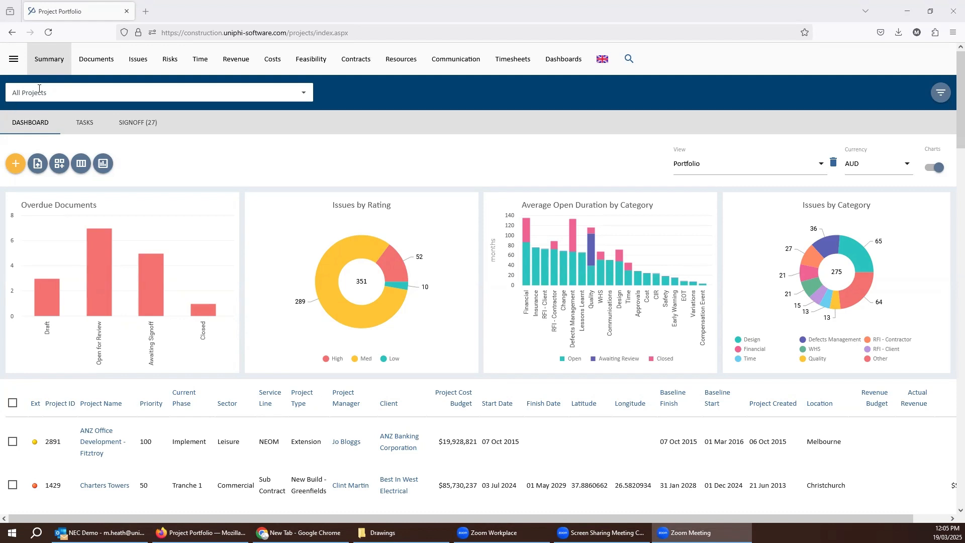
Browse the list of projects and programmes and narrow the portfolio dashboard to the Cladding Program.
left_click(305, 92)
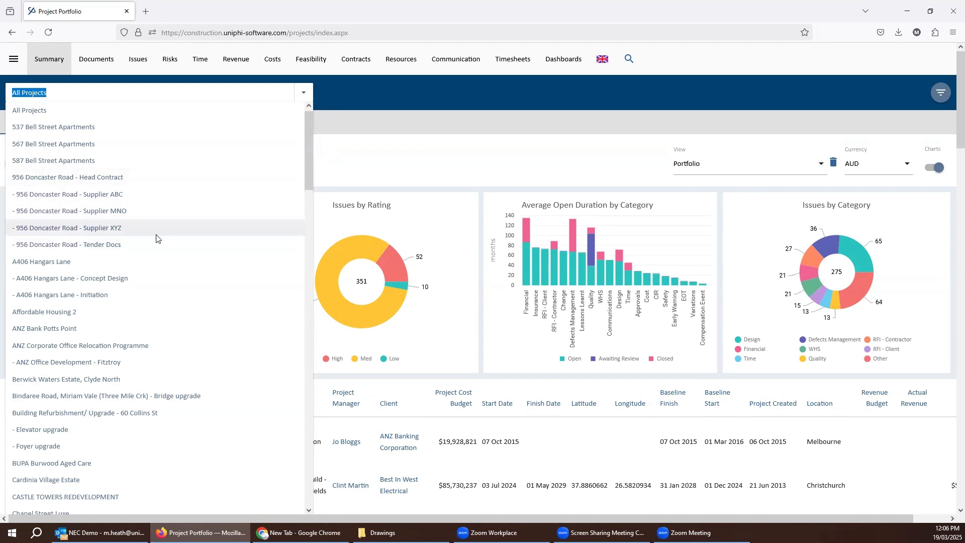
scroll(156, 238, "down", 2)
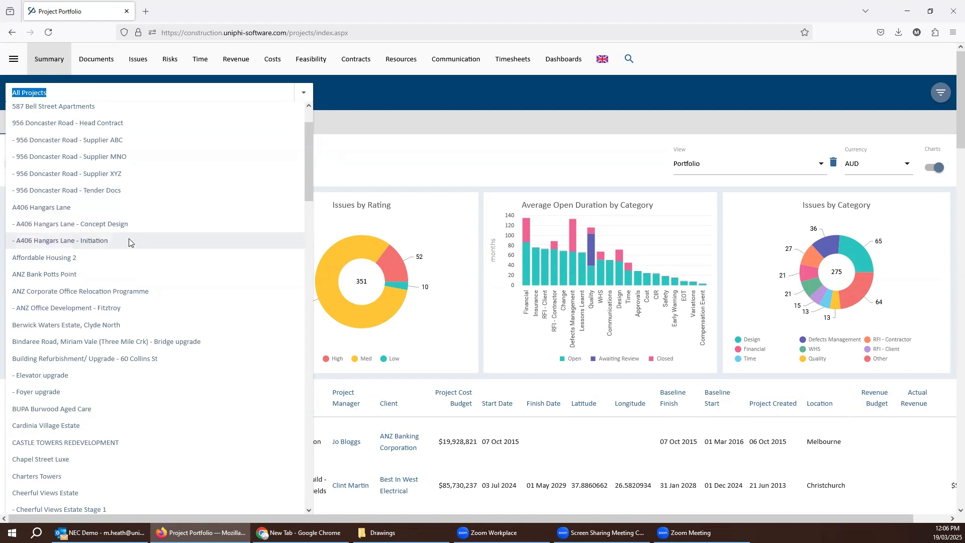
scroll(134, 232, "down", 2)
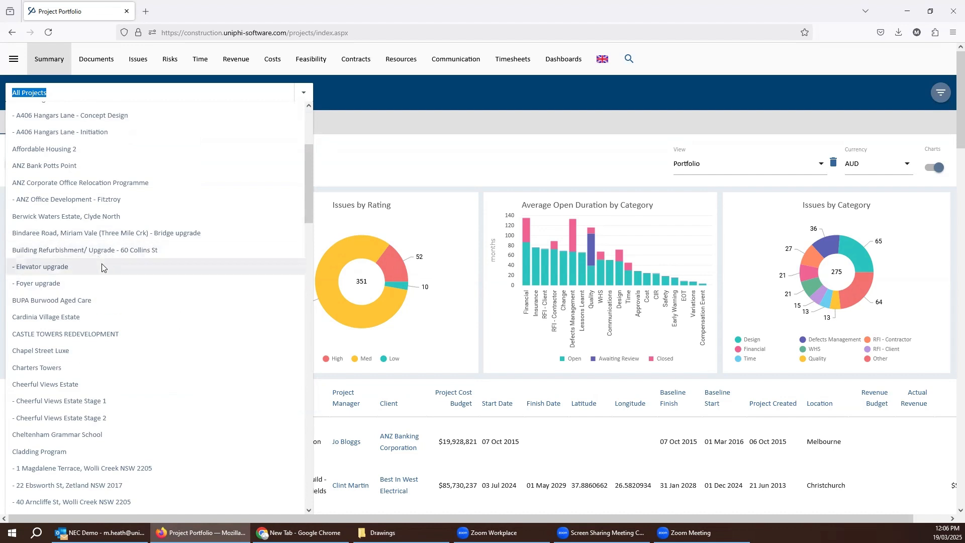
scroll(117, 269, "down", 2)
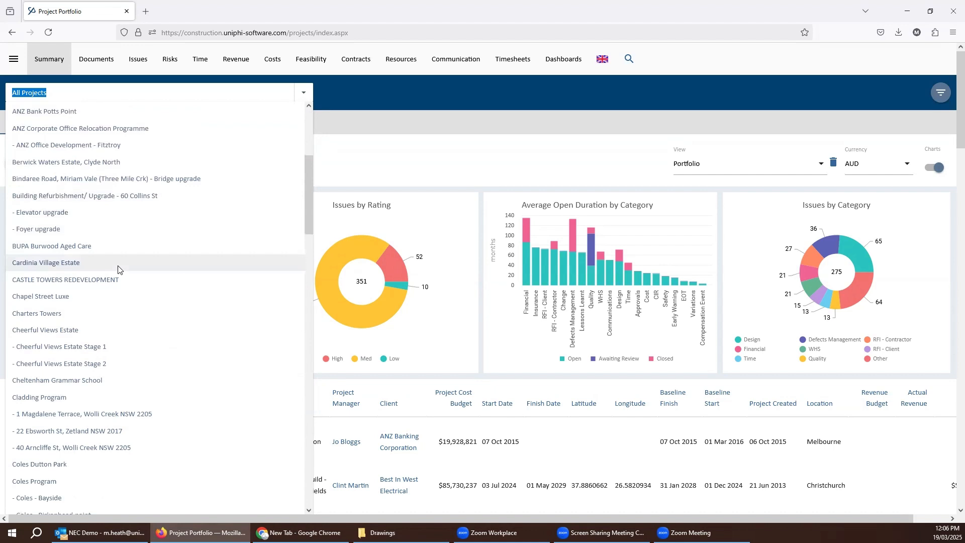
scroll(100, 329, "down", 2)
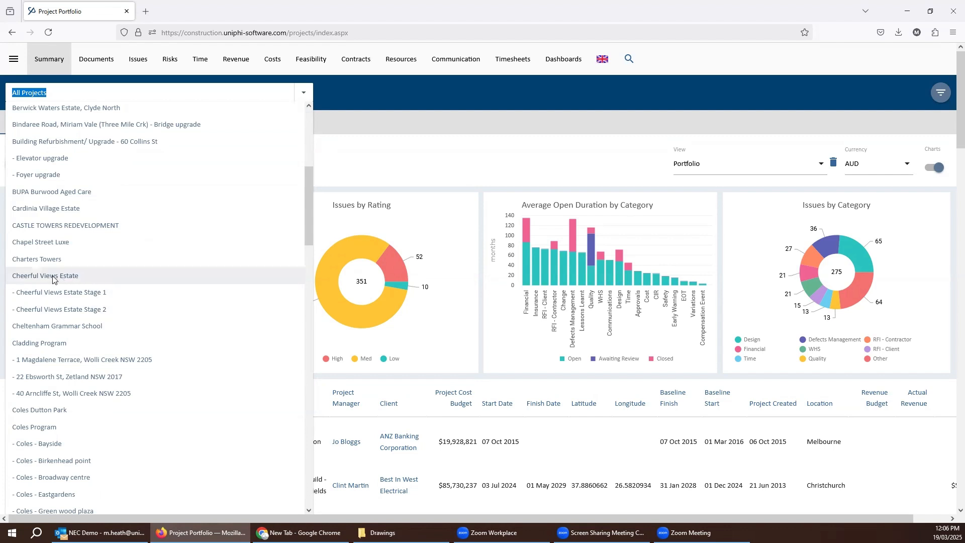
scroll(77, 280, "down", 1)
scroll(77, 280, "down", 3)
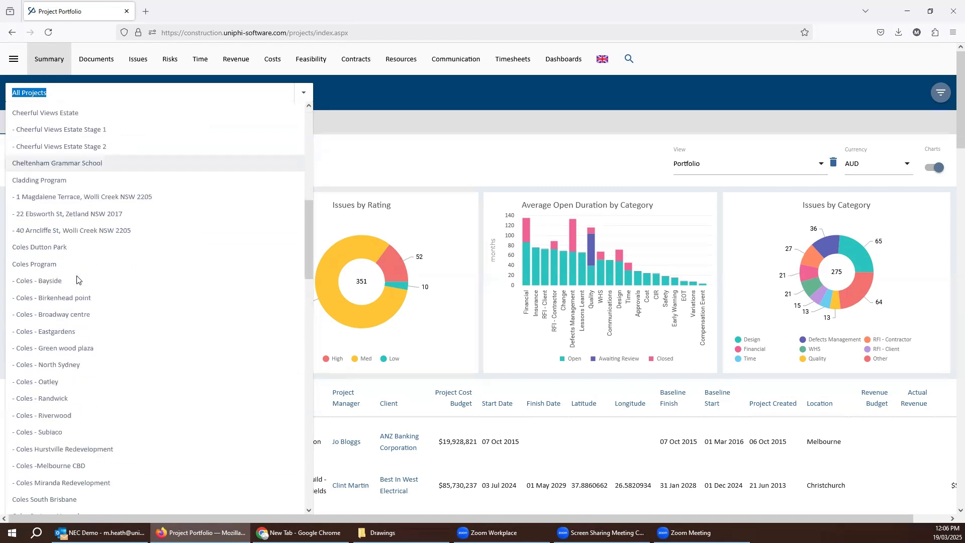
right_click(94, 425)
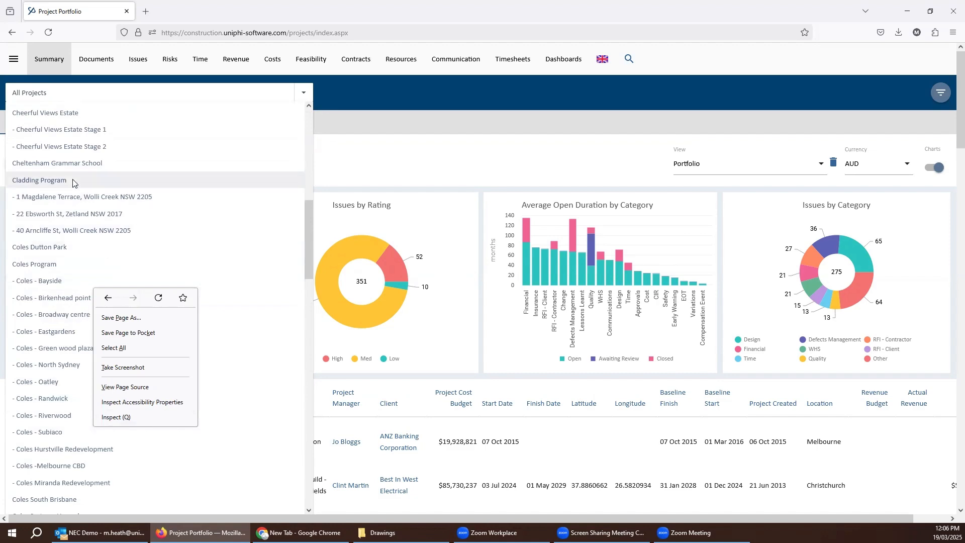
left_click(95, 182)
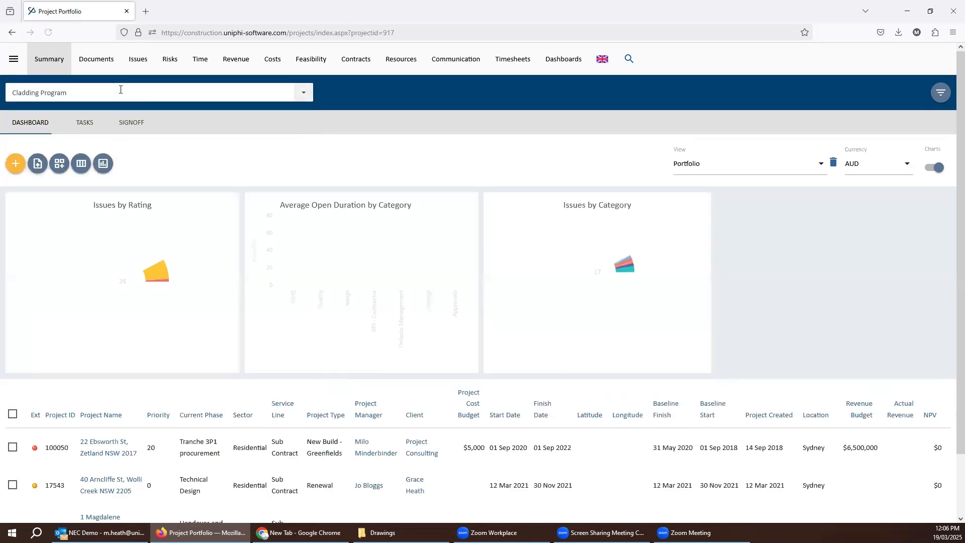
Look through the remaining projects in the project list and switch the dashboard back to All Projects.
left_click(120, 89)
scroll(141, 359, "down", 4)
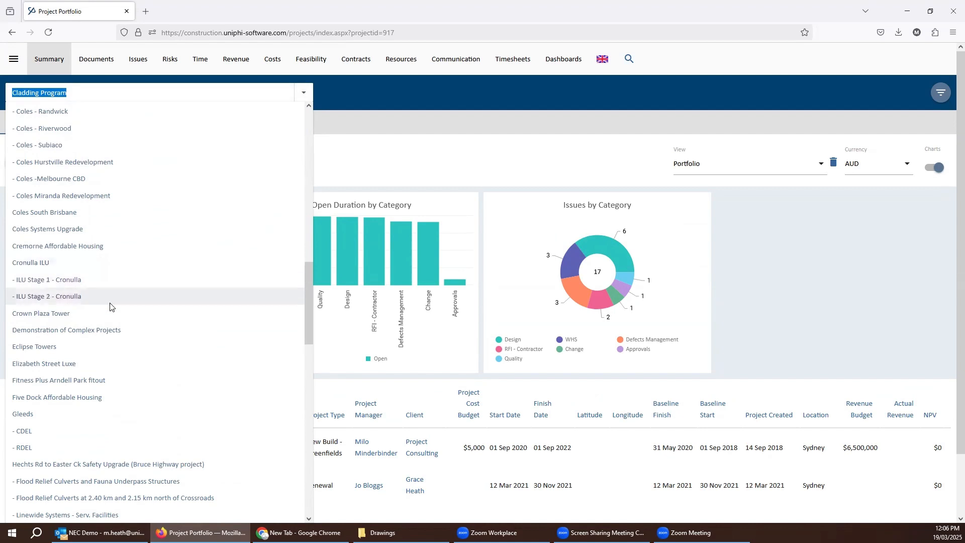
scroll(110, 299, "down", 2)
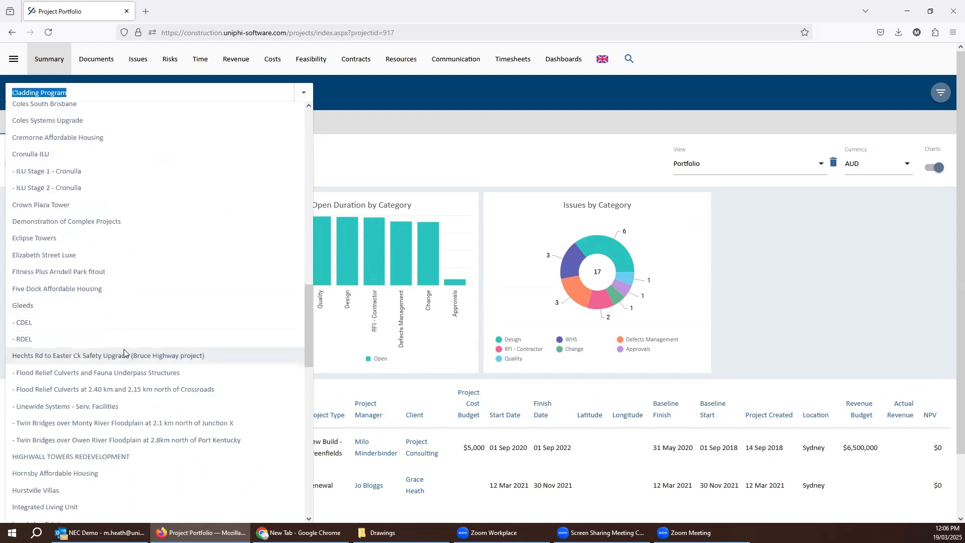
scroll(121, 352, "down", 1)
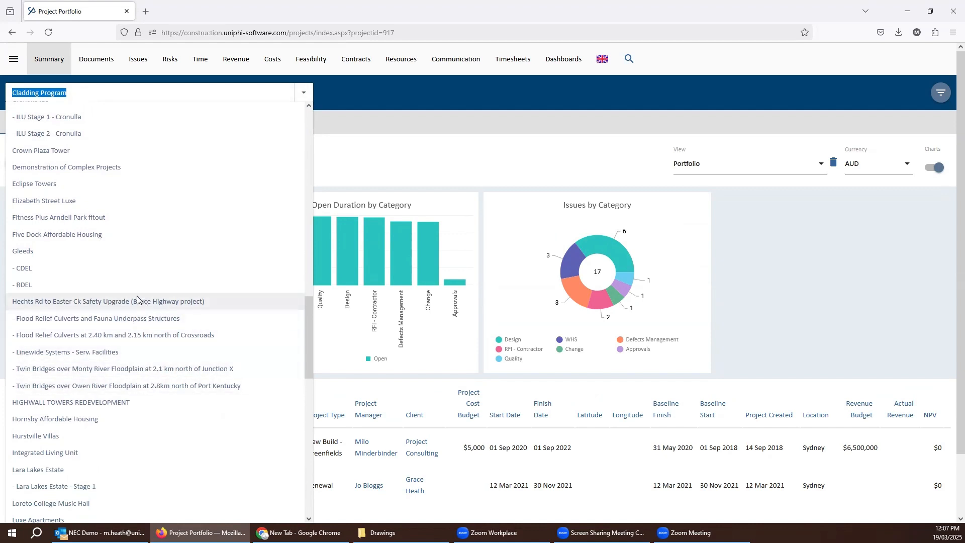
scroll(137, 300, "down", 4)
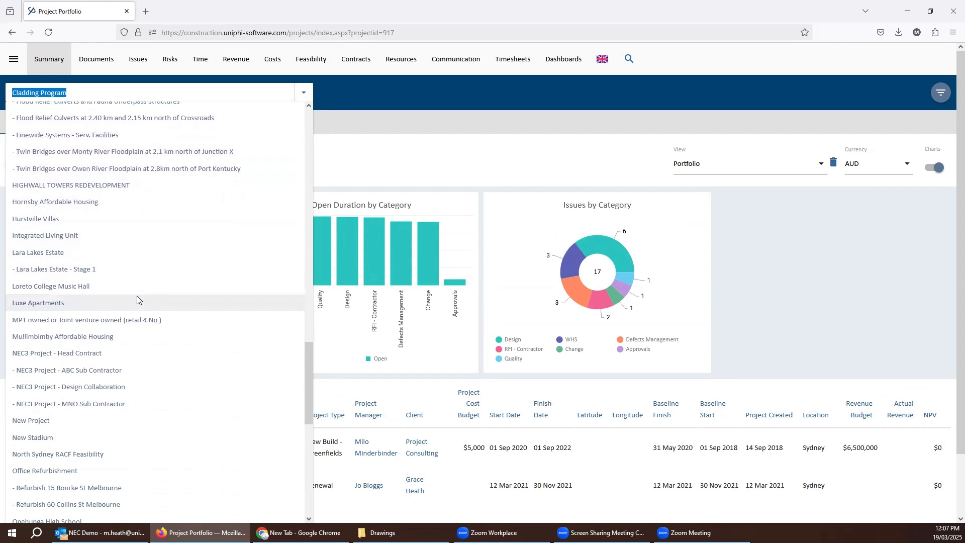
scroll(137, 300, "down", 3)
scroll(137, 299, "up", 20)
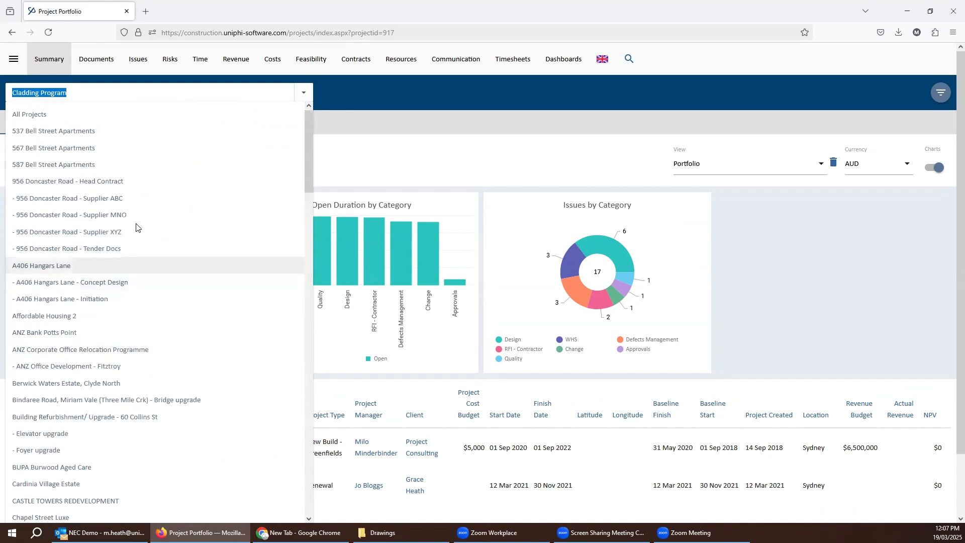
left_click(134, 115)
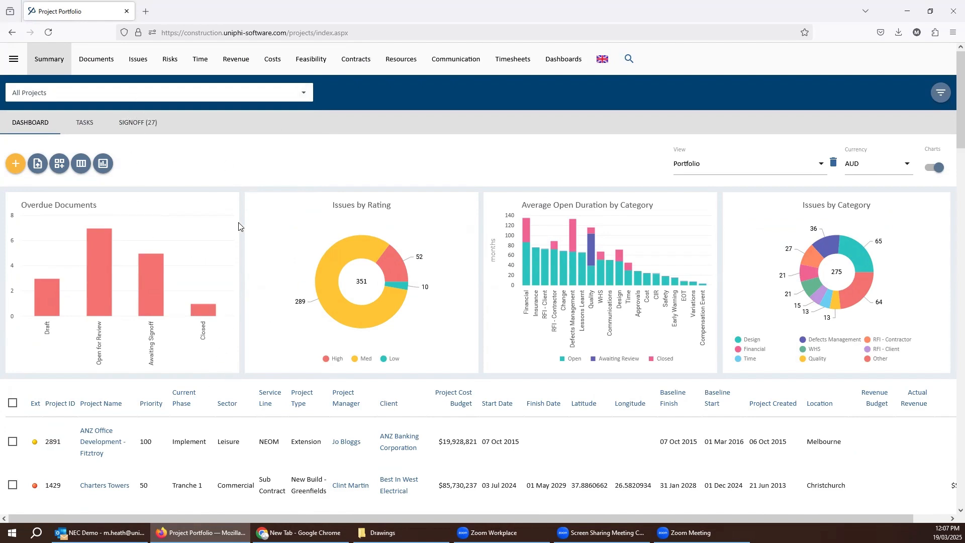
Filter the portfolio by the project type New Build - Greenfields.
scroll(236, 224, "down", 3)
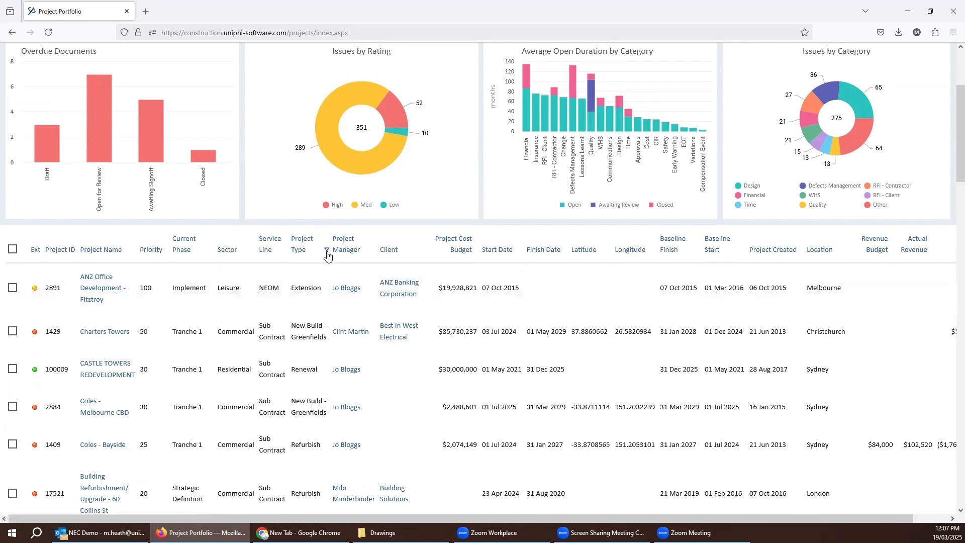
scroll(478, 273, "up", 3)
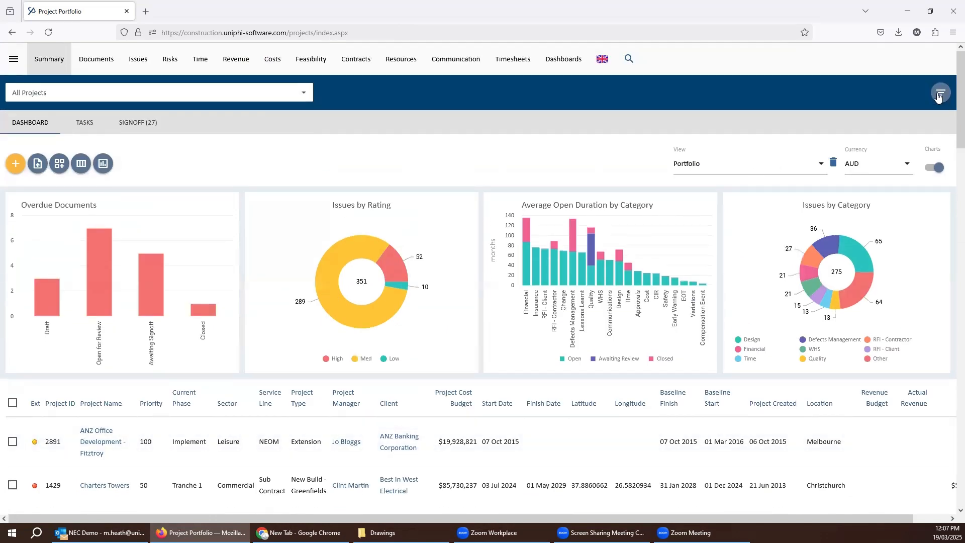
left_click(940, 93)
left_click(530, 147)
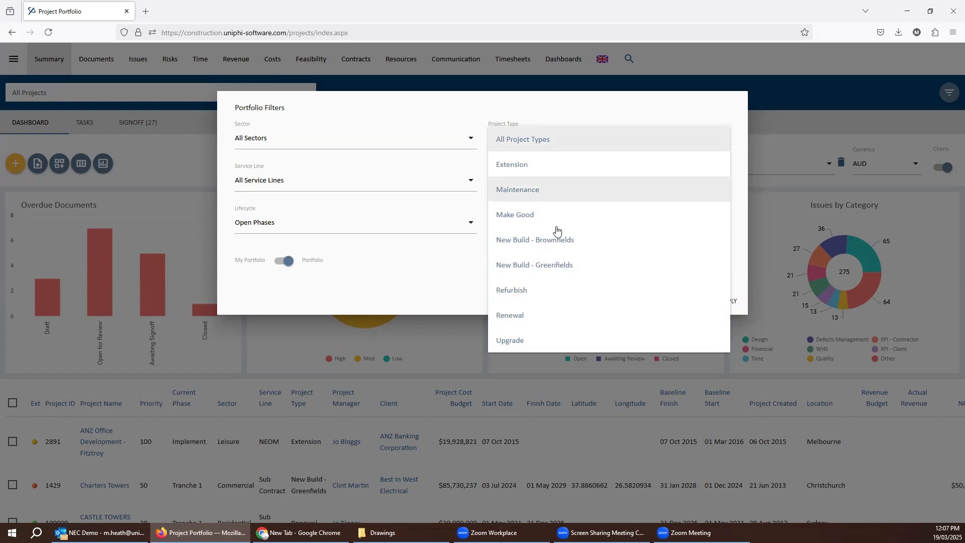
left_click(550, 263)
left_click(728, 302)
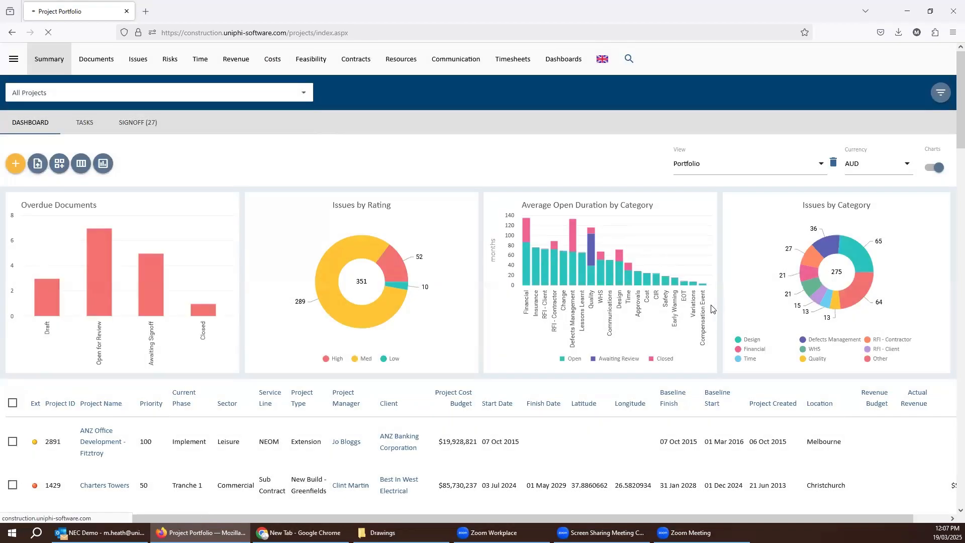
Review the filtered project table and charts, and check which saved portfolio views are available.
scroll(618, 313, "down", 15)
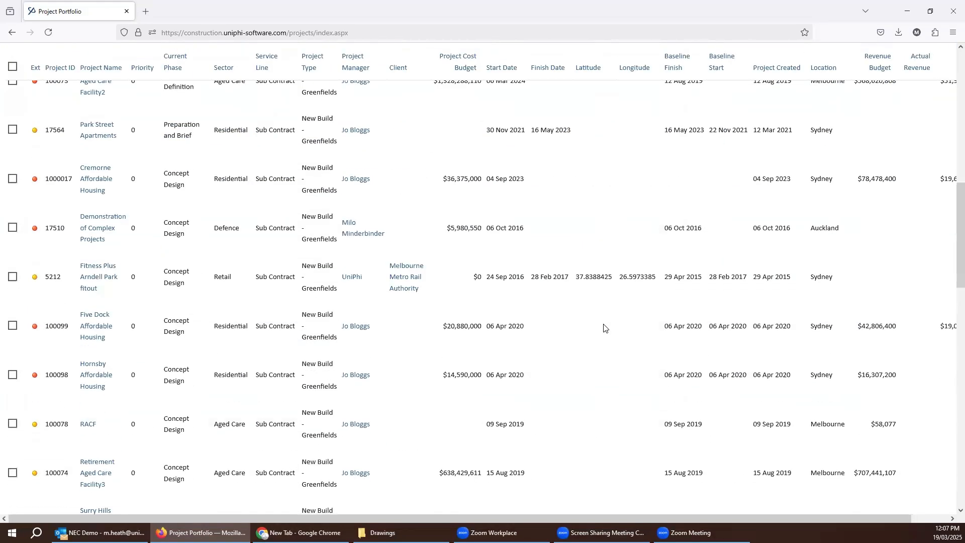
scroll(587, 324, "down", 6)
scroll(587, 324, "up", 7)
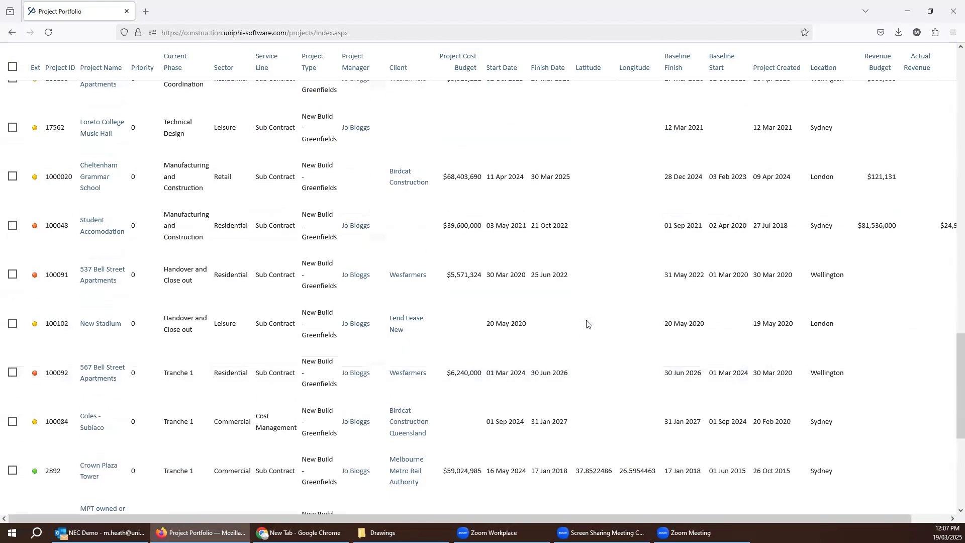
scroll(587, 324, "up", 14)
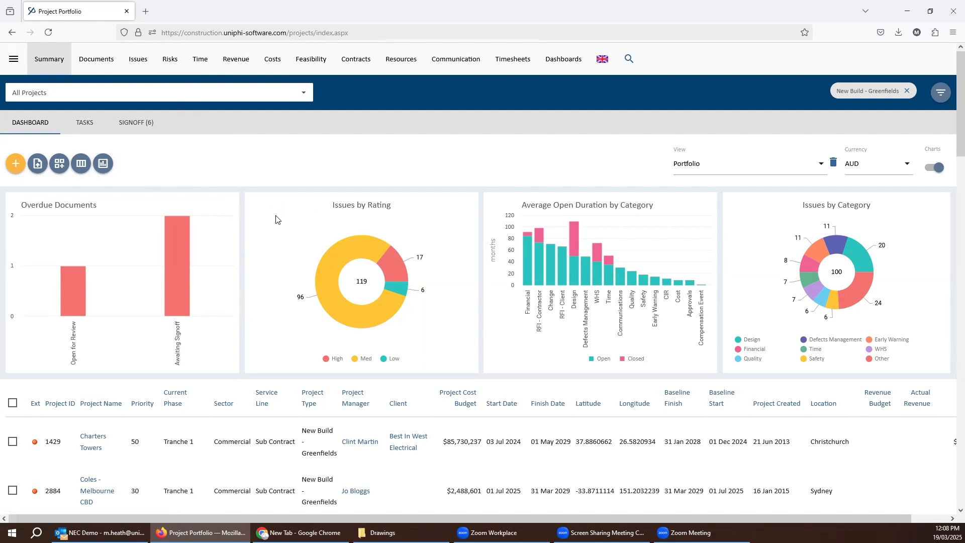
scroll(274, 271, "down", 2)
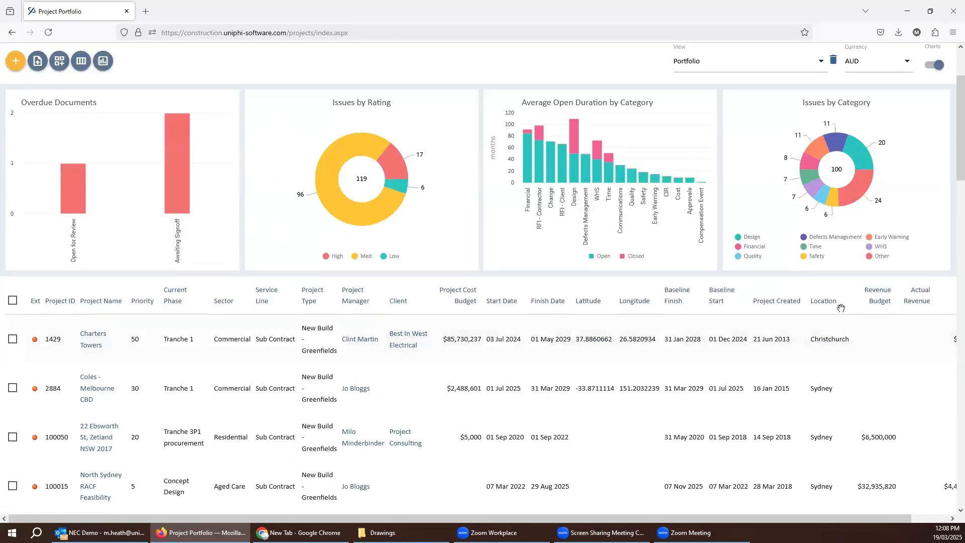
scroll(585, 250, "up", 2)
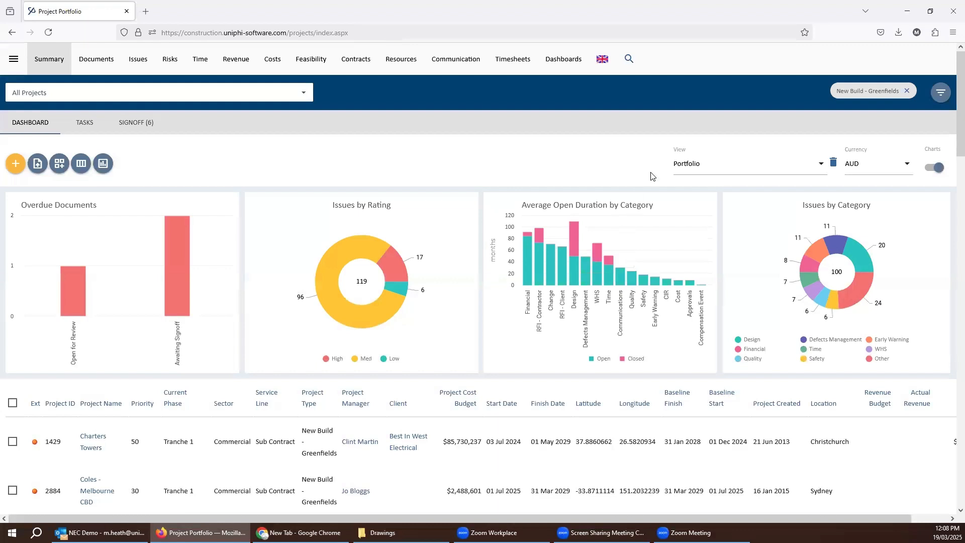
left_click(680, 165)
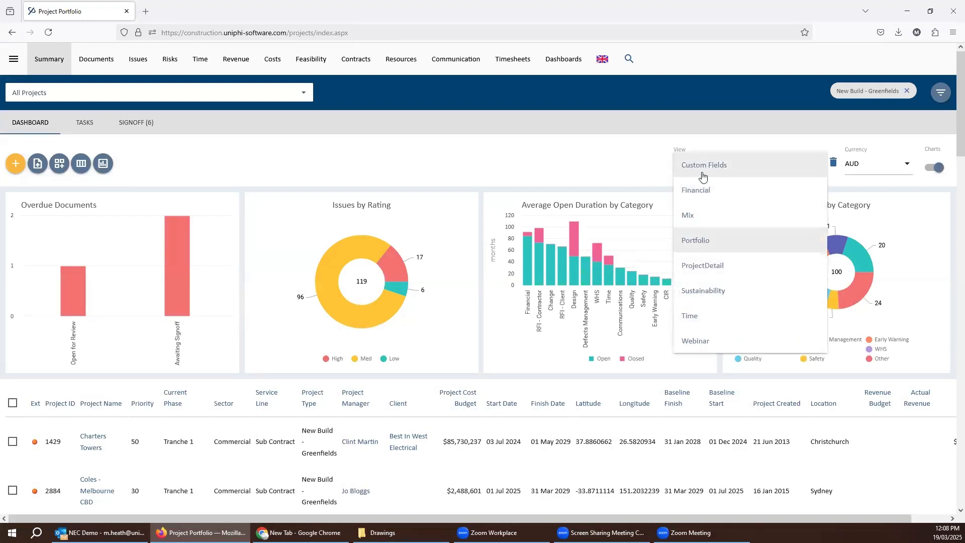
left_click(496, 150)
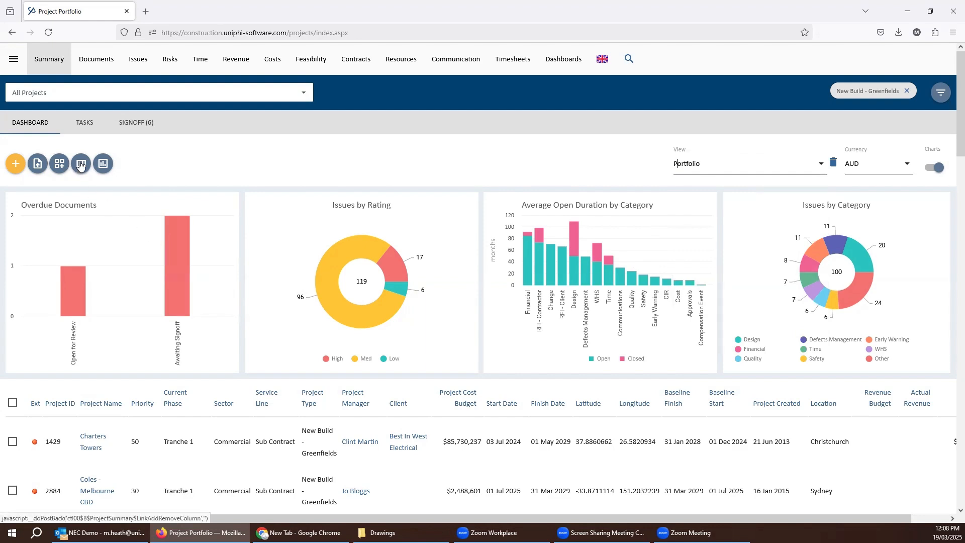
Add the custom field Safety List as a column to the portfolio table and save the column selection.
left_click(82, 164)
left_click(139, 185)
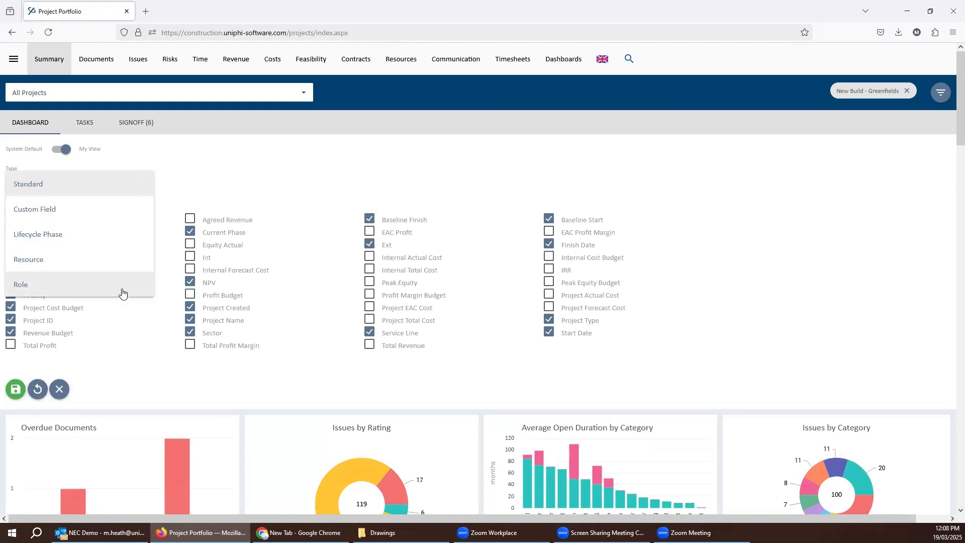
left_click(56, 210)
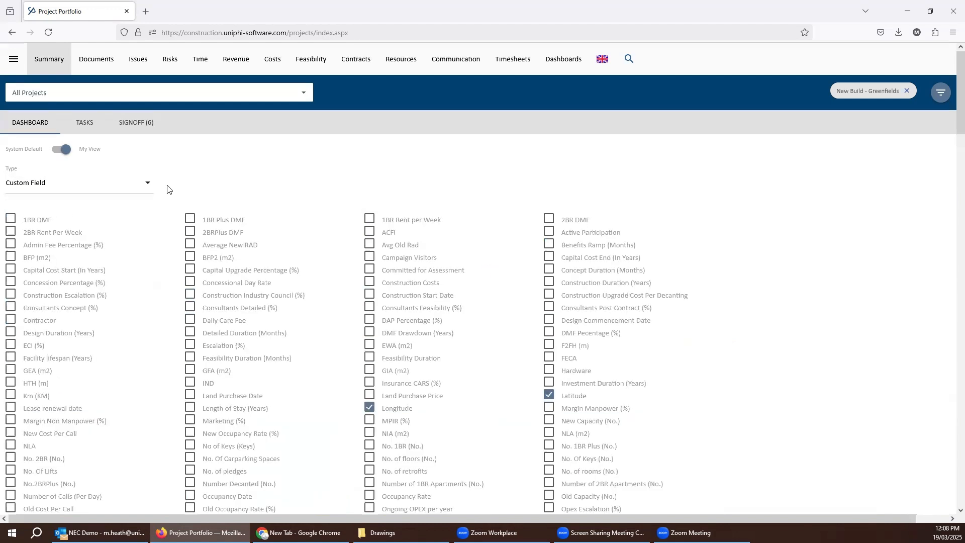
scroll(256, 167, "down", 4)
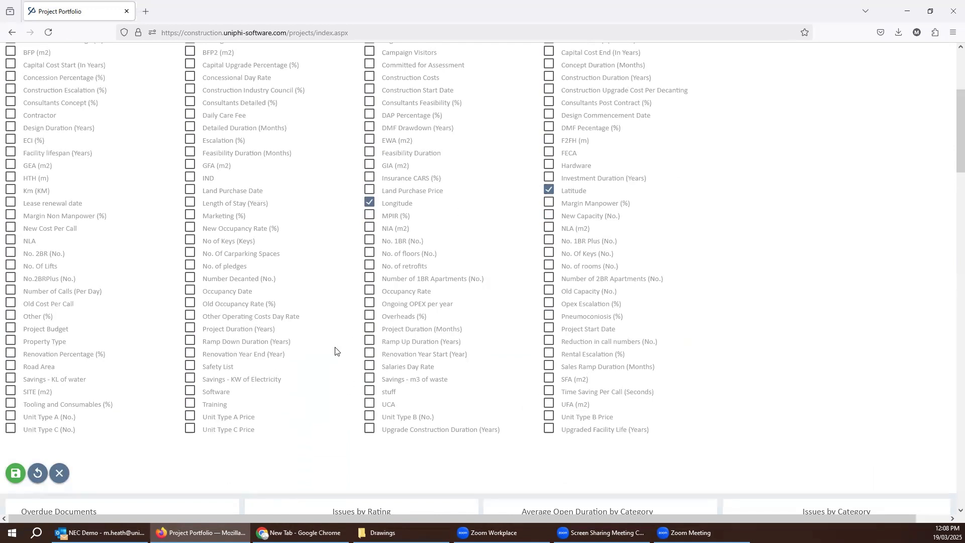
left_click(189, 366)
left_click(16, 473)
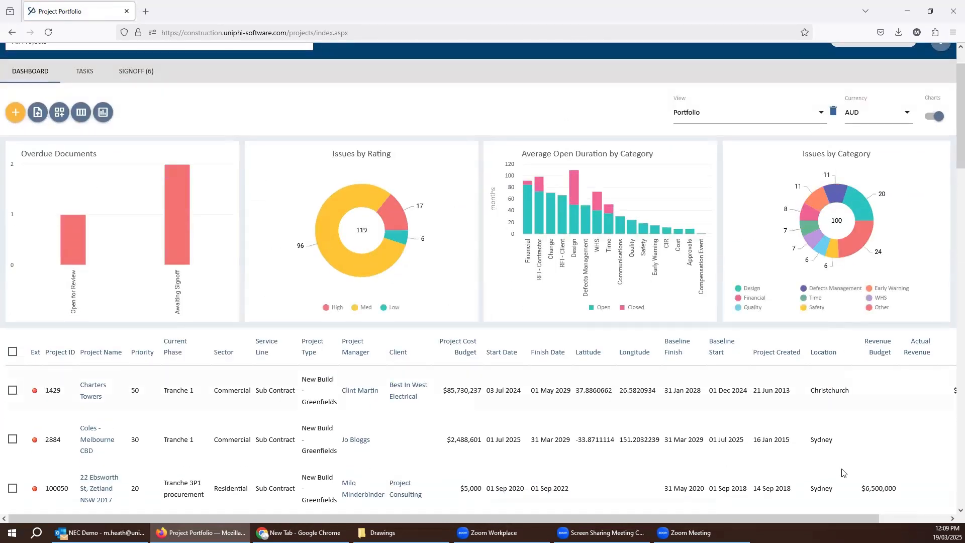
Examine the Safety List column at the far end of the project table and its filter options.
left_click_drag(837, 517, 900, 517)
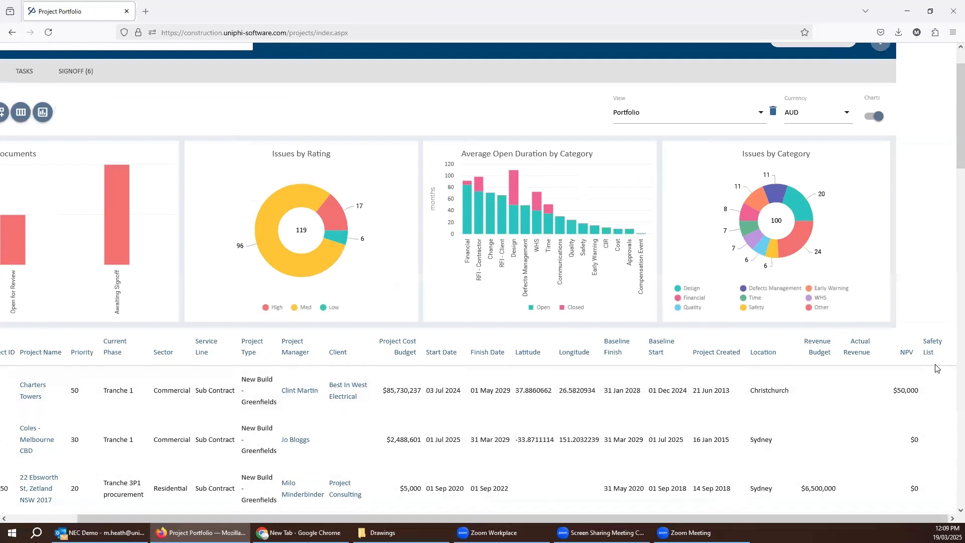
key("ctrl+minus")
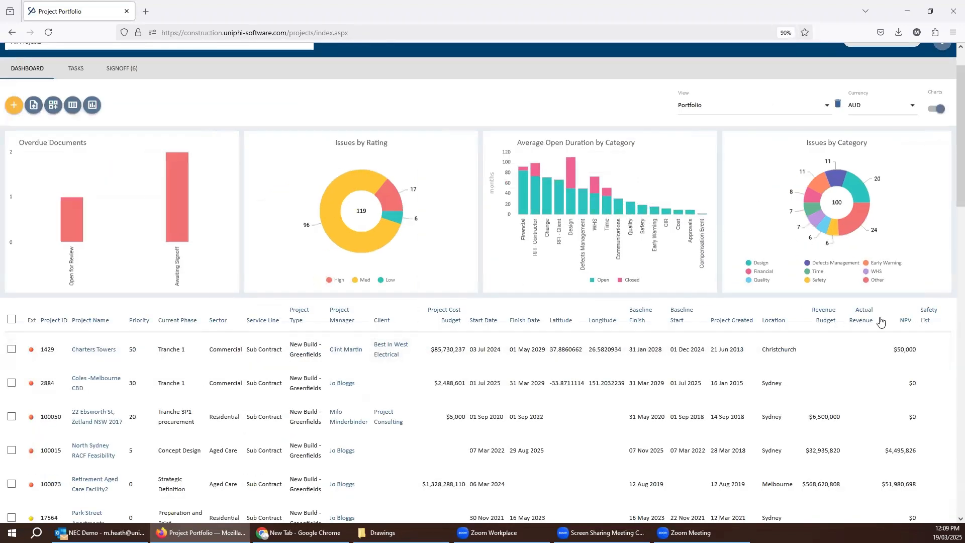
left_click(943, 320)
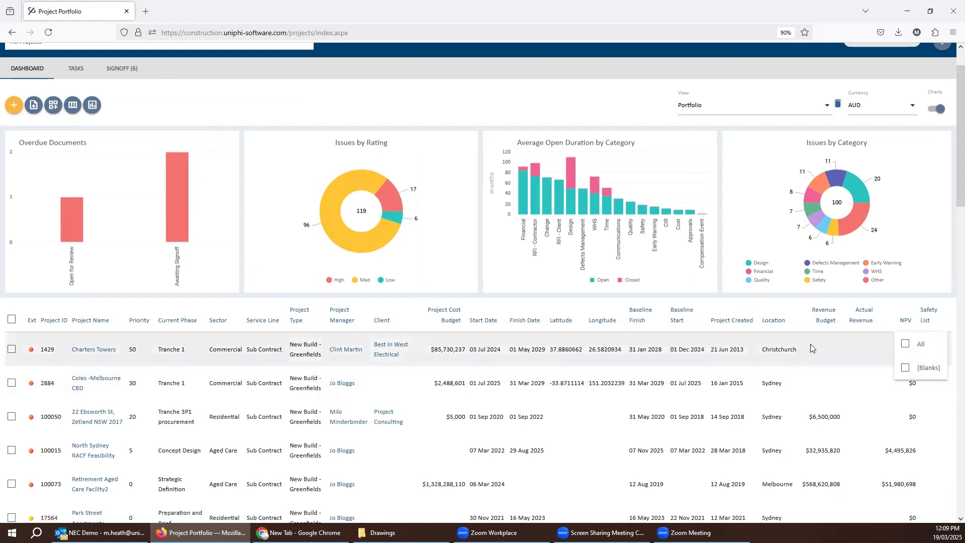
key("ctrl+plus")
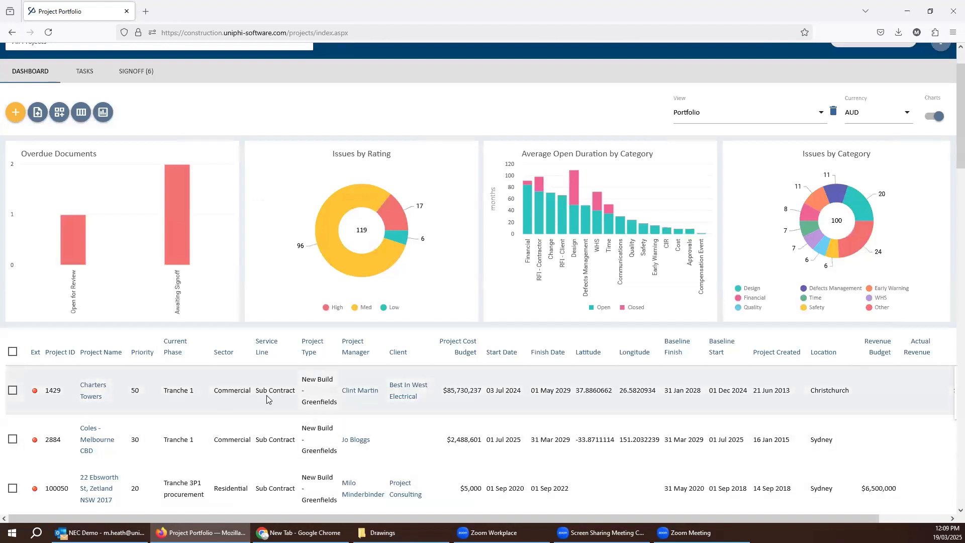
Open the Project Summary Export report from the Programme category of the system's reports.
scroll(268, 401, "up", 2)
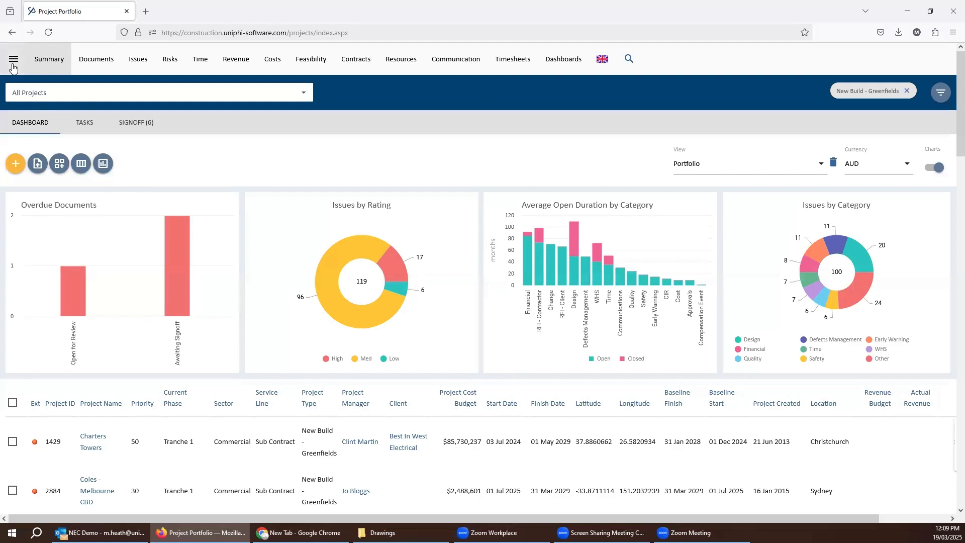
left_click(14, 59)
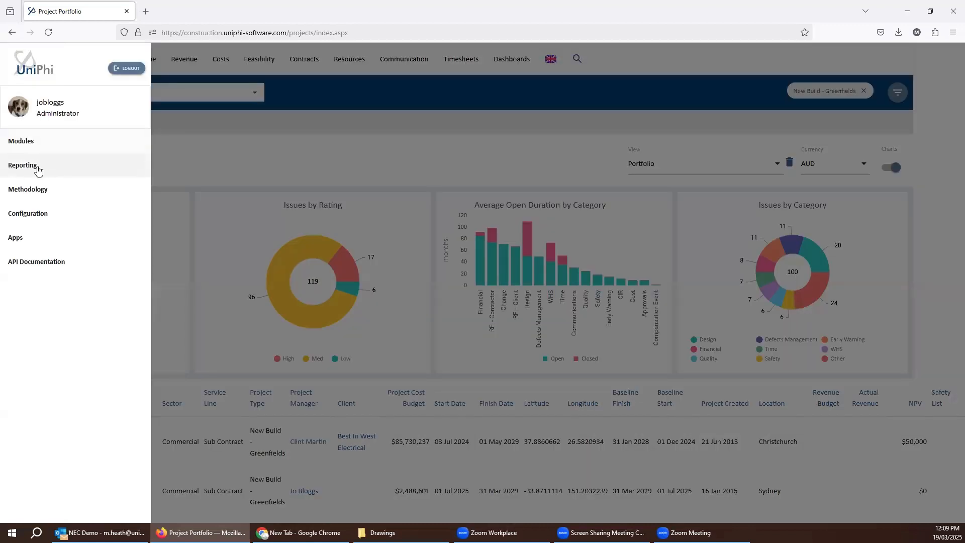
left_click(36, 171)
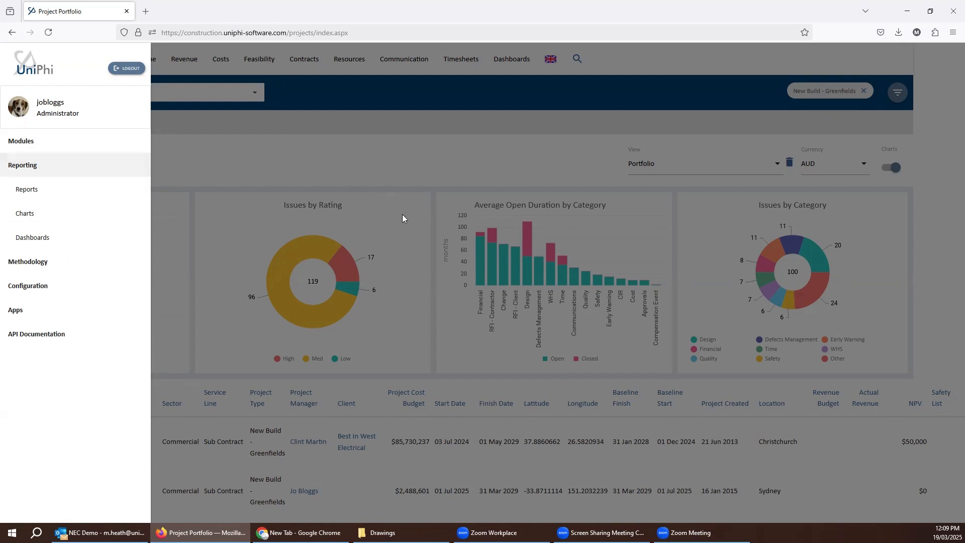
left_click(29, 190)
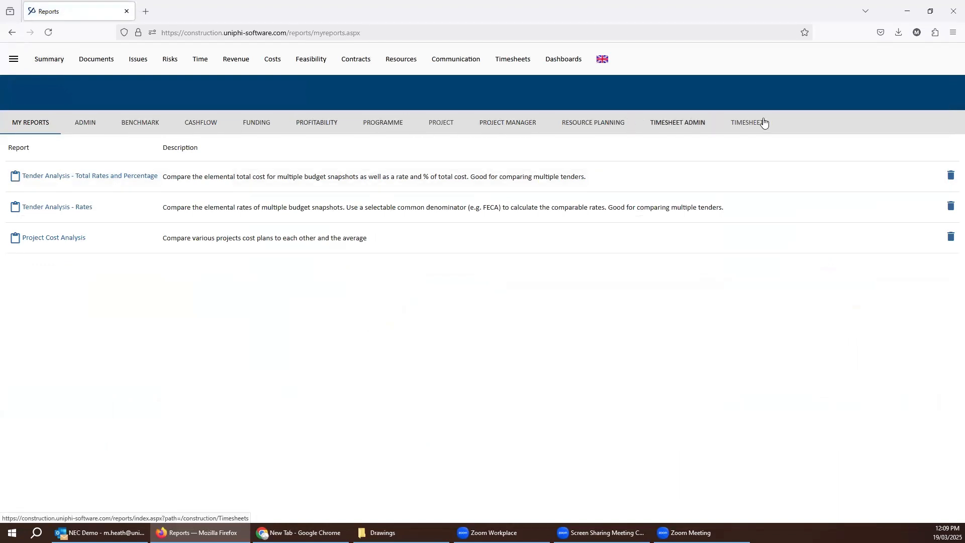
left_click(375, 120)
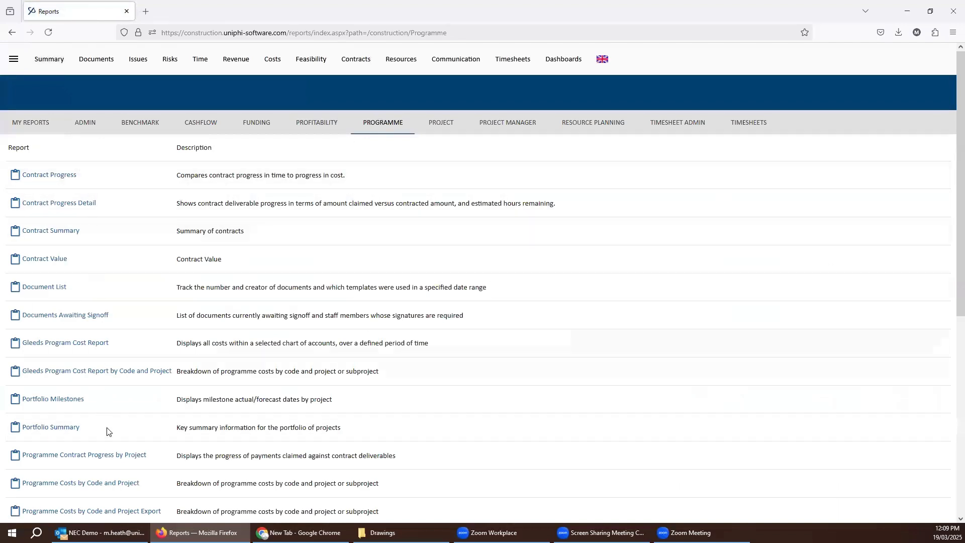
scroll(333, 318, "down", 10)
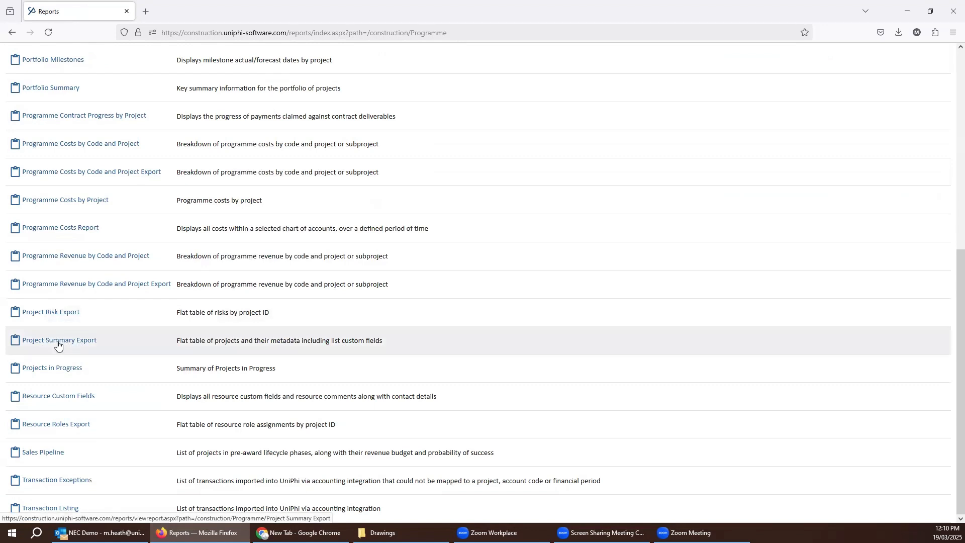
left_click_drag(175, 345, 386, 356)
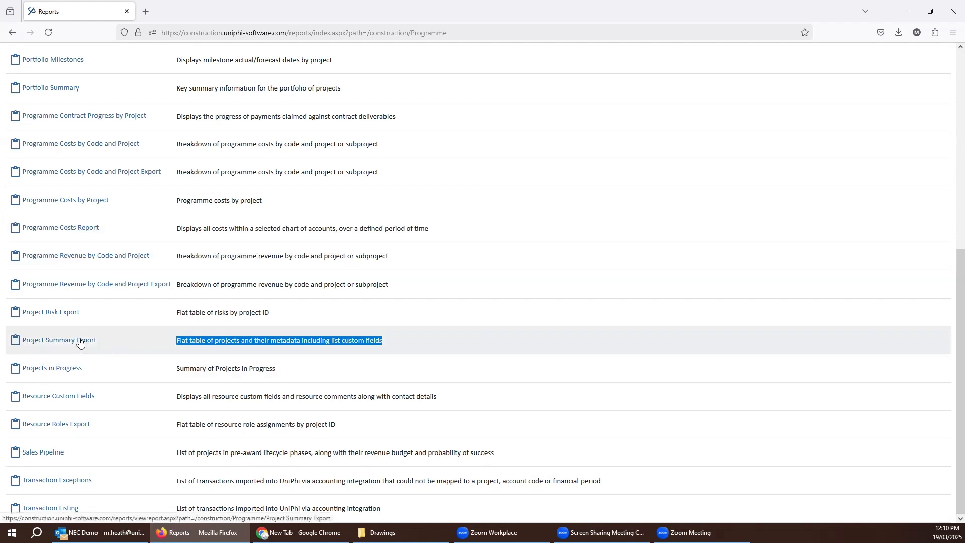
left_click(80, 342)
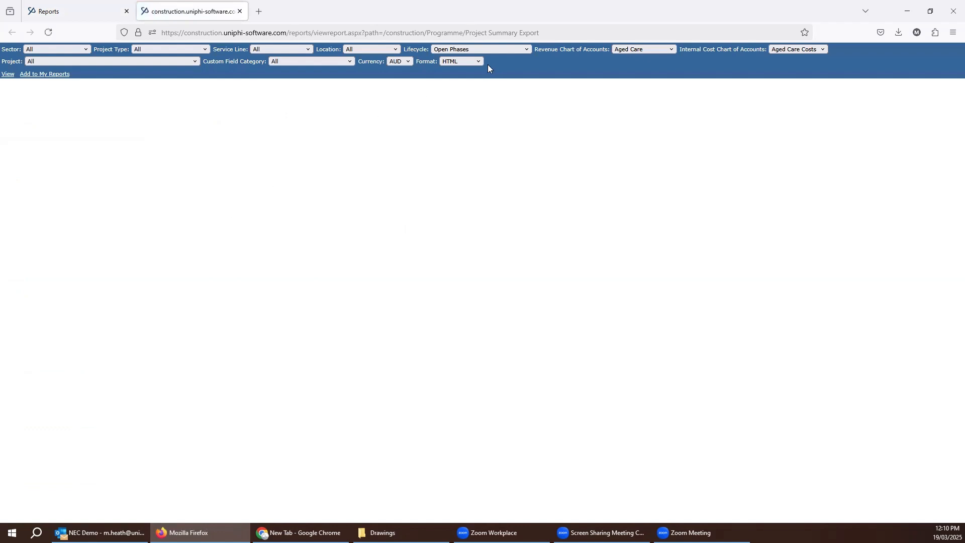
Generate the Project Summary Export report in Excel format and open the downloaded workbook.
left_click(483, 62)
left_click(476, 86)
left_click(11, 75)
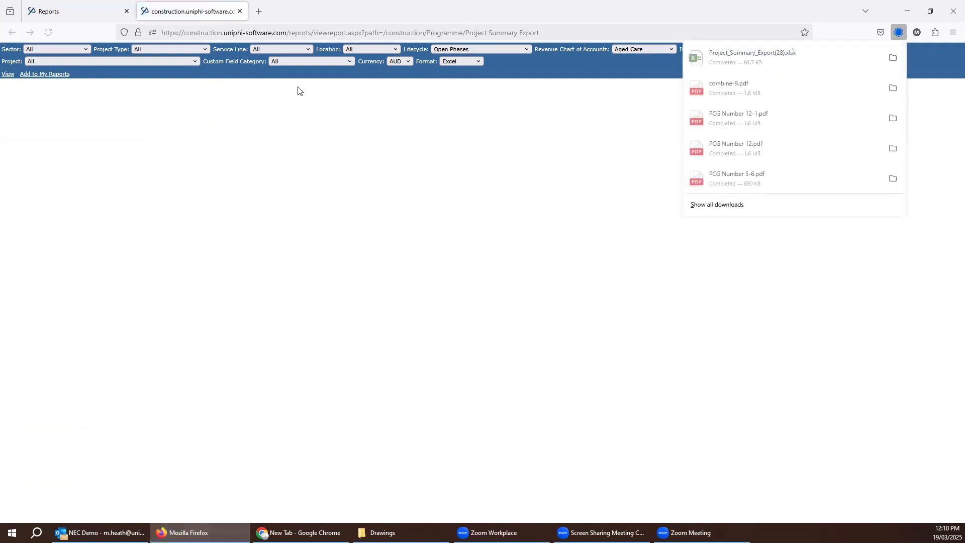
left_click(763, 64)
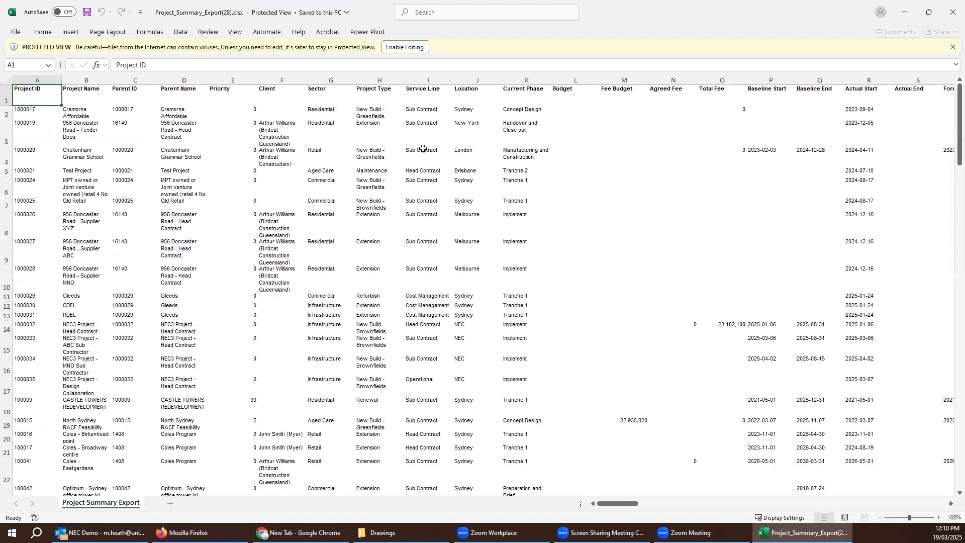
Enable editing of the workbook and change the first project's sector in cell G2 to Something Else.
left_click(339, 112)
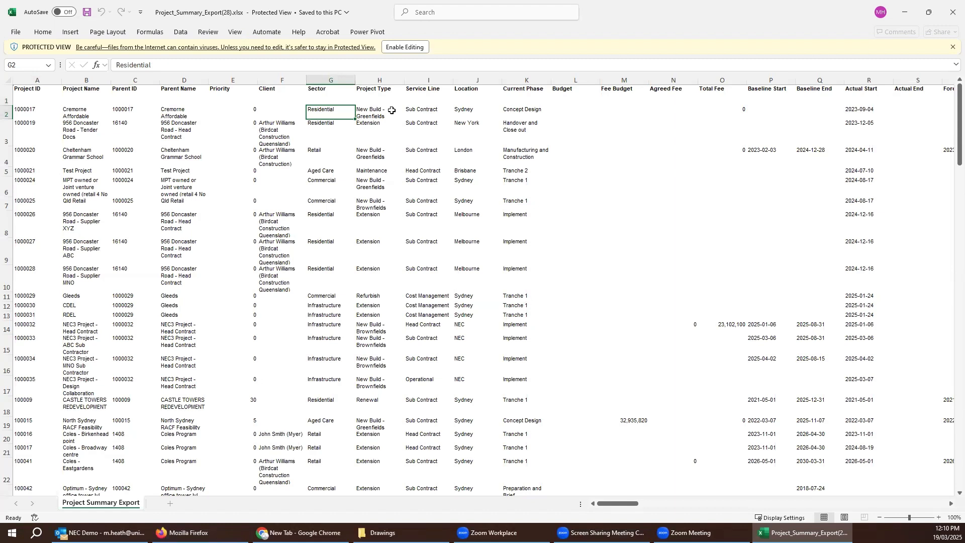
left_click(405, 47)
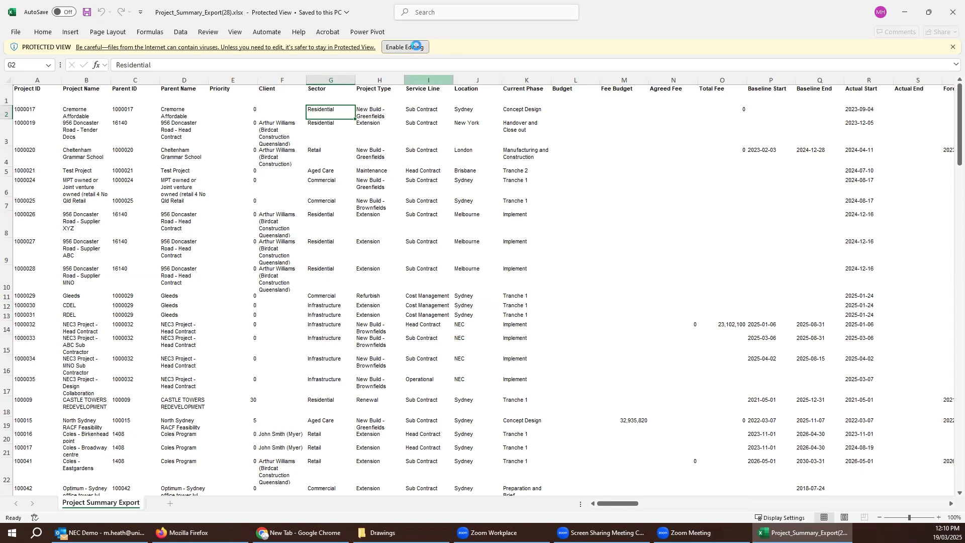
type("S")
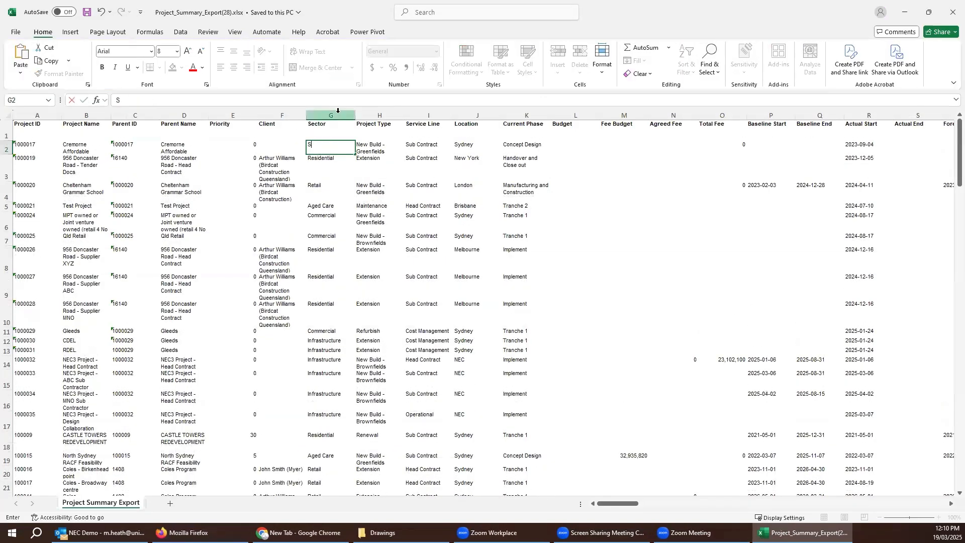
type("omething Else")
key("Return")
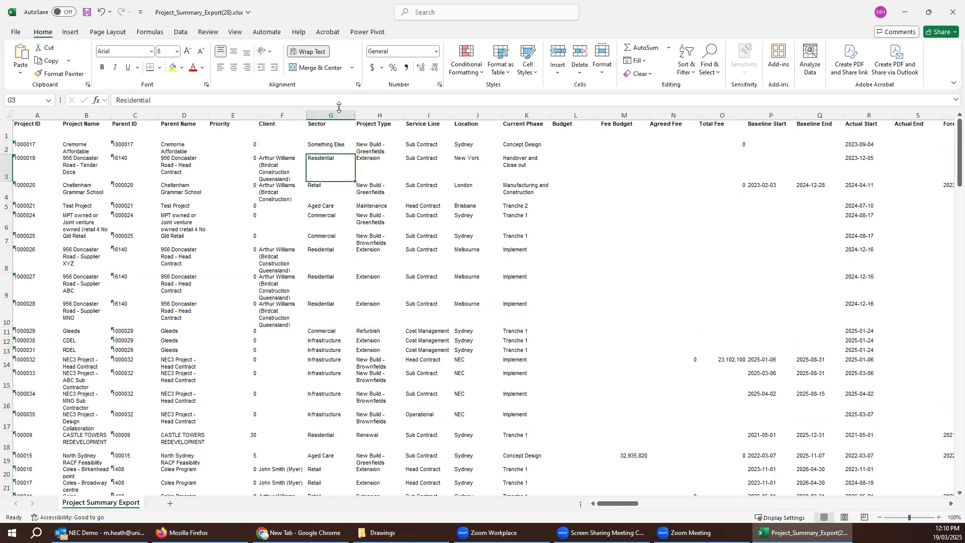
Copy the entire project table, from the Project ID header in A1 through the last used cell.
left_click(44, 126)
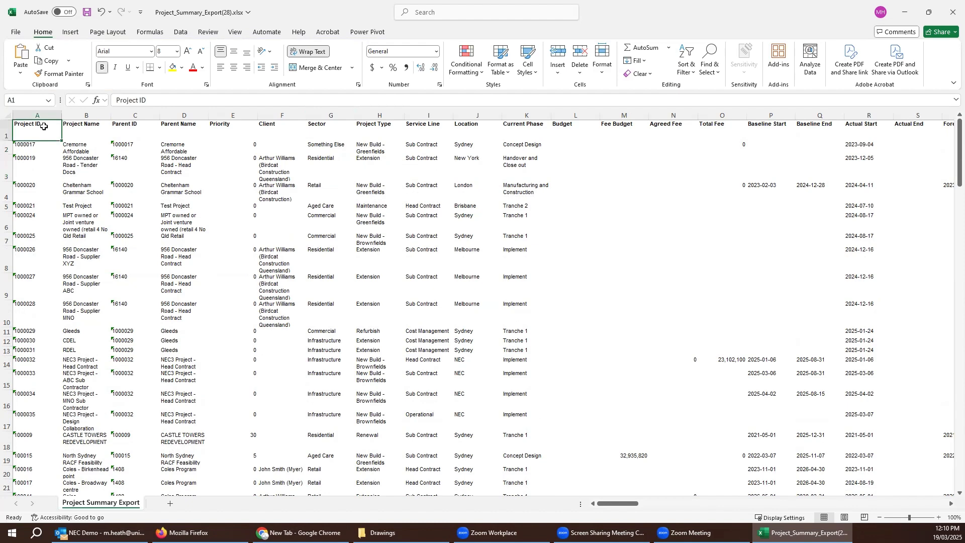
key("ctrl+shift+End")
key("ctrl+c")
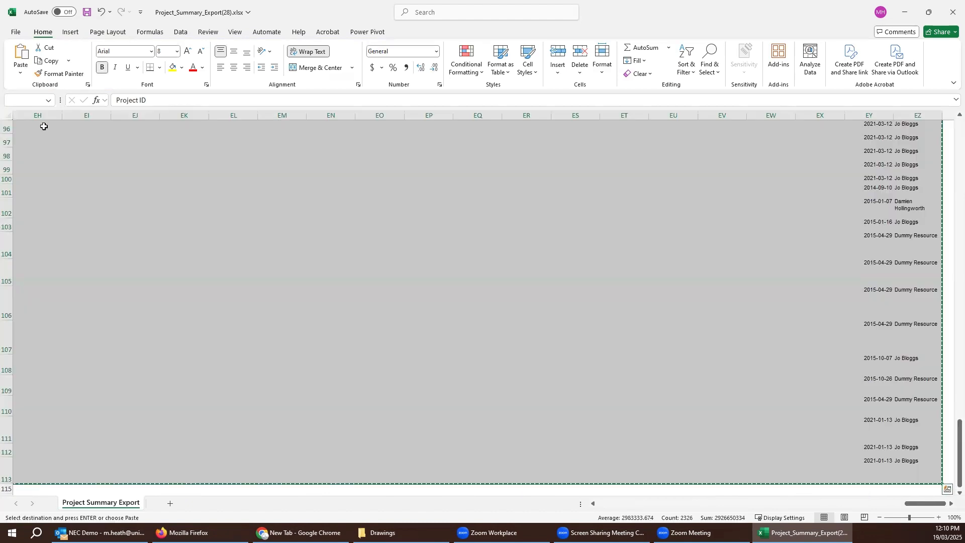
left_click(606, 505)
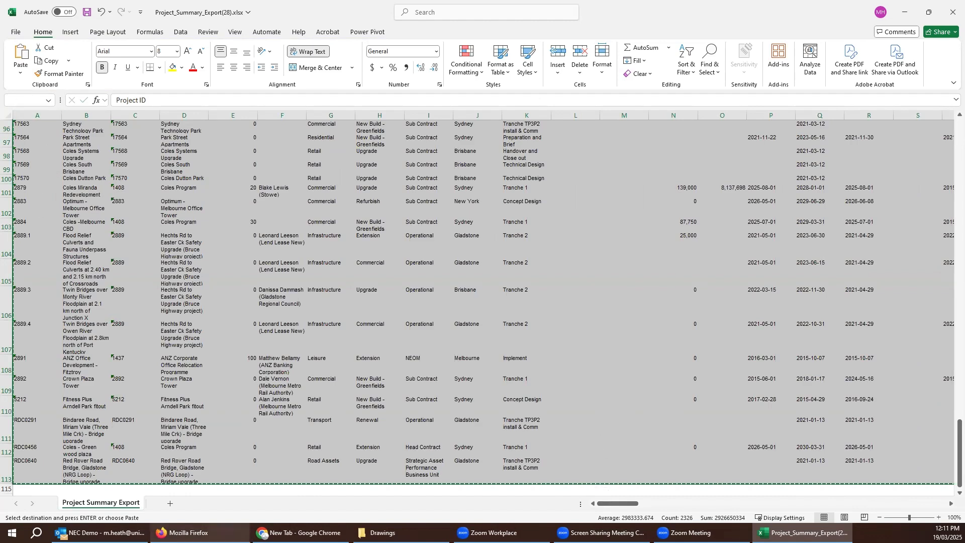
Switch back to the UniPhi portfolio in Firefox and open the project import page.
left_click(196, 532)
left_click(83, 15)
scroll(98, 100, "up", 7)
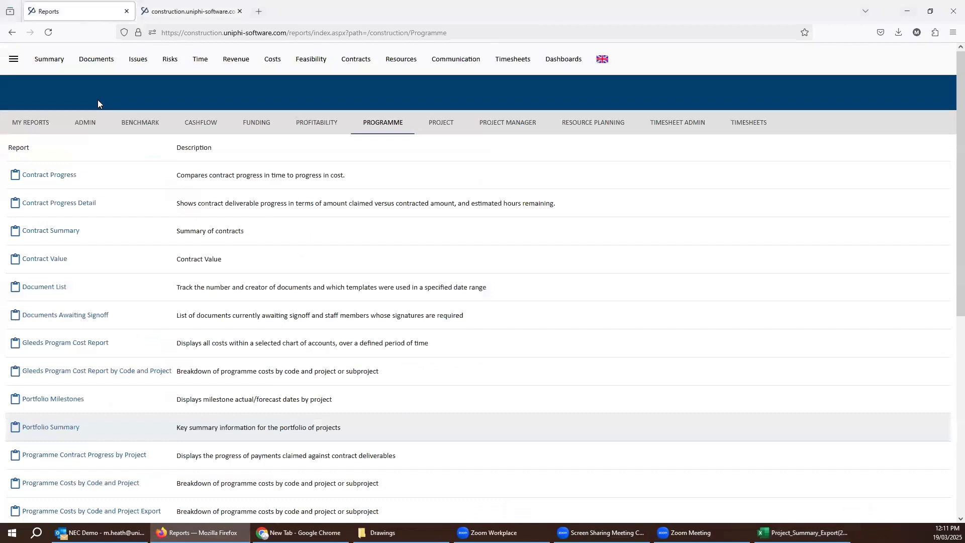
left_click(49, 59)
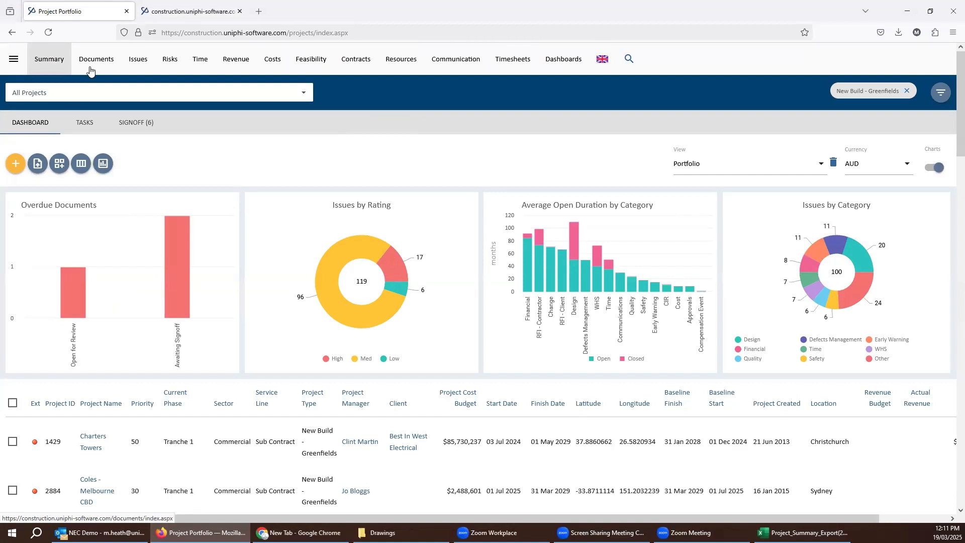
left_click(36, 166)
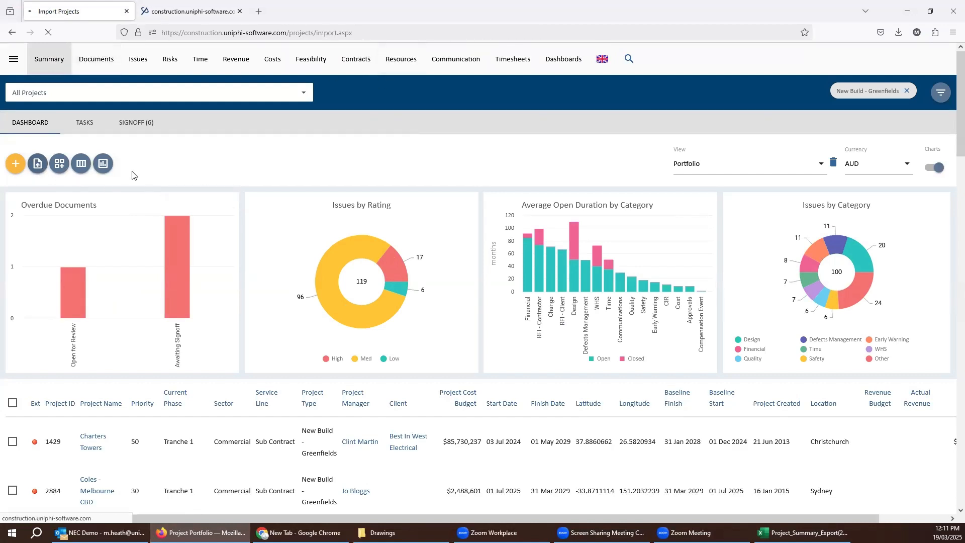
Add Project Custom Fields to the import types and paste the copied Excel data into the import area.
left_click(125, 166)
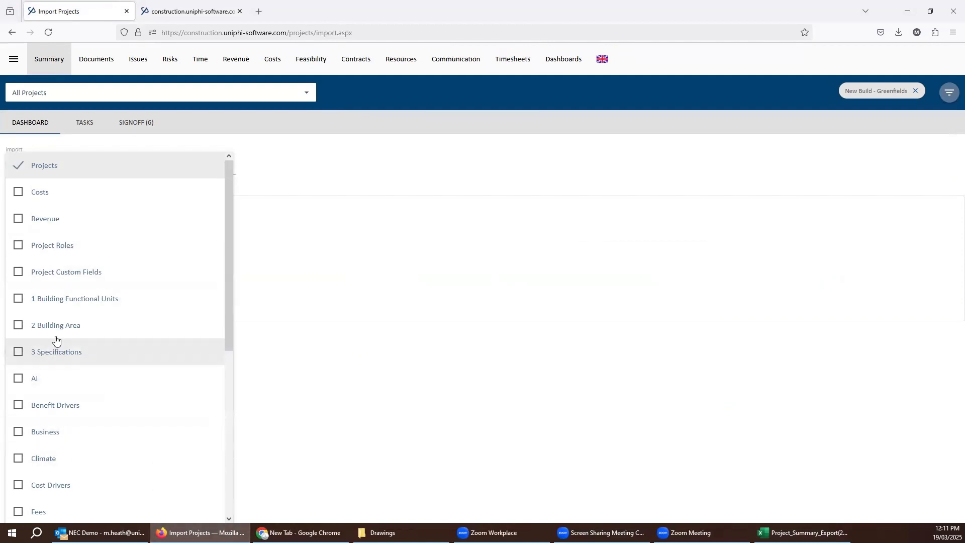
left_click(19, 275)
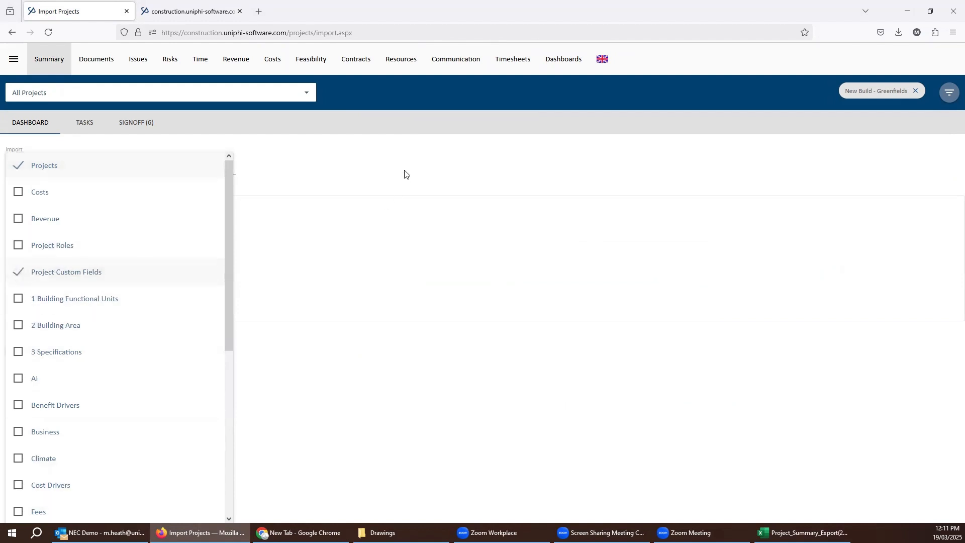
left_click(294, 236)
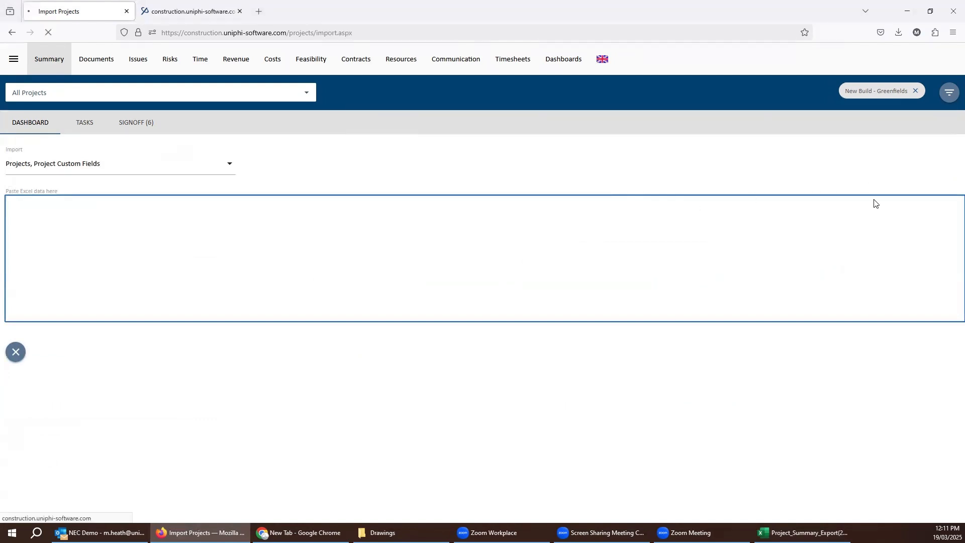
key("ctrl+v")
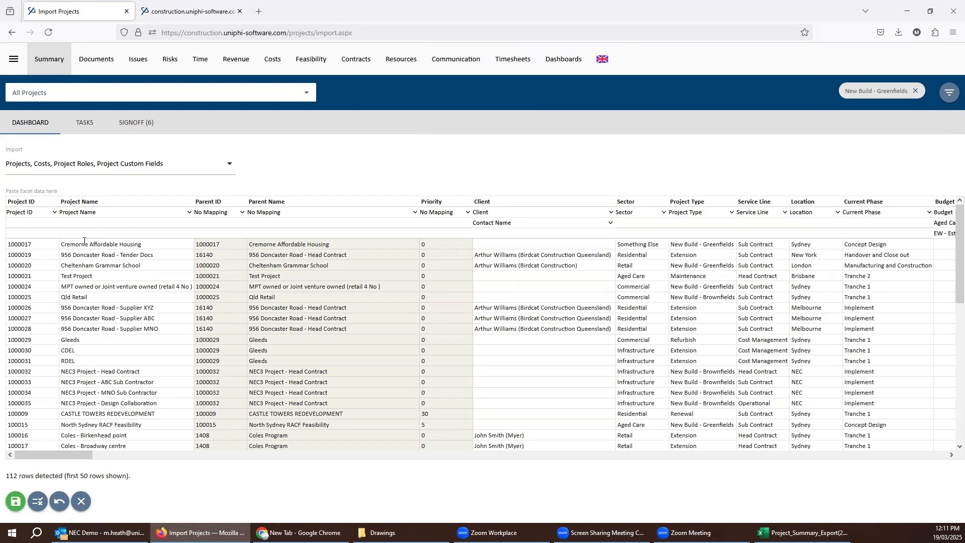
Check the first project's sector in the pasted data and examine the field mapping options for the Property Type column.
triple_click(648, 245)
left_click(860, 458)
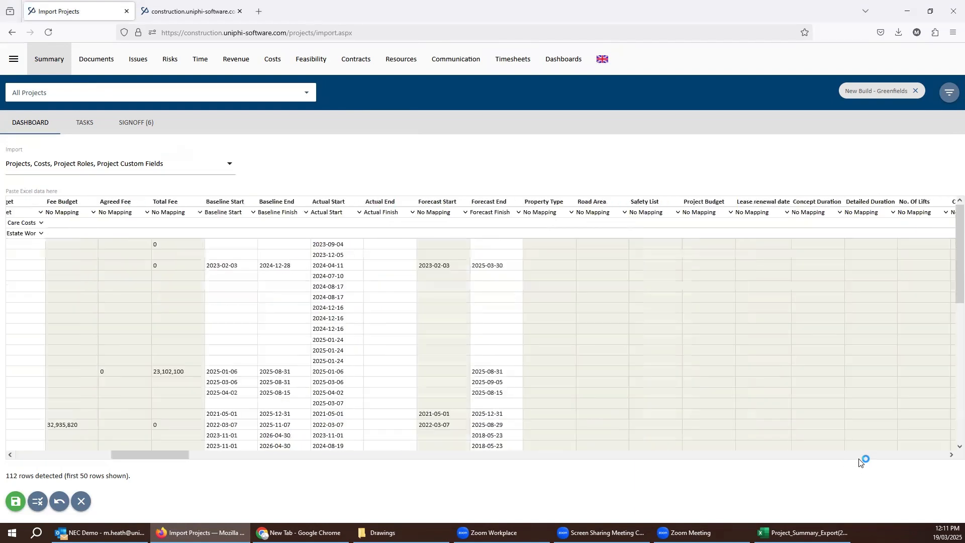
left_click(562, 213)
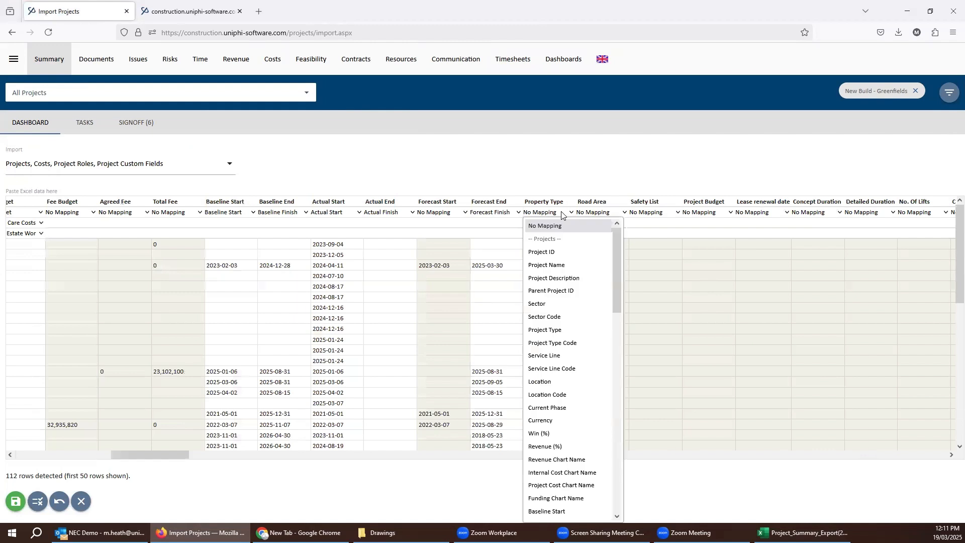
left_click_drag(615, 252, 622, 436)
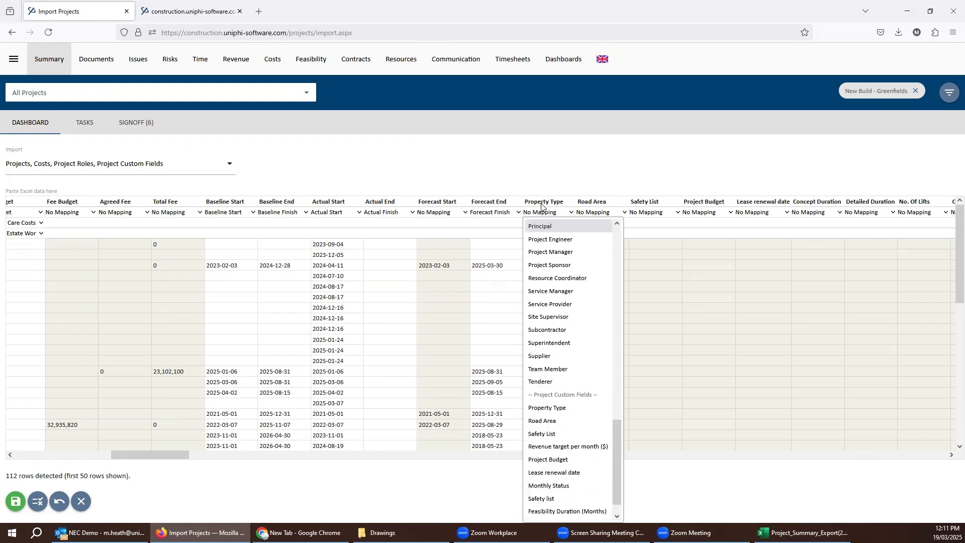
left_click(558, 176)
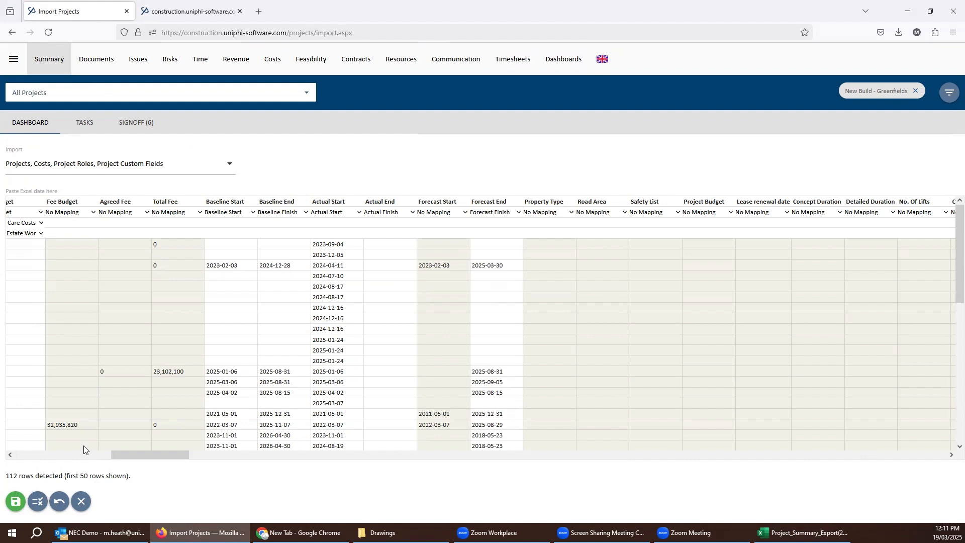
Validate the pasted import rows and examine the highlighted cells, including the error detail for the sector Something Else.
left_click(41, 504)
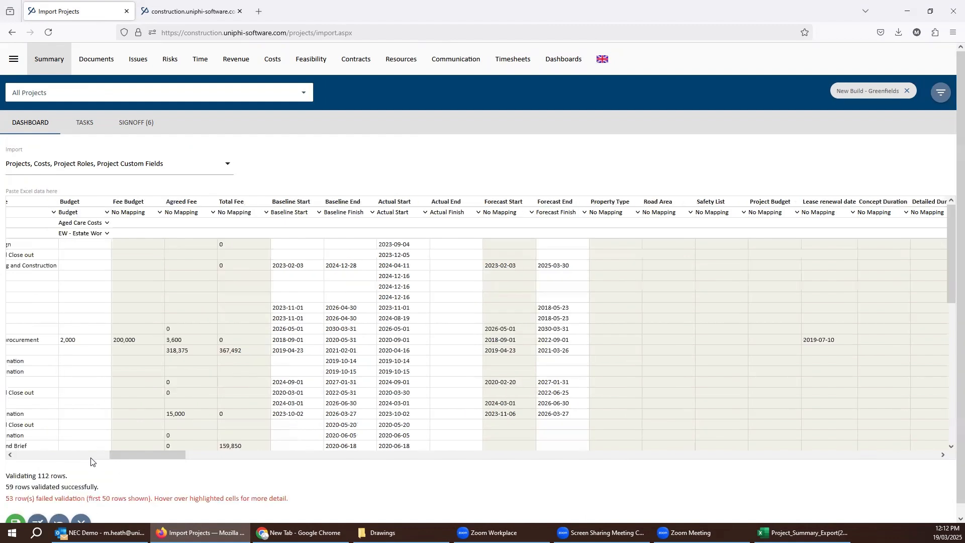
left_click(91, 457)
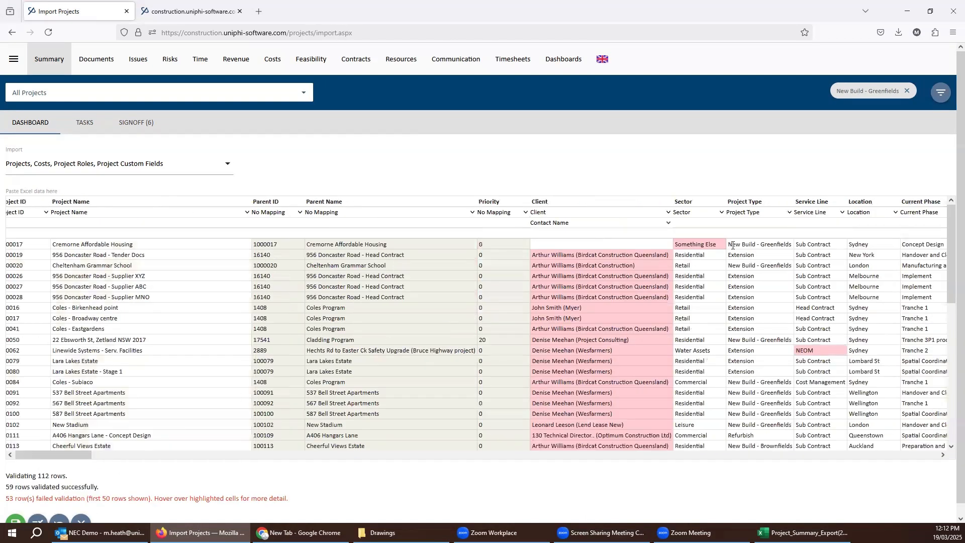
mouse_move(703, 244)
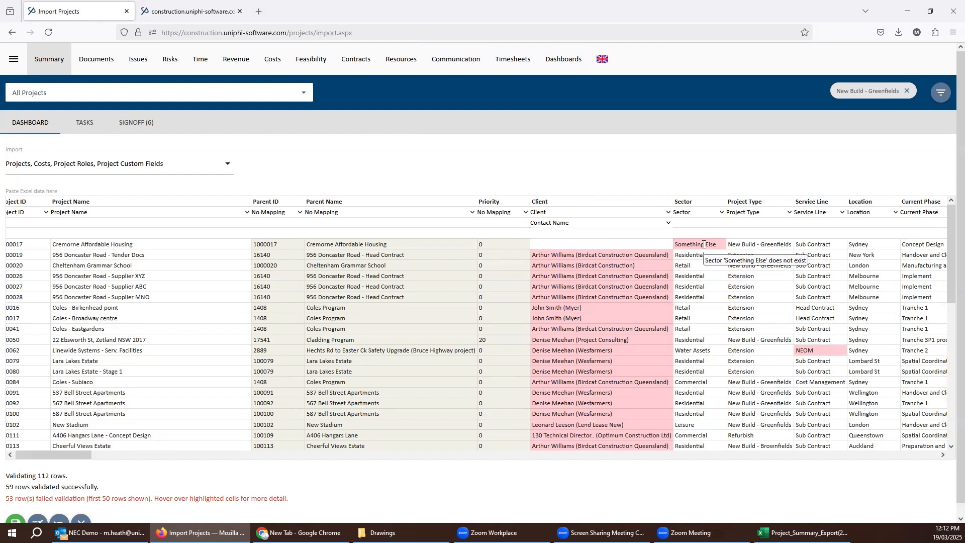
scroll(658, 317, "down", 10)
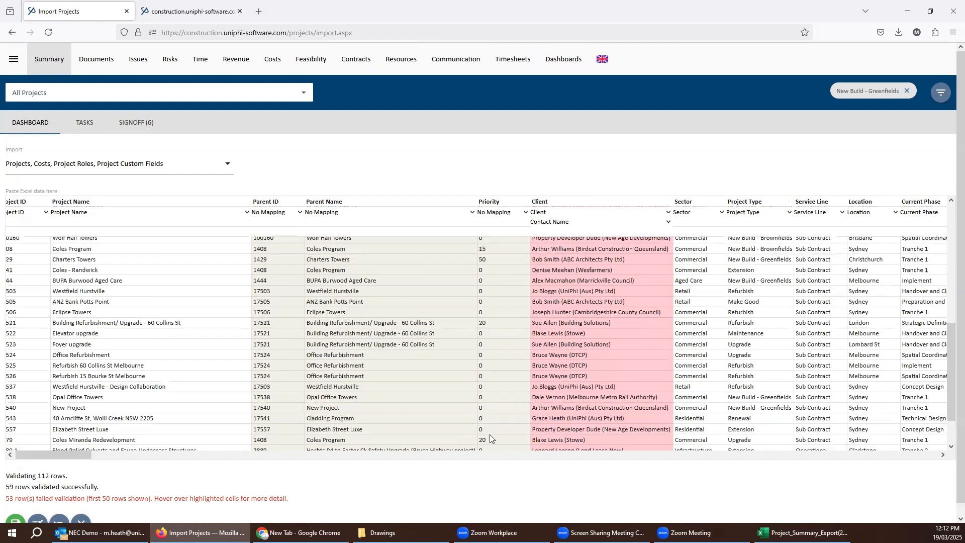
scroll(484, 472, "down", 1)
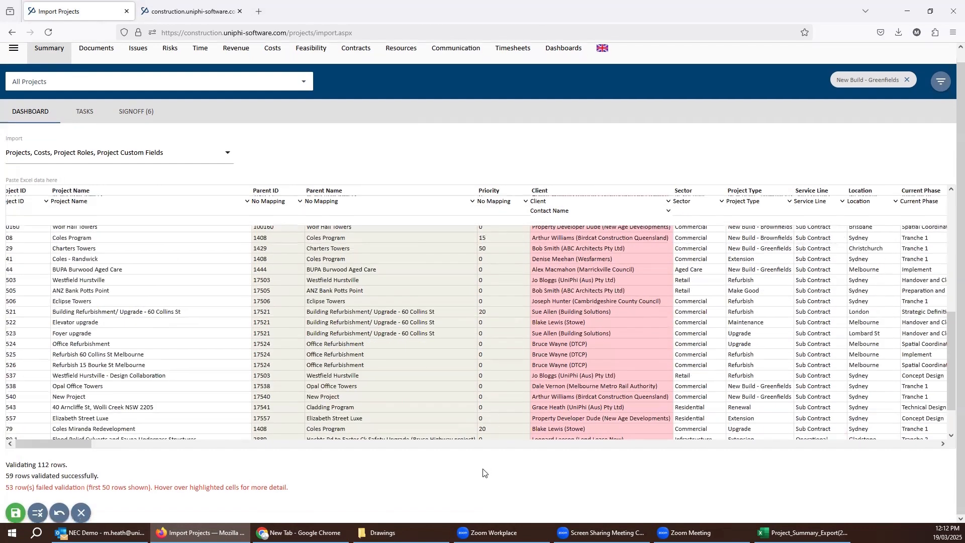
Cancel the project import and remove the New Build - Greenfields filter from the portfolio.
left_click(82, 512)
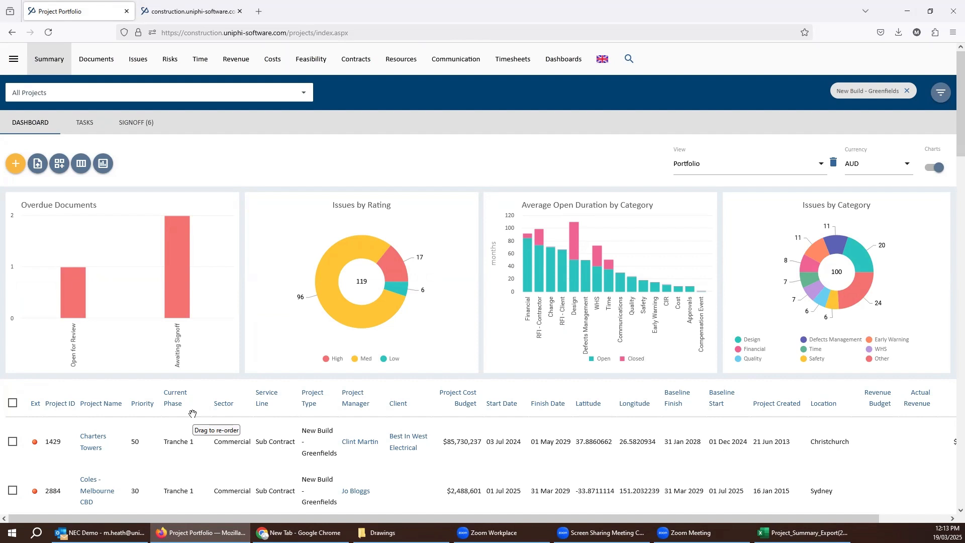
left_click(906, 90)
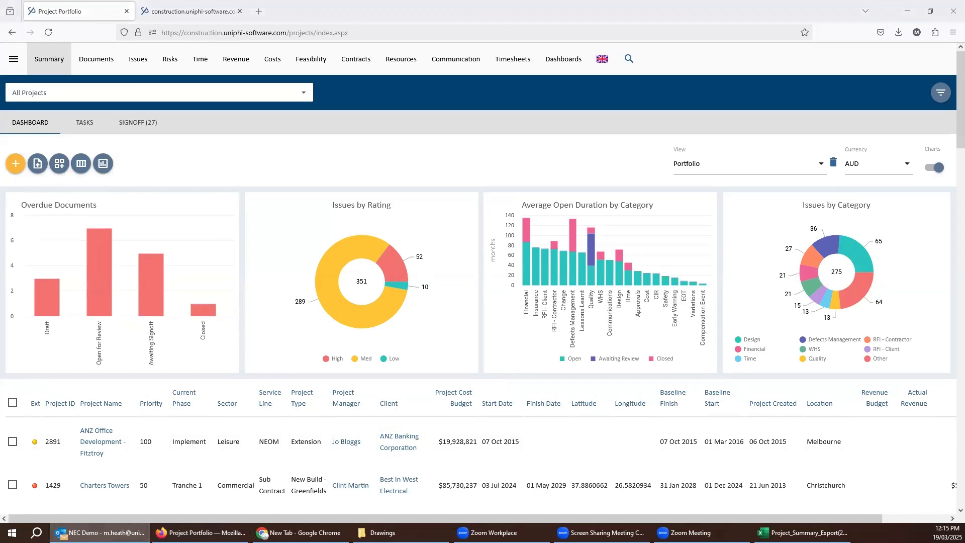
Switch to Outlook, search the add-in store for UniPhi, view the UniPhi for Outlook listing and close the store.
left_click(600, 119)
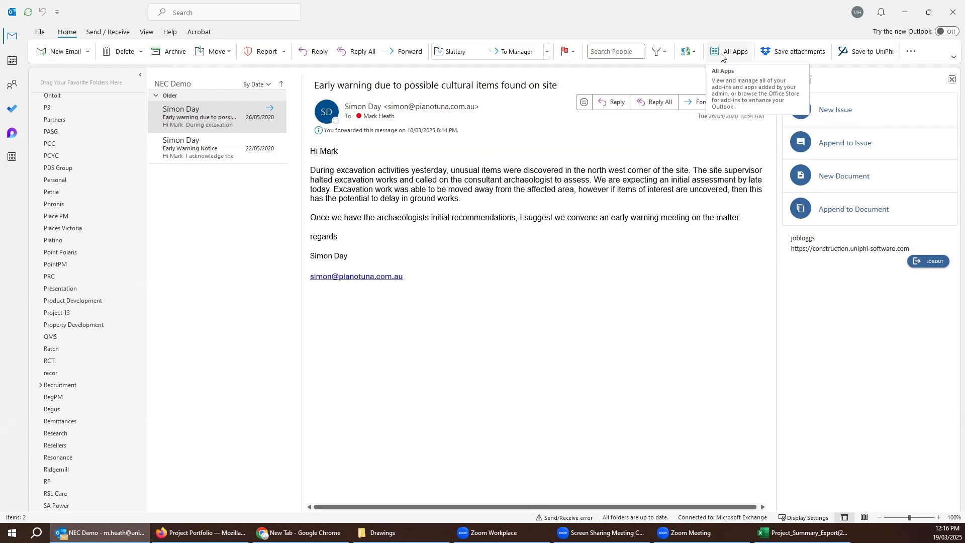
left_click(723, 55)
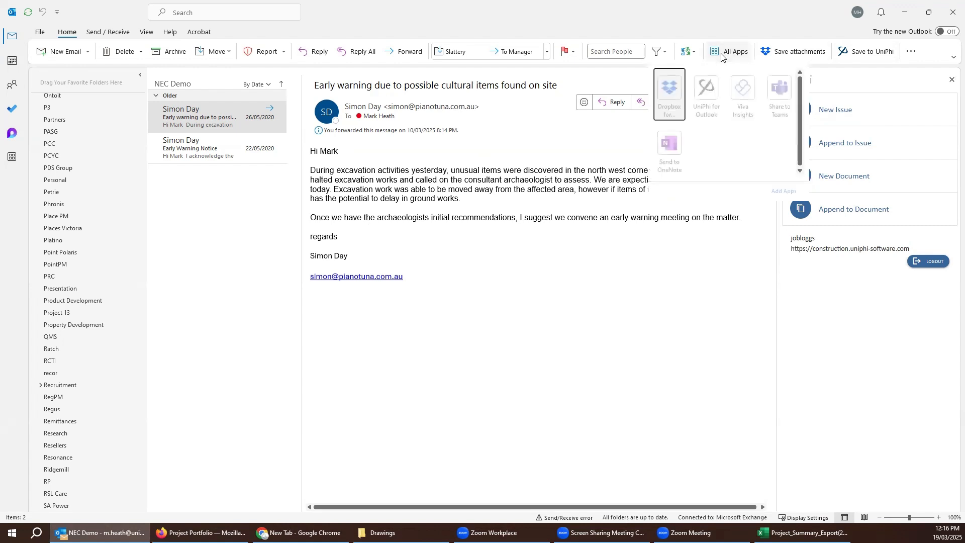
left_click(784, 192)
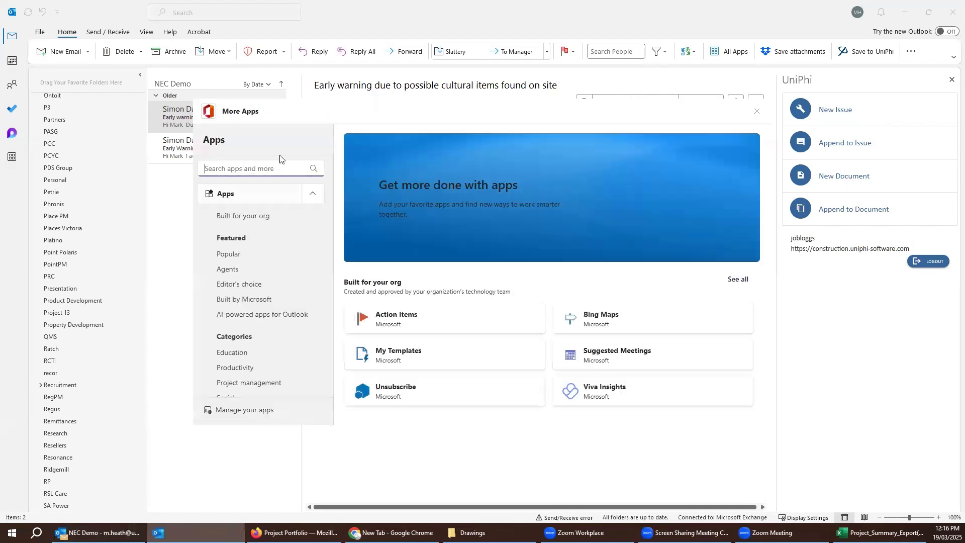
type("UniPhi")
key("Return")
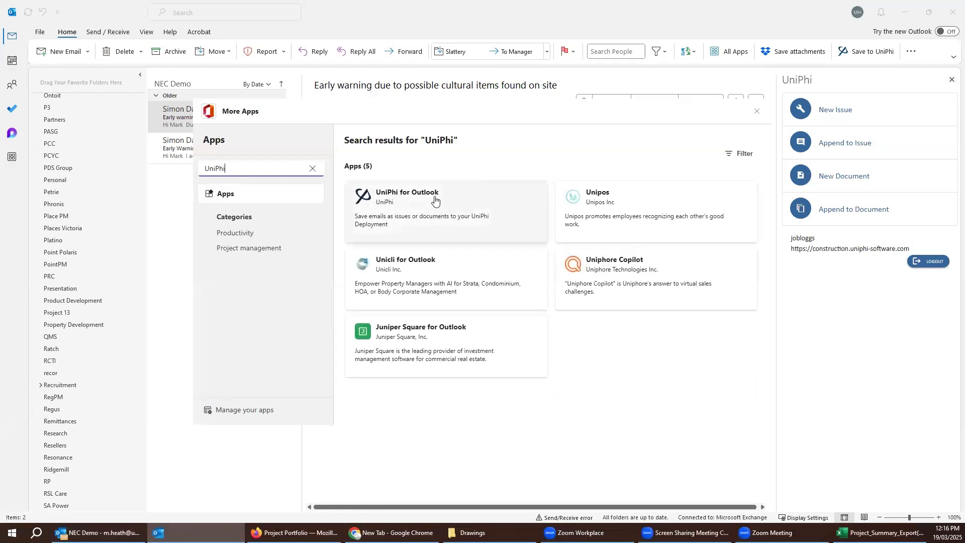
left_click(440, 208)
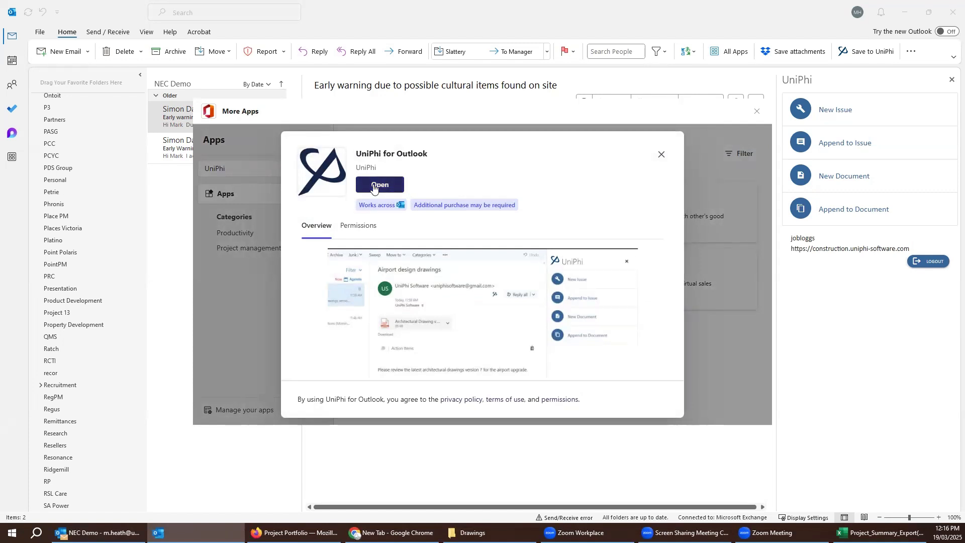
left_click(662, 155)
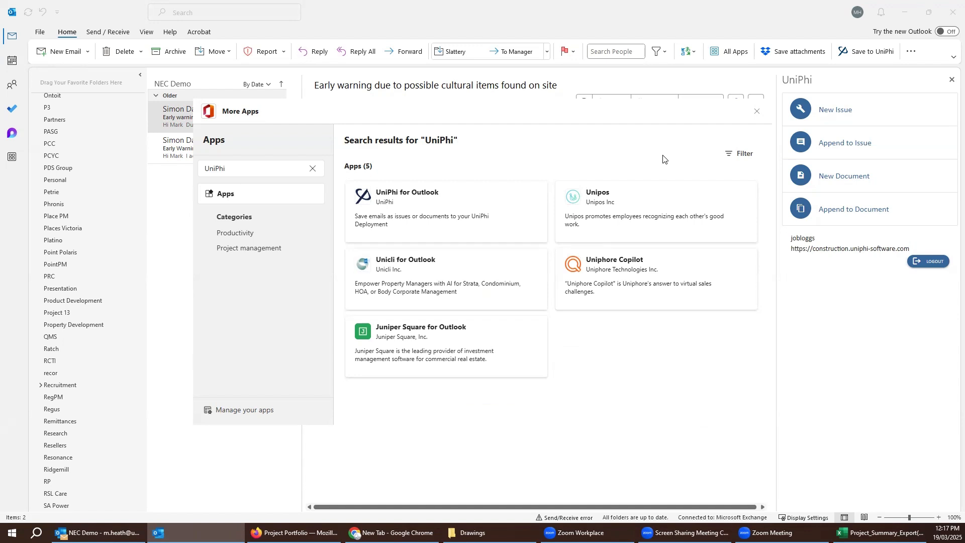
left_click(805, 292)
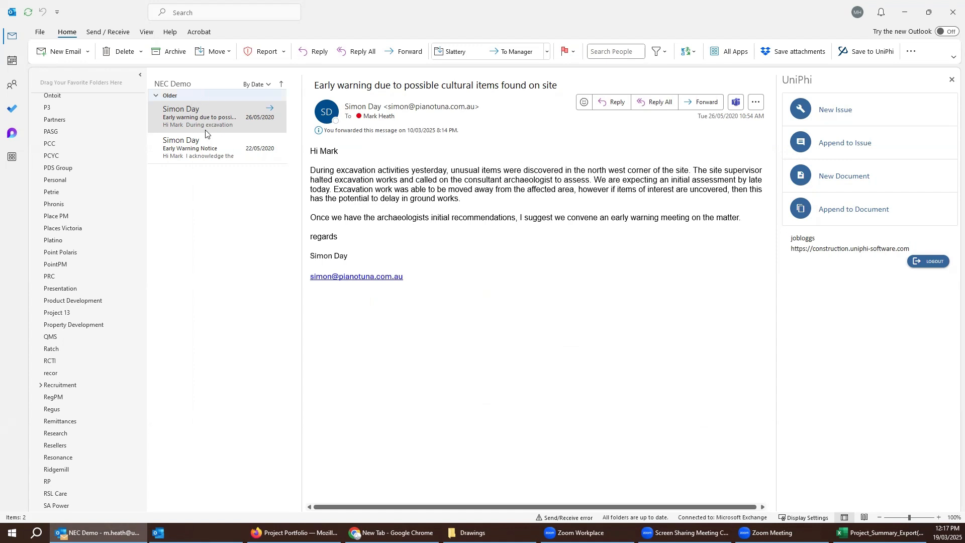
Start a new UniPhi issue from the cultural items email and set its project to Onehunga High School.
left_click(836, 117)
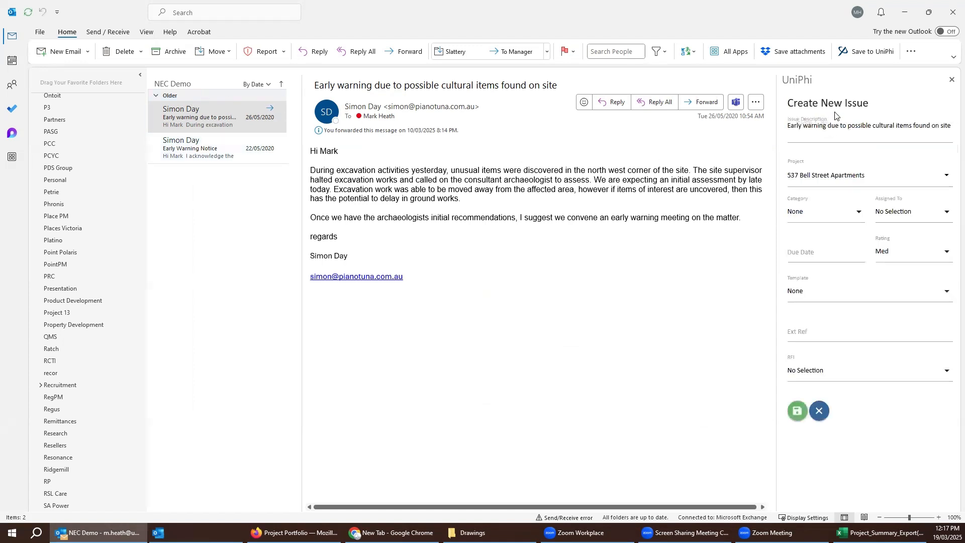
left_click(839, 166)
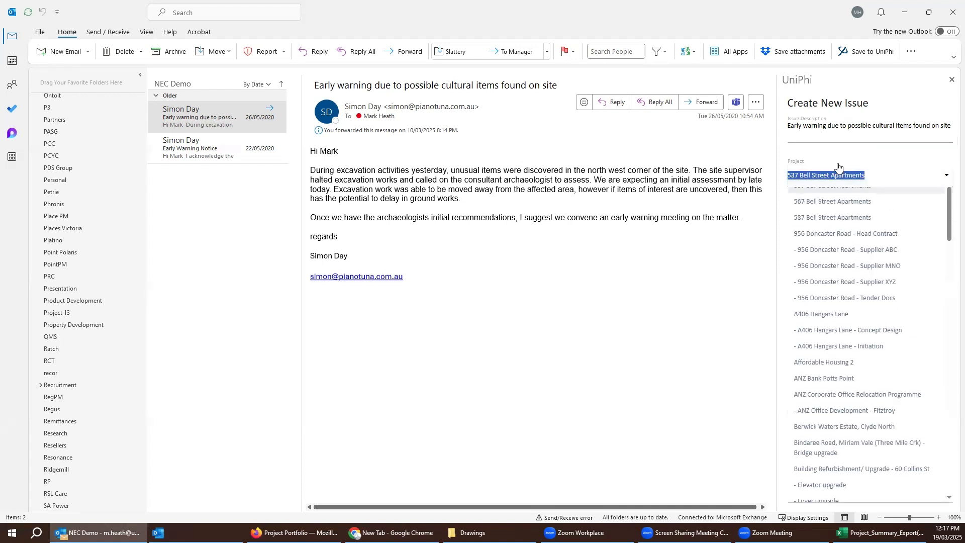
type("onehun")
key("Return")
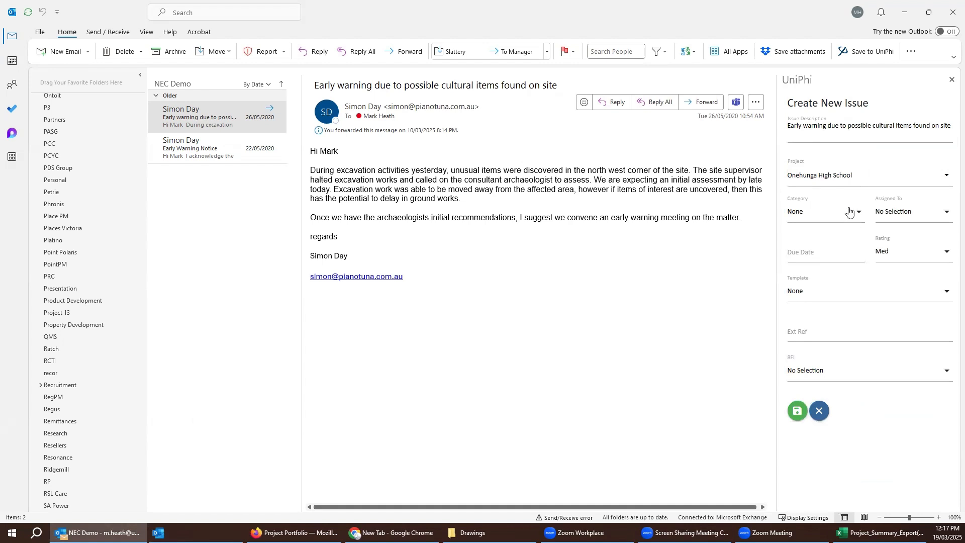
left_click_drag(315, 84, 557, 85)
left_click(868, 126)
Set the new issue's category to Variations, choose the person it is assigned to, and set the due date to 26/03/2025.
left_click(851, 213)
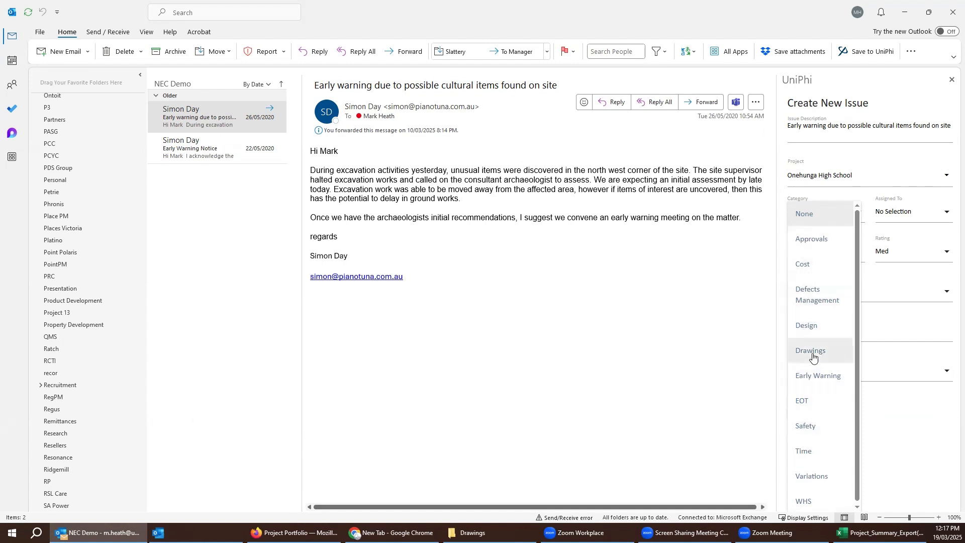
left_click(803, 474)
left_click(891, 221)
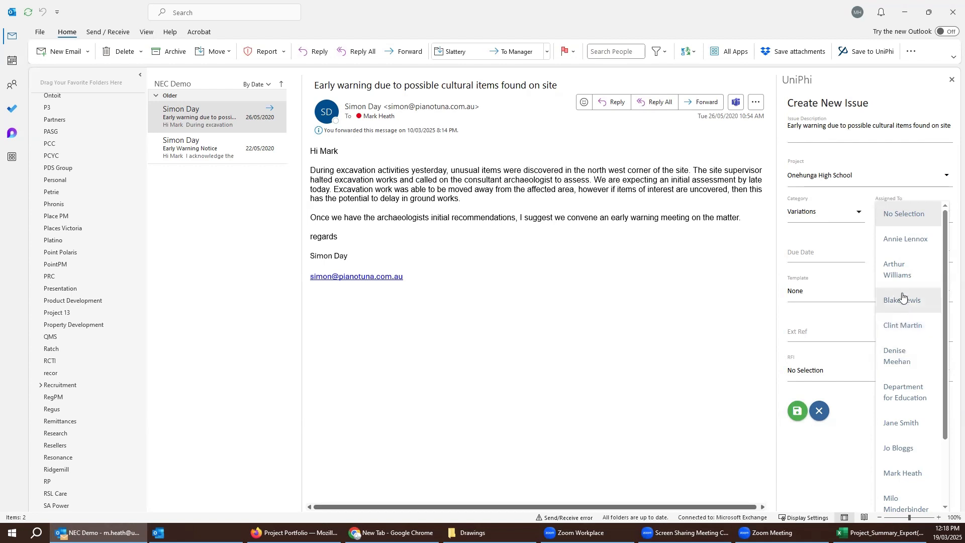
left_click(904, 325)
left_click(838, 248)
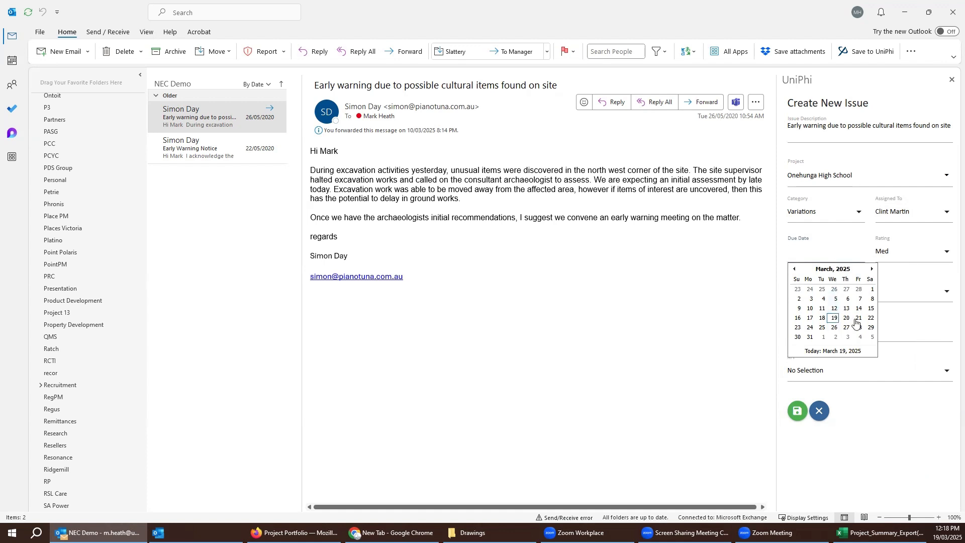
left_click(836, 327)
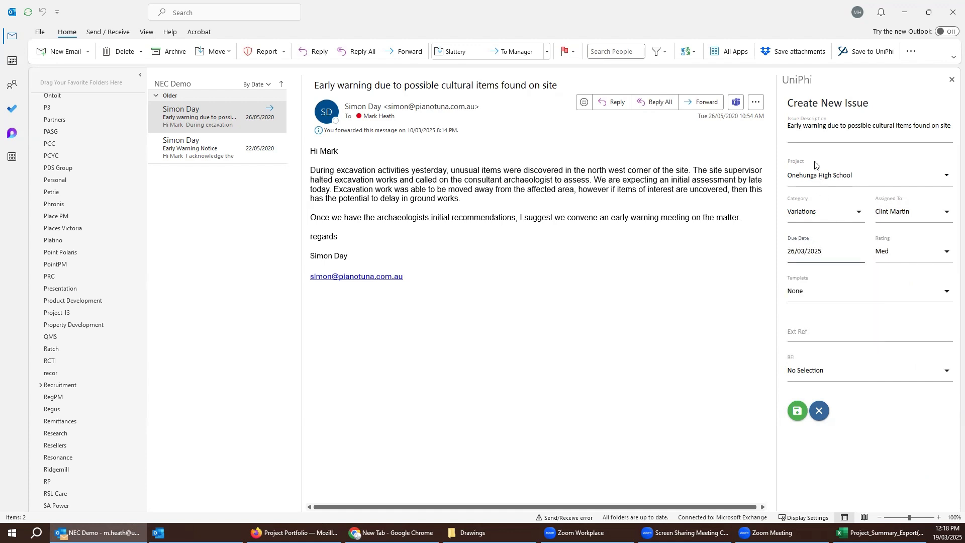
Apply the Schedule Delay template to the new issue and save it.
left_click(878, 298)
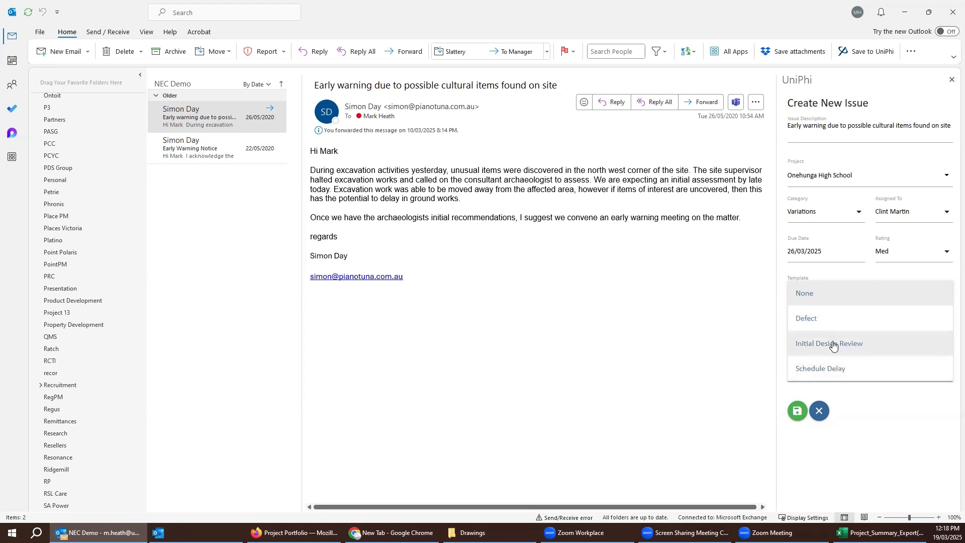
left_click(821, 369)
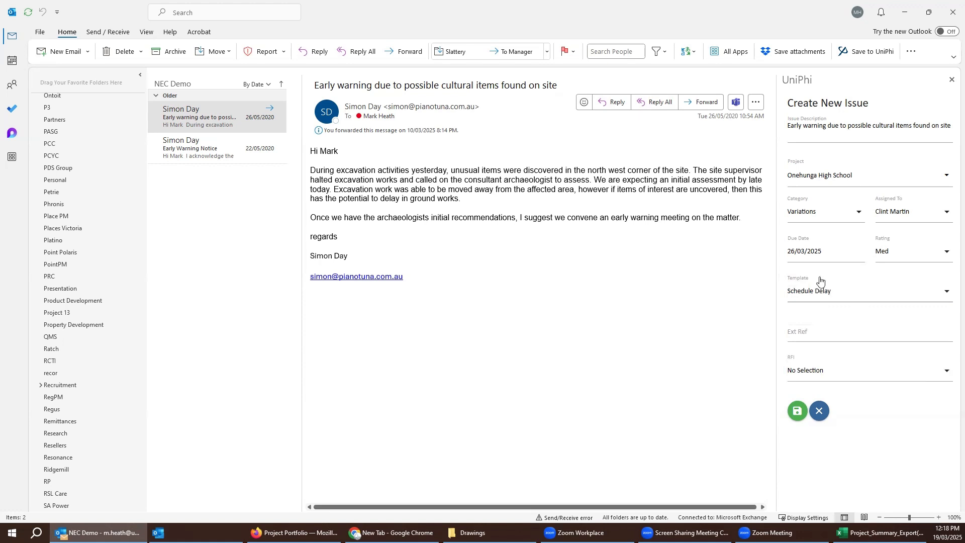
left_click(800, 415)
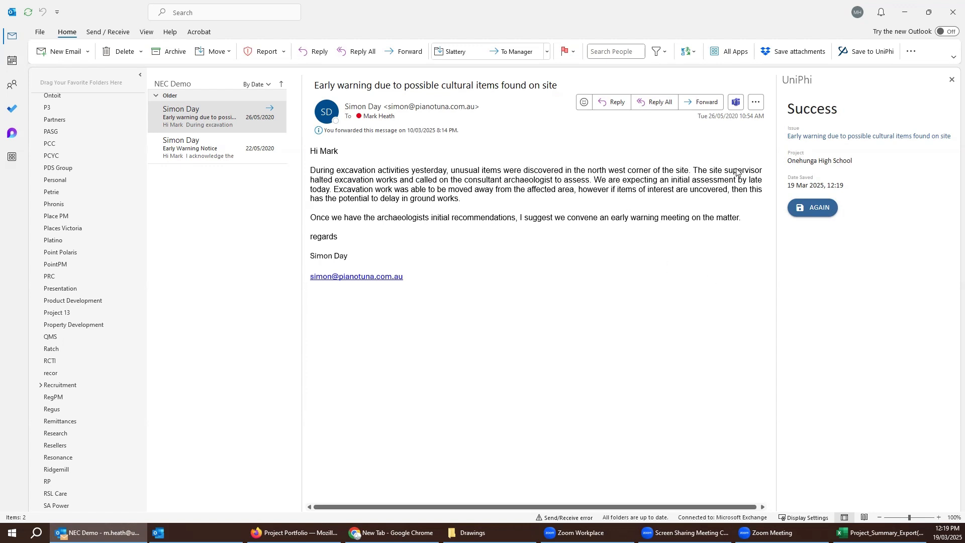
Open the saved issue in UniPhi and examine its actions, details, email comment and file attachment.
left_click(852, 136)
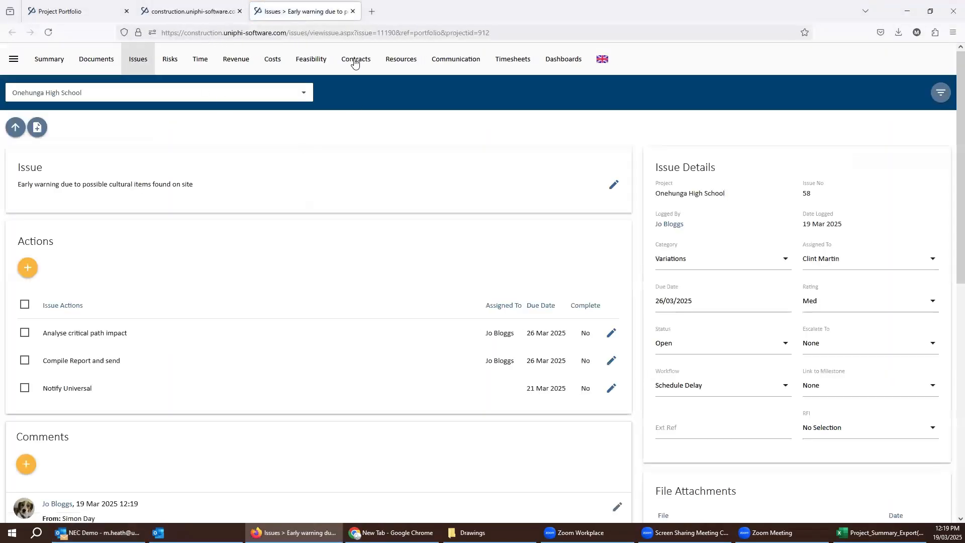
scroll(346, 248, "down", 2)
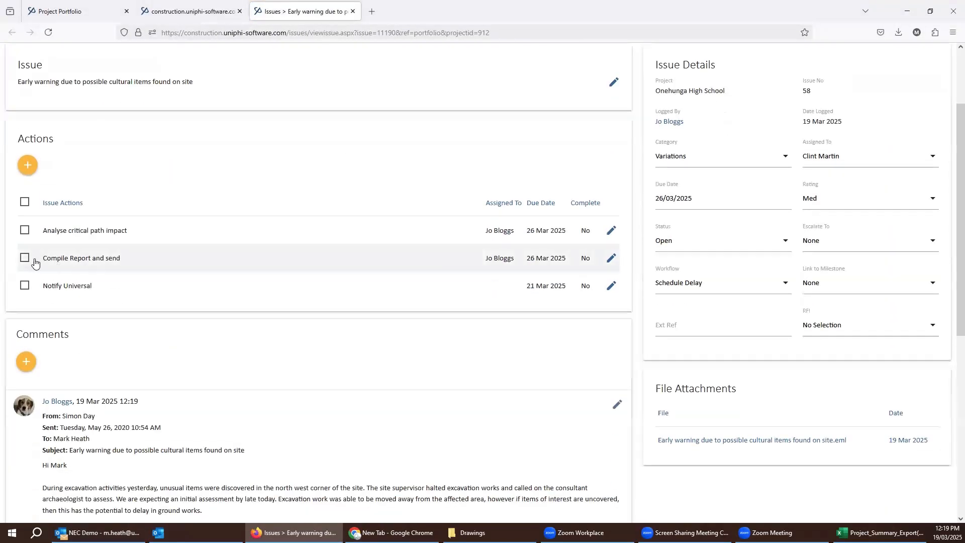
left_click_drag(46, 231, 87, 279)
left_click(88, 279)
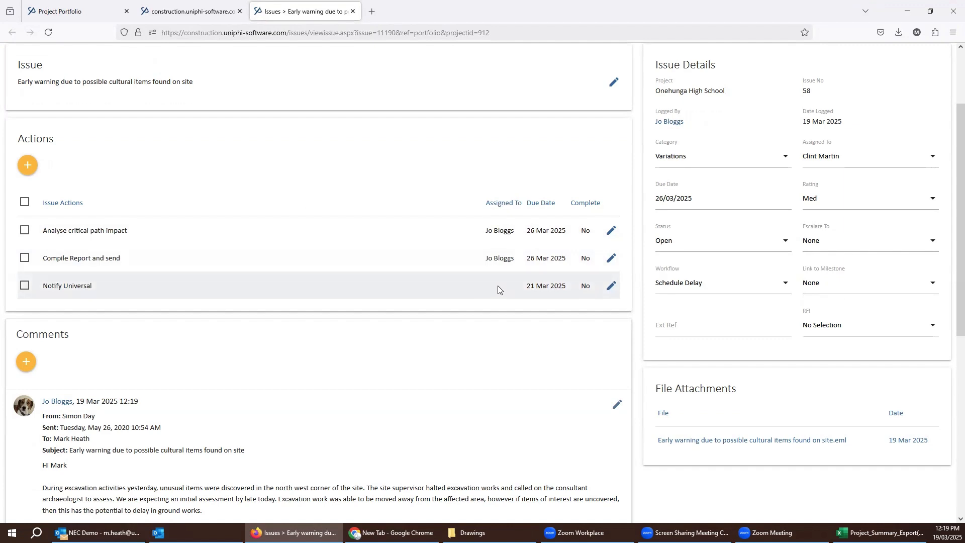
scroll(498, 285, "up", 3)
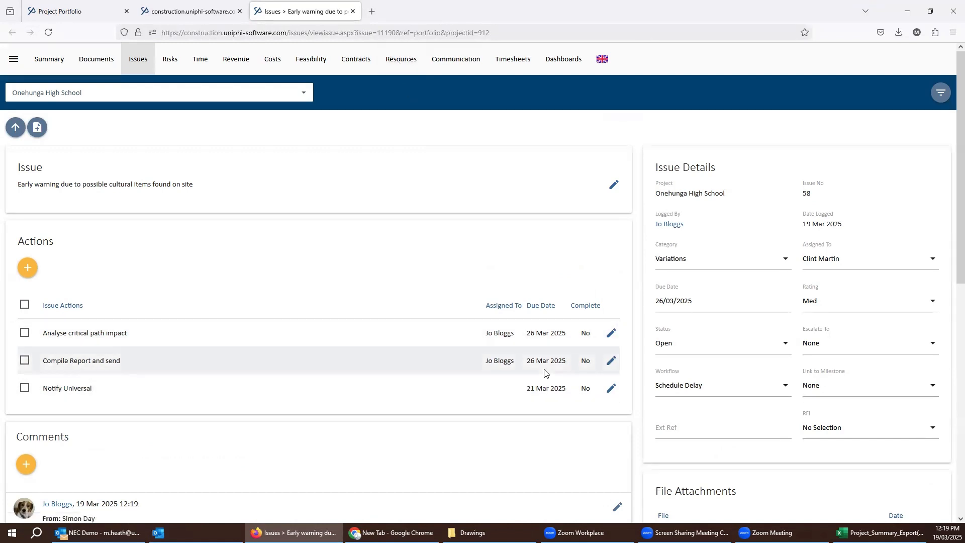
scroll(545, 372, "down", 5)
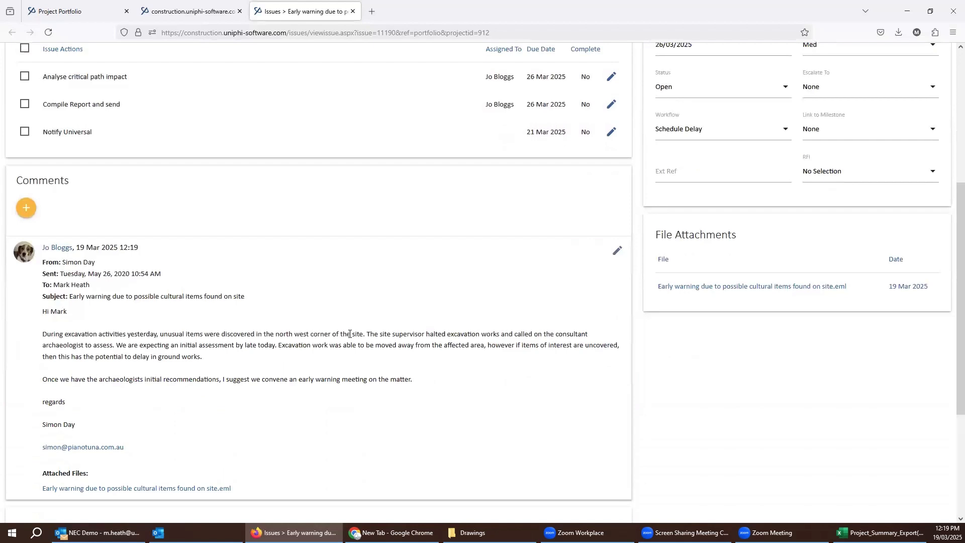
scroll(331, 380, "up", 1)
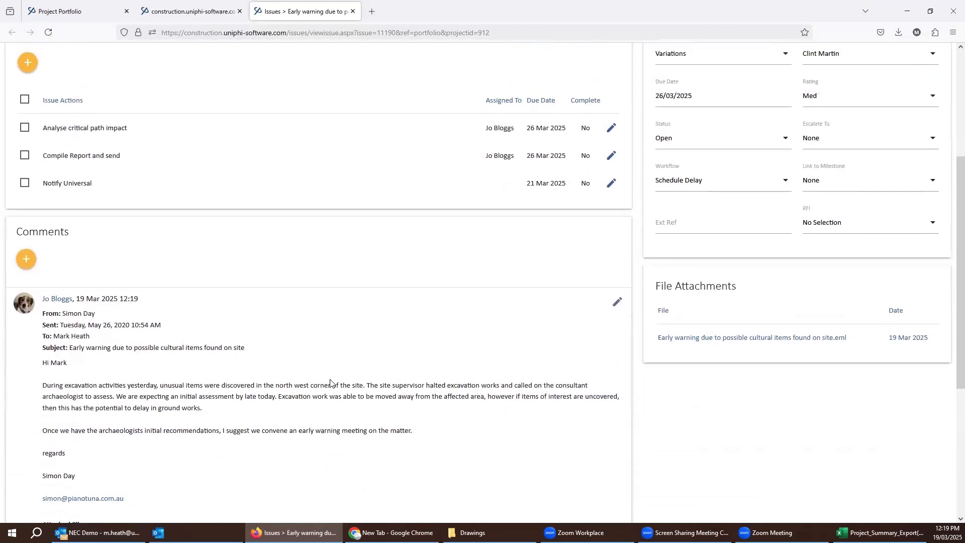
scroll(316, 380, "up", 1)
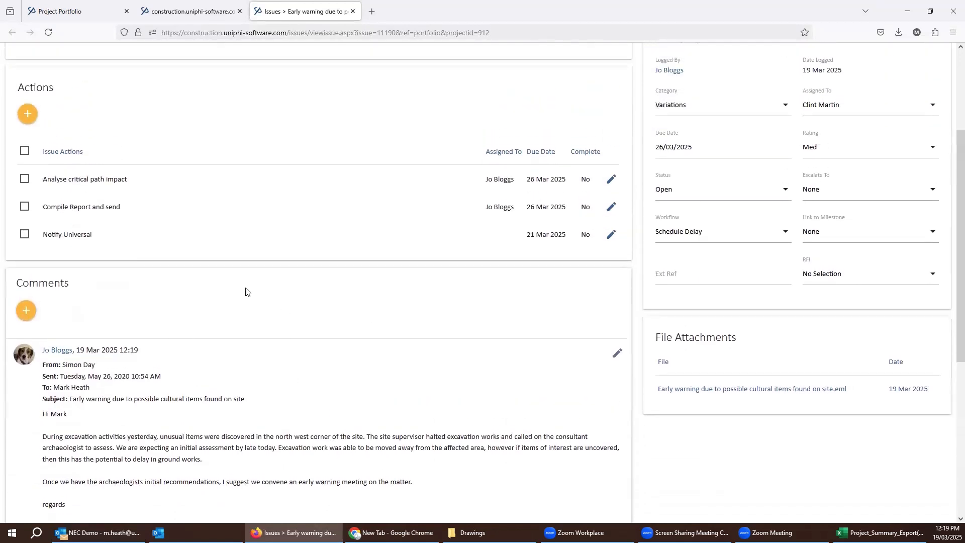
left_click(27, 312)
left_click(55, 336)
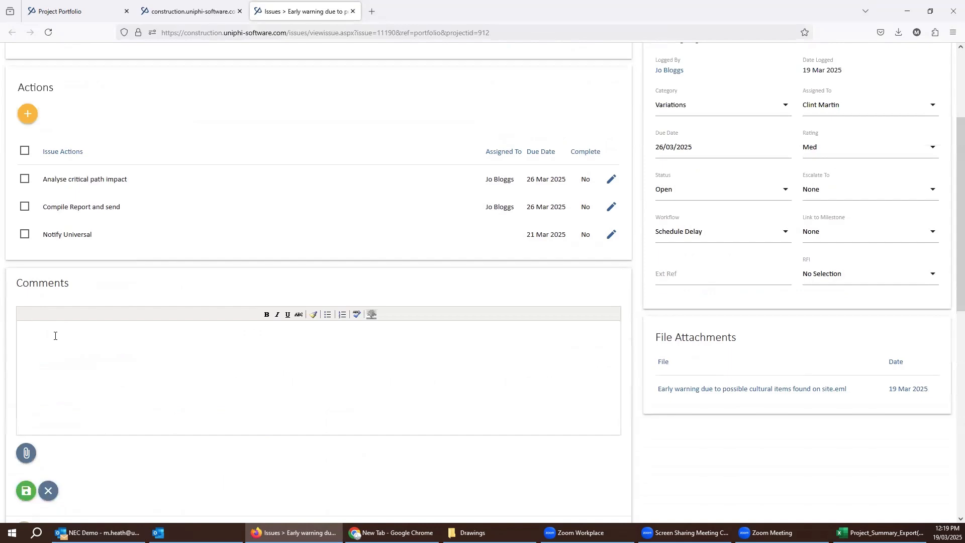
left_click(48, 490)
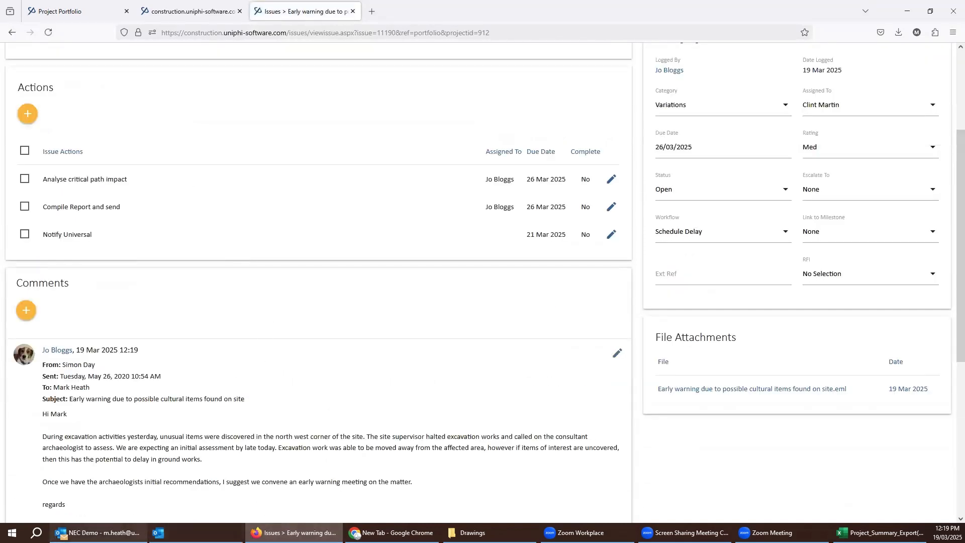
Switch to Outlook and append the Early Warning Notice email to the Additional Works issue of Onehunga High School.
left_click(100, 532)
left_click(215, 149)
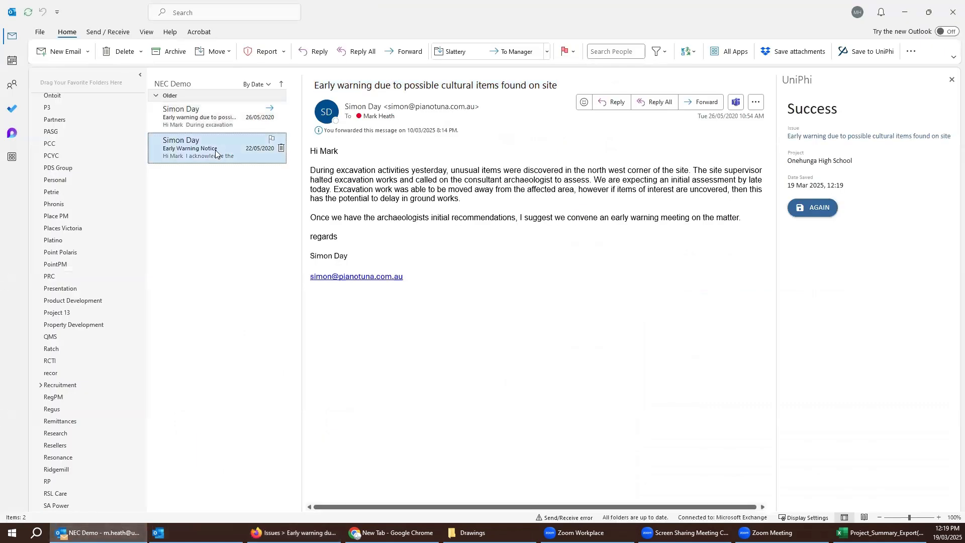
left_click(867, 50)
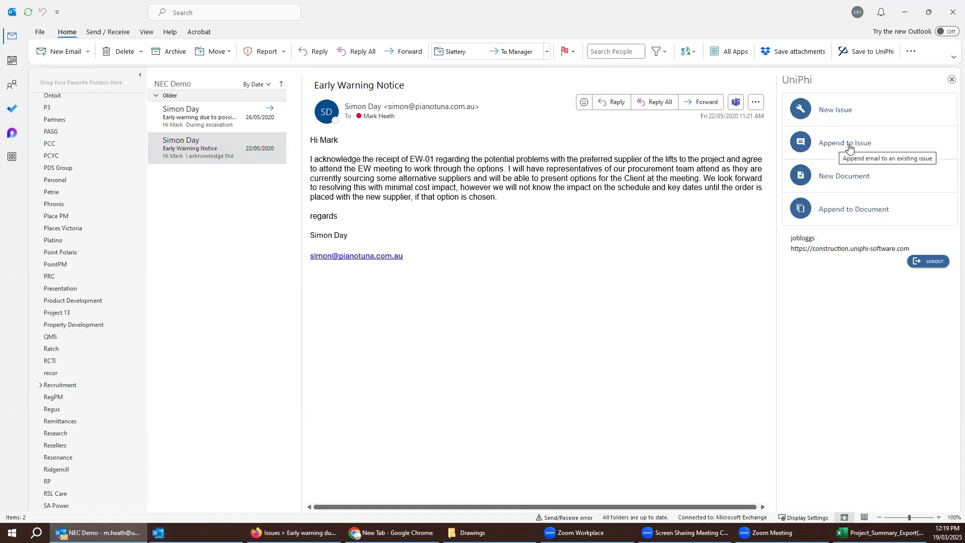
left_click(843, 146)
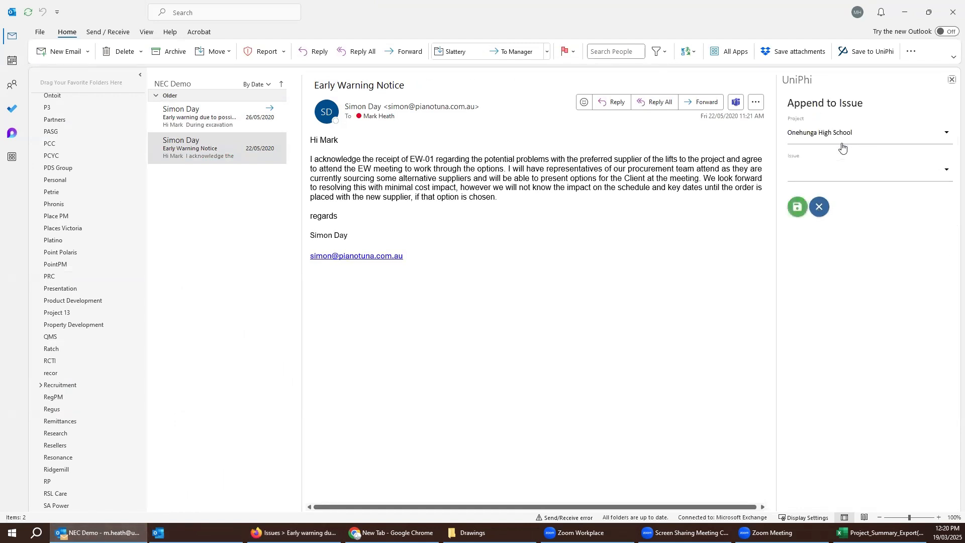
left_click(855, 173)
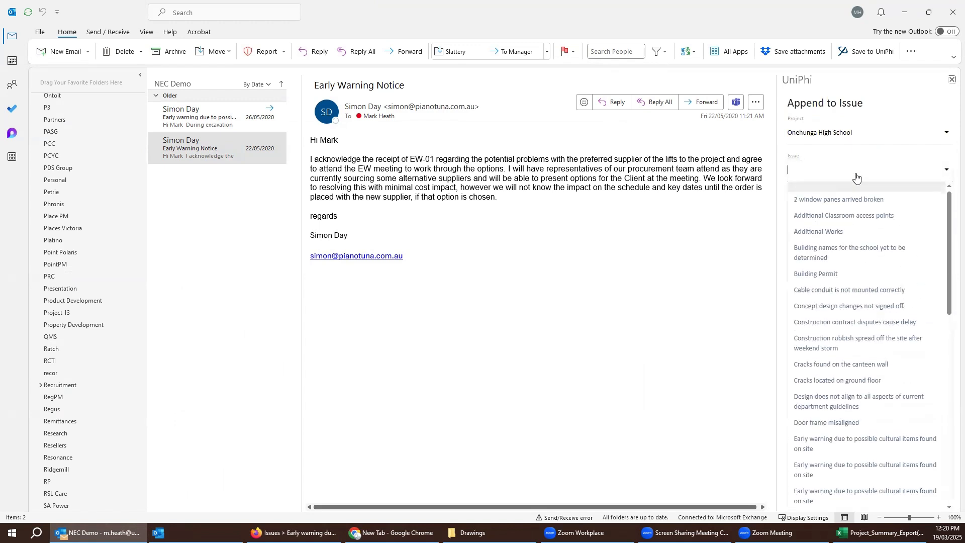
left_click(856, 230)
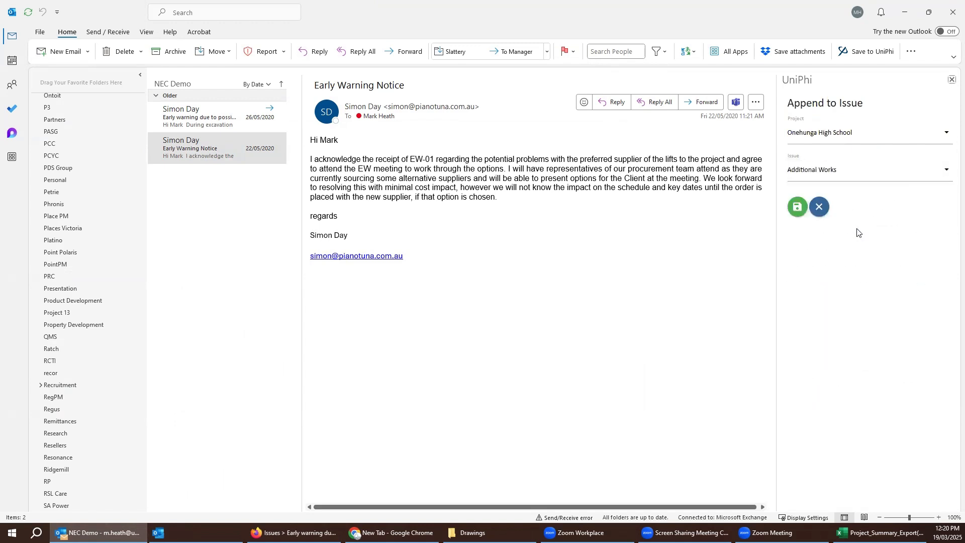
left_click(797, 208)
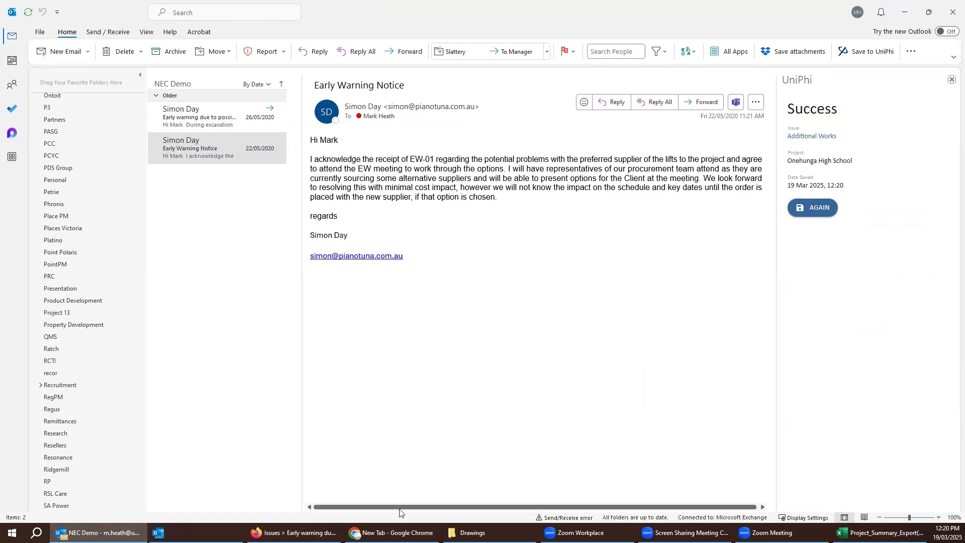
Switch to Firefox and go from the cultural items issue to the issue list of Onehunga High School.
left_click(294, 533)
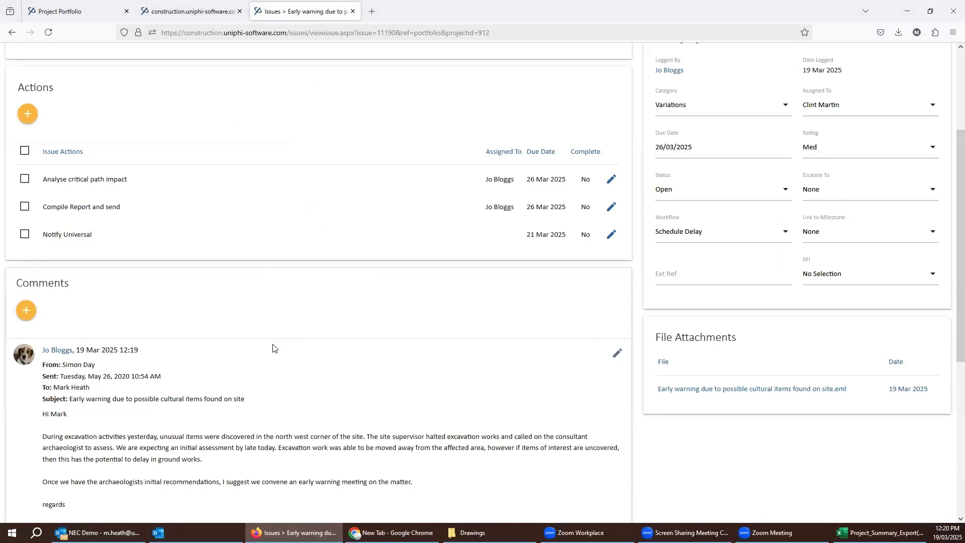
scroll(273, 347, "up", 3)
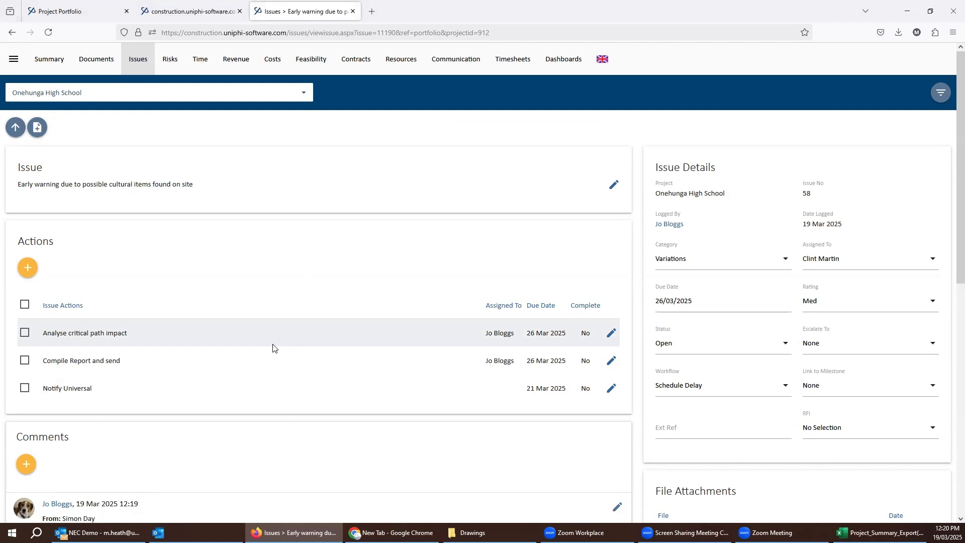
left_click(13, 129)
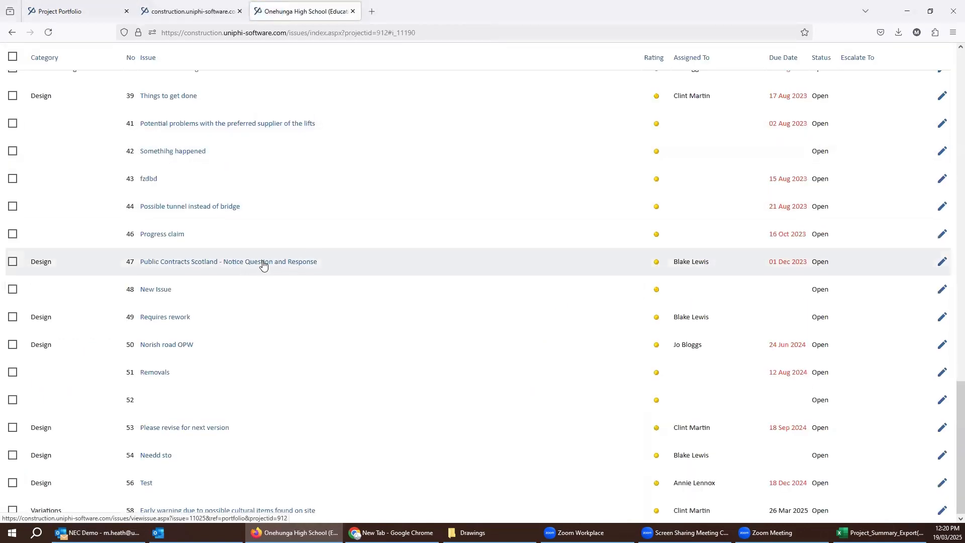
View the issue charts and the Risks register of Onehunga High School, and return to its issue register.
scroll(262, 265, "up", 9)
scroll(262, 265, "up", 8)
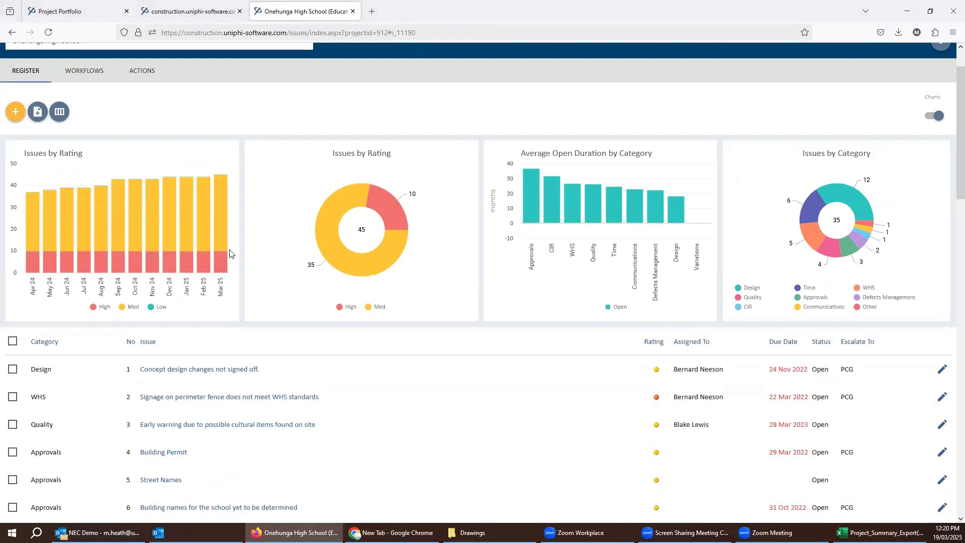
scroll(142, 136, "up", 1)
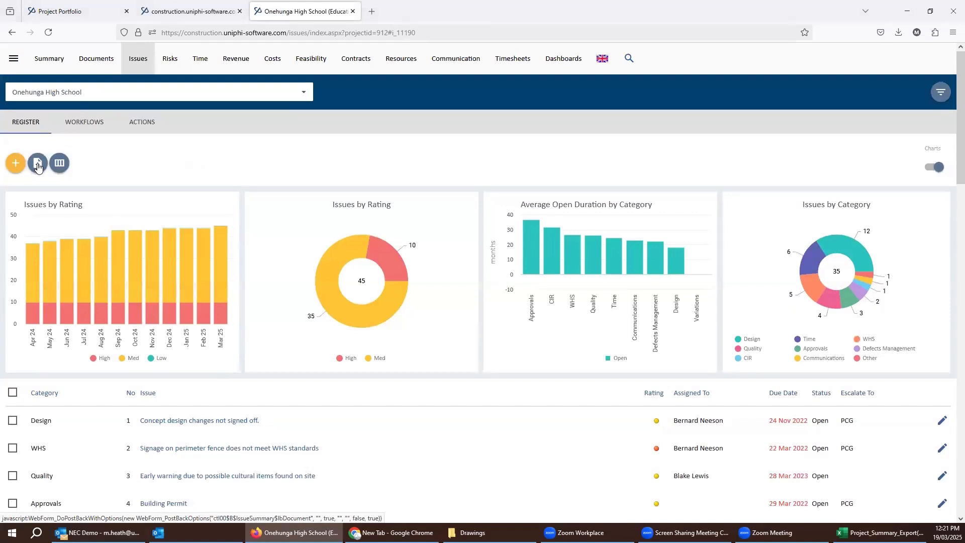
left_click(176, 66)
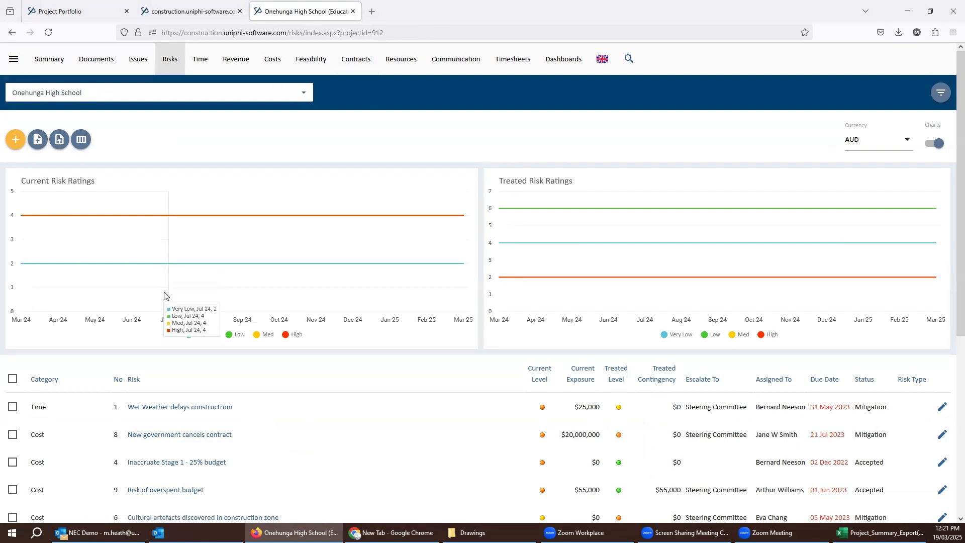
left_click(132, 71)
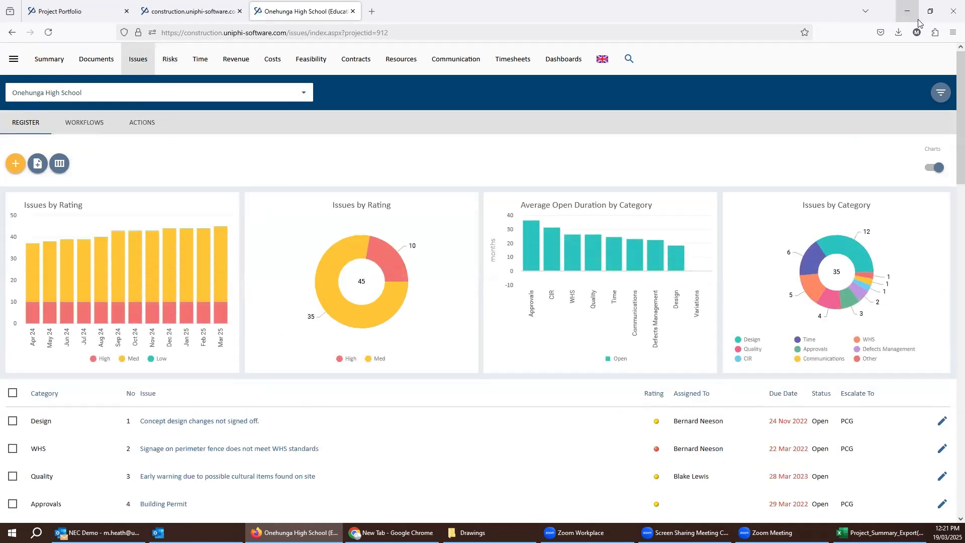
Take the browser window out of full size, make it taller and narrow it until the issue register switches to its compact layout.
left_click(931, 11)
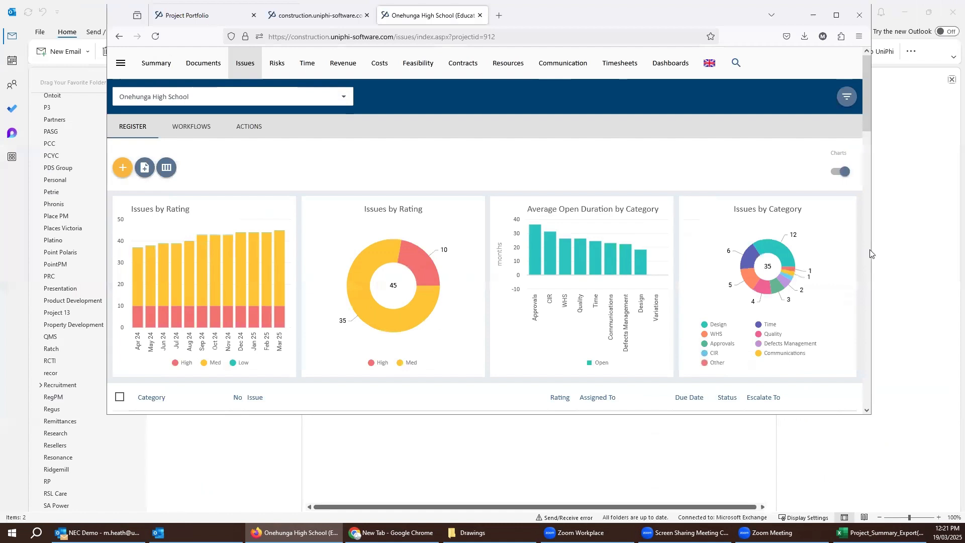
left_click_drag(872, 249, 725, 251)
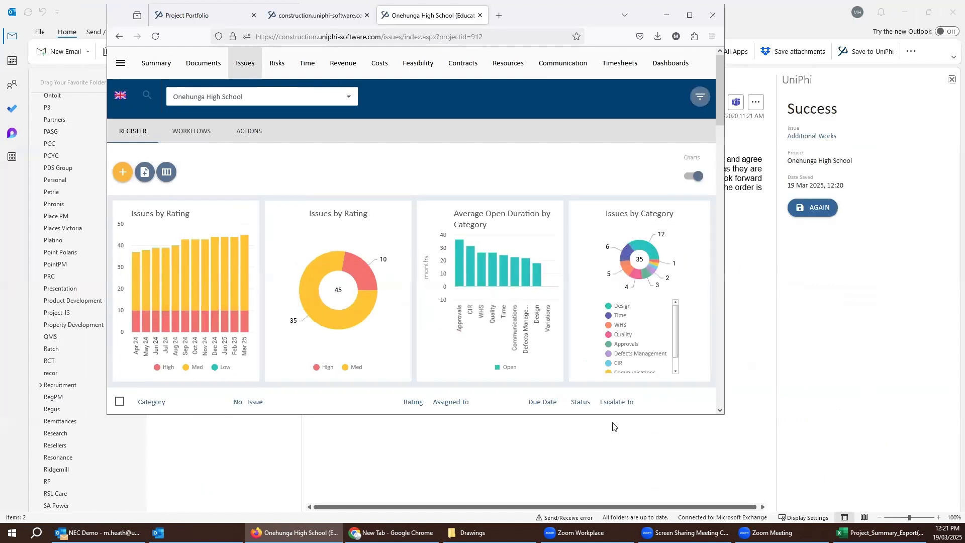
left_click_drag(613, 416, 614, 522)
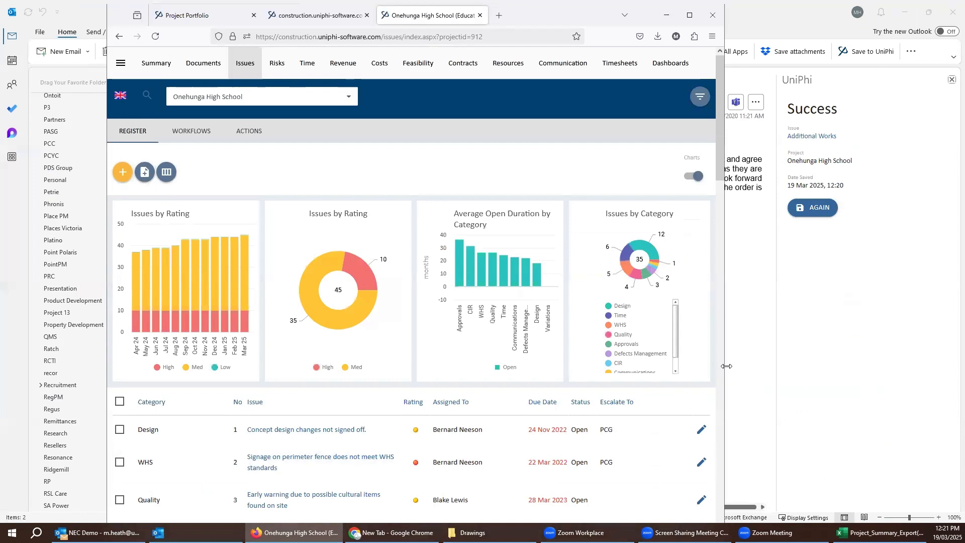
left_click_drag(727, 366, 541, 366)
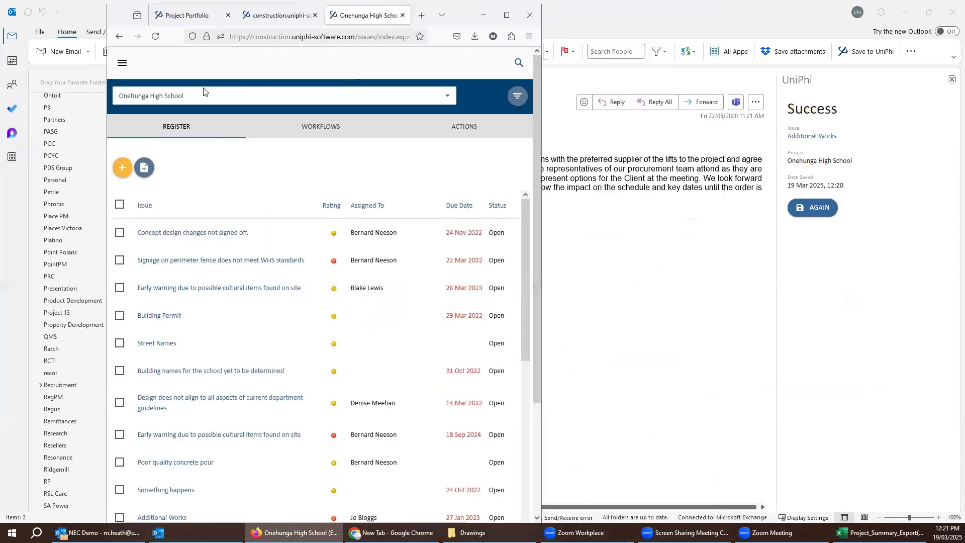
Look at the module menu in the compact layout and bring the browser window back to full size.
left_click(123, 64)
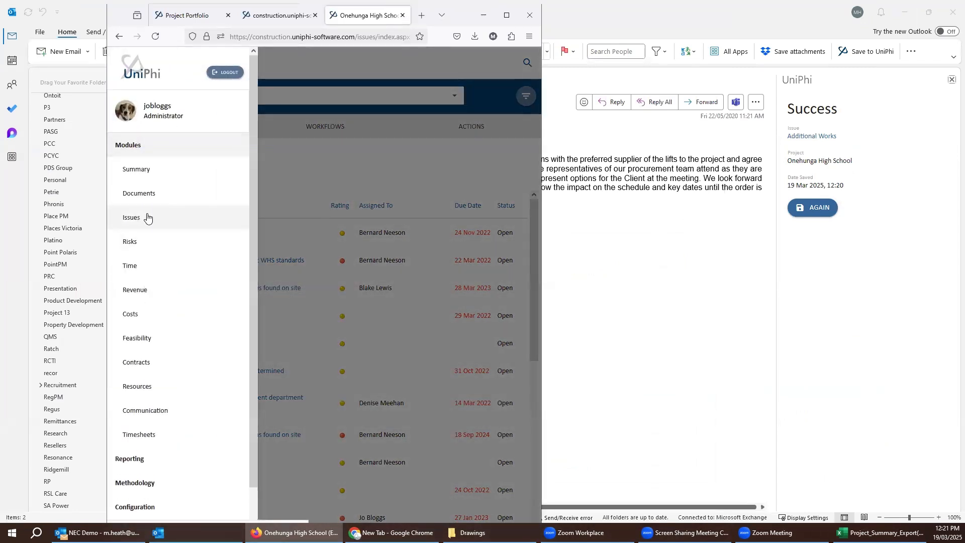
left_click(365, 174)
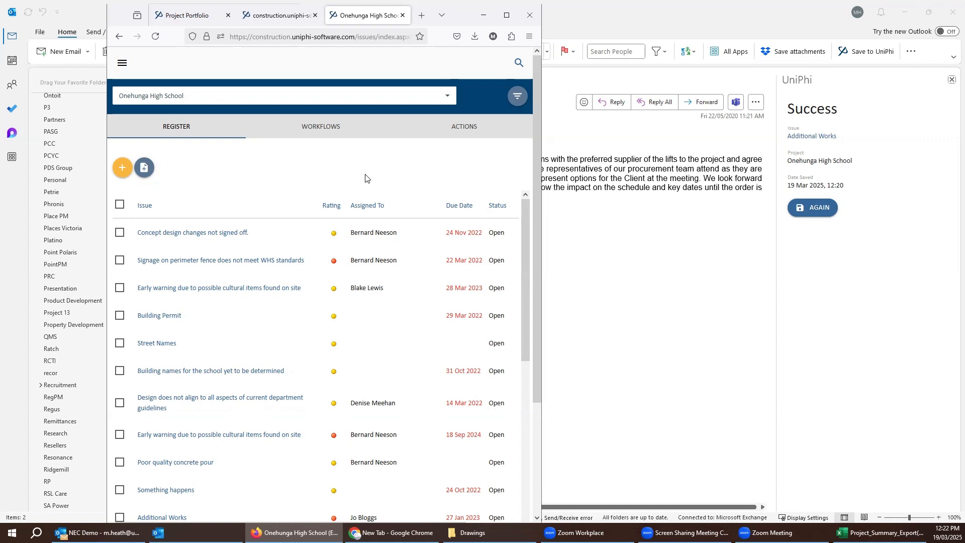
left_click(122, 64)
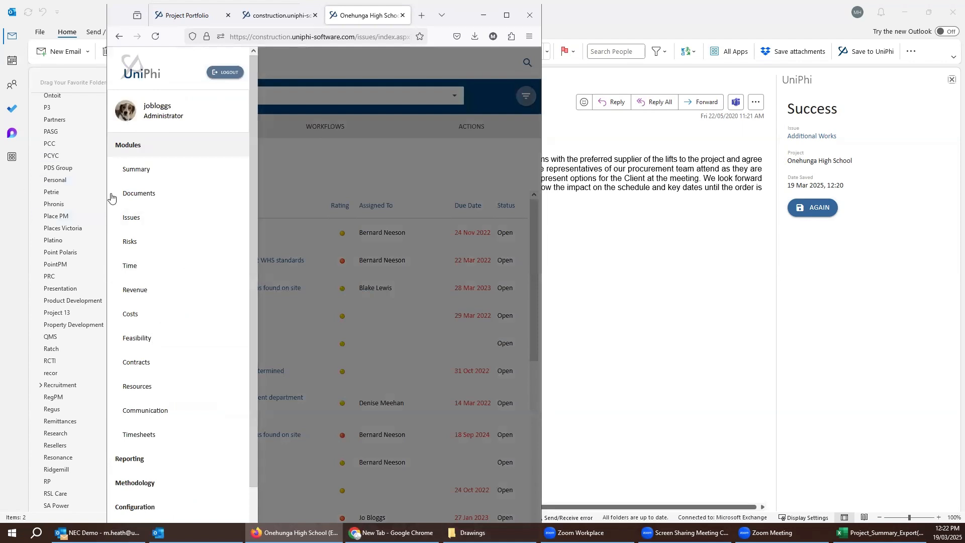
left_click(297, 179)
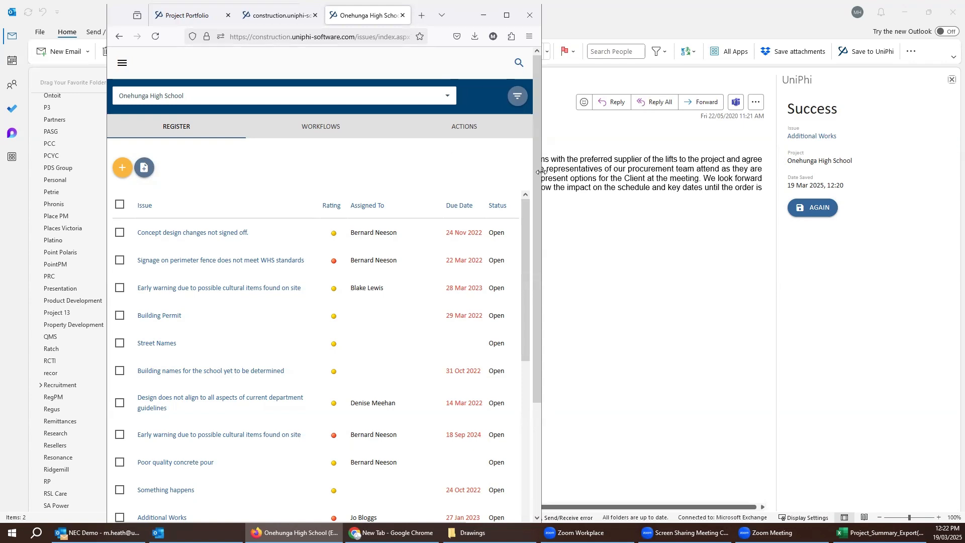
left_click_drag(540, 172, 911, 100)
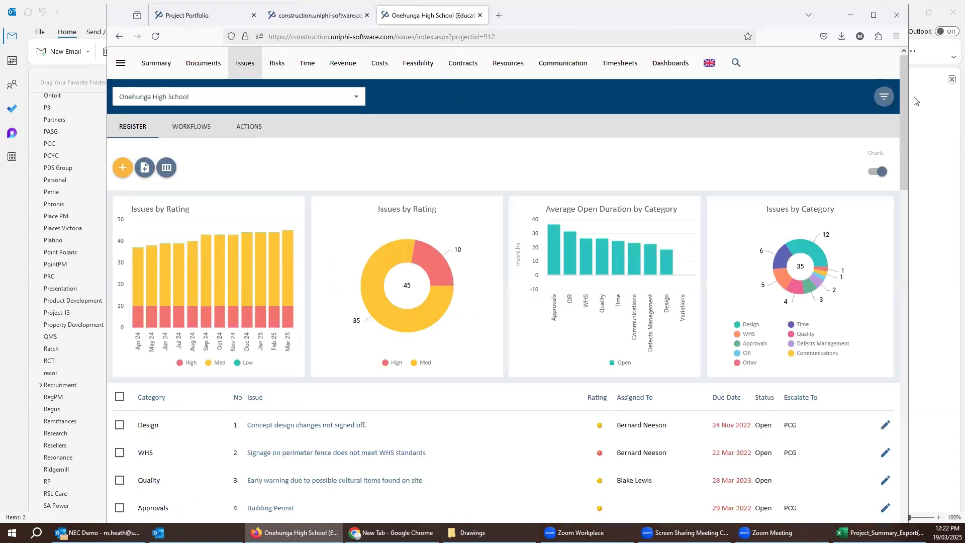
left_click(874, 15)
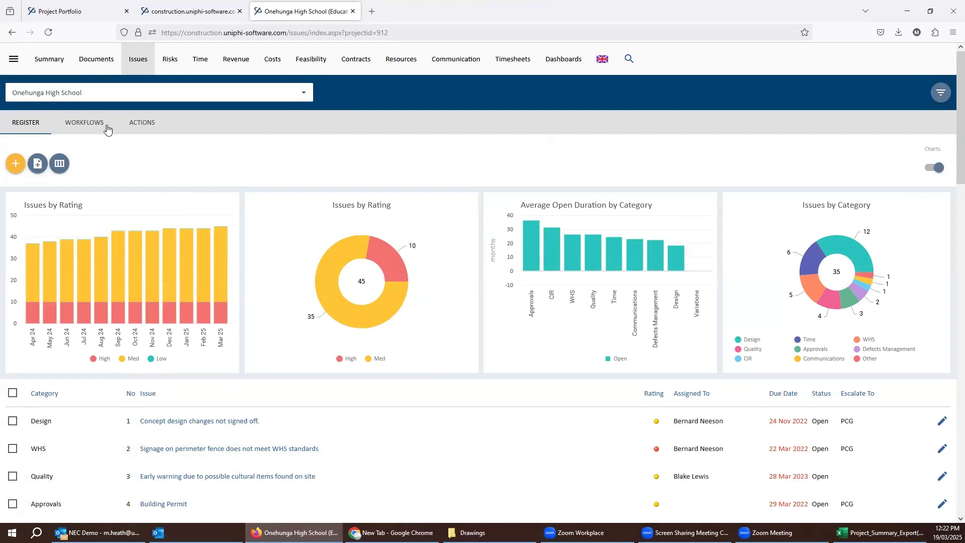
Go through the Risks register to Reports and open the Project Risk Export report in the Programme category.
left_click(165, 74)
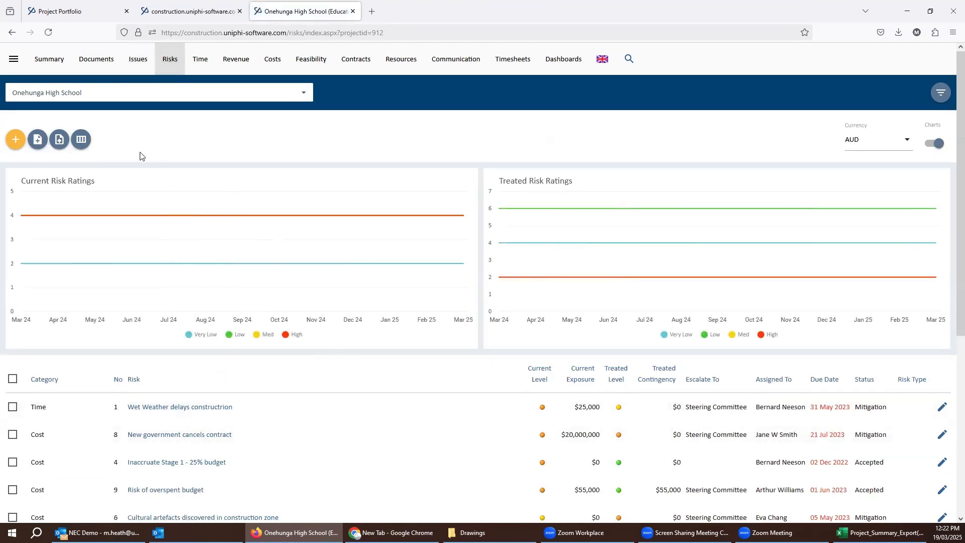
left_click(14, 59)
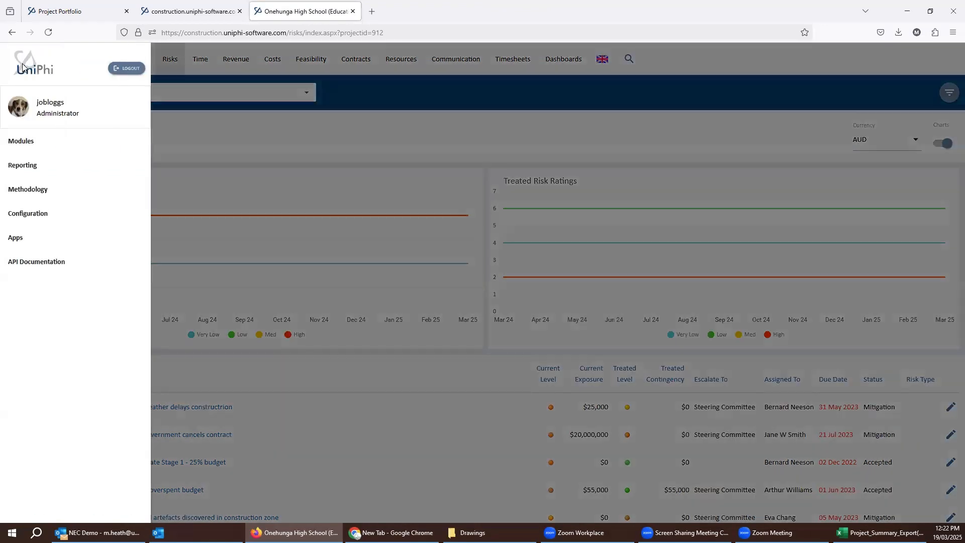
left_click(53, 173)
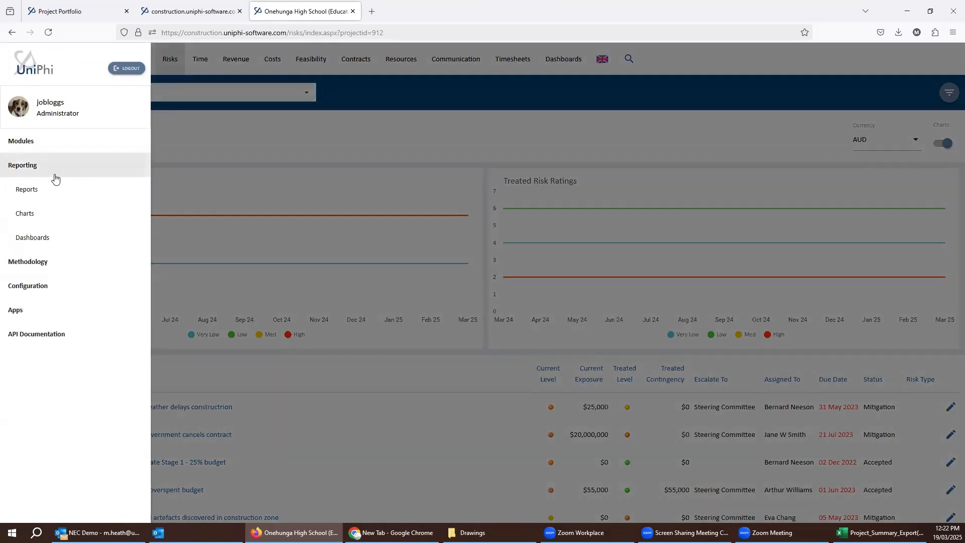
left_click(59, 188)
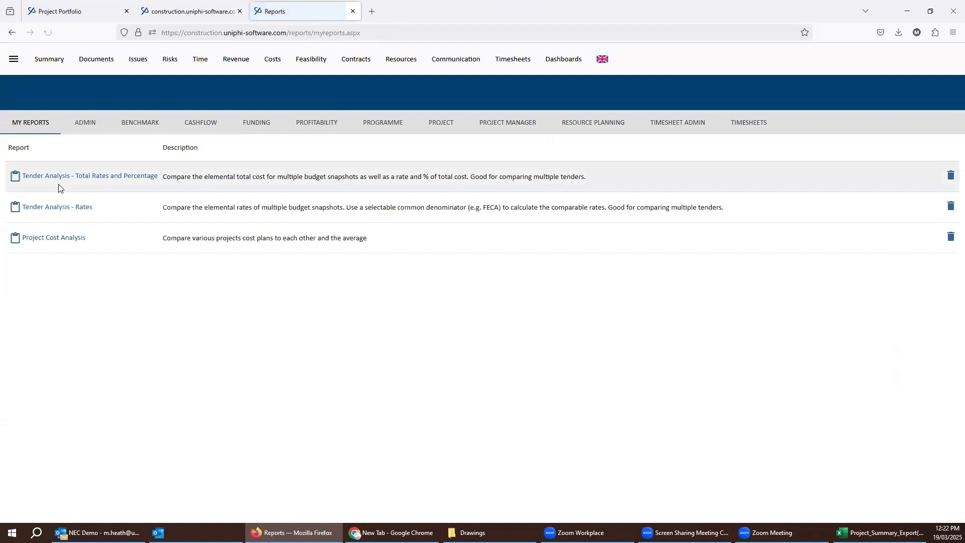
left_click(385, 126)
scroll(373, 282, "down", 3)
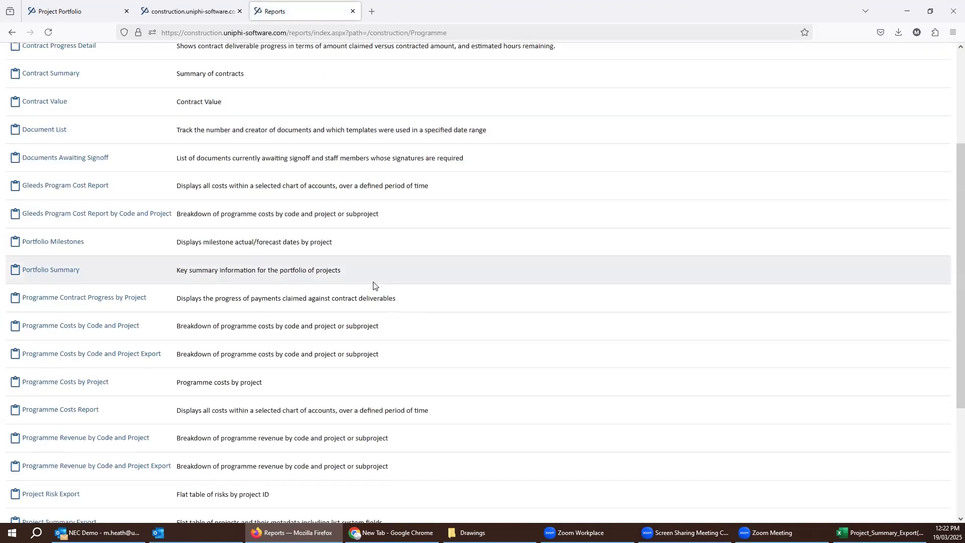
scroll(373, 285, "down", 3)
left_click(73, 317)
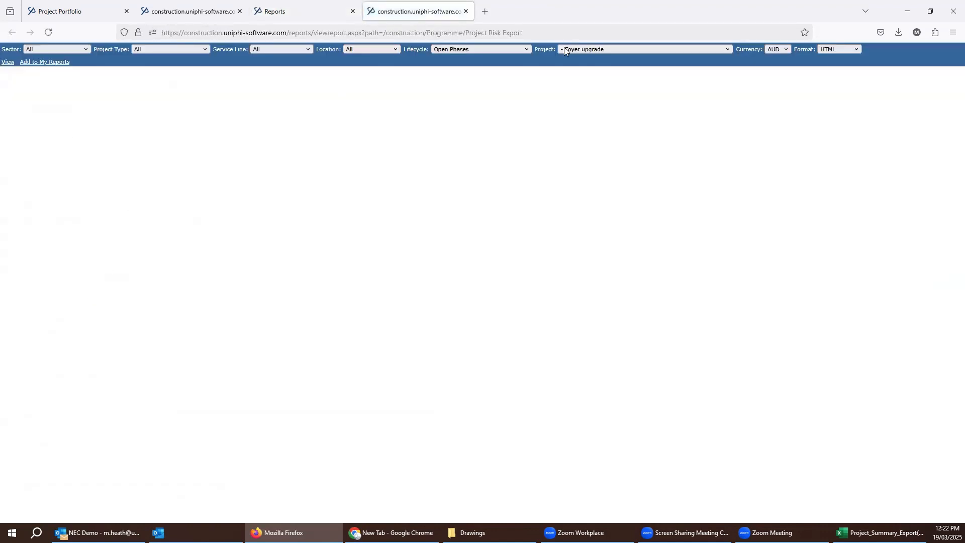
Run the Project Risk Export for Onehunga High School in Excel format.
left_click(583, 50)
type("on")
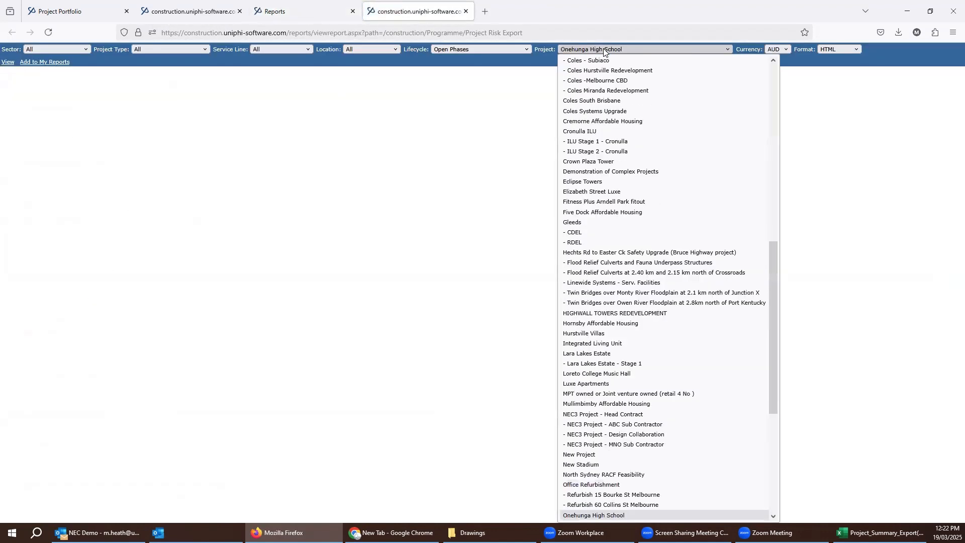
key("Return")
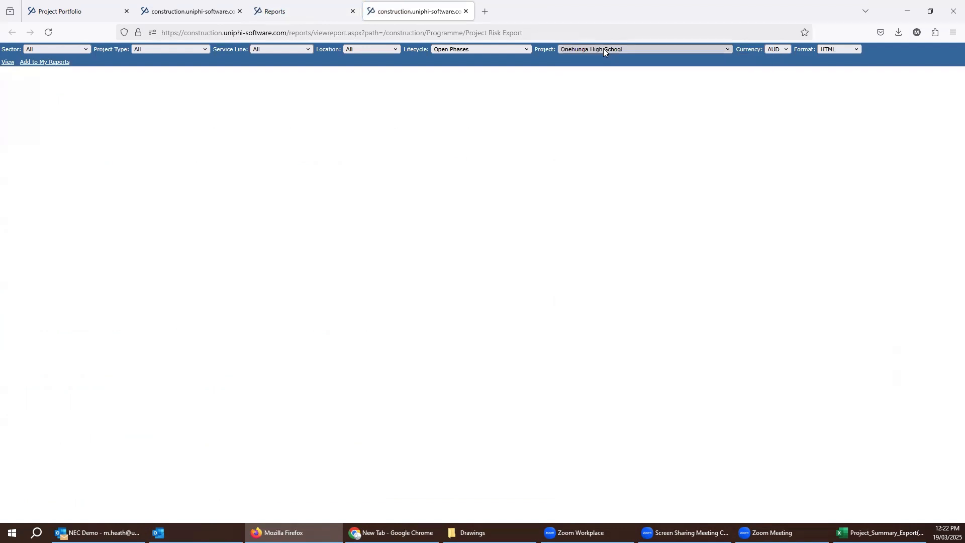
left_click(829, 49)
left_click(834, 72)
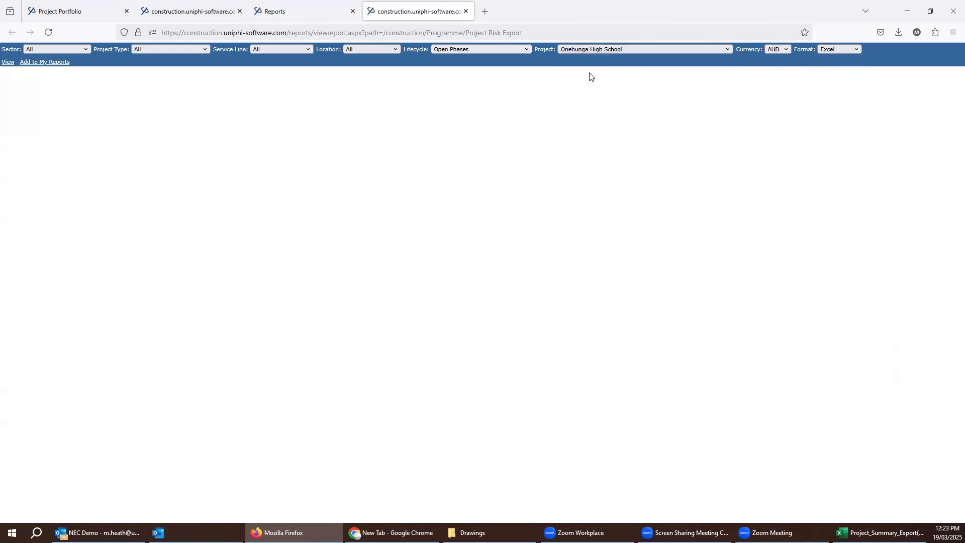
left_click(8, 63)
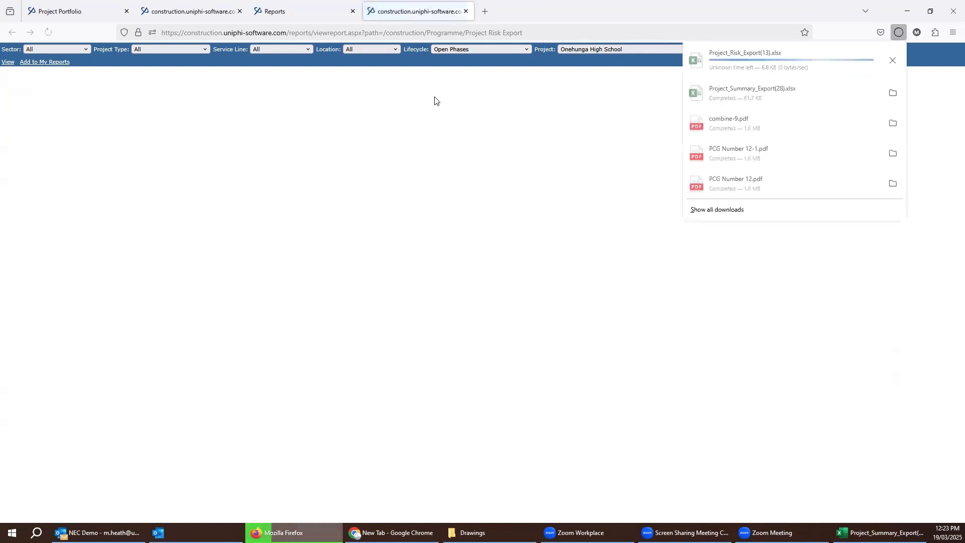
Open the downloaded Project_Risk_Export(13).xlsx in Excel, enable editing and select the whole risk table A1:Q15.
left_click(765, 62)
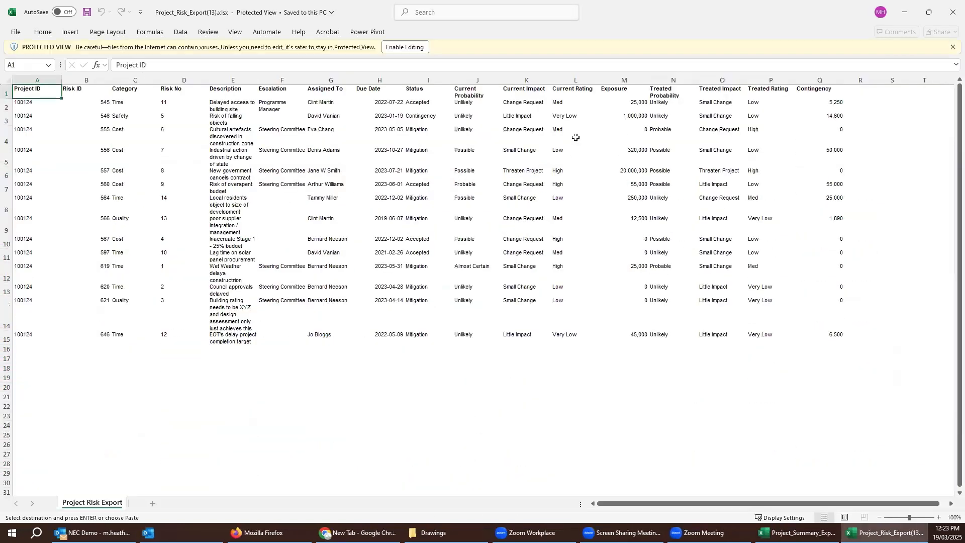
left_click(402, 47)
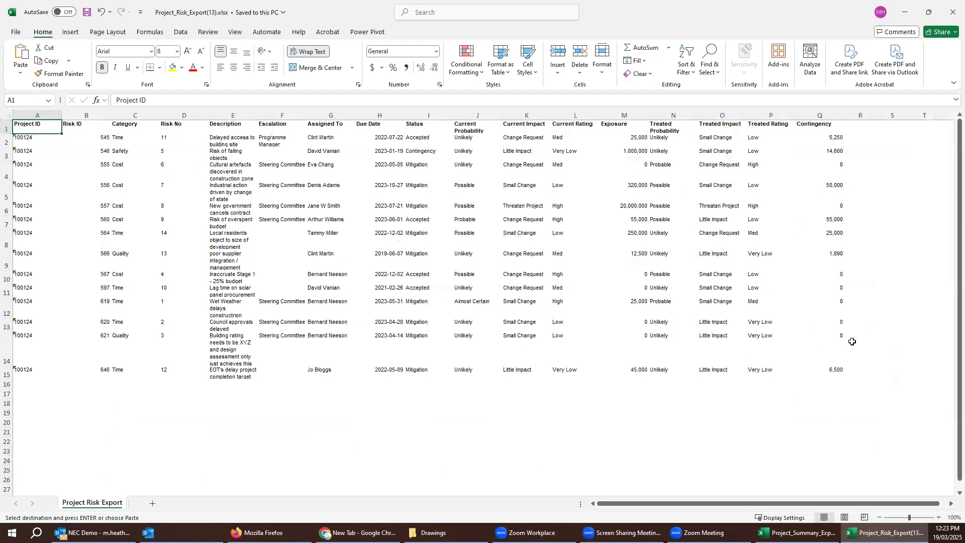
left_click(835, 377, "shift")
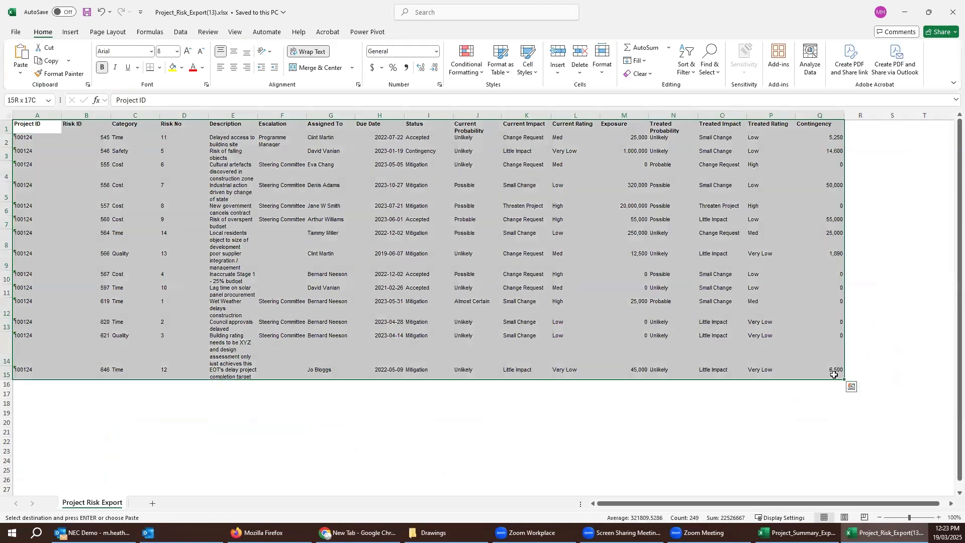
Switch to Firefox and, from the Project Portfolio page, open the Risks register filtered to Onehunga High School.
left_click(258, 532)
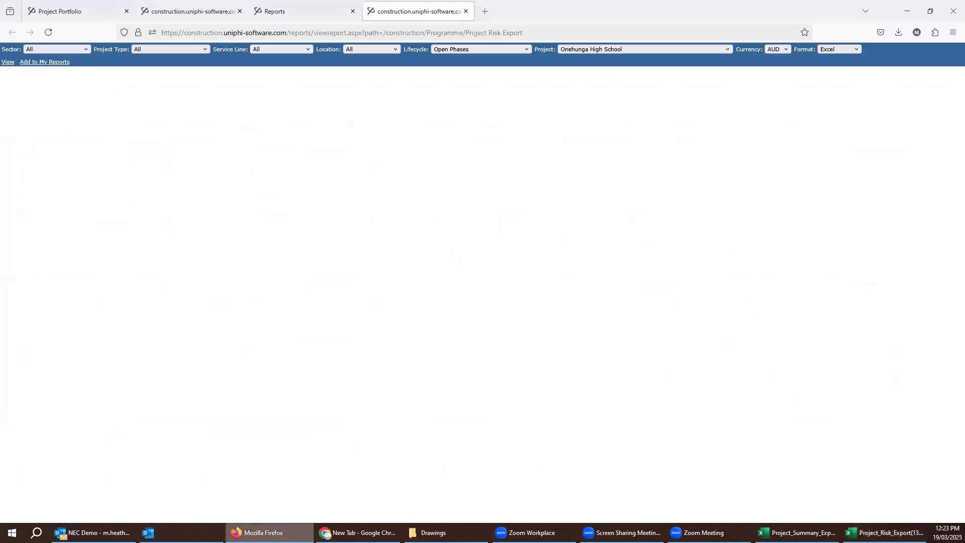
left_click(92, 15)
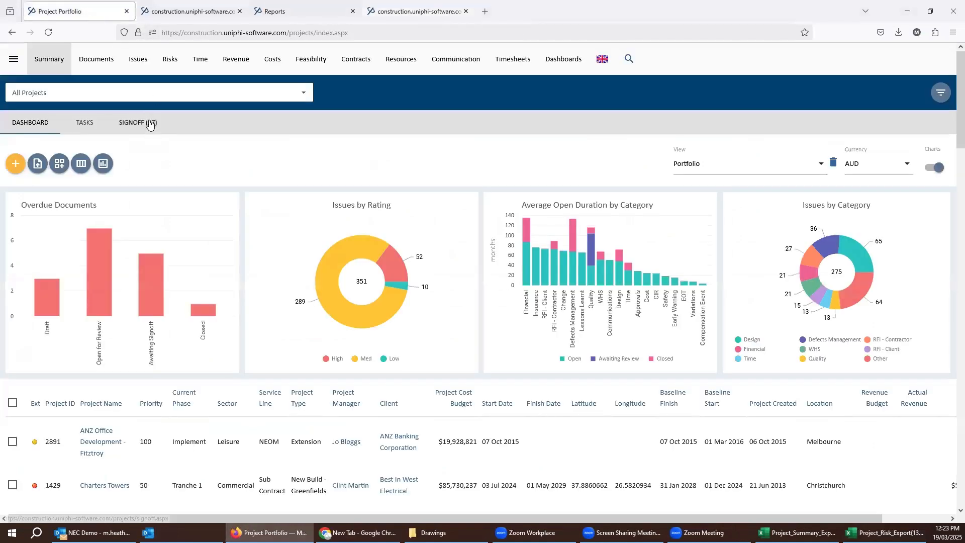
left_click(170, 66)
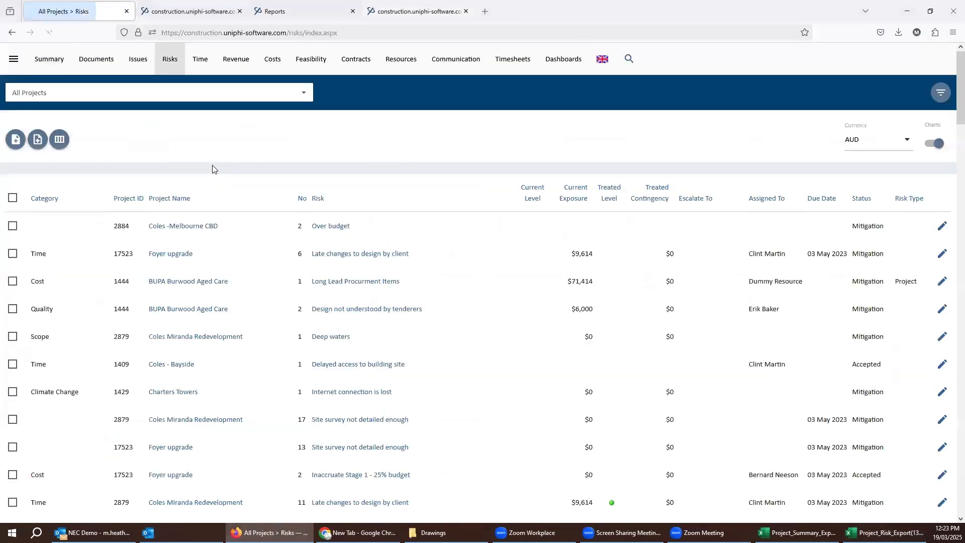
left_click(179, 91)
type("one")
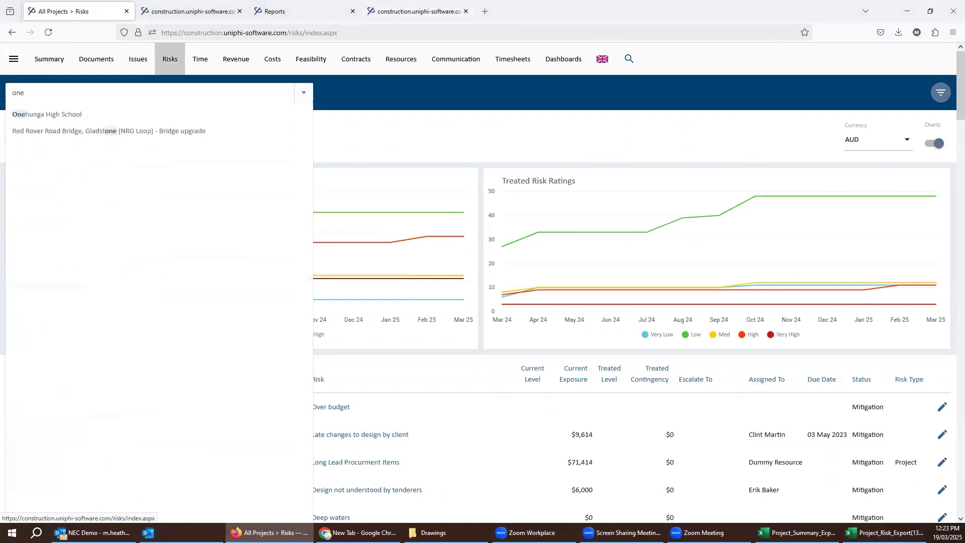
key("Return")
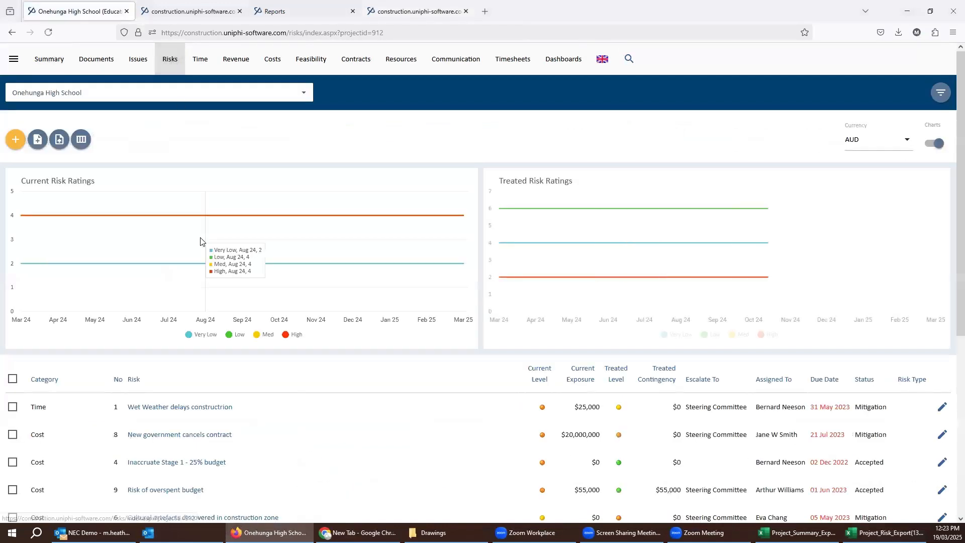
Look over the project's risk list and open the risk import page for Onehunga High School.
scroll(444, 311, "down", 3)
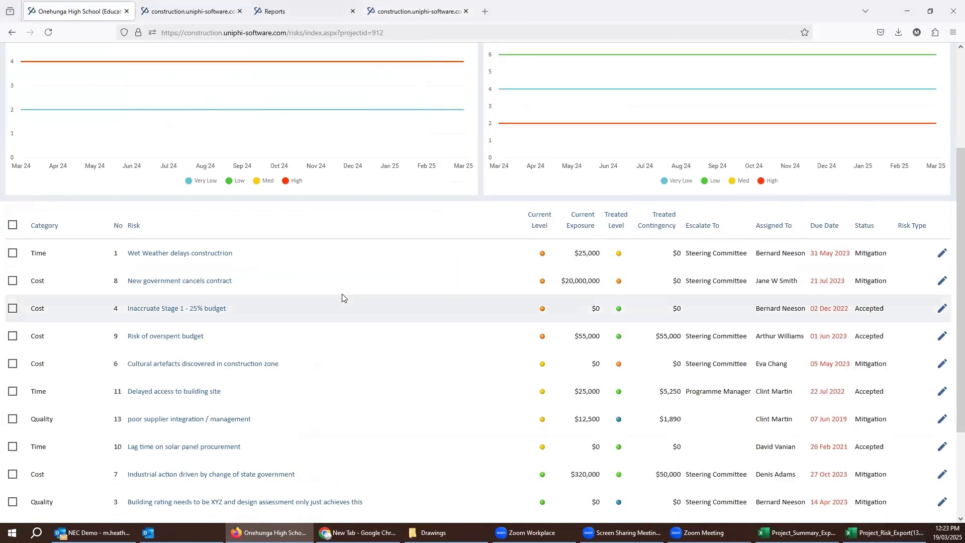
scroll(342, 298, "up", 2)
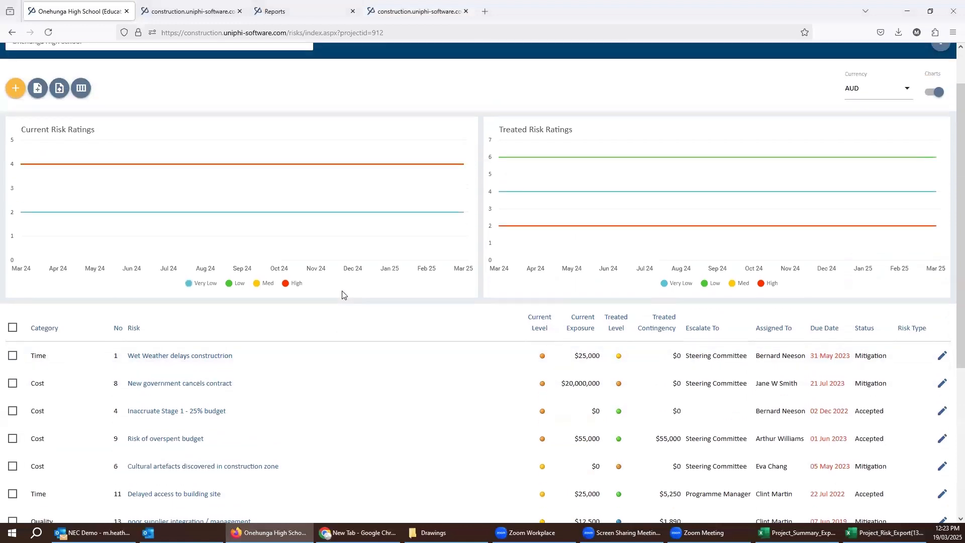
left_click(59, 92)
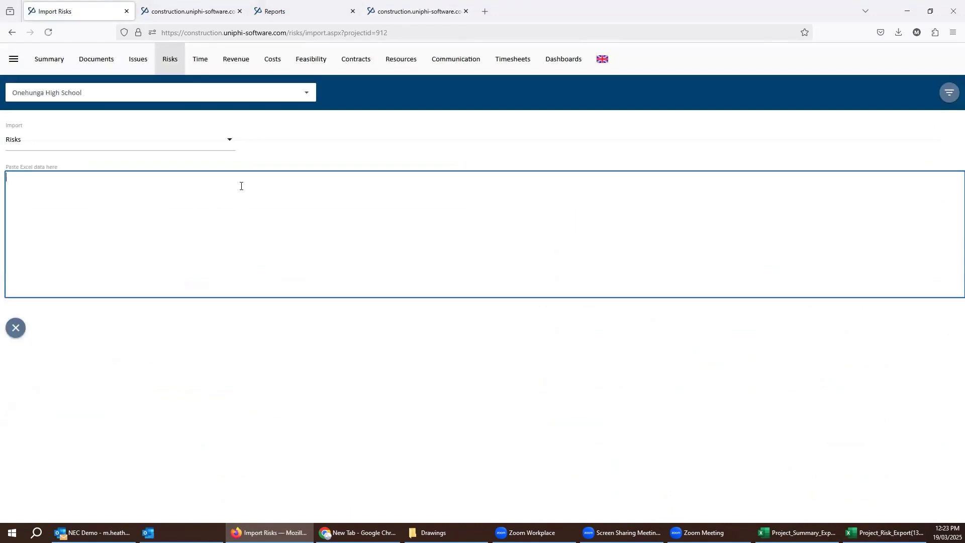
Paste the copied Excel risk table into the import and review the import types and the Risk ID column's mapping options.
key("ctrl+v")
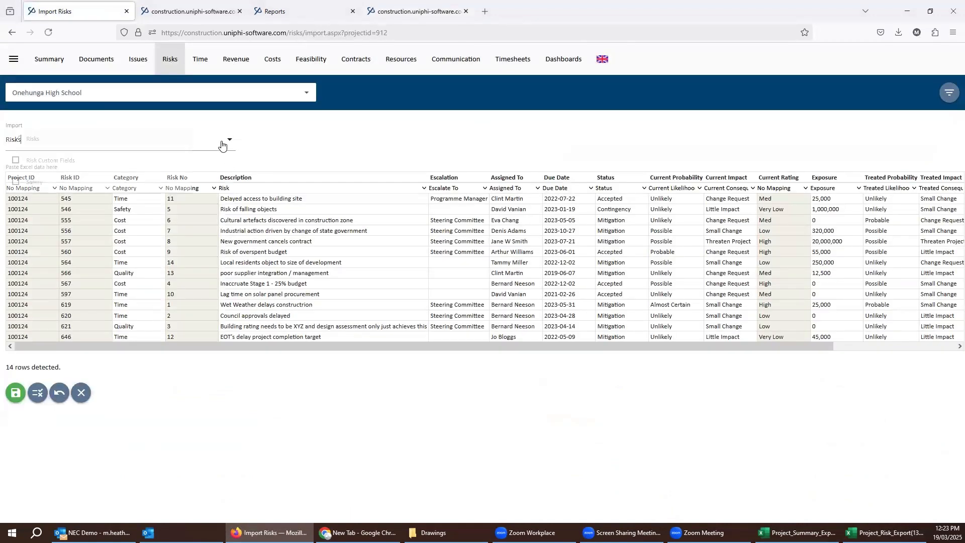
left_click(224, 142)
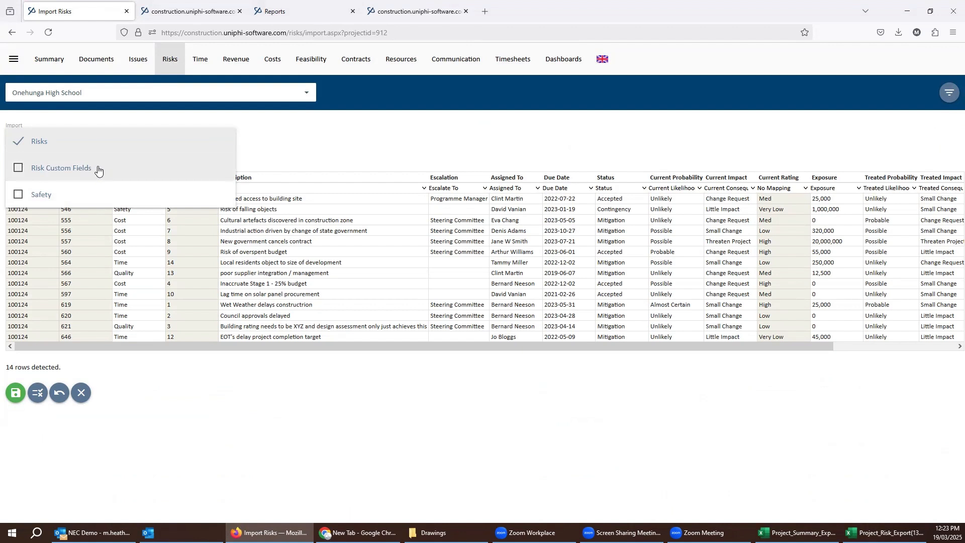
left_click(316, 144)
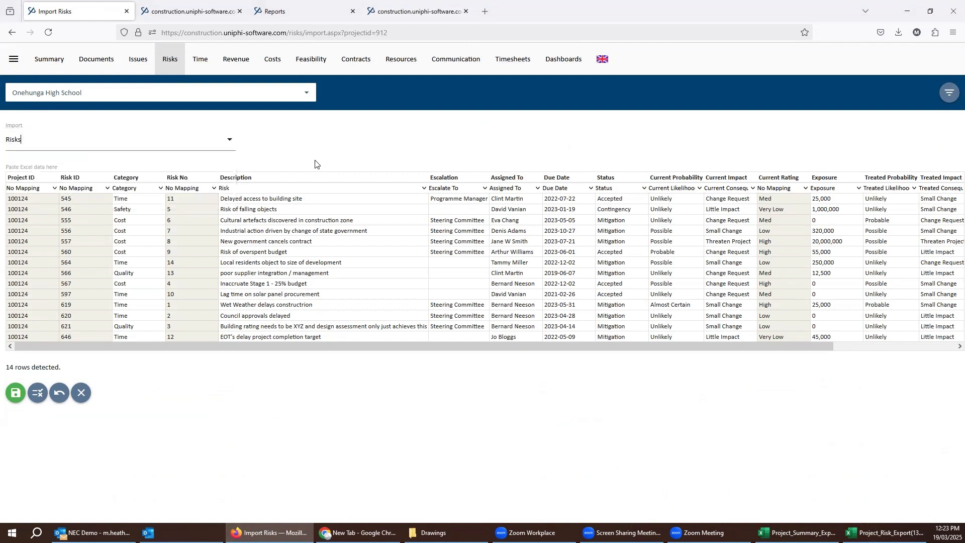
left_click(98, 191)
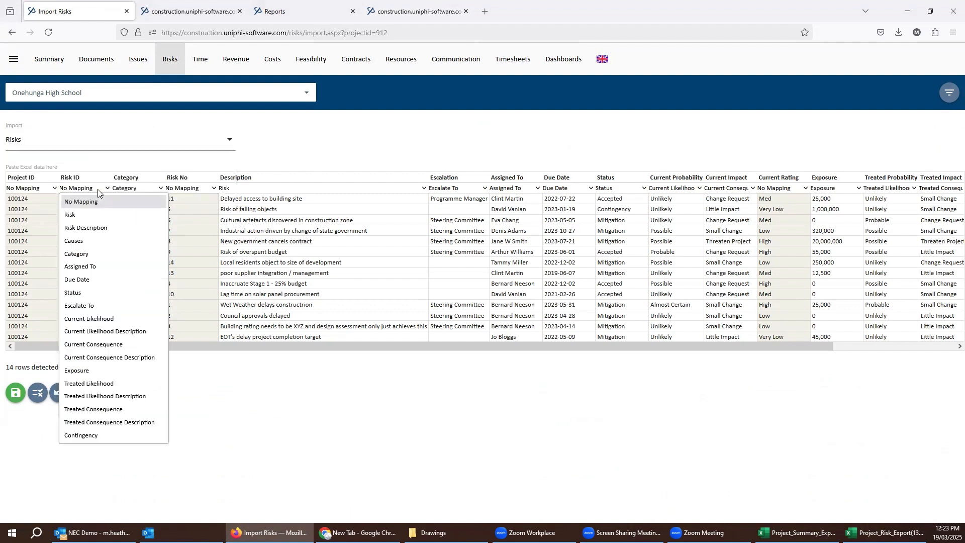
left_click(111, 161)
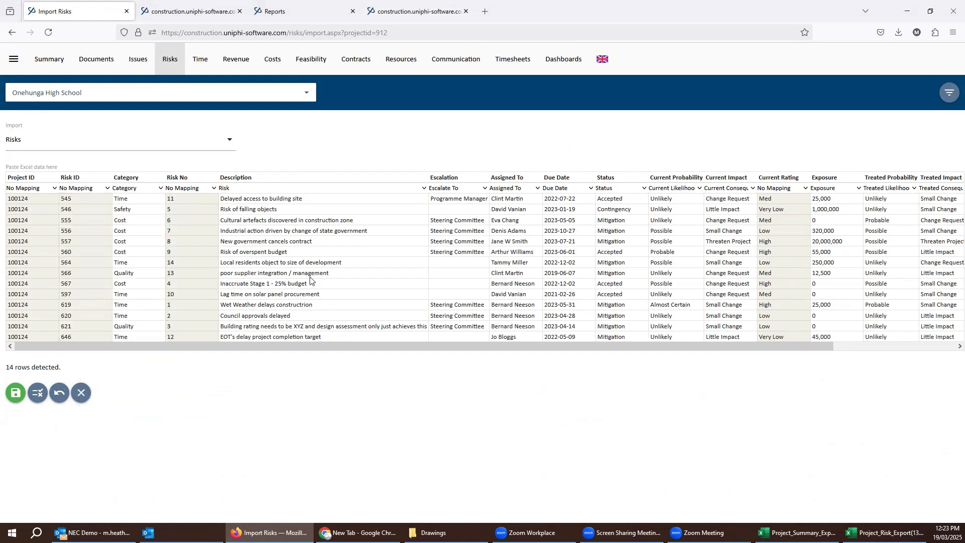
Validate the pasted risk rows, inspect the highlighted Escalation cell, and close the import without saving.
left_click(39, 393)
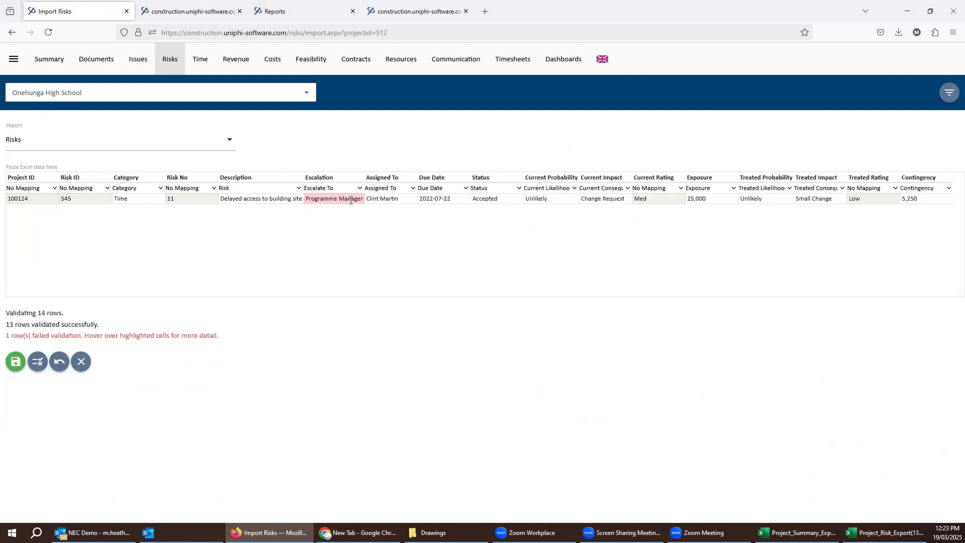
mouse_move(351, 200)
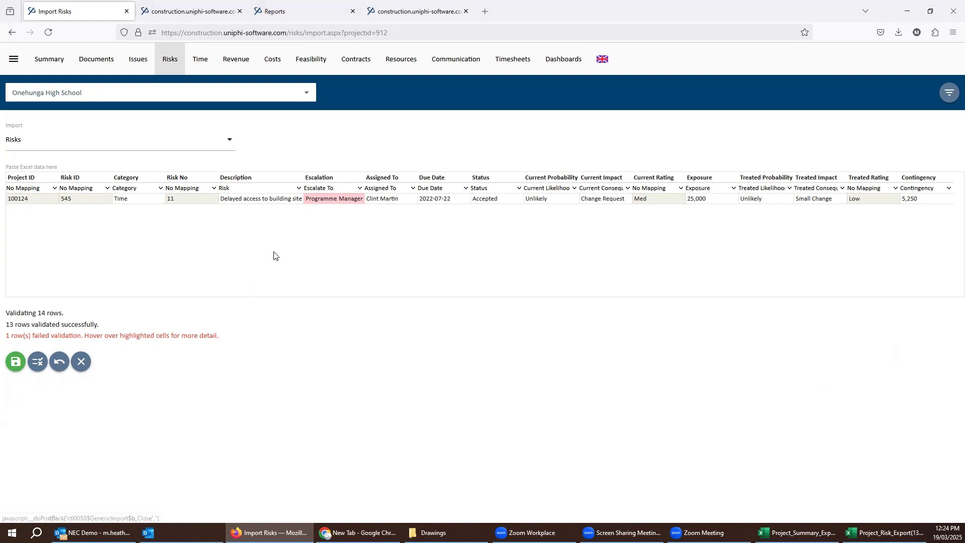
left_click(80, 366)
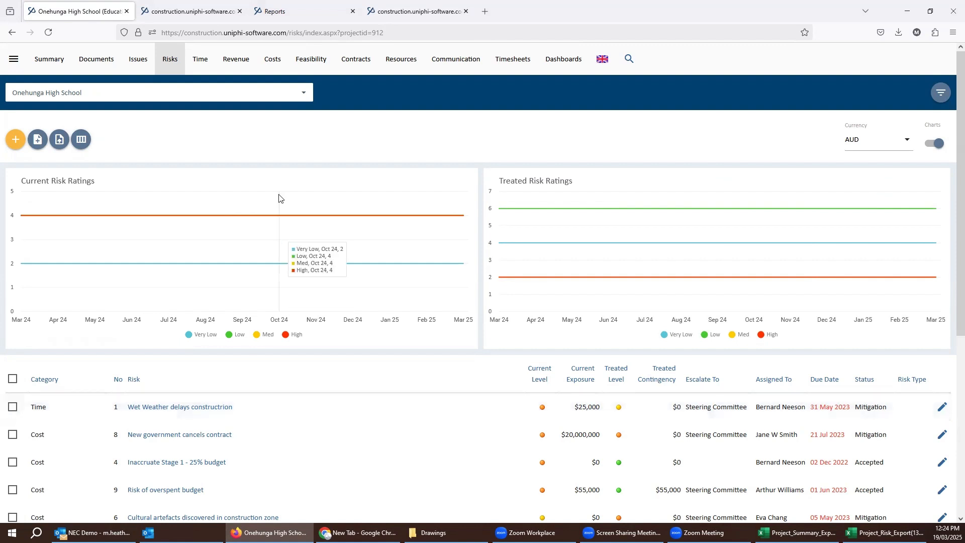
Open the project's Issues register and, from its list, open issue 8, the early warning about possible cultural items found on site.
left_click(136, 65)
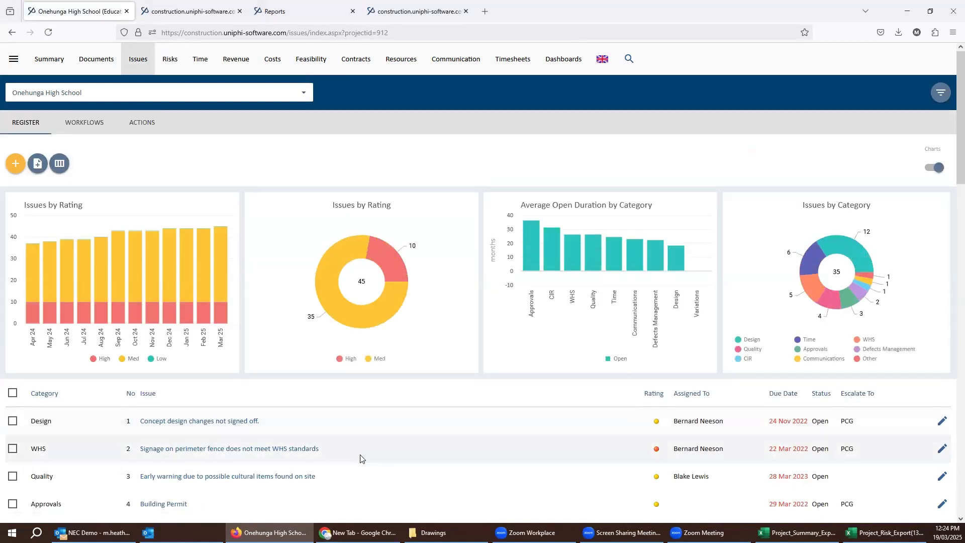
scroll(474, 431, "down", 2)
left_click_drag(321, 373, 127, 375)
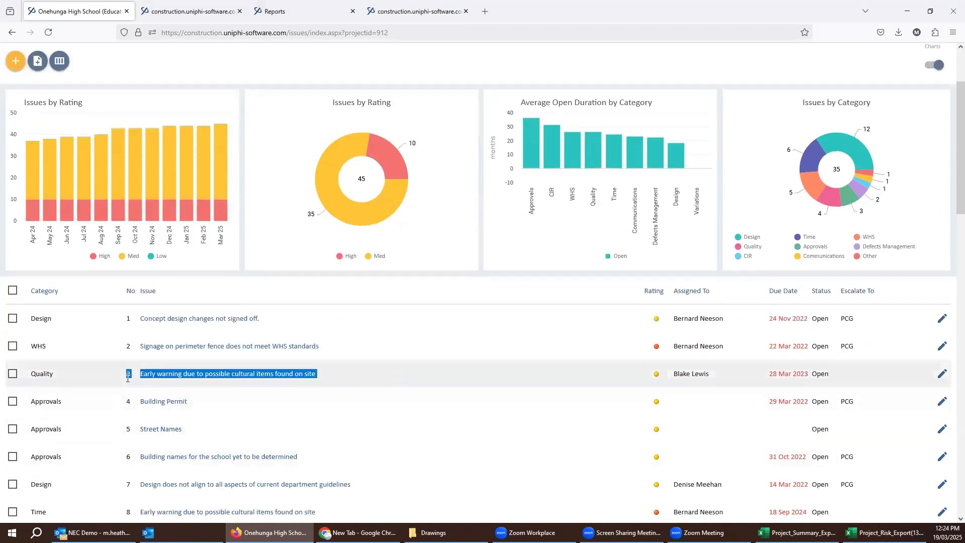
left_click(850, 375)
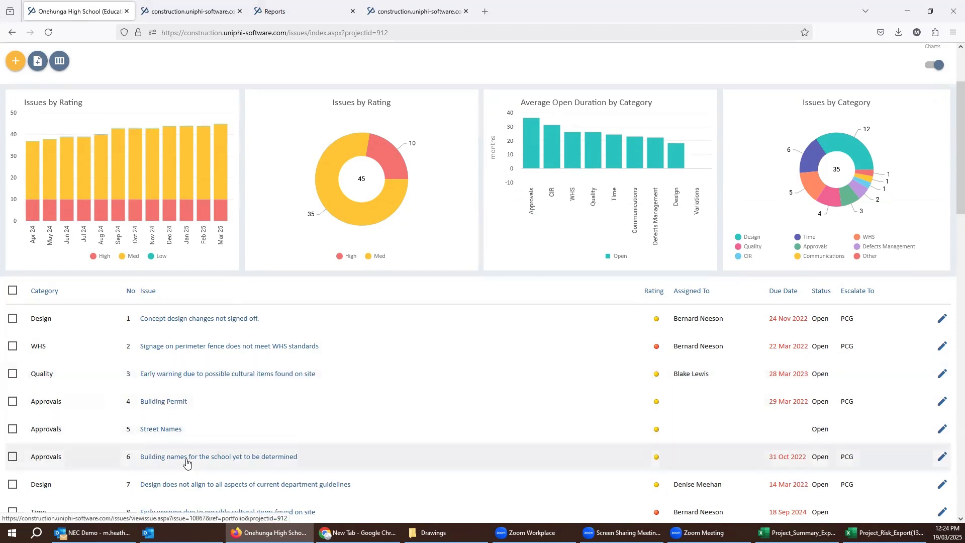
scroll(216, 488, "down", 3)
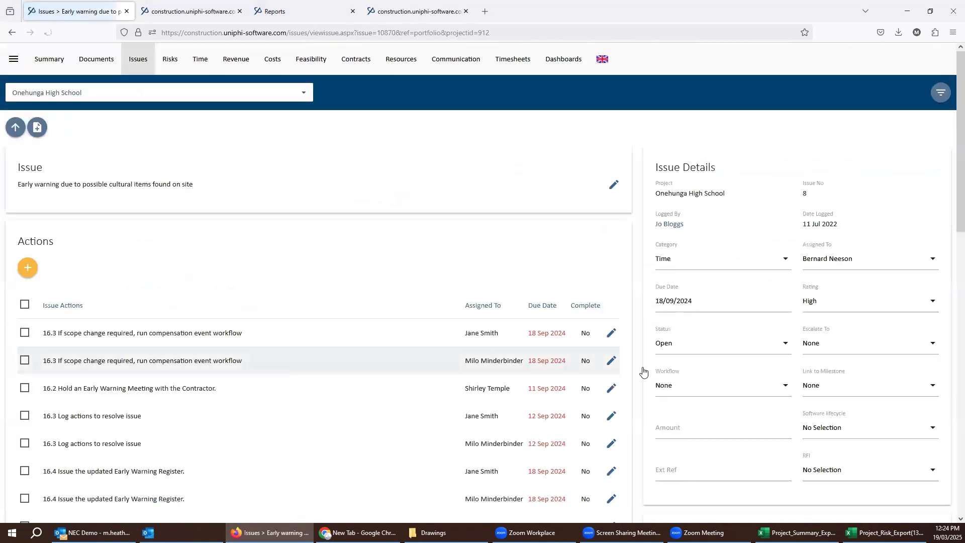
Review the issue's Escalate To options without changing the value, and return to the project's issue register.
left_click(843, 342)
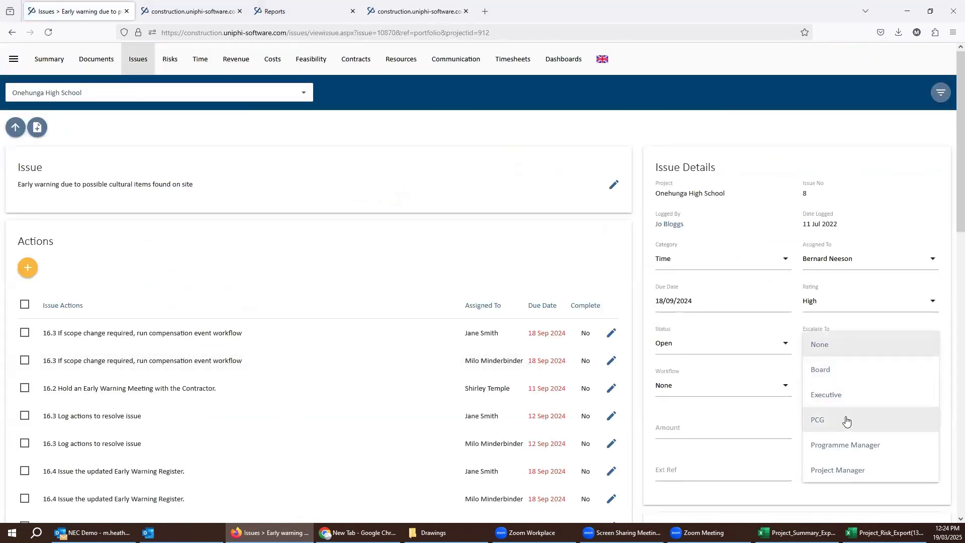
left_click(539, 275)
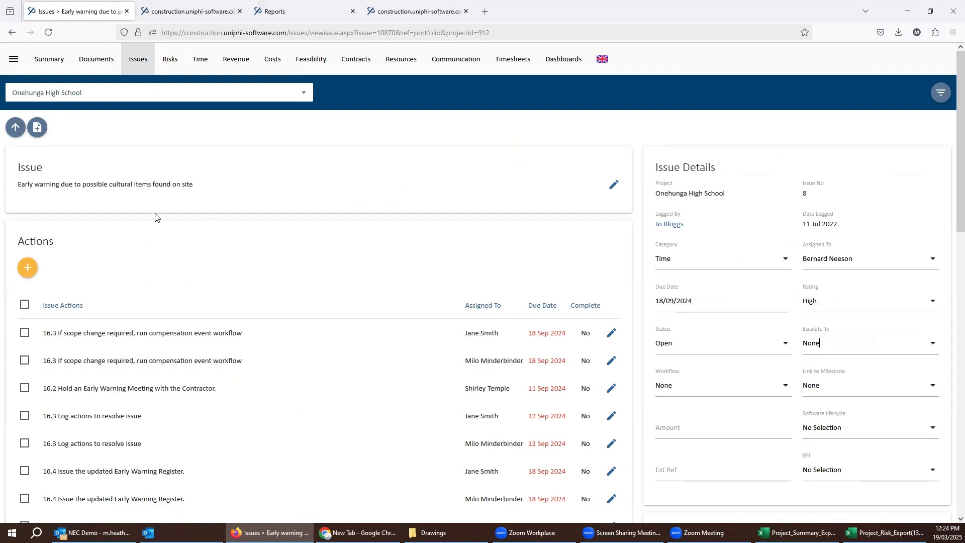
left_click(15, 129)
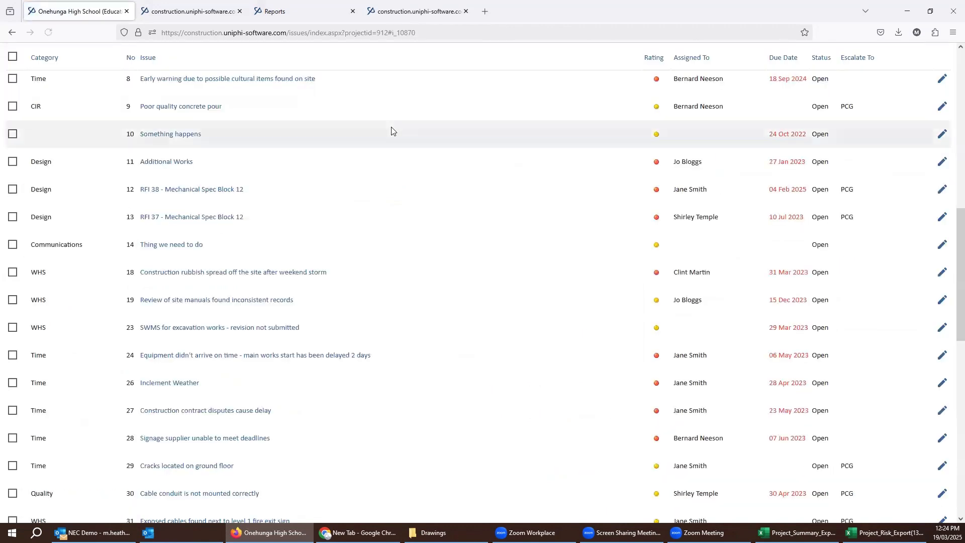
scroll(401, 144, "up", 2)
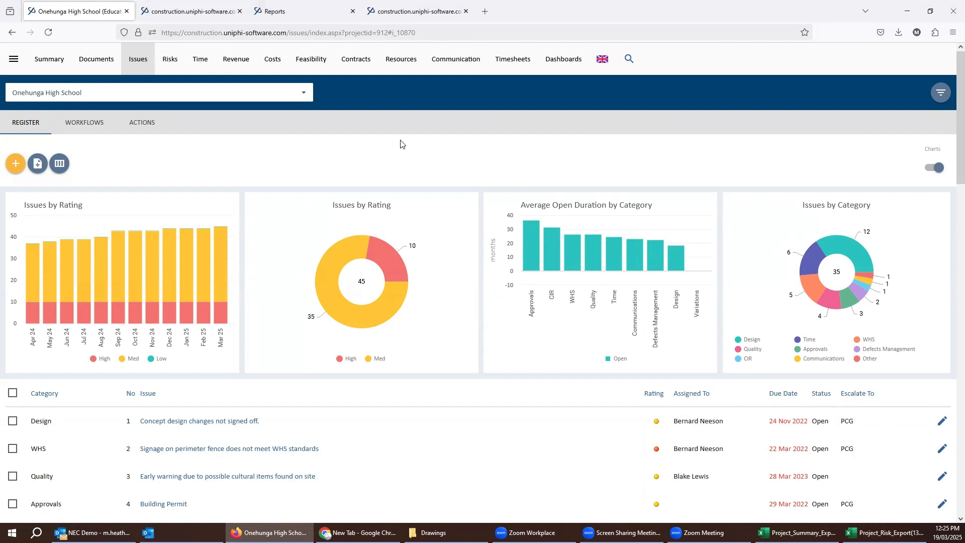
Open the Contracts dashboard for Onehunga High School and switch its view to Contract Progress.
left_click(364, 73)
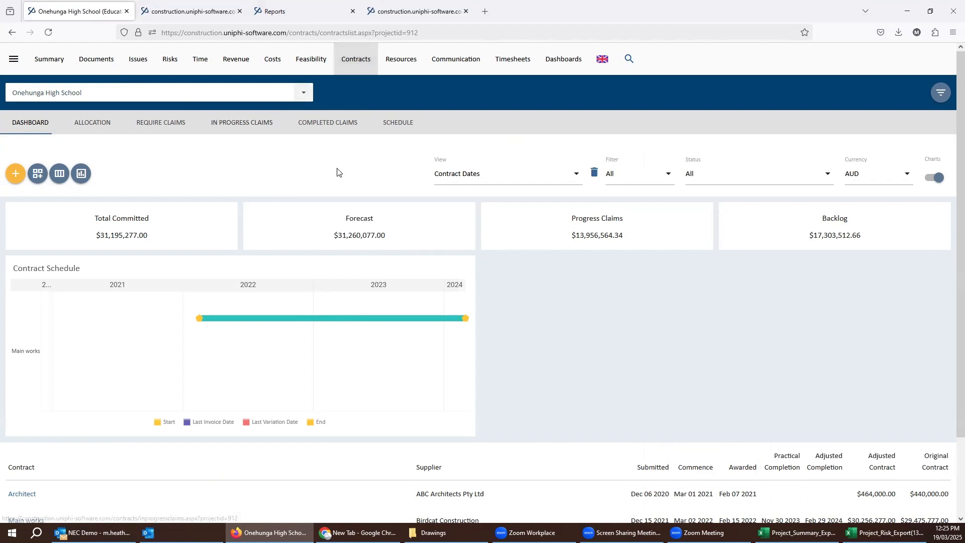
scroll(391, 194, "down", 2)
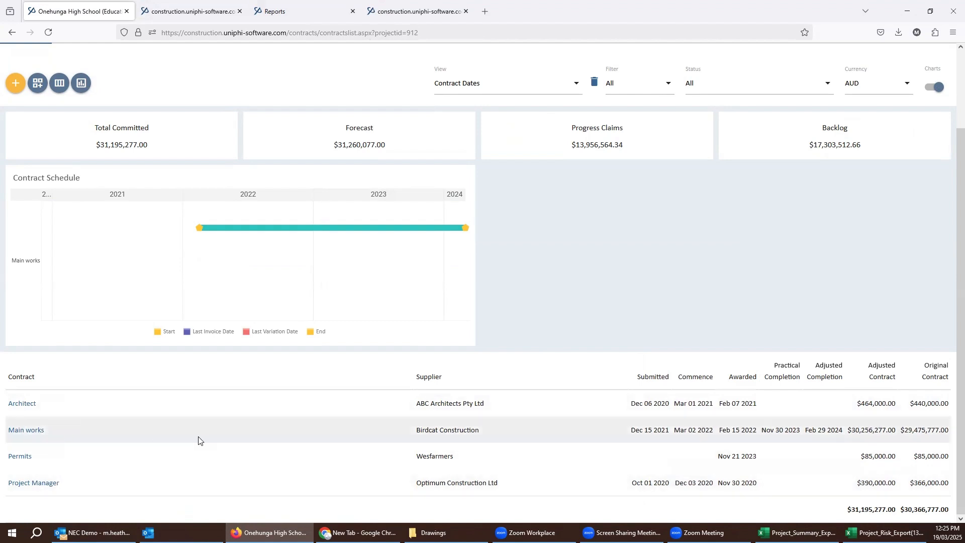
left_click(481, 86)
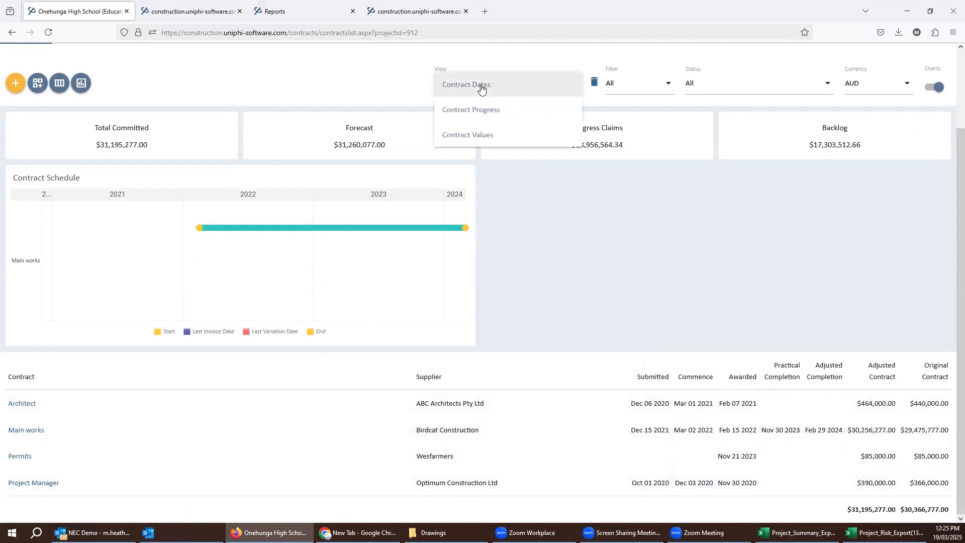
left_click(462, 114)
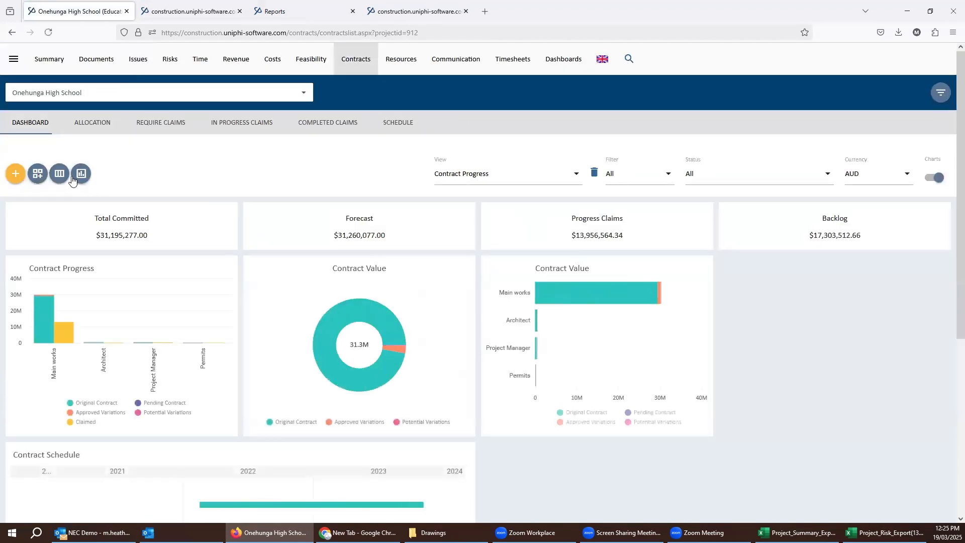
Look over the contract progress charts, and open the Main works contract to examine its deliverables and variations.
scroll(458, 224, "down", 2)
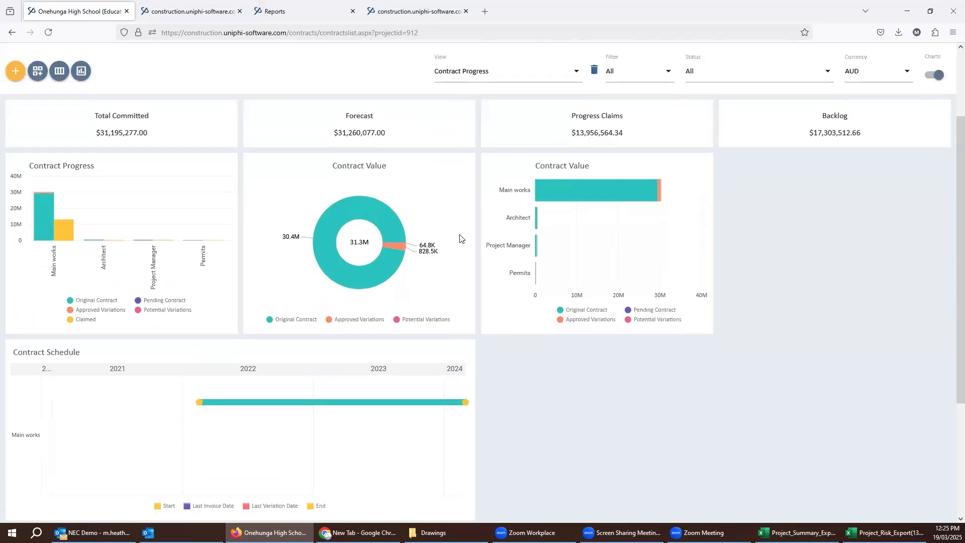
scroll(459, 221, "down", 1)
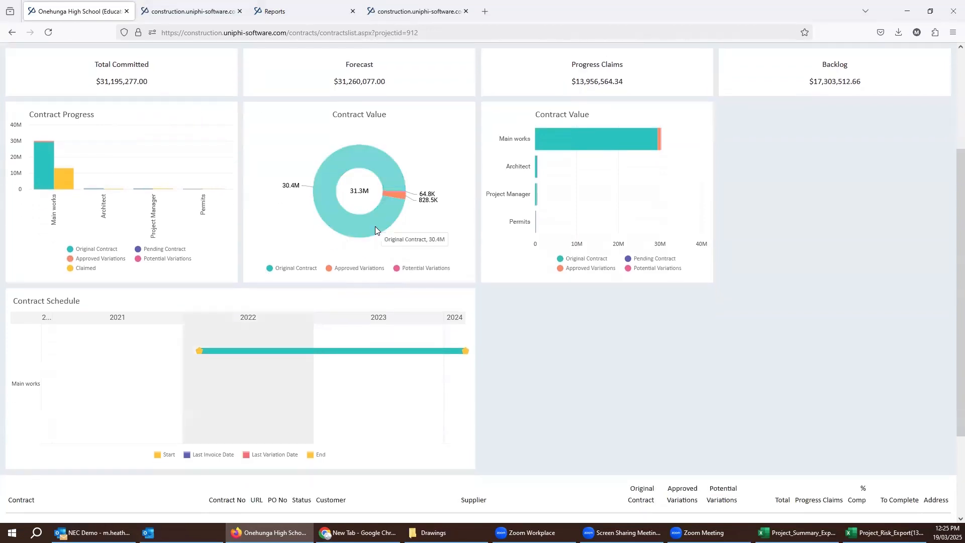
scroll(375, 226, "down", 3)
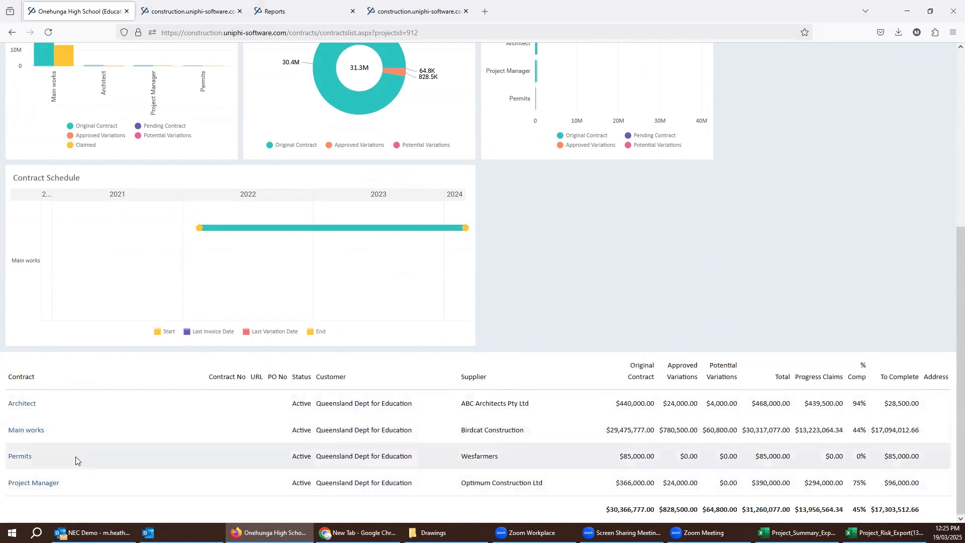
left_click(35, 431)
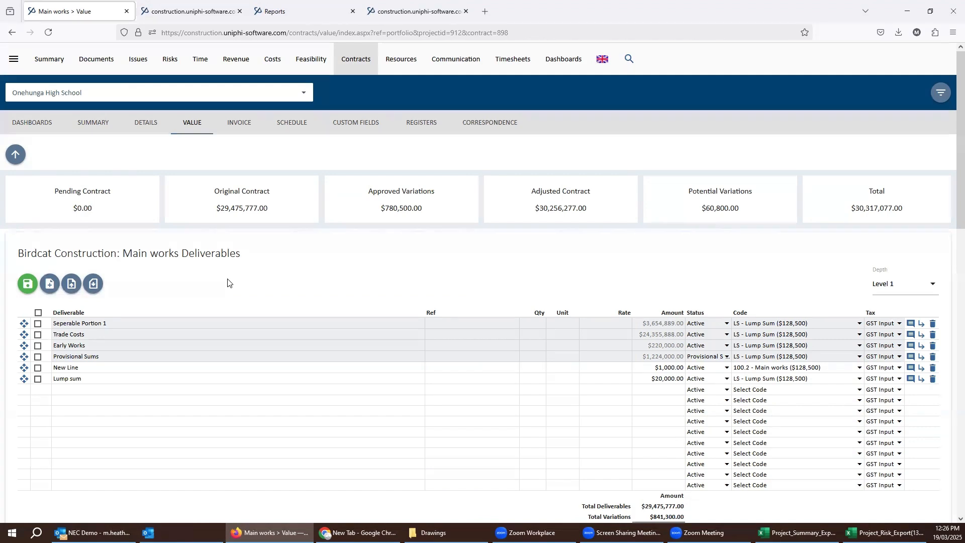
scroll(227, 282, "down", 5)
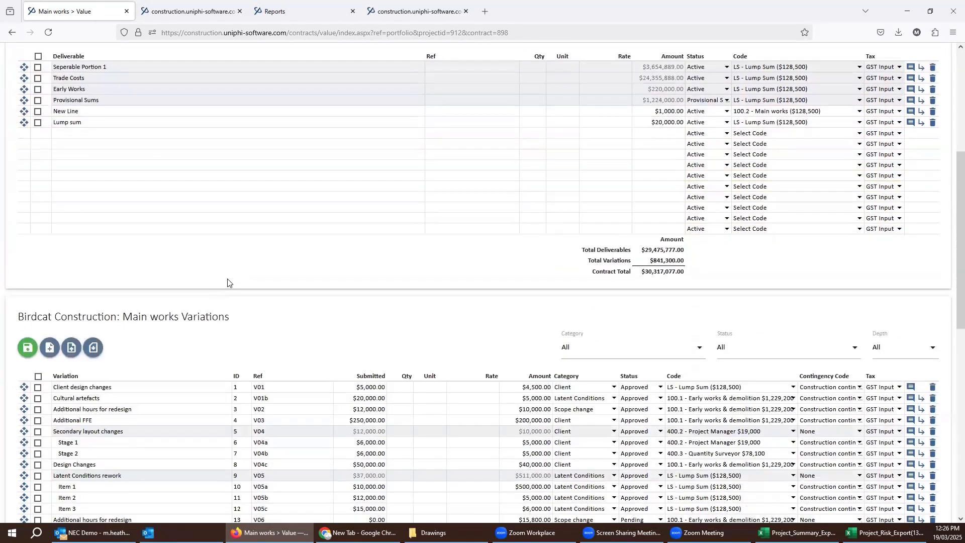
scroll(227, 283, "down", 1)
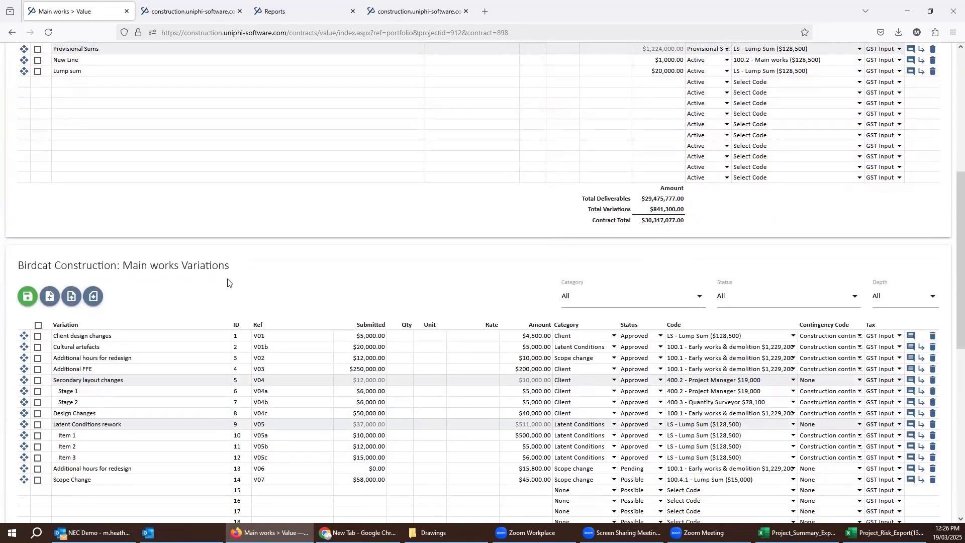
scroll(228, 283, "down", 2)
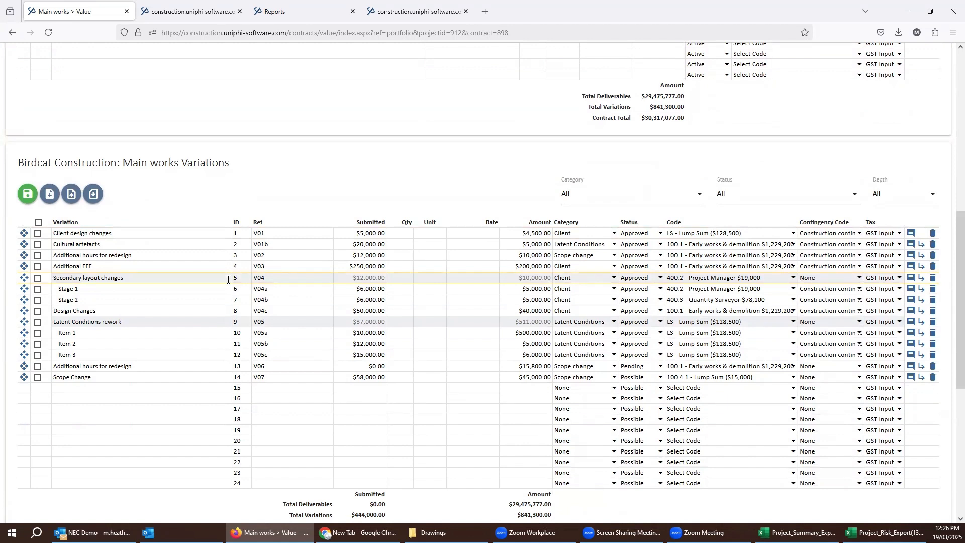
Rename variation 14 to "Scope Change - Cultural artefacts", copying the second part from variation 2, and save the variations.
left_click(97, 376)
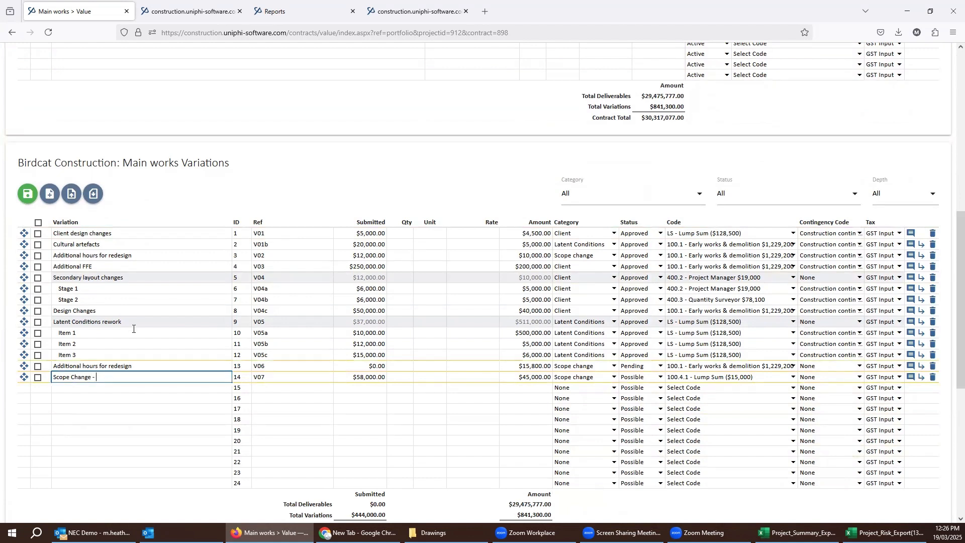
left_click(108, 244)
left_click_drag(108, 244, 47, 245)
key("ctrl+c")
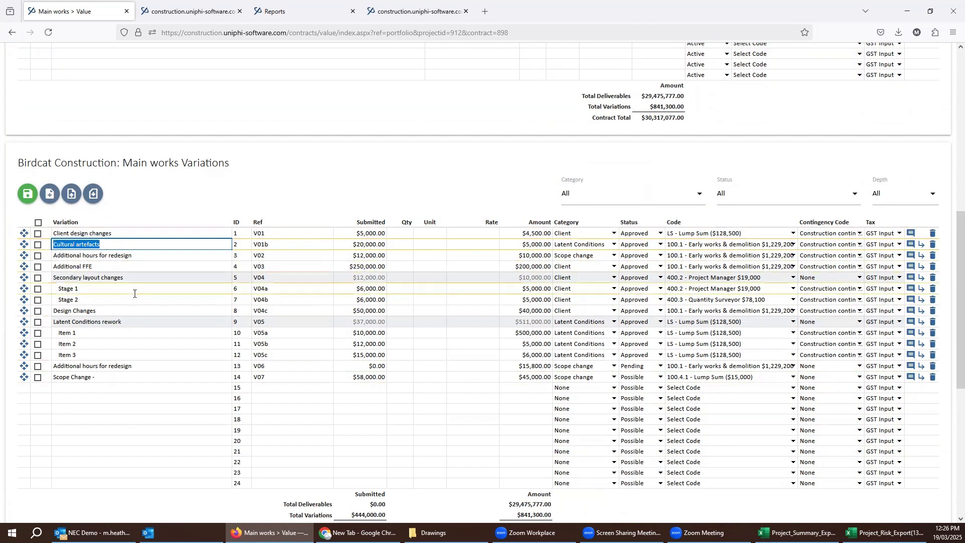
left_click(157, 378)
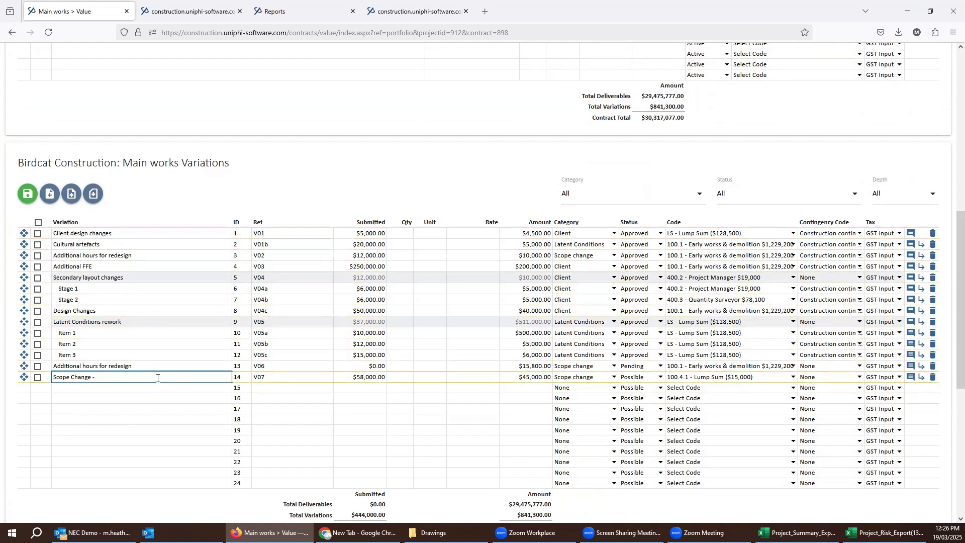
key("ctrl+v")
left_click(28, 195)
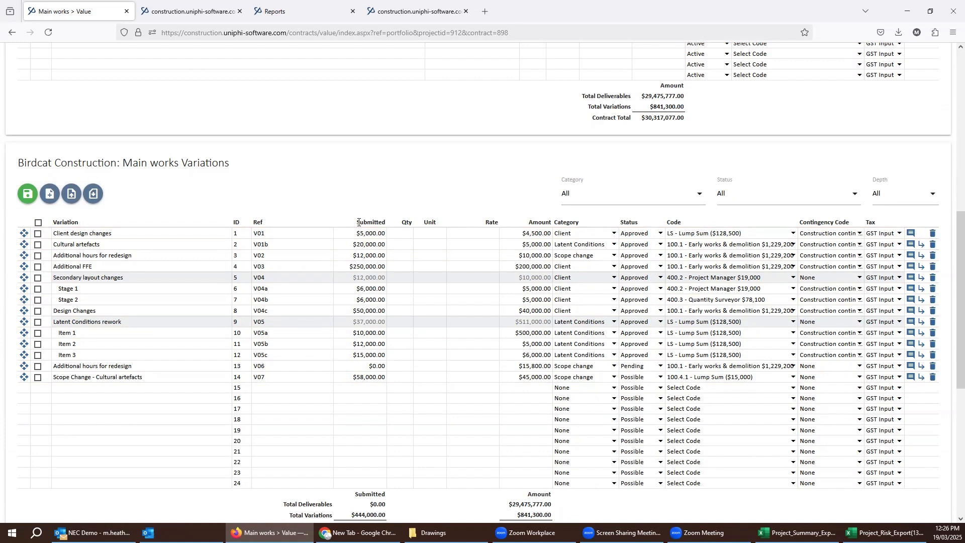
Review the contingency code options for the Scope Change - Cultural artefacts variation and open its comments and related issues page.
left_click(356, 376)
left_click(402, 376)
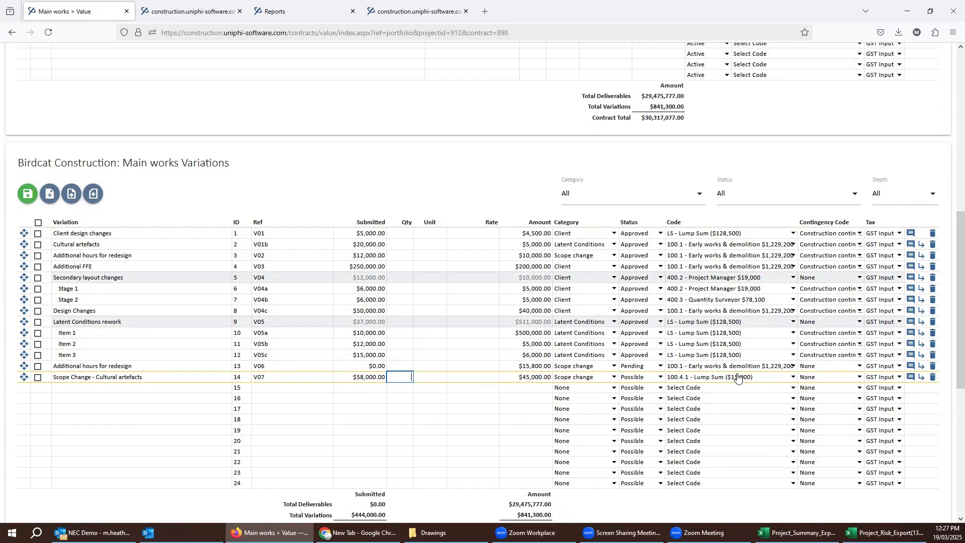
left_click(810, 383)
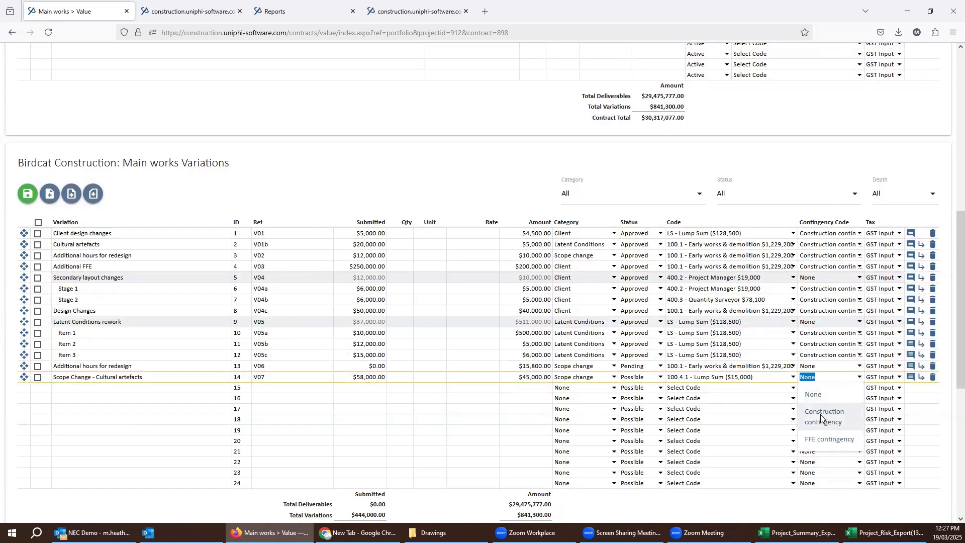
left_click(505, 193)
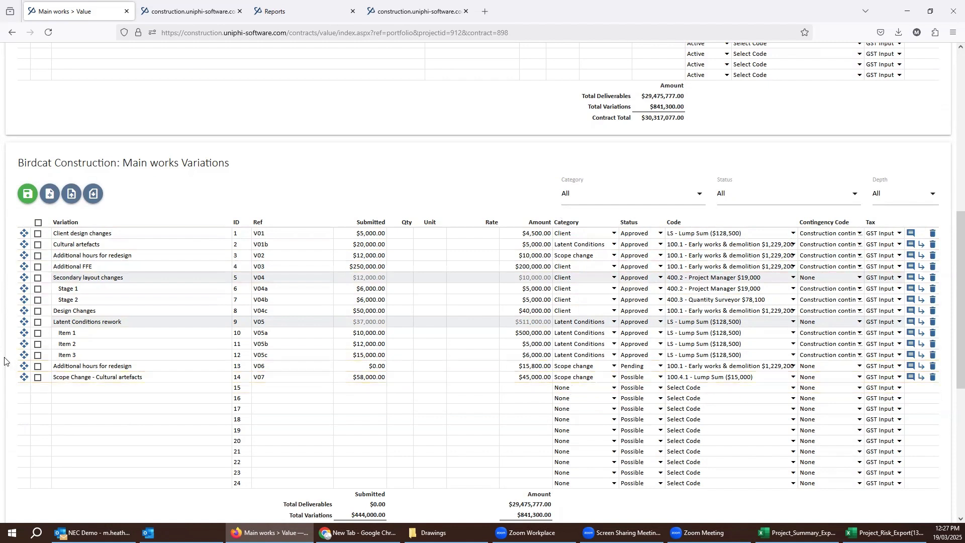
left_click(910, 378)
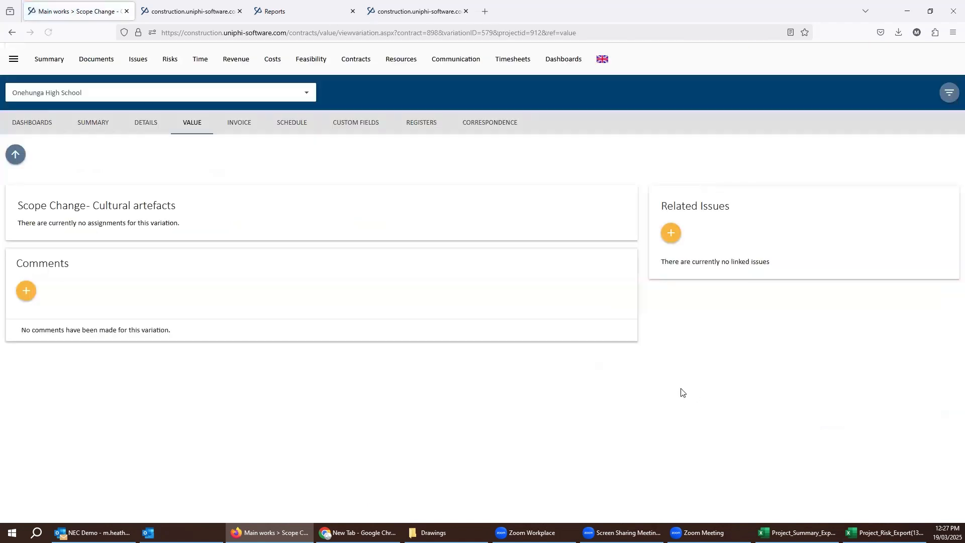
Link the issue "Early warning due to possible cultural items found on site" to the Scope Change - Cultural artefacts variation.
left_click(677, 240)
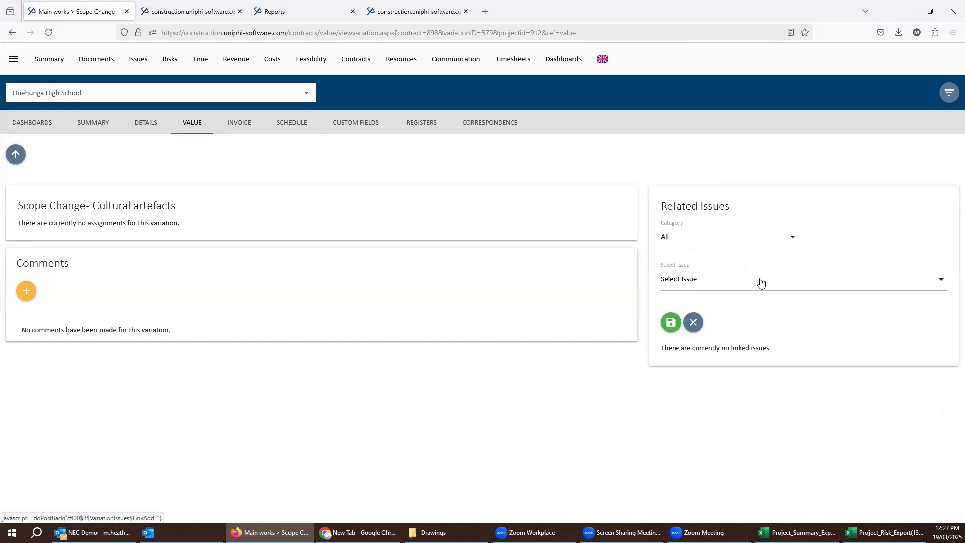
left_click(759, 280)
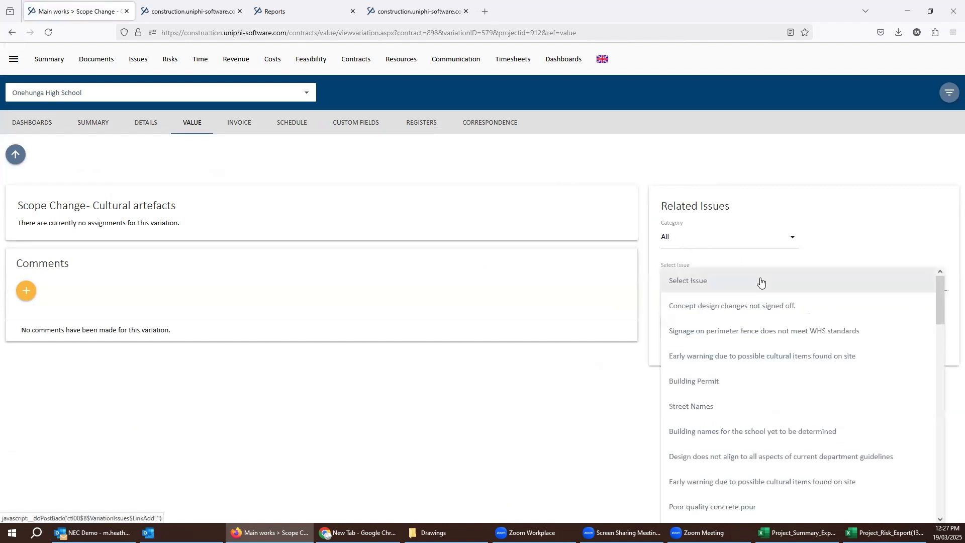
left_click(760, 357)
left_click(676, 328)
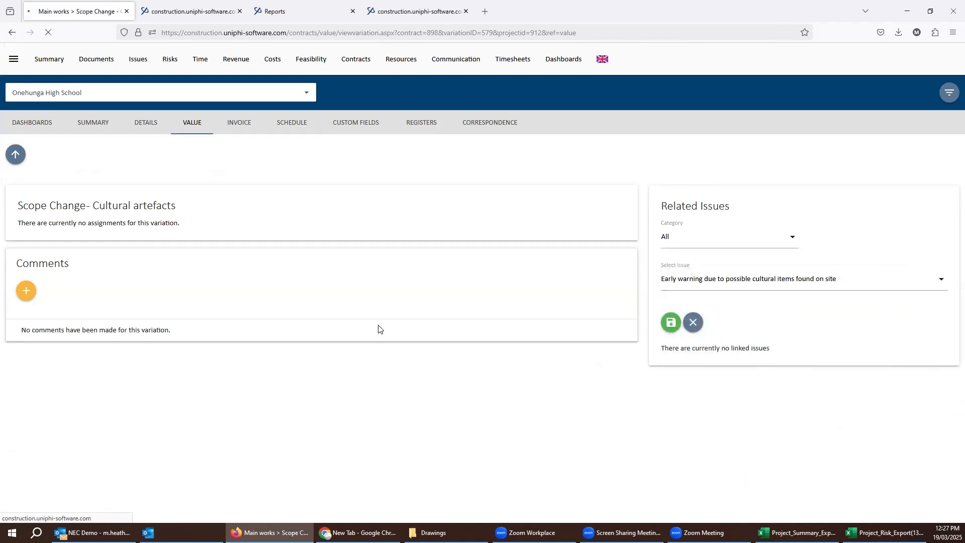
Look through the comments, file attachments and related issues on the variation's page.
scroll(376, 329, "down", 3)
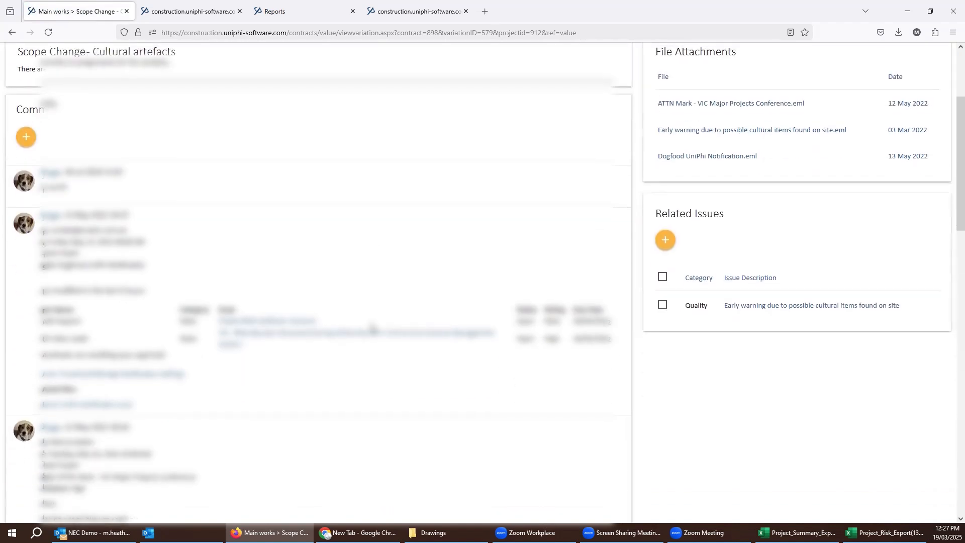
scroll(370, 328, "down", 3)
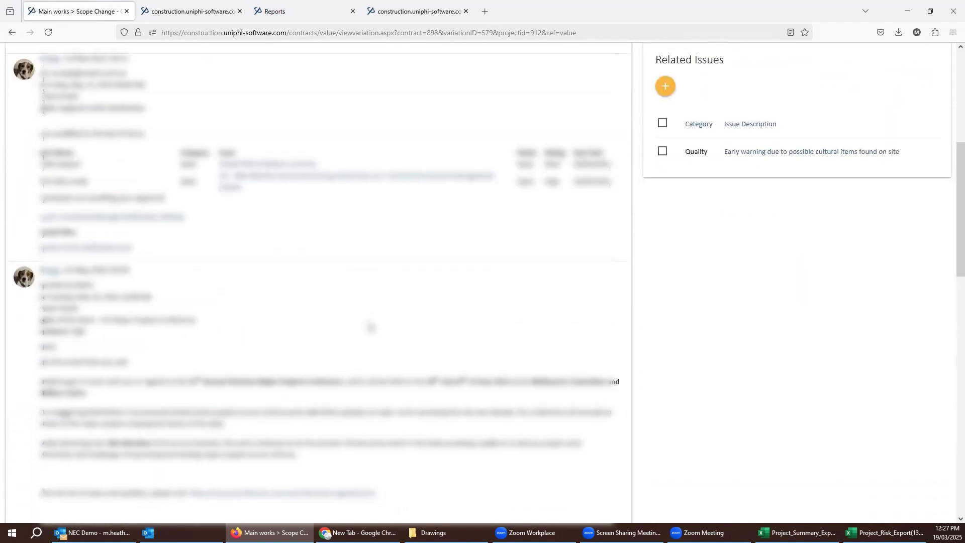
scroll(370, 327, "down", 10)
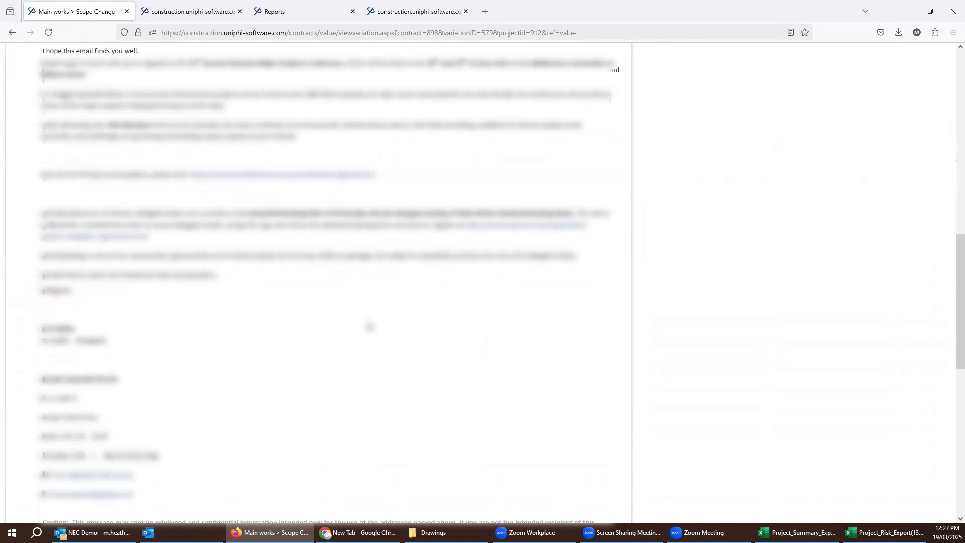
scroll(369, 326, "down", 7)
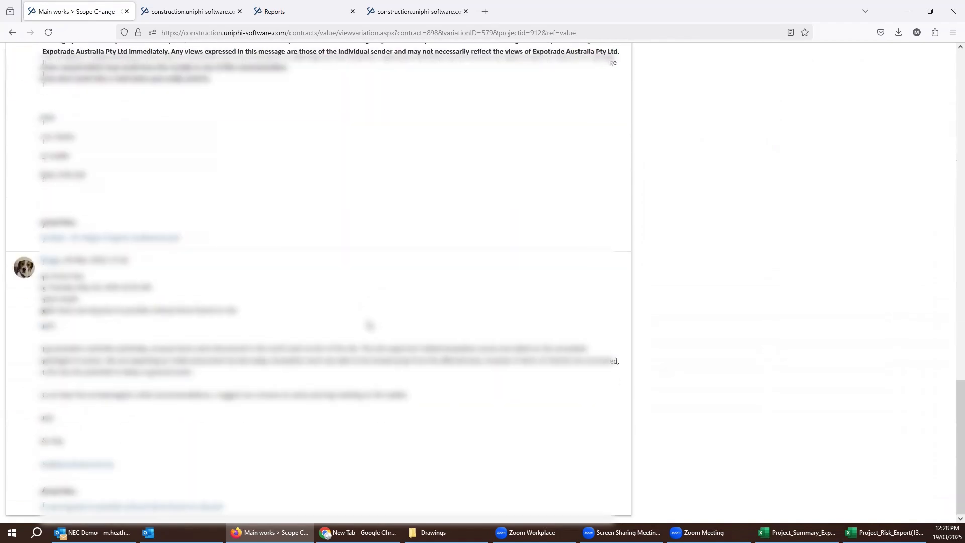
scroll(369, 326, "up", 20)
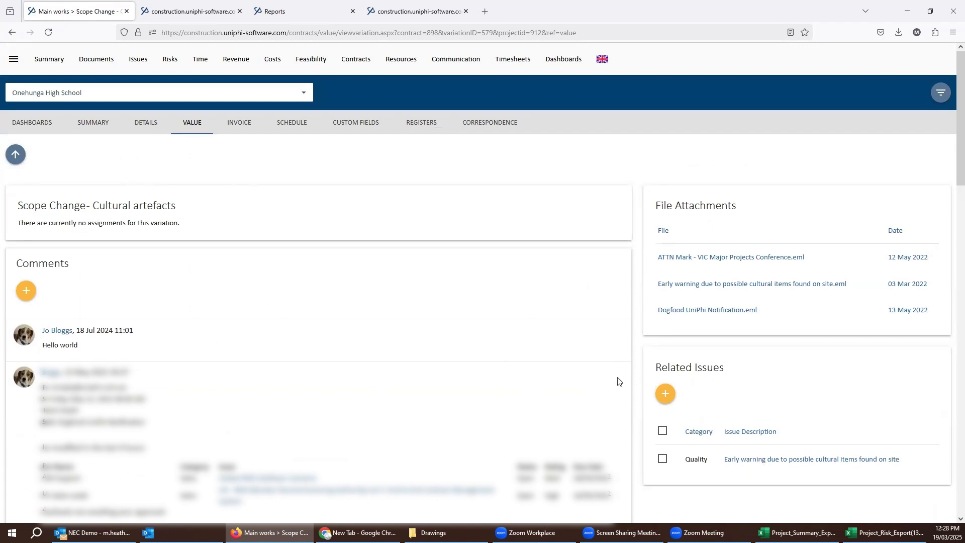
Open the linked early warning issue and examine its actions, comments, related variations, related documents and file attachments.
left_click(818, 460)
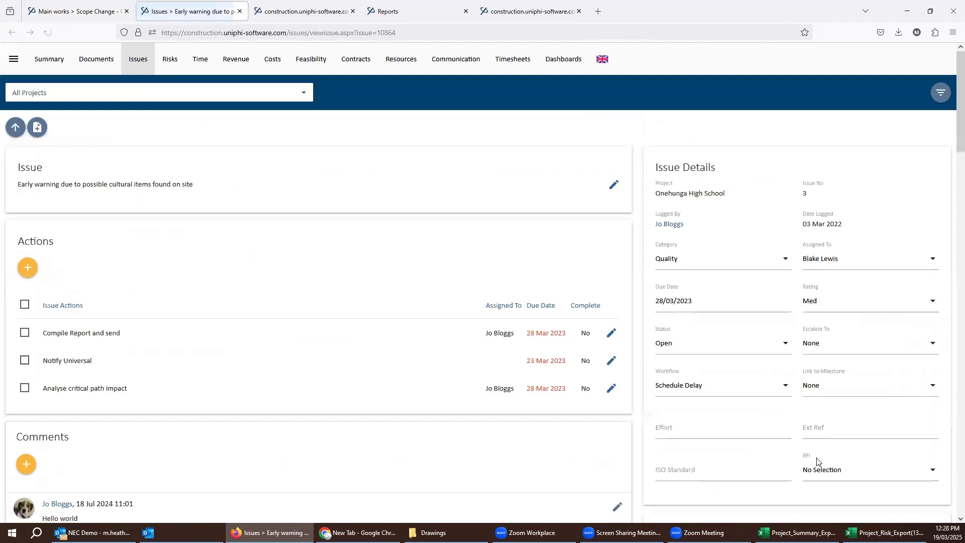
scroll(523, 418, "down", 2)
scroll(520, 414, "down", 3)
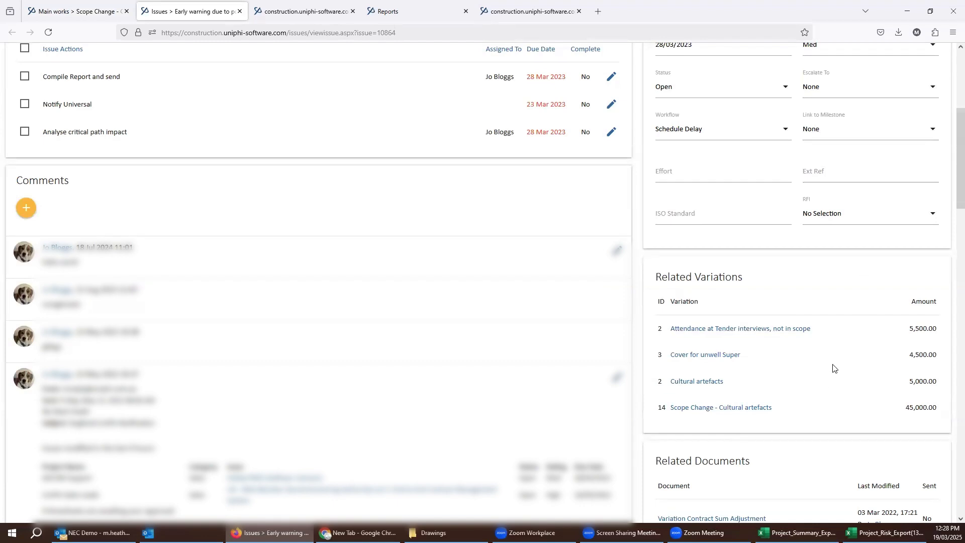
scroll(833, 366, "down", 4)
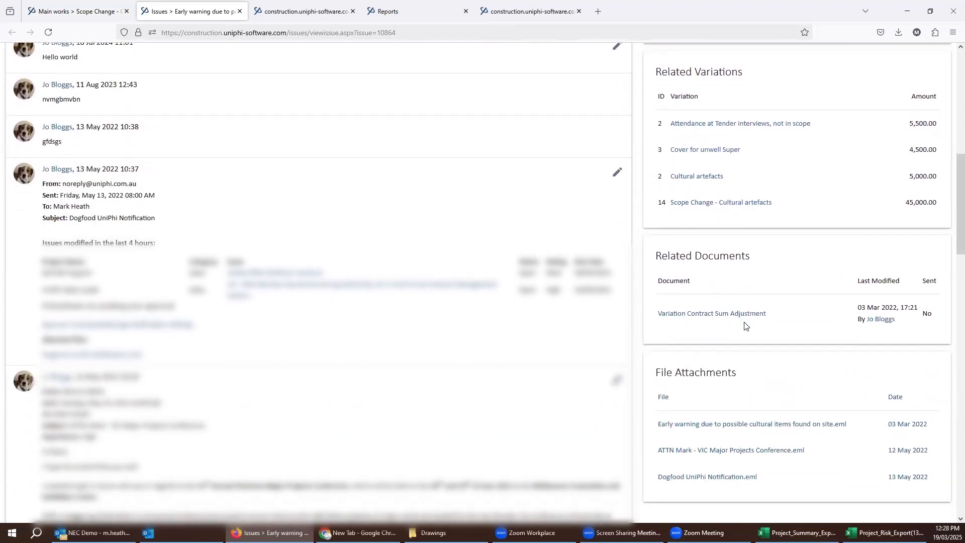
left_click_drag(854, 309, 898, 308)
left_click(826, 323)
scroll(389, 324, "up", 4)
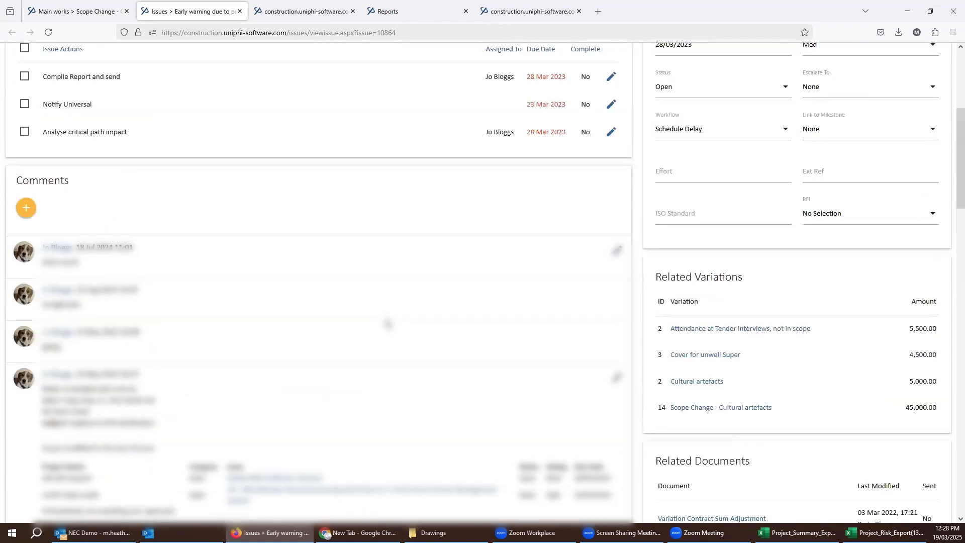
scroll(387, 323, "up", 5)
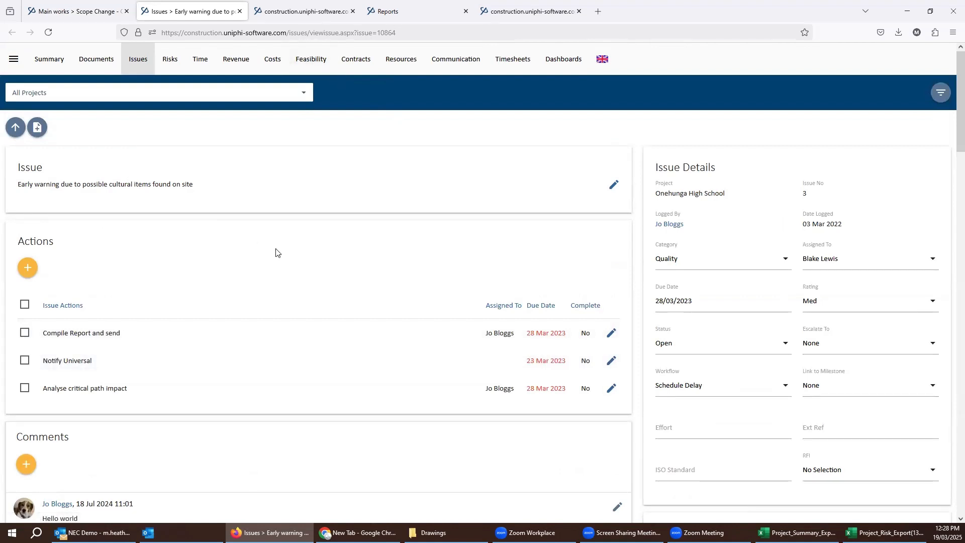
Return to the Contracts dashboard for Onehunga High School and open the Main works contract from its contract list.
left_click(356, 73)
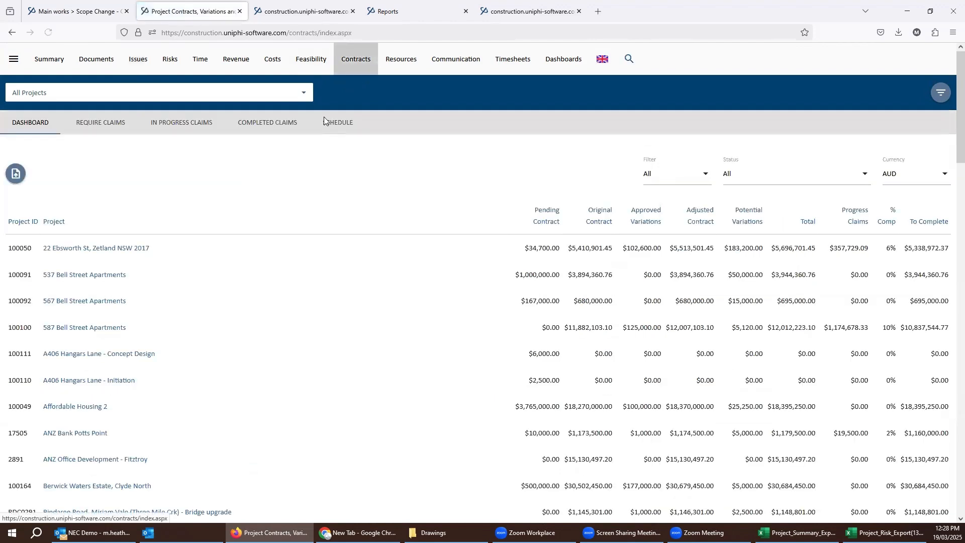
left_click(202, 90)
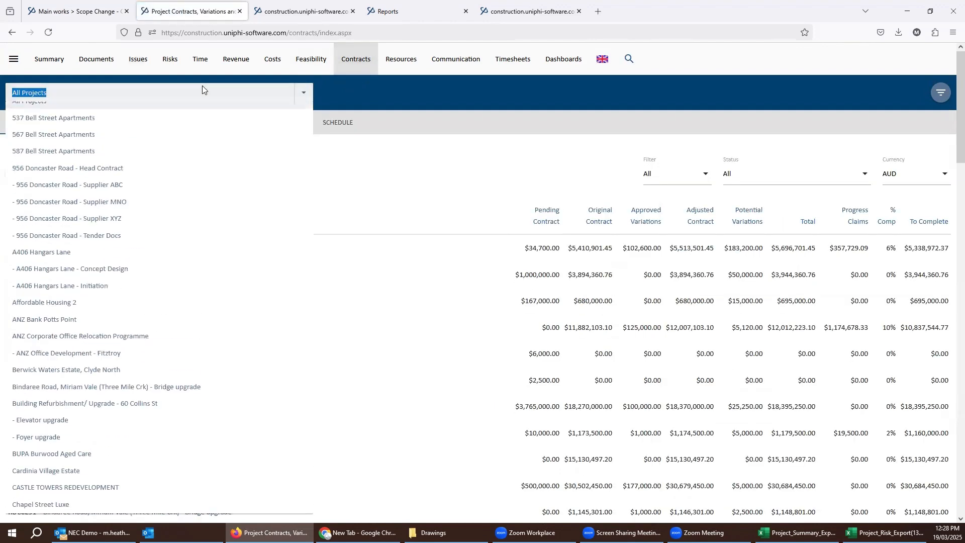
type("9ne")
key("Return")
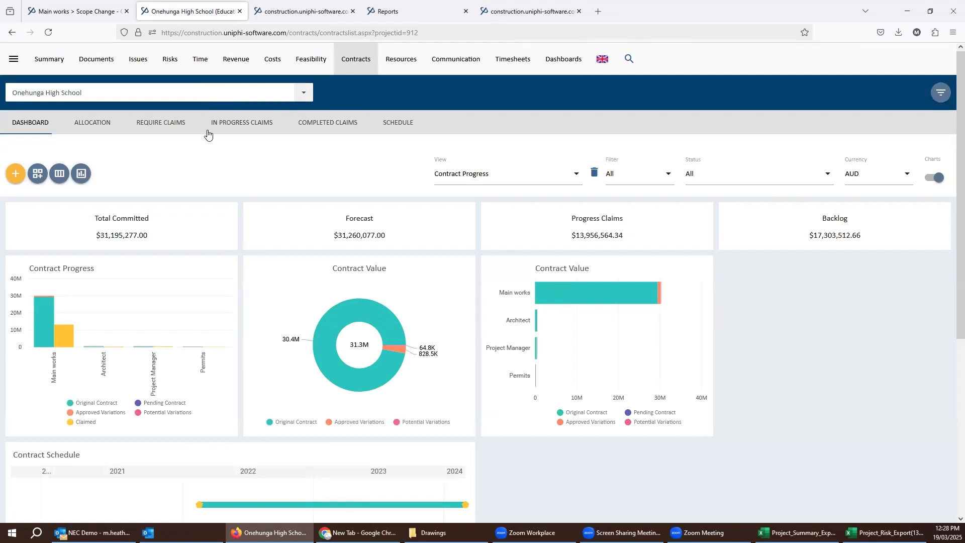
scroll(211, 196, "down", 5)
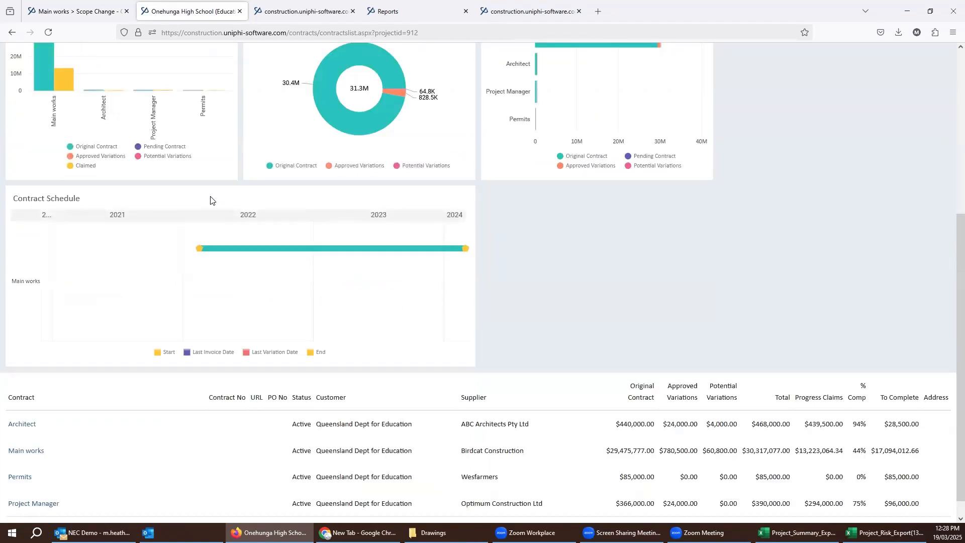
scroll(210, 214, "down", 1)
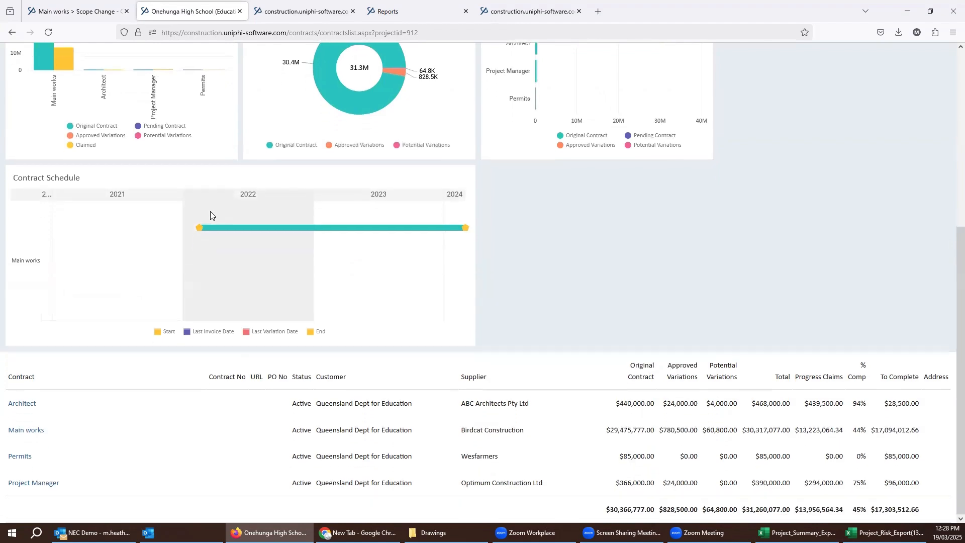
left_click(37, 433)
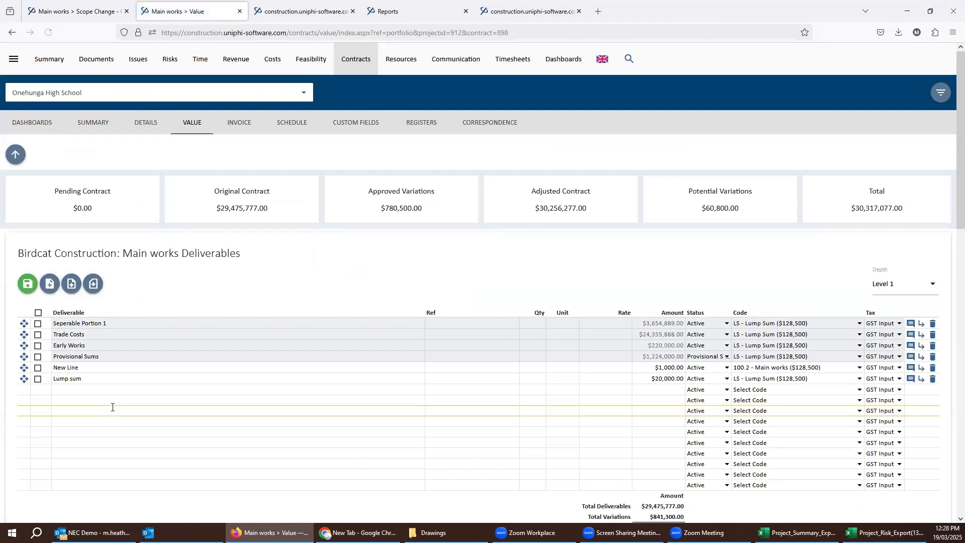
Start a new document workflow from the Main works variations, using the Variation Order template in Onehunga High School.
scroll(150, 319, "down", 6)
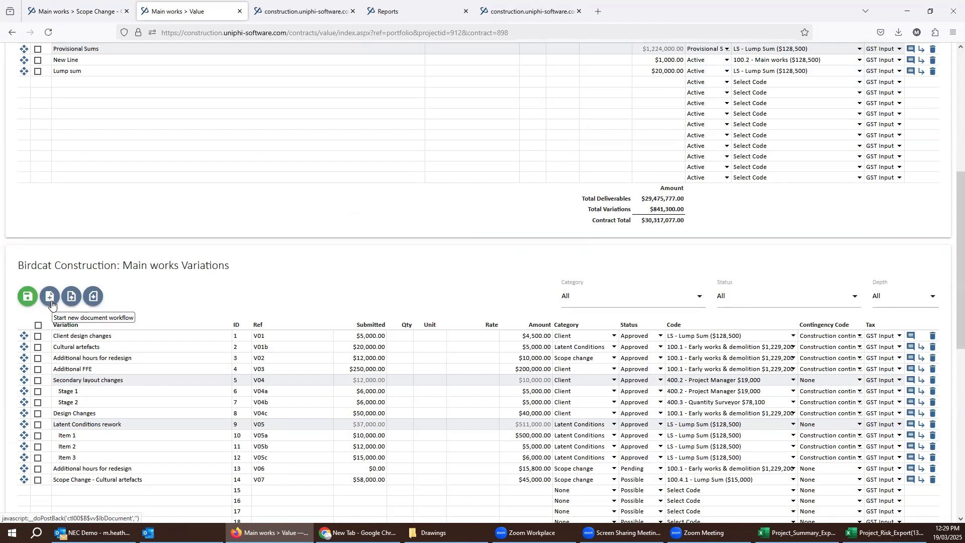
left_click(51, 298)
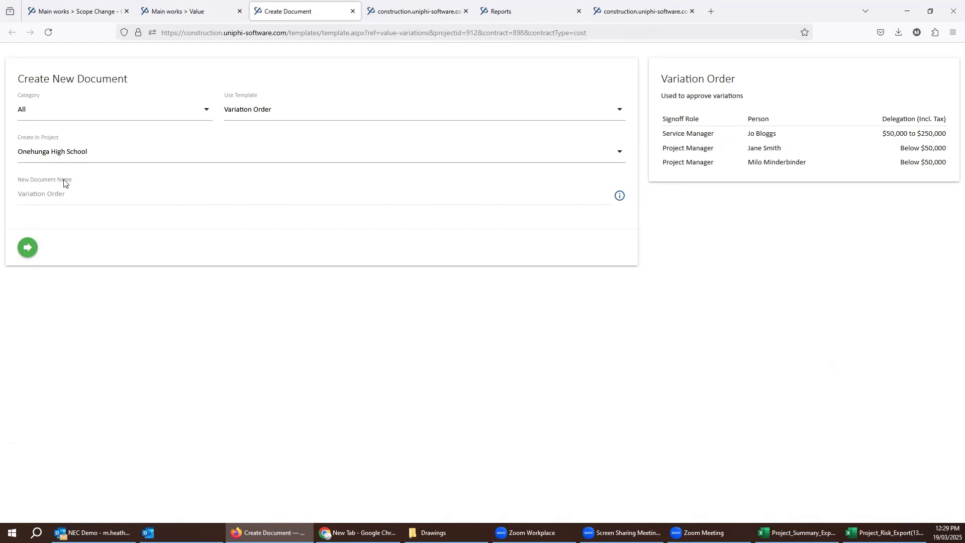
left_click(28, 248)
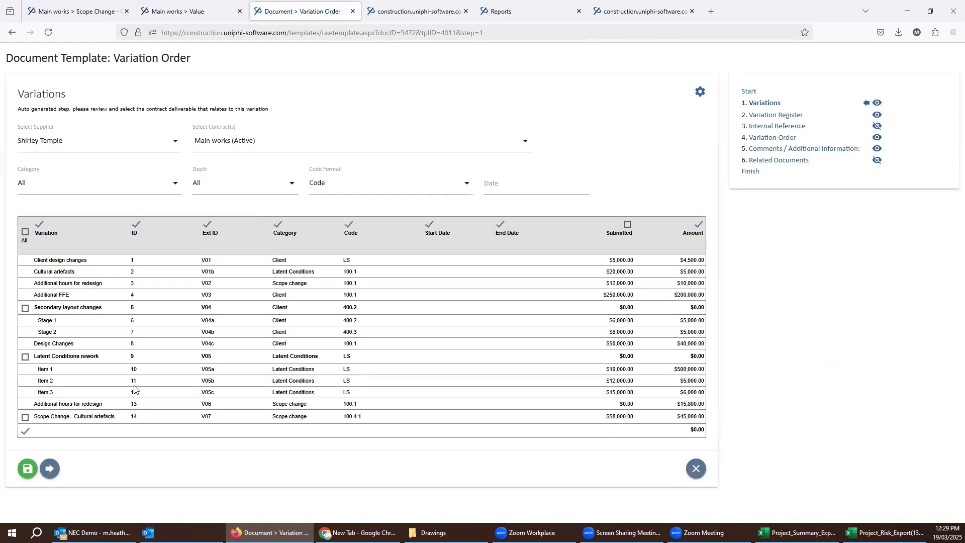
Include the Scope Change - Cultural artefacts variation in the variation order and set the date to 19/03/2025.
left_click(25, 417)
left_click(498, 181)
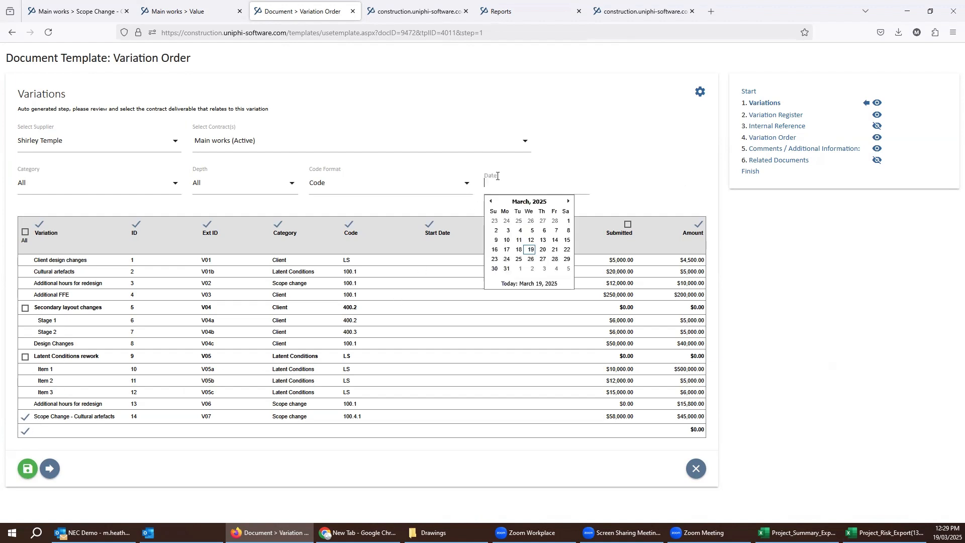
left_click(531, 250)
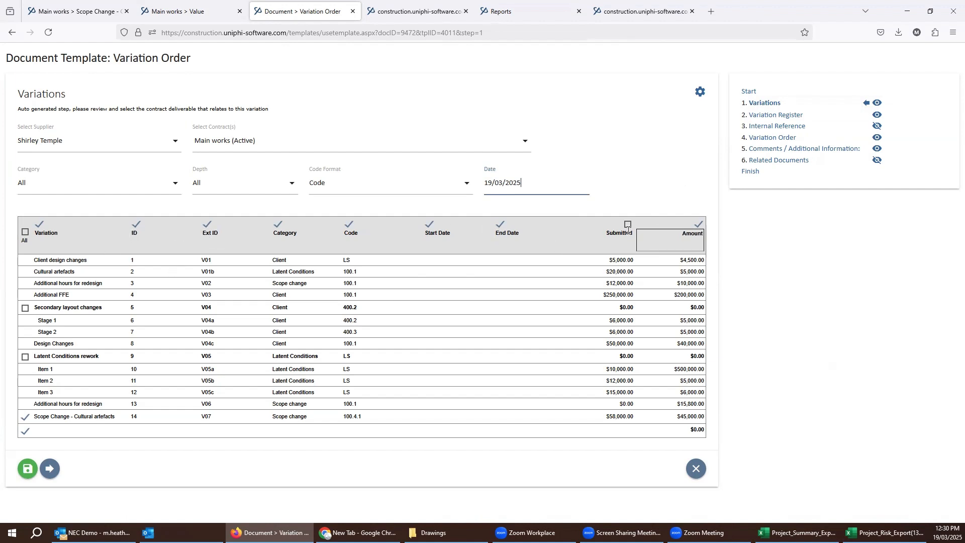
Exclude the Start Date and End Date columns from the variations table and rename the Code heading to "Control Account".
left_click(430, 225)
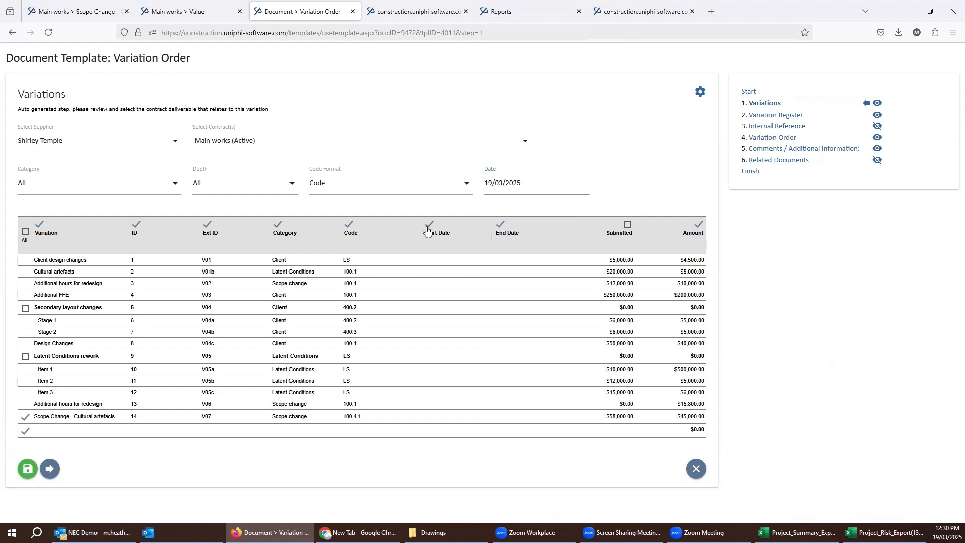
left_click(497, 224)
left_click(367, 242)
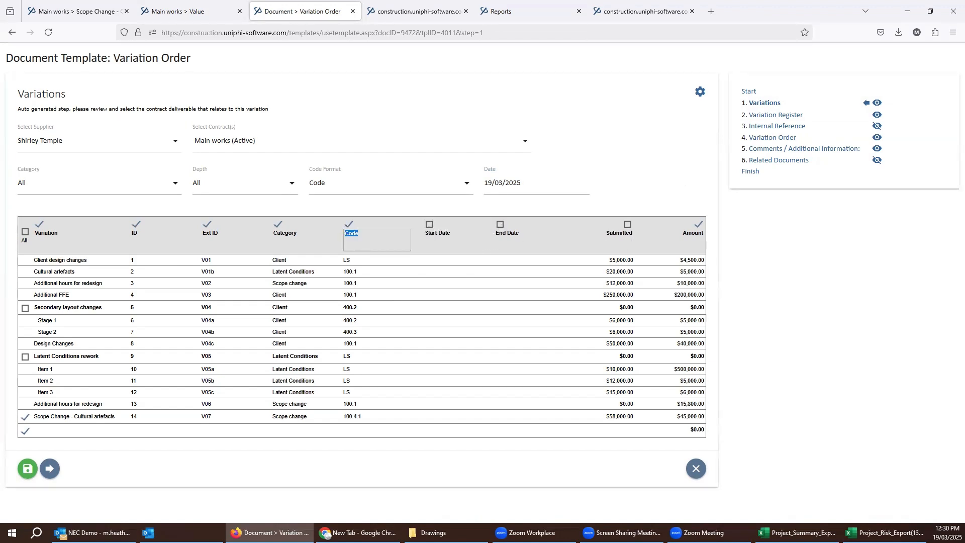
type("Control Account")
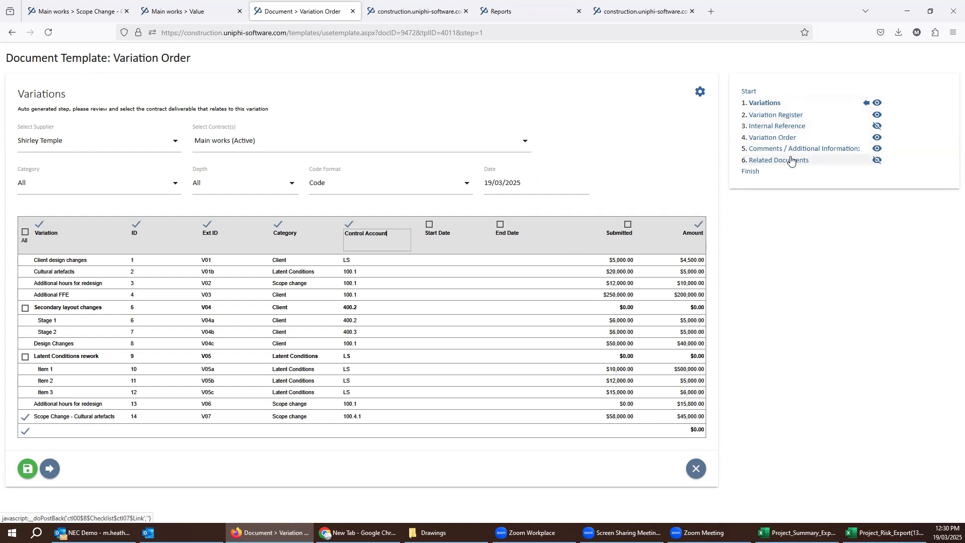
Include the Main works contract in the Variation Register and review the supplier and column options without changing them.
left_click(783, 116)
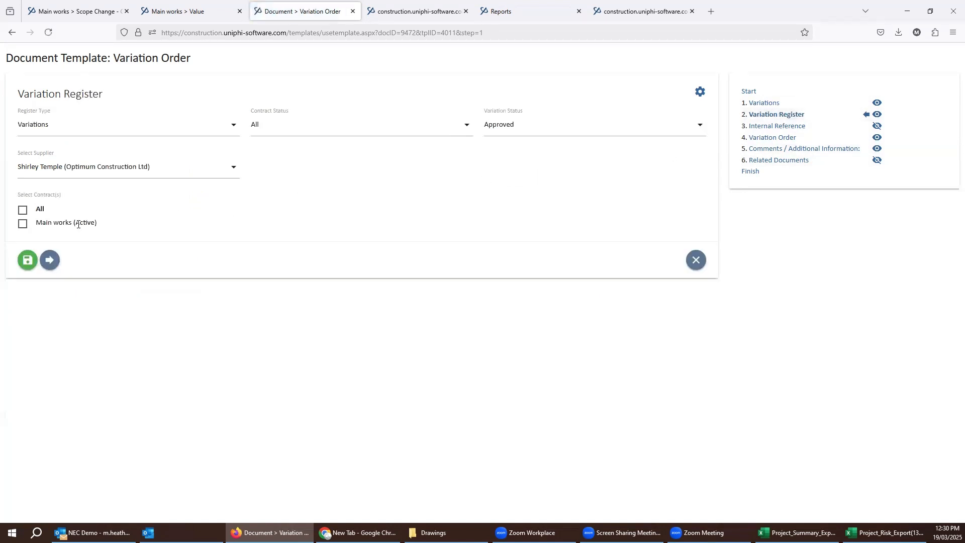
left_click(22, 225)
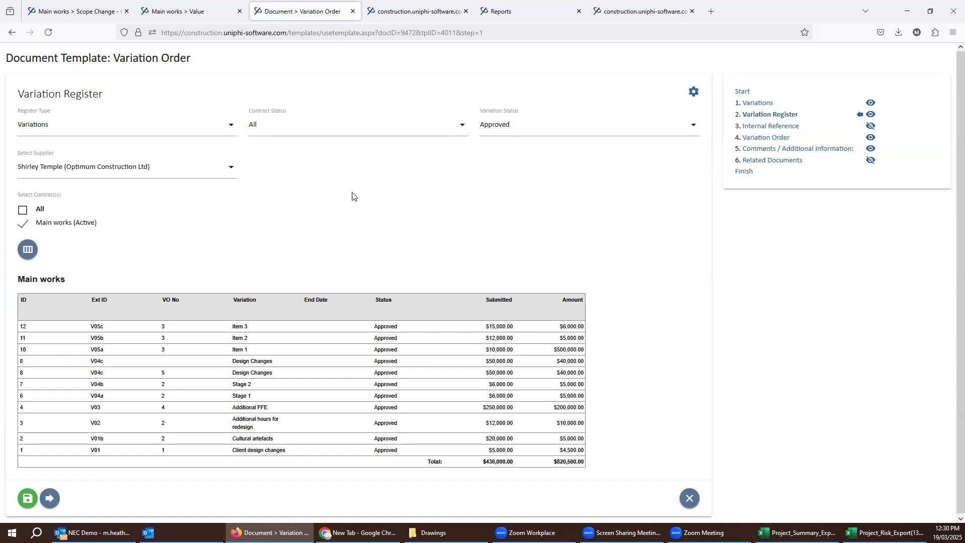
left_click(165, 172)
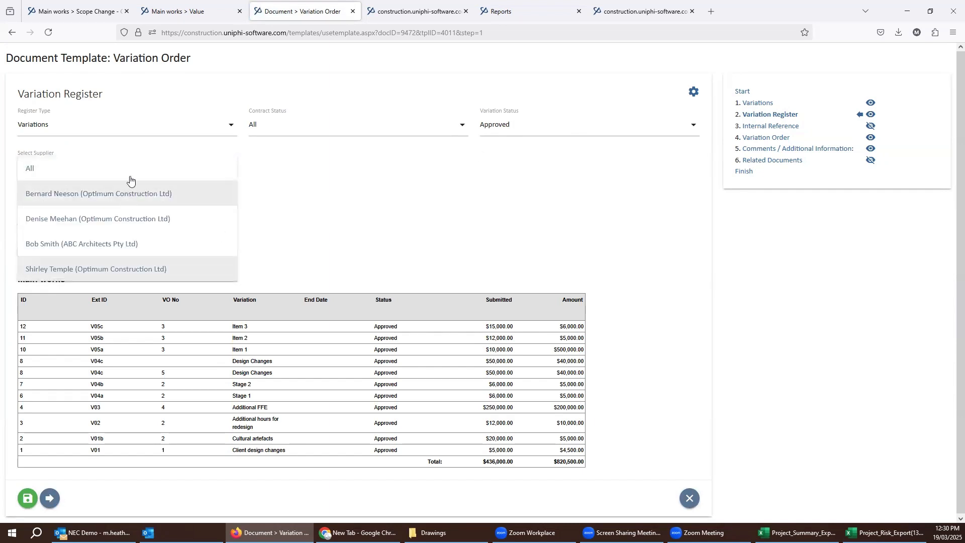
key("Return")
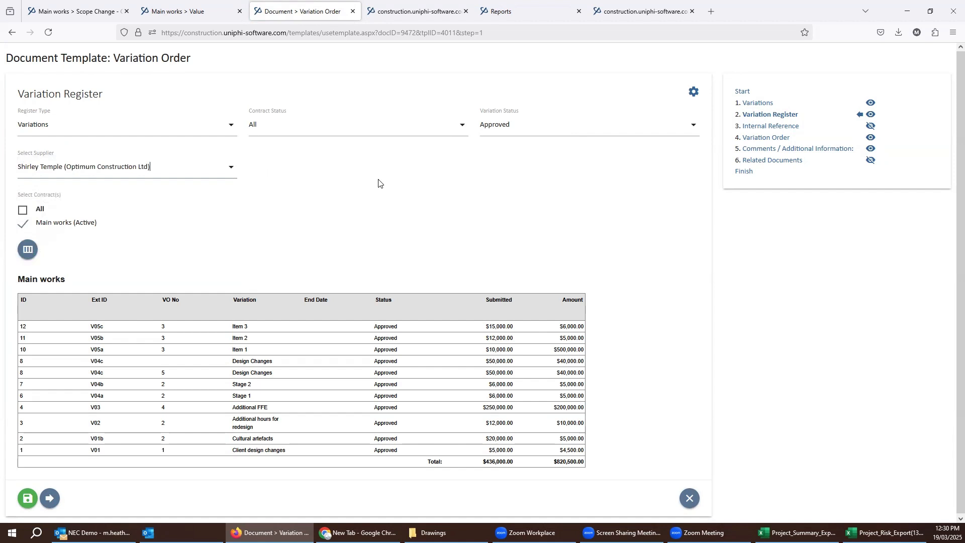
left_click(27, 249)
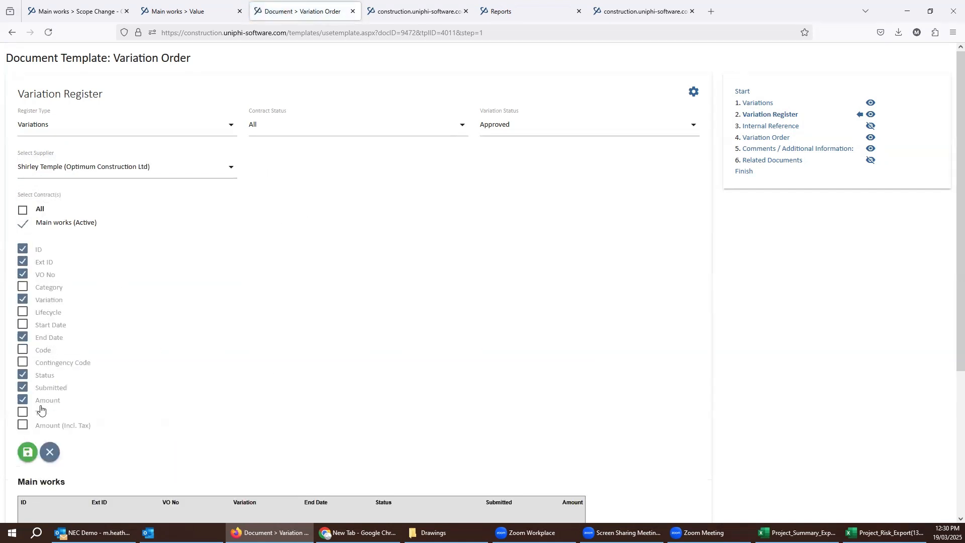
left_click(53, 451)
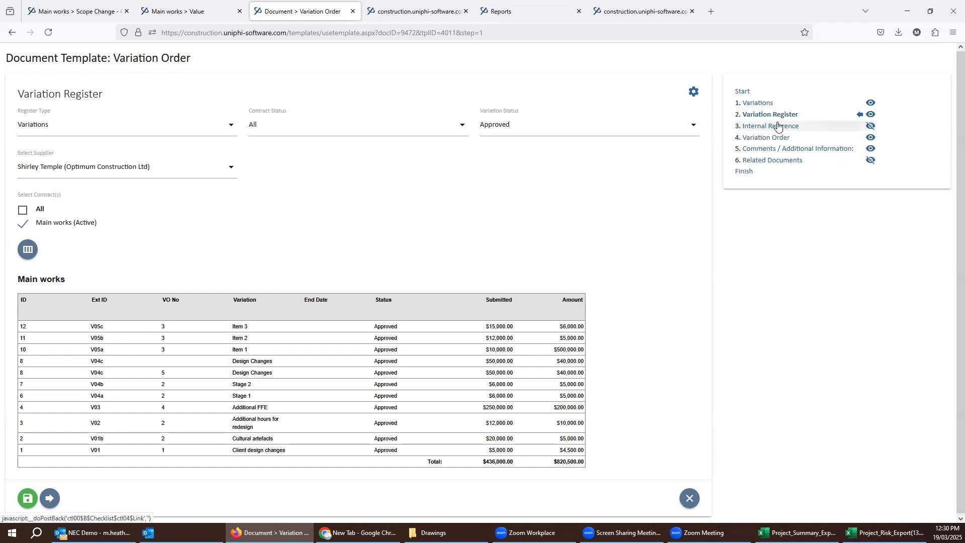
Return to the Variations section of the variation order and hide it from the document.
left_click(769, 102)
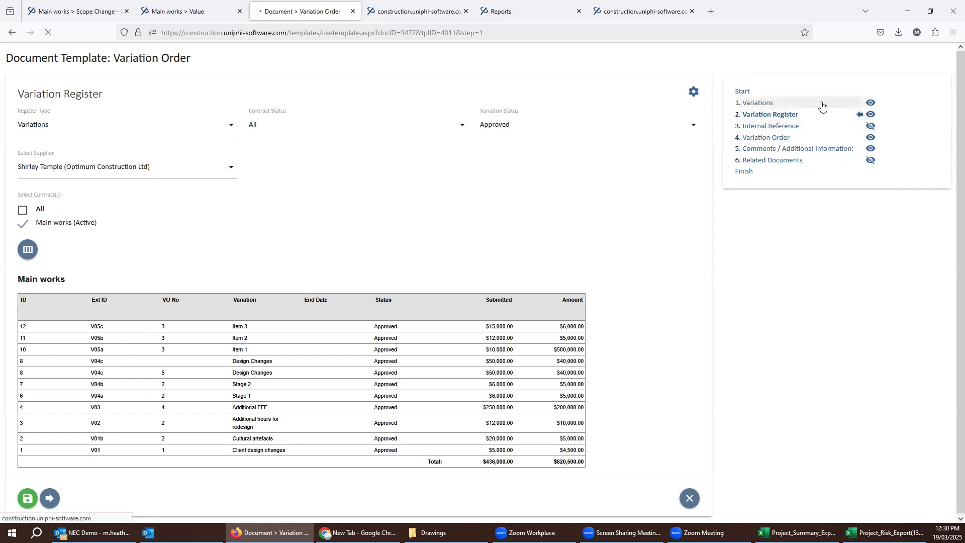
left_click(878, 103)
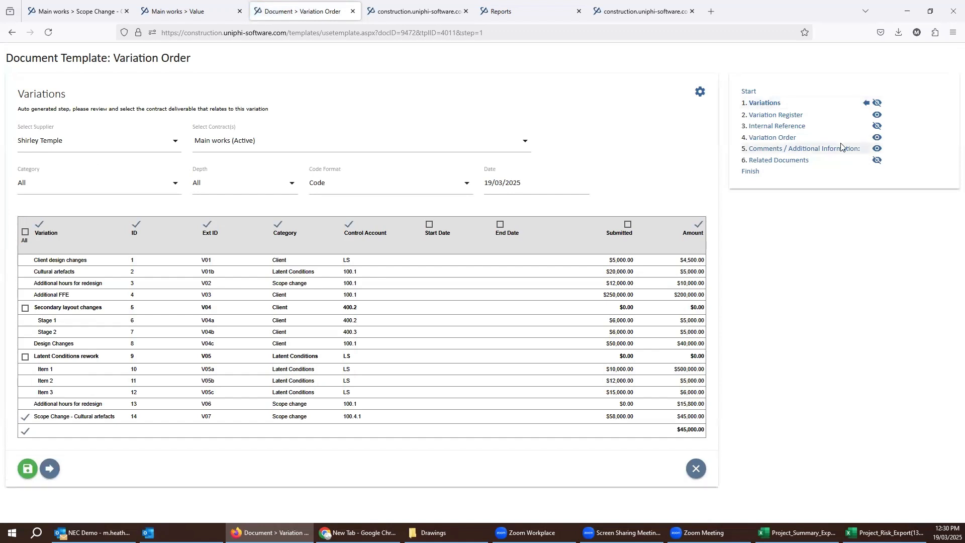
Show the Variations section in the document again and choose Additional Works as the existing issue under Internal Reference.
left_click(877, 102)
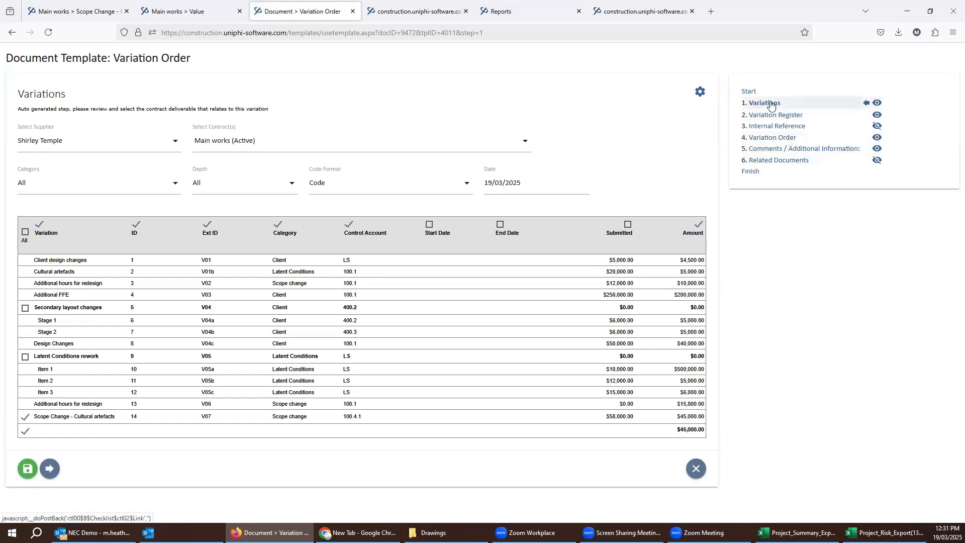
left_click(771, 138)
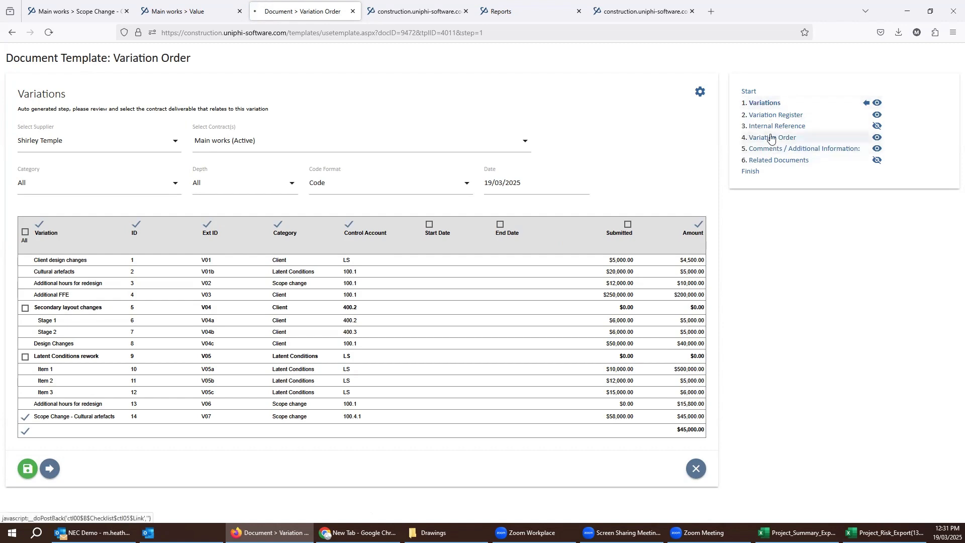
left_click(774, 125)
left_click(590, 140)
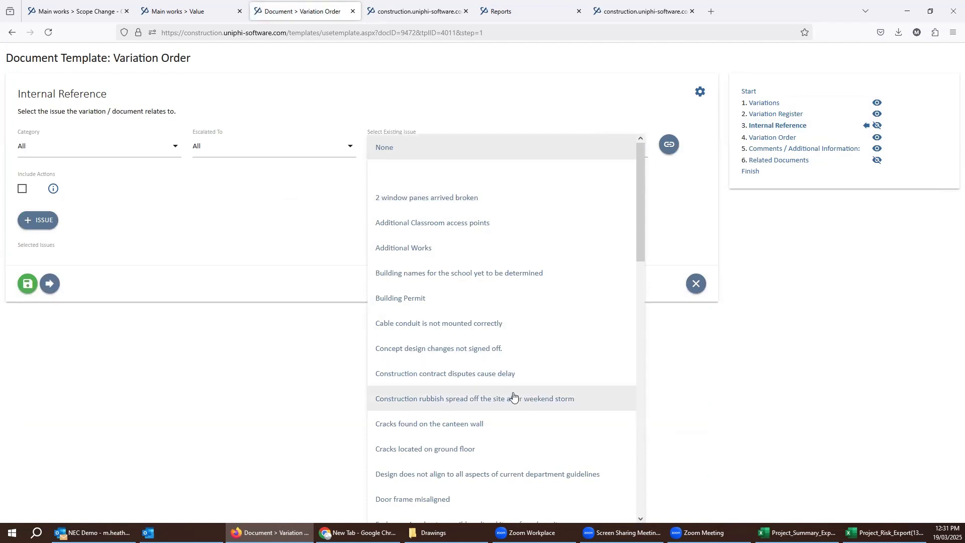
left_click(480, 253)
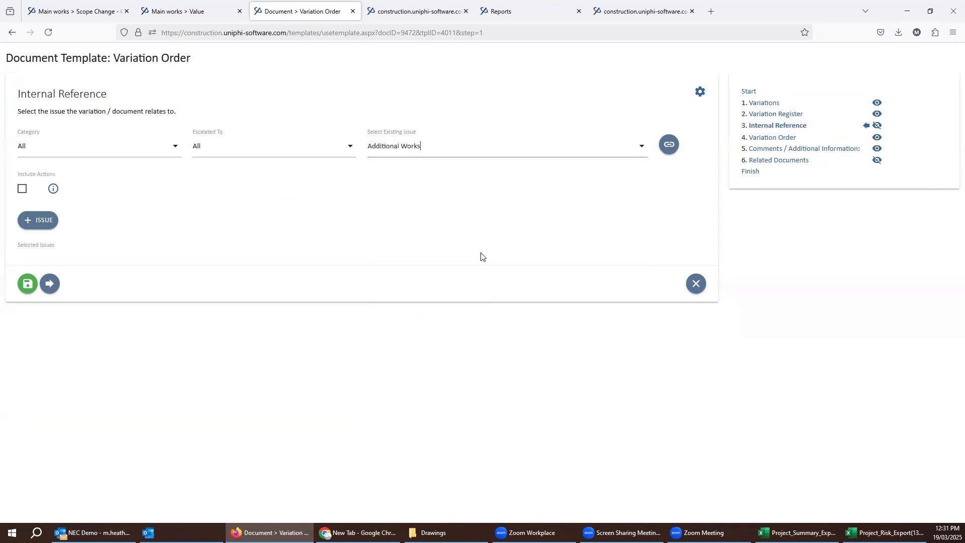
Add the instruction "Do some work for a change" below the contract paragraph in the Variation Order section.
left_click(769, 137)
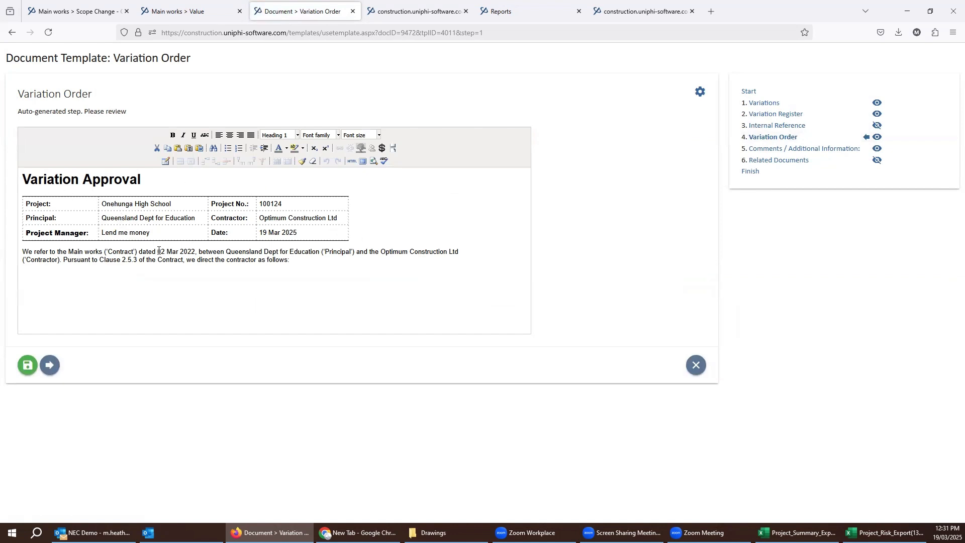
left_click_drag(159, 251, 195, 253)
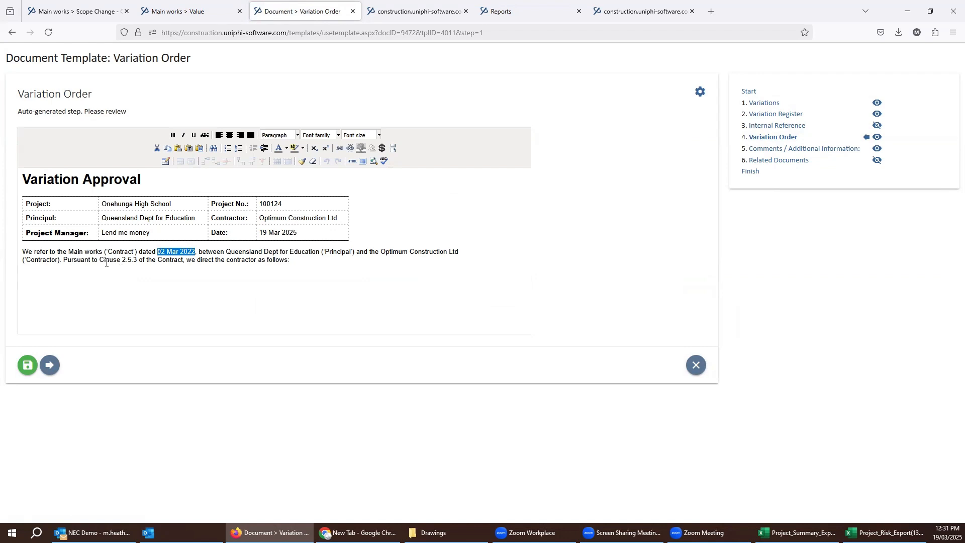
left_click_drag(98, 260, 151, 260)
left_click(149, 261)
left_click(410, 264)
key("Return")
type("Do")
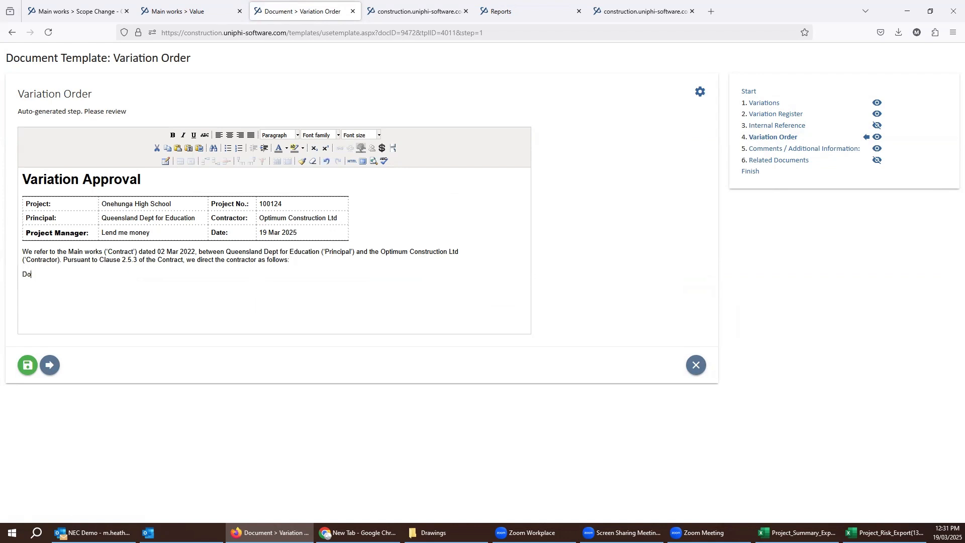
type("p soe")
type("me work for a ")
type("change")
Look at the Comments / Additional Information section, then add the line "cnxkzcnkl" to the Variation Order text.
left_click(777, 149)
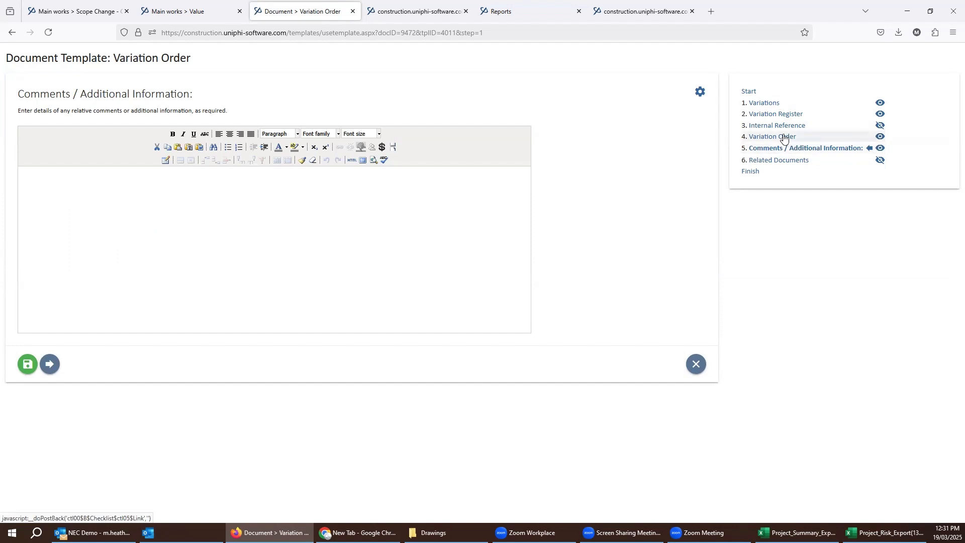
left_click(786, 136)
left_click(407, 285)
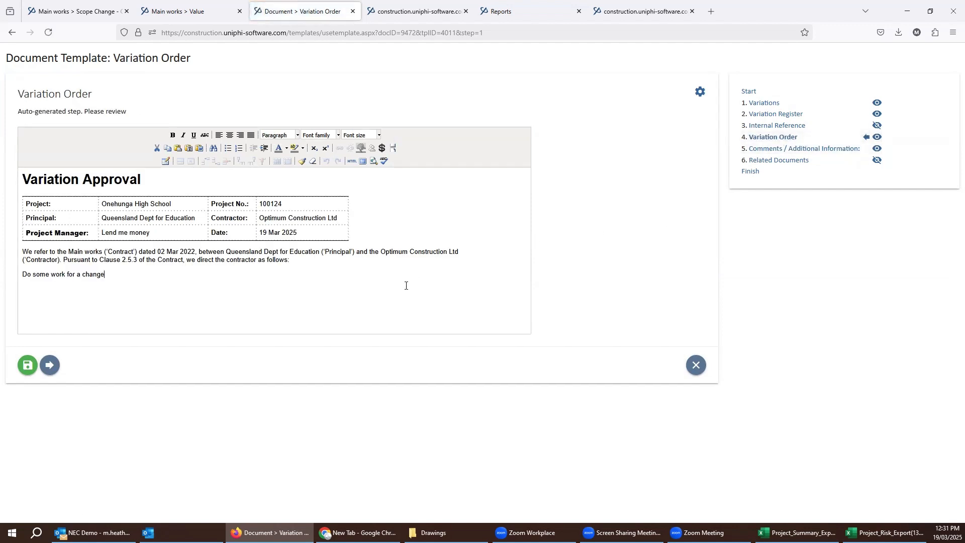
type("cnxkzcnkl")
Include the Related Documents section in the variation order and set the document status to Awaiting Signoff.
left_click(800, 162)
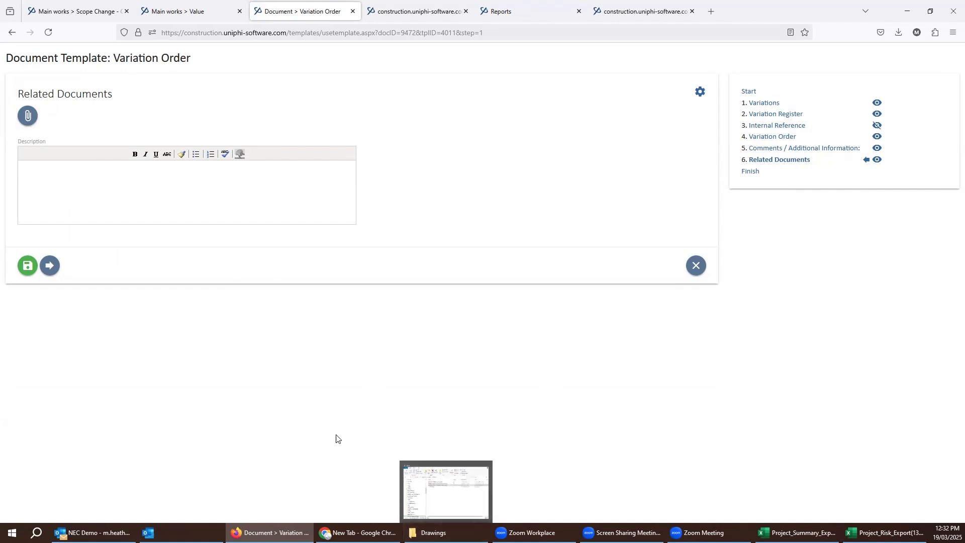
left_click(744, 171)
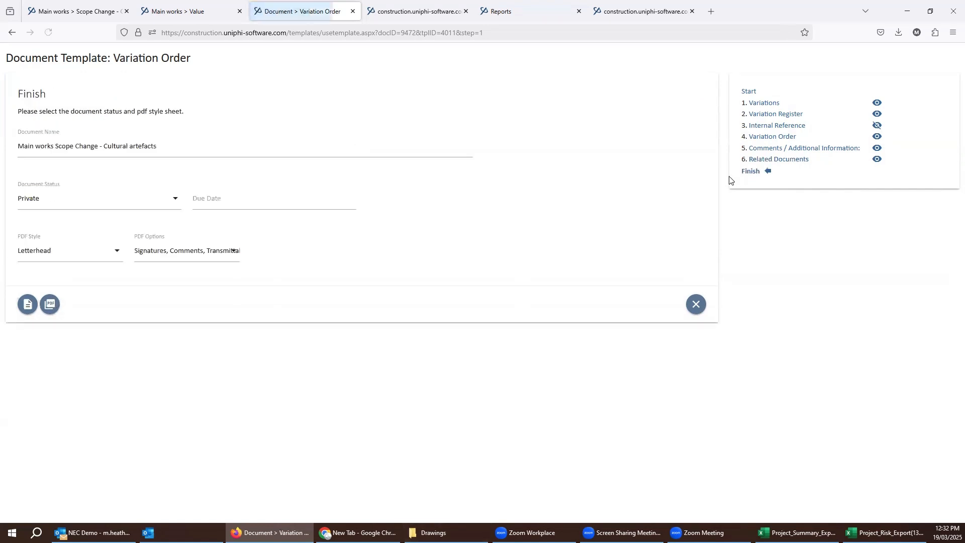
left_click(174, 201)
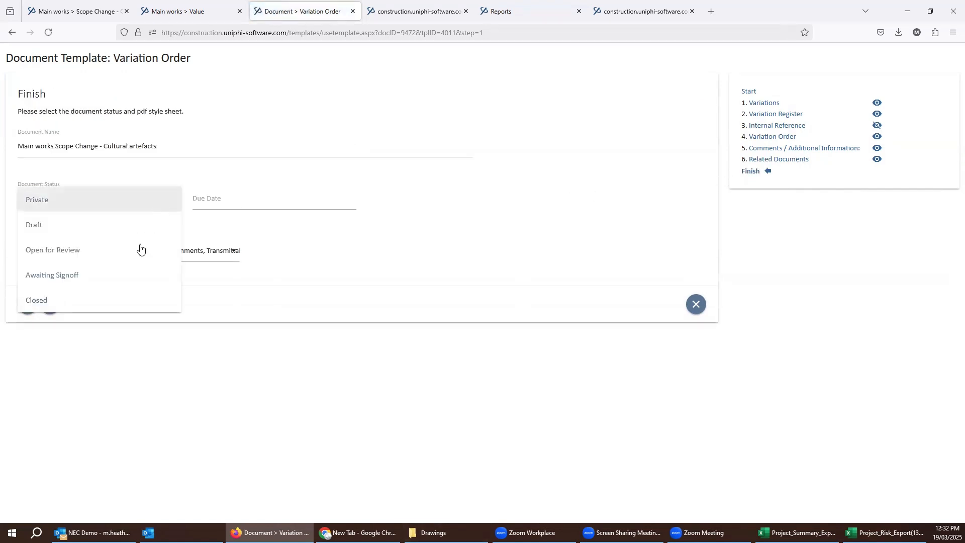
left_click(130, 280)
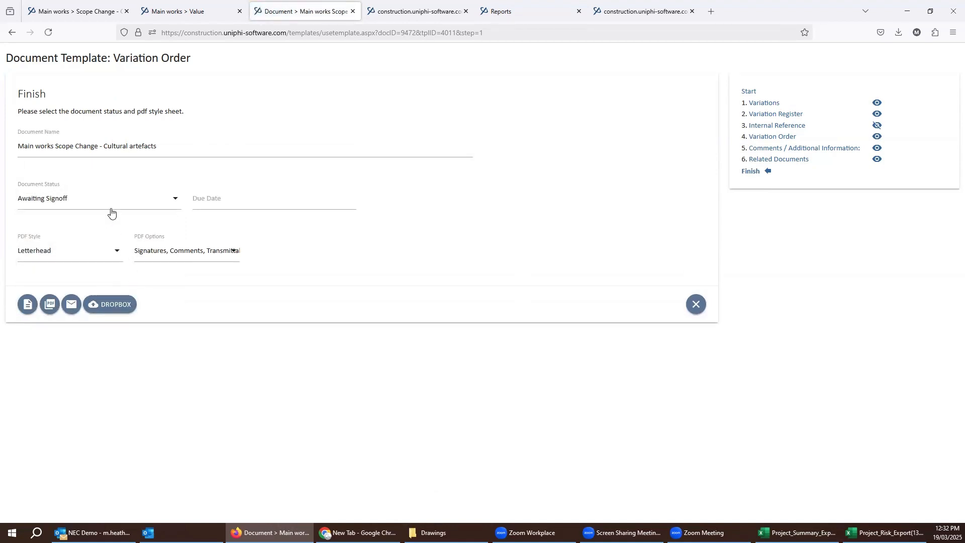
Check the email form for the variation order and open the finished document for viewing.
left_click(71, 305)
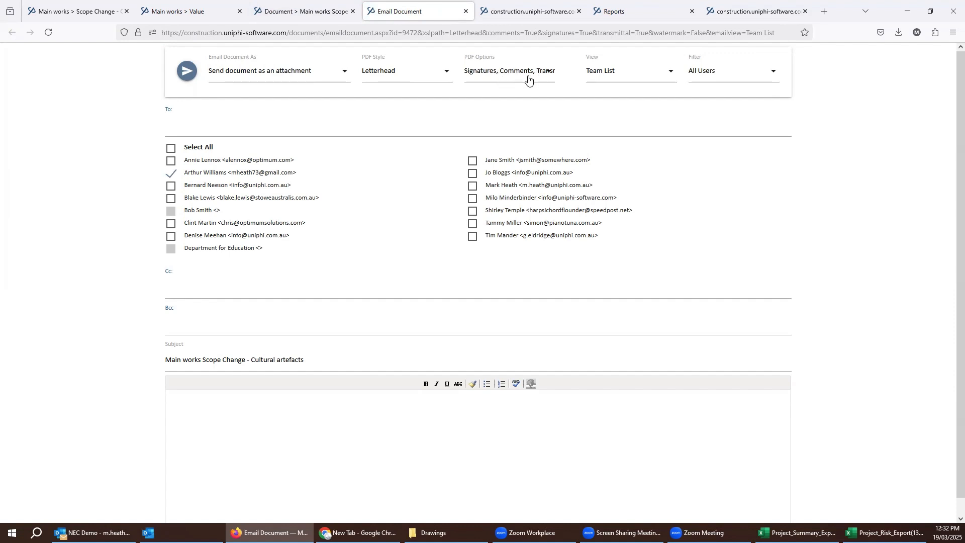
left_click(277, 17)
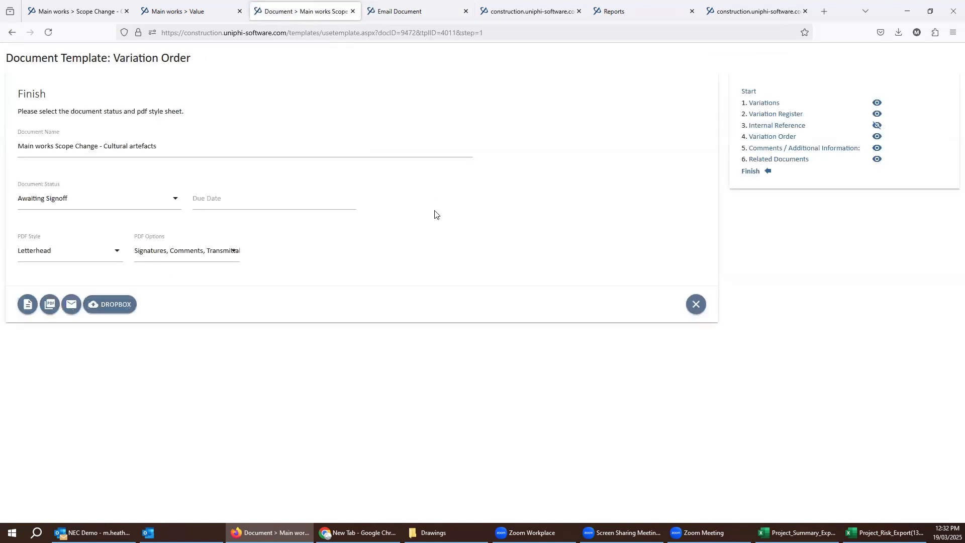
left_click(28, 304)
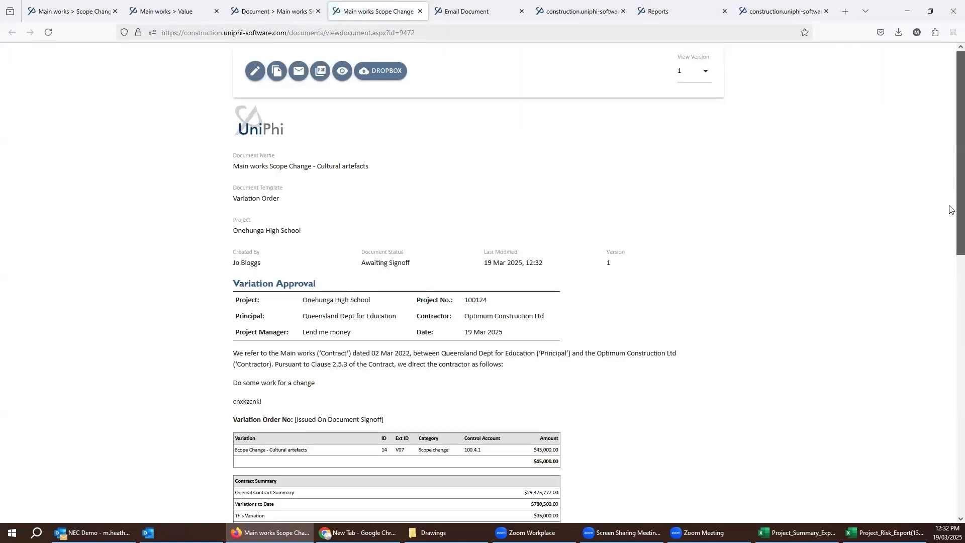
Add the comment "Hello" to the finished variation order and save it.
left_click_drag(950, 181, 949, 470)
left_click(244, 437)
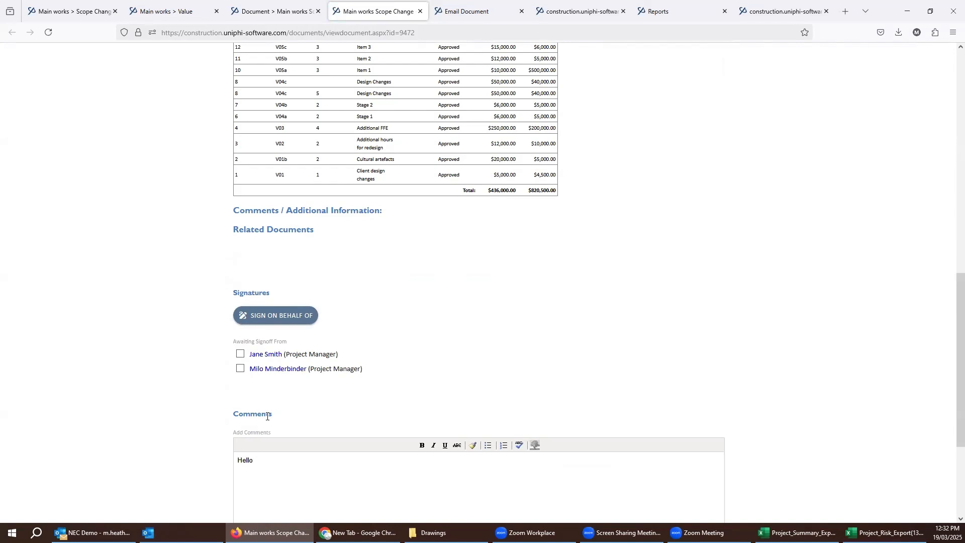
scroll(281, 403, "down", 3)
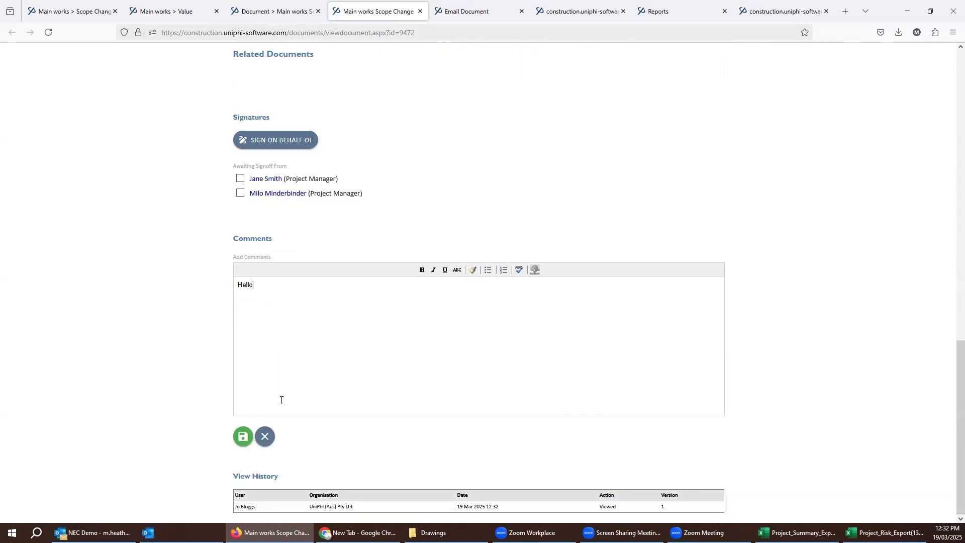
left_click(243, 436)
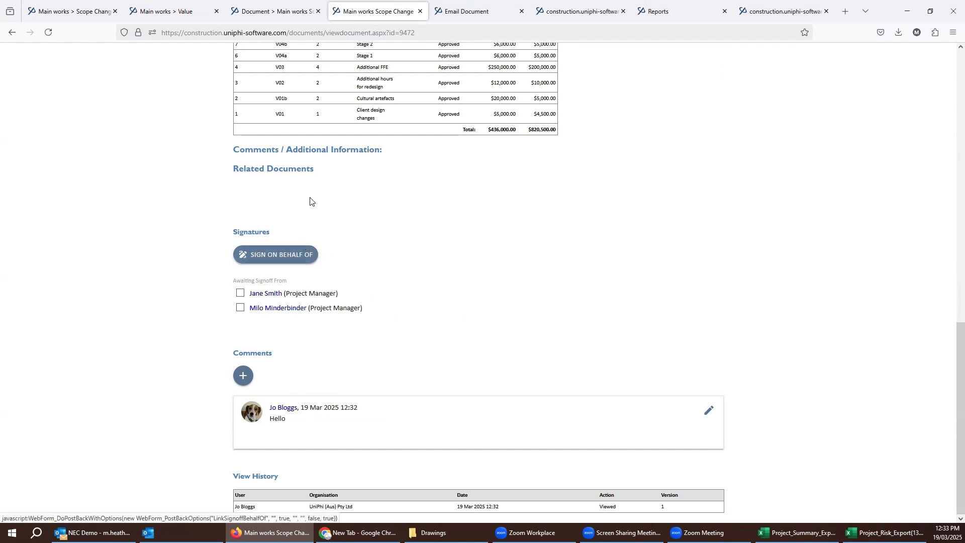
Review the variation register, the Variation Order No line and the Contract Summary in the finished document.
scroll(579, 126, "up", 5)
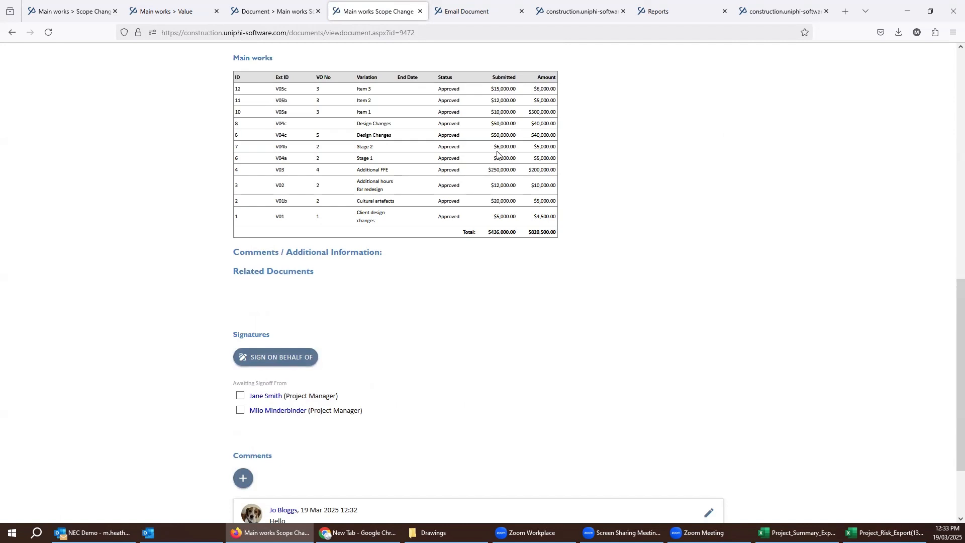
scroll(497, 154, "up", 3)
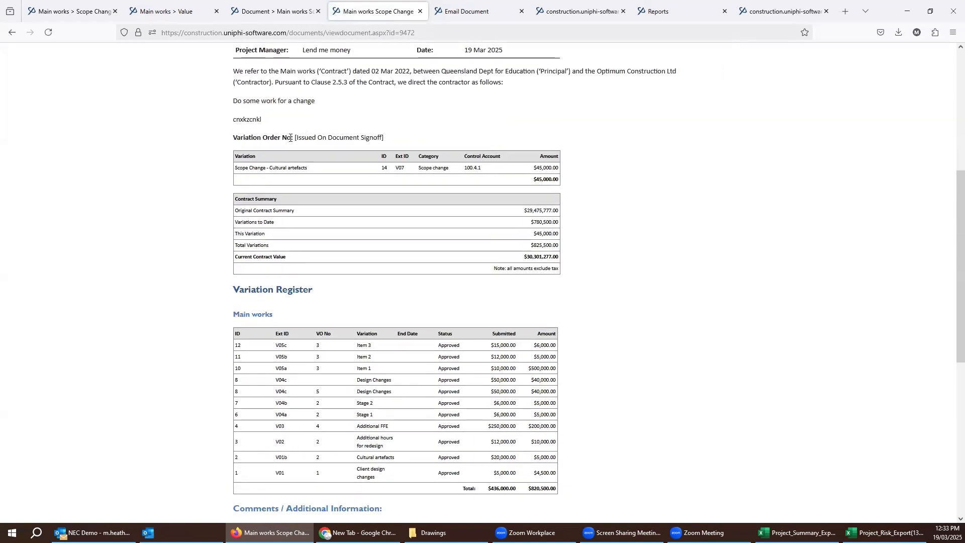
left_click_drag(234, 140, 402, 138)
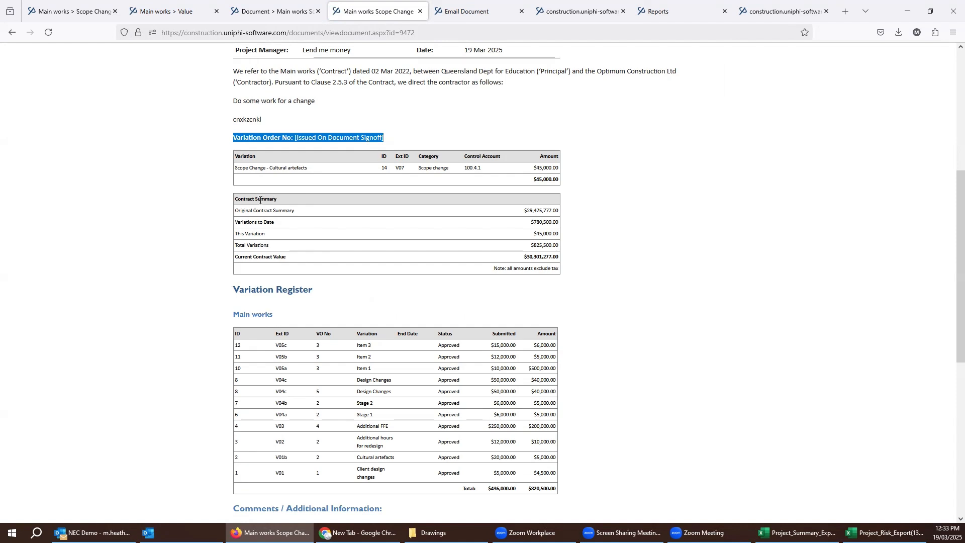
left_click_drag(236, 200, 554, 257)
left_click(553, 257)
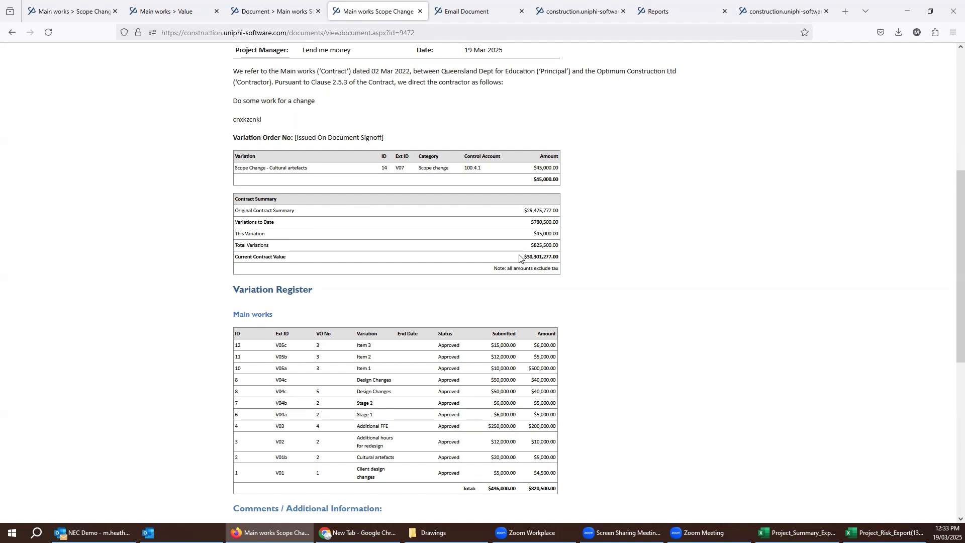
scroll(520, 257, "up", 2)
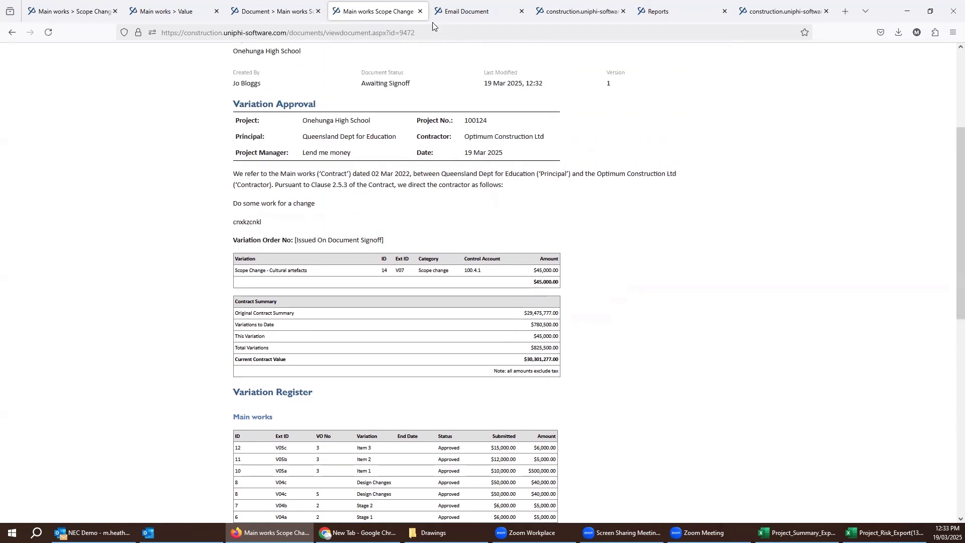
Close the finished document, email form, document template and report pages to return to the Main works contract values.
left_click(420, 11)
left_click(420, 11)
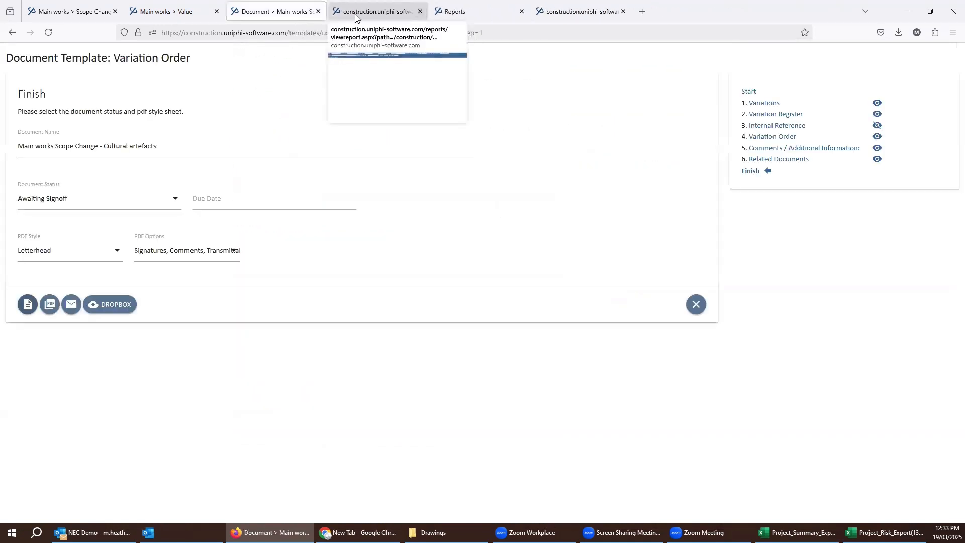
left_click(317, 11)
left_click(319, 11)
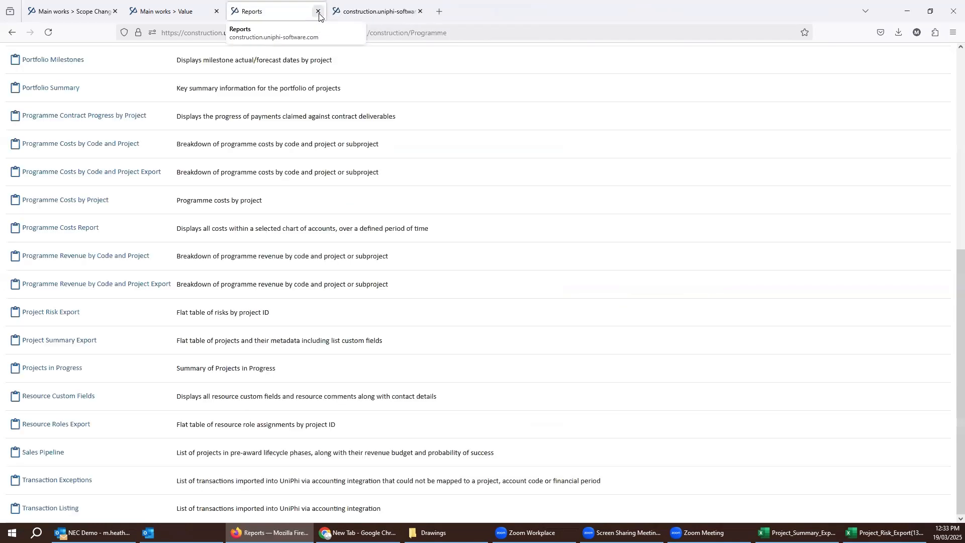
left_click(319, 14)
left_click(318, 14)
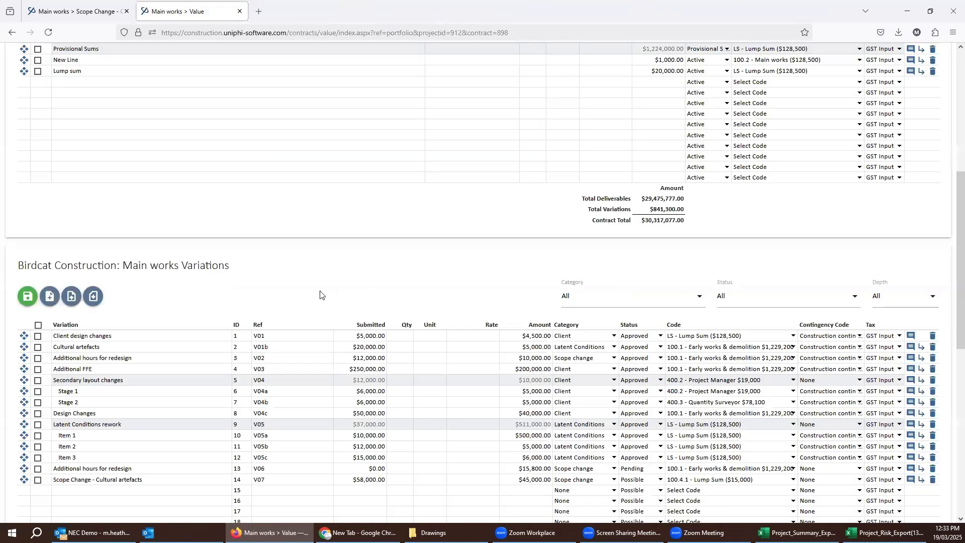
Open the invoice page of the Main works contract to view its progress claims.
scroll(322, 293, "up", 1)
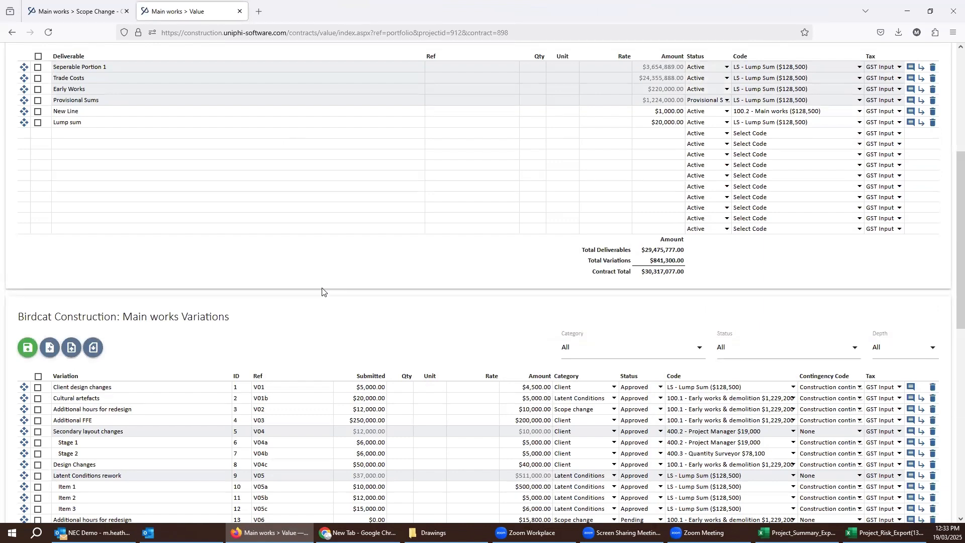
scroll(322, 292, "up", 5)
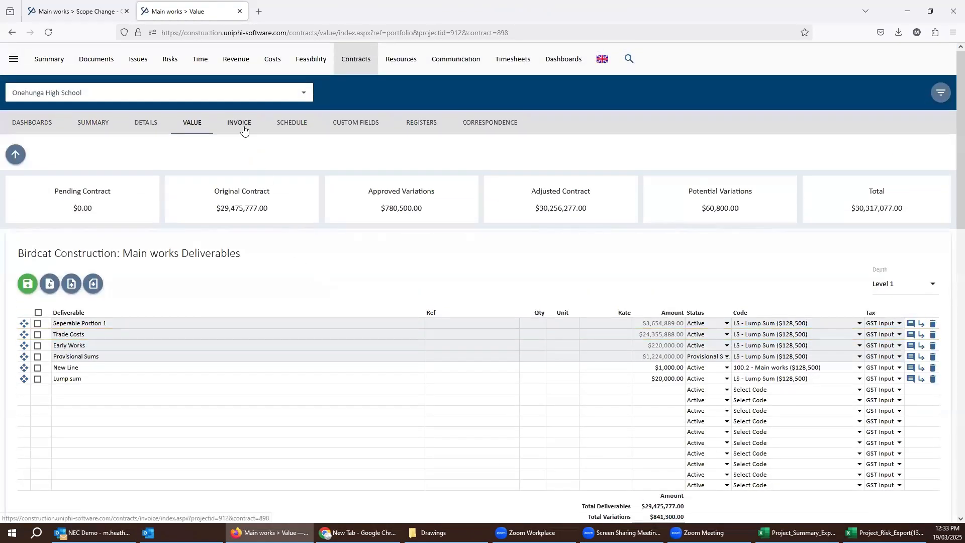
left_click(244, 130)
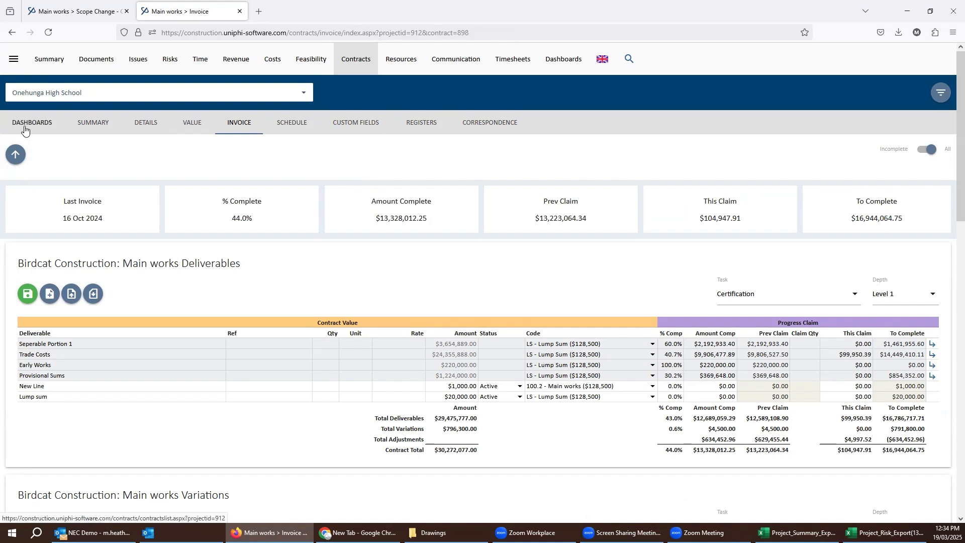
Open the Architect contract's invoice page from the project's contract list and examine the This Claim amounts.
left_click(44, 128)
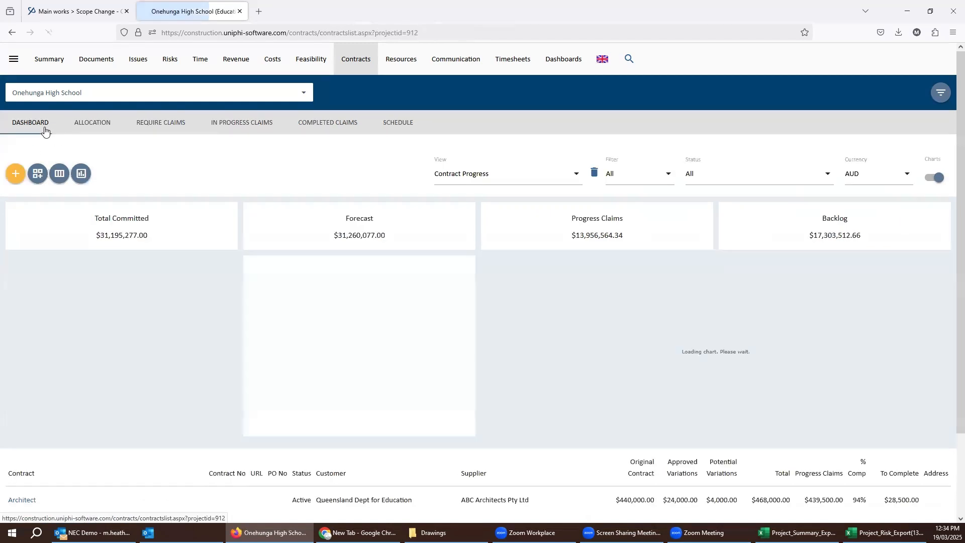
scroll(90, 223, "down", 5)
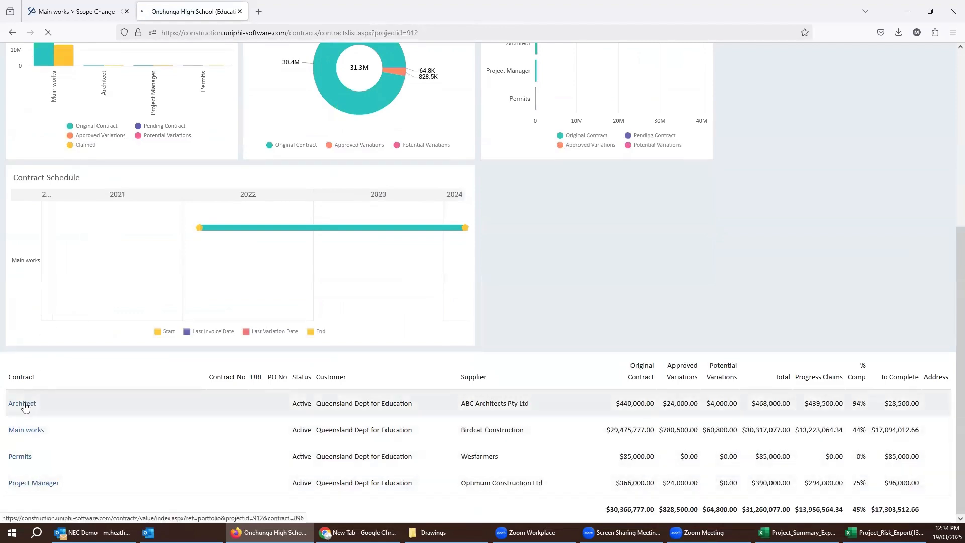
left_click(25, 404)
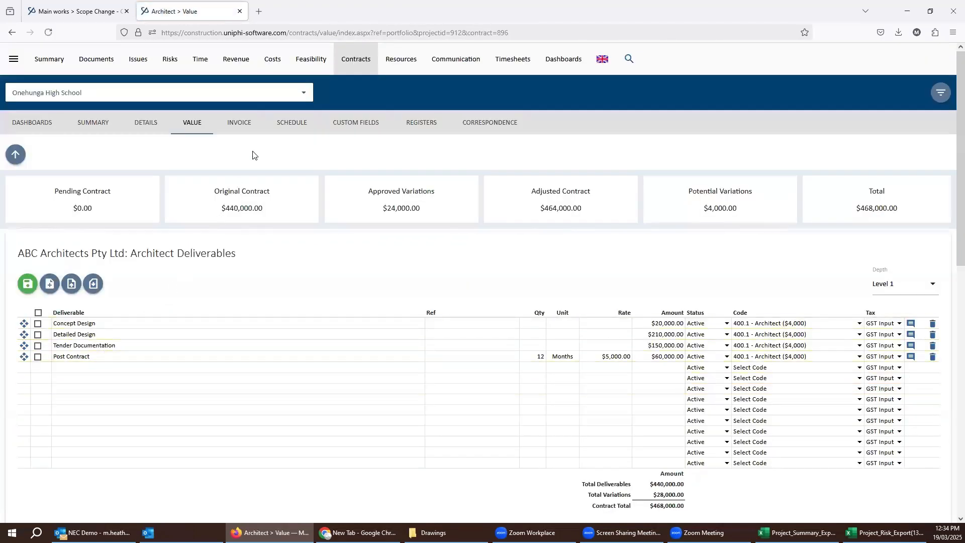
left_click(232, 124)
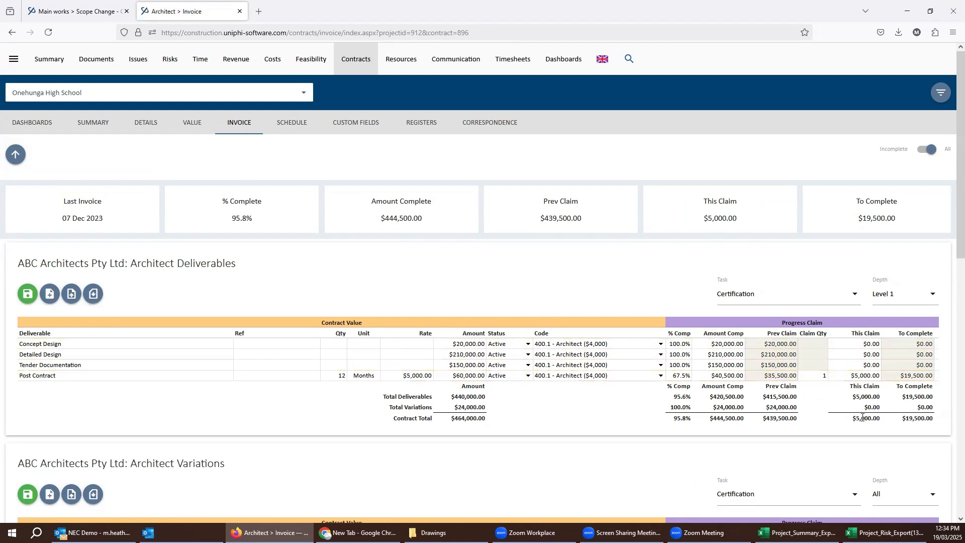
double_click(860, 398)
left_click(818, 418)
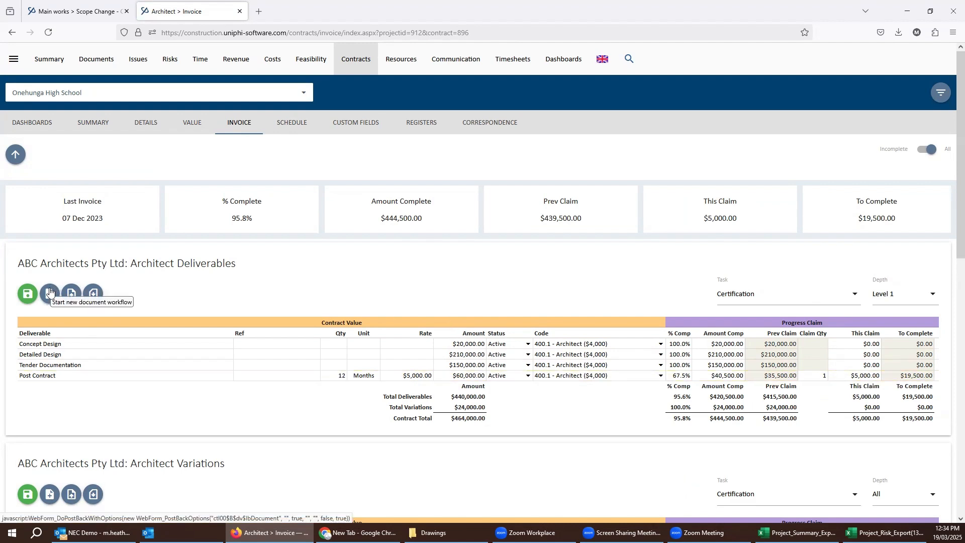
Create a new document for the Architect deliverables claim from the Progress Claim Coversheet template.
left_click(49, 292)
left_click(316, 113)
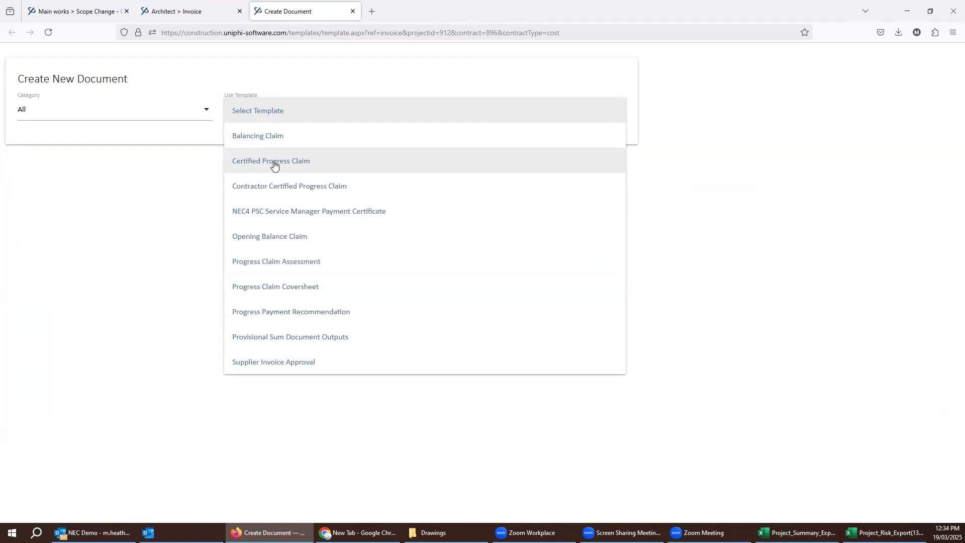
left_click(267, 289)
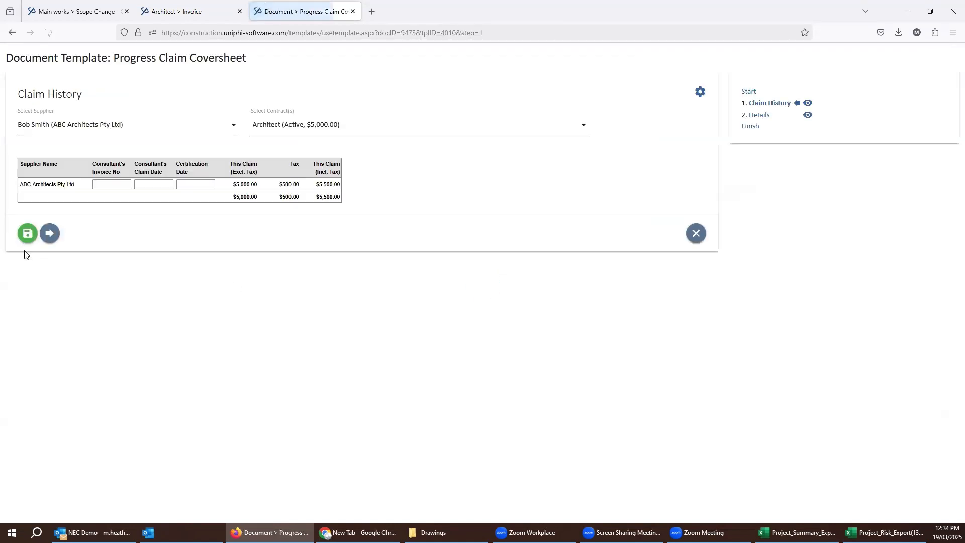
Set the Claim History supplier to All and limit the contracts to Architect and Project Manager.
left_click(167, 134)
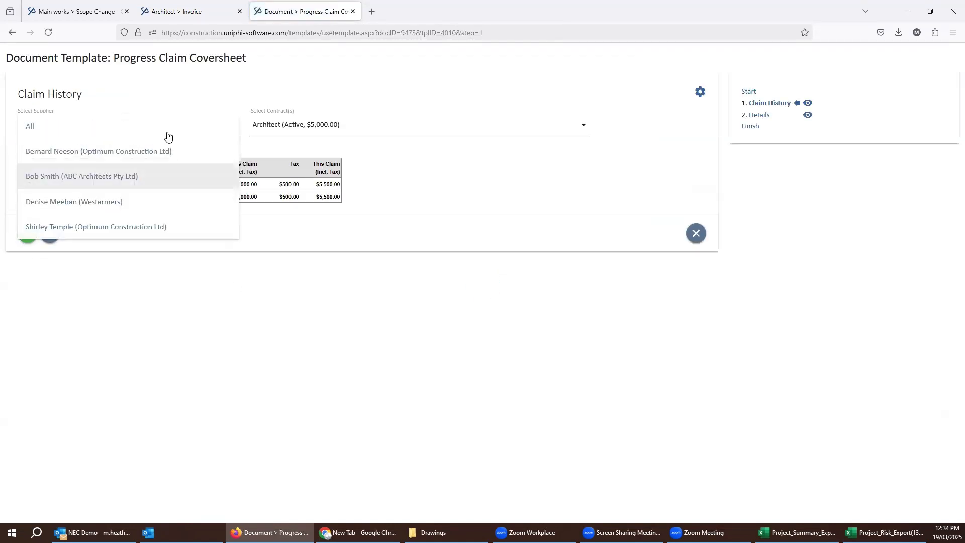
left_click(168, 134)
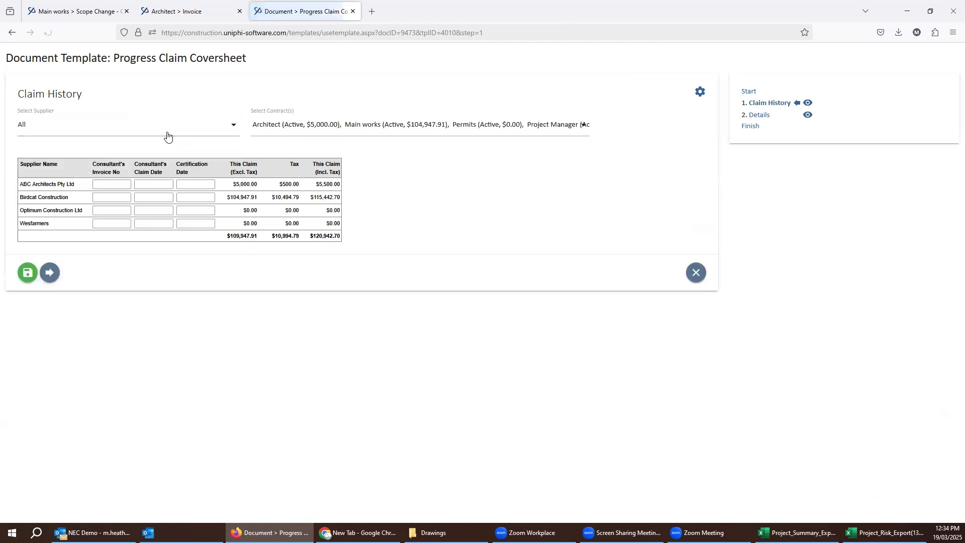
left_click(439, 128)
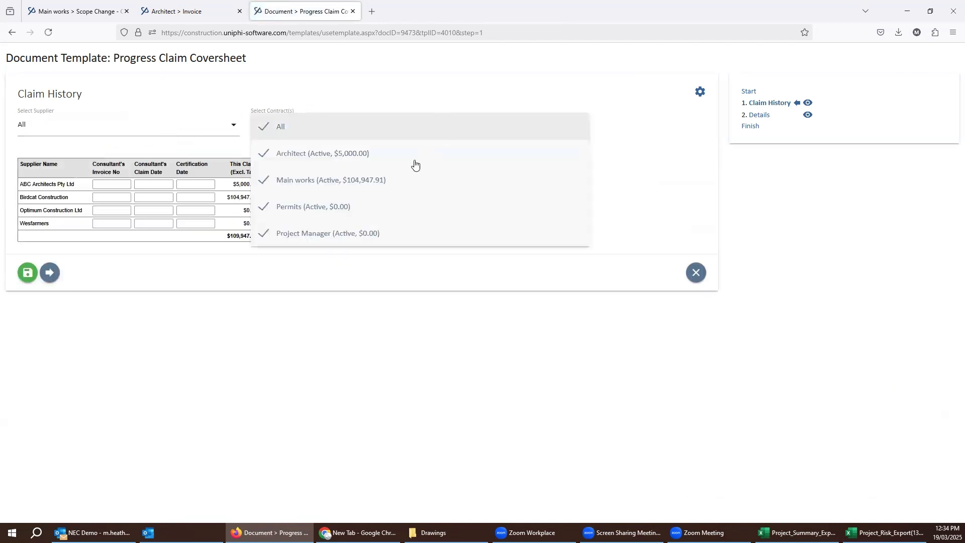
left_click(382, 186)
left_click(382, 205)
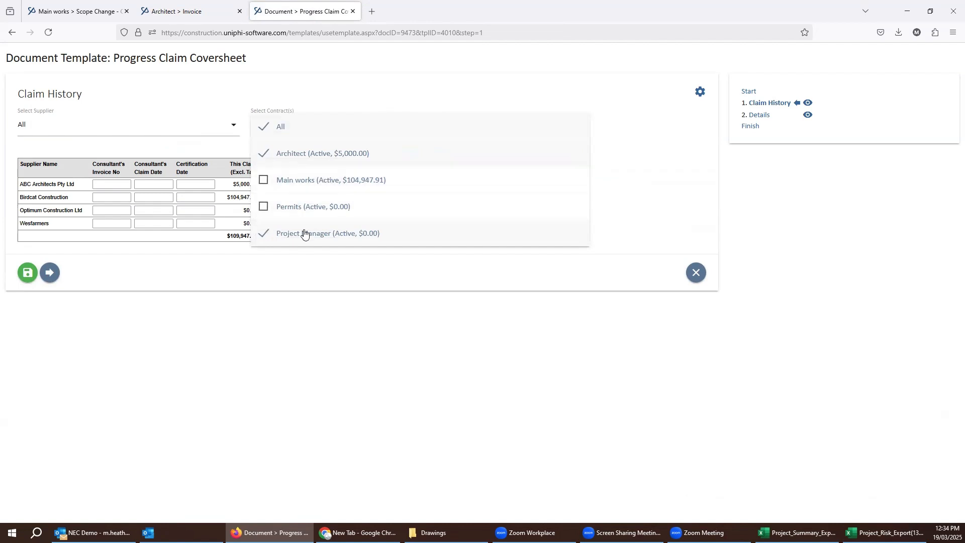
left_click(259, 83)
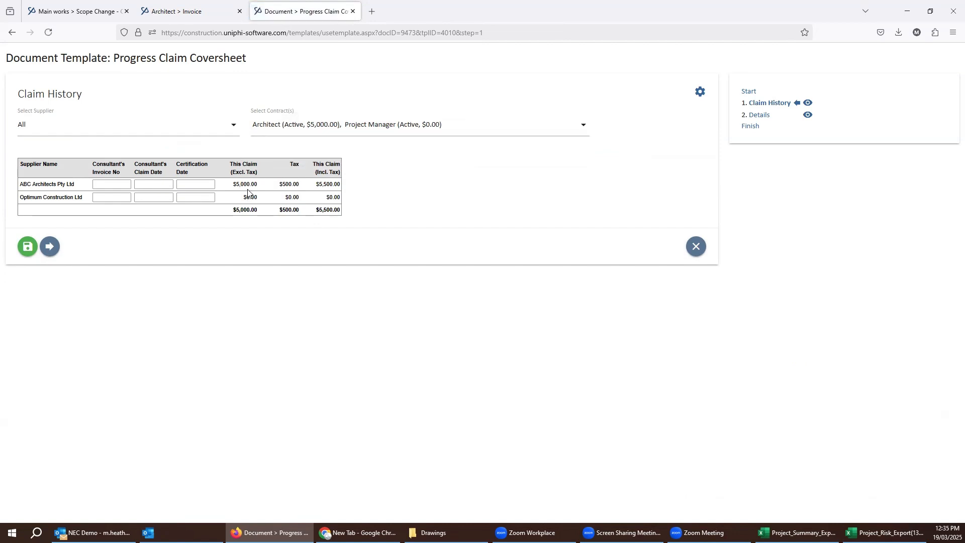
Enter claim and certification dates of 12/03/2025 and 19/03/2025 for ABC Architects, and 19/03/2025 and 12/03/2025 for Optimum Construction.
left_click(159, 184)
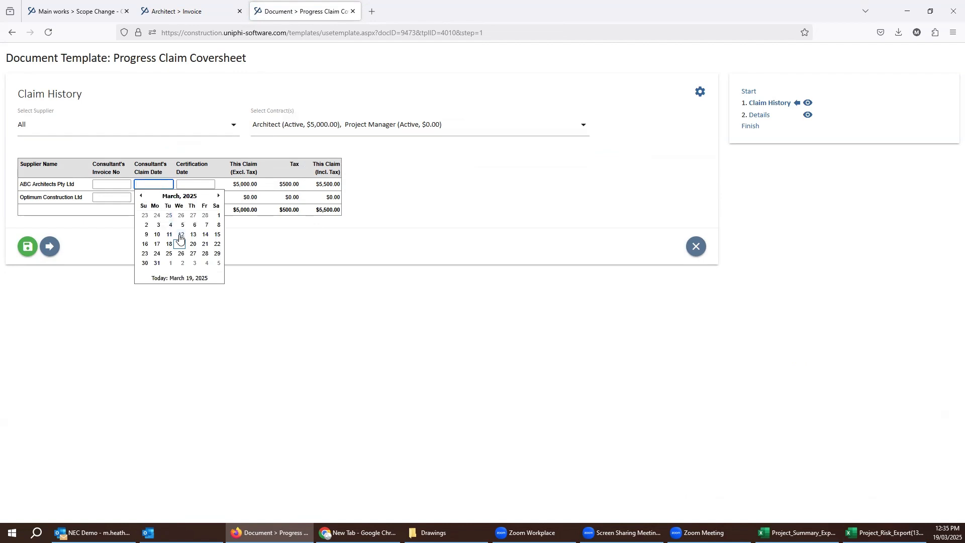
left_click(181, 235)
left_click(181, 187)
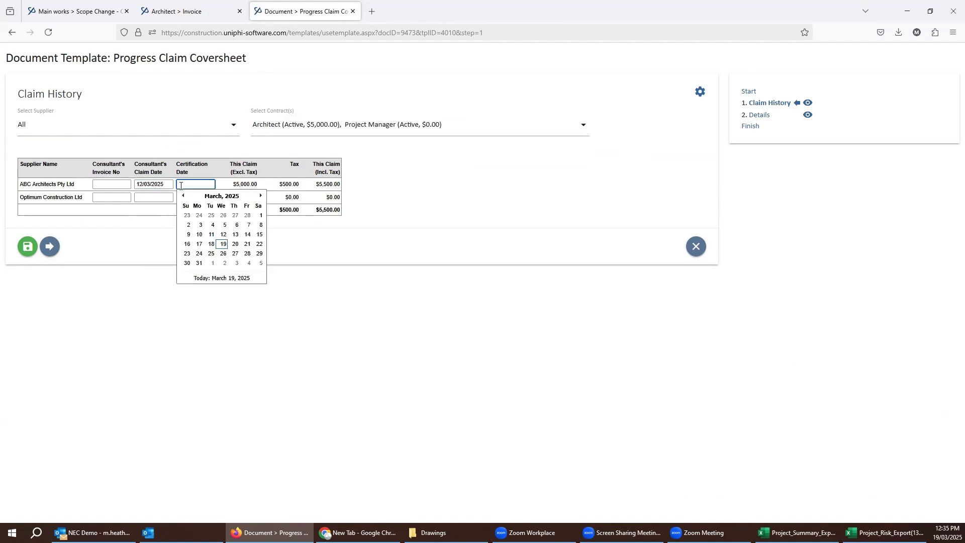
left_click(223, 243)
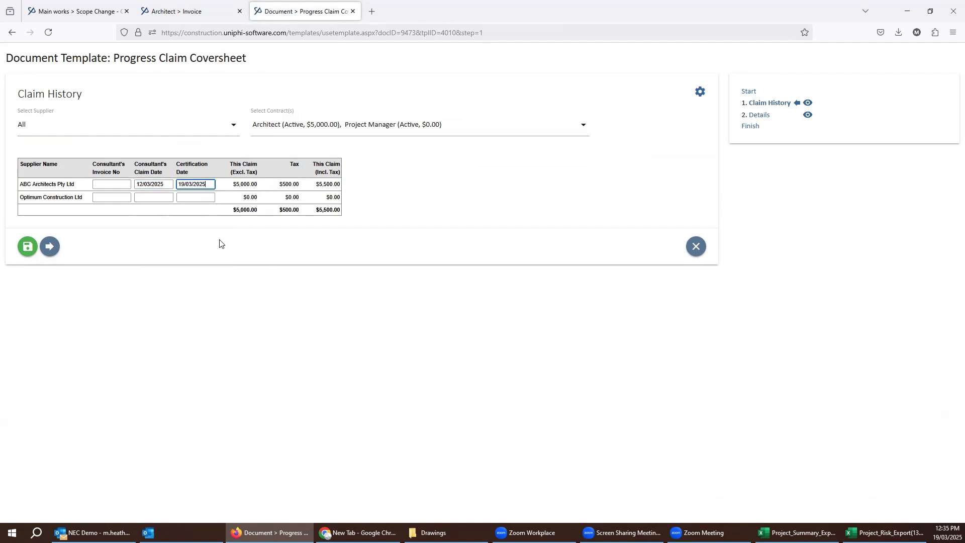
left_click(159, 198)
left_click(179, 256)
left_click(197, 198)
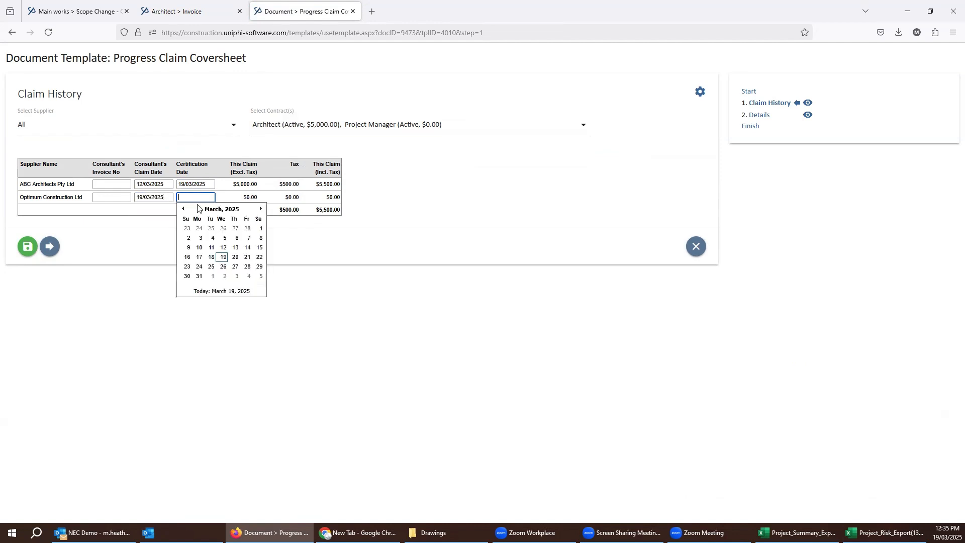
left_click(223, 247)
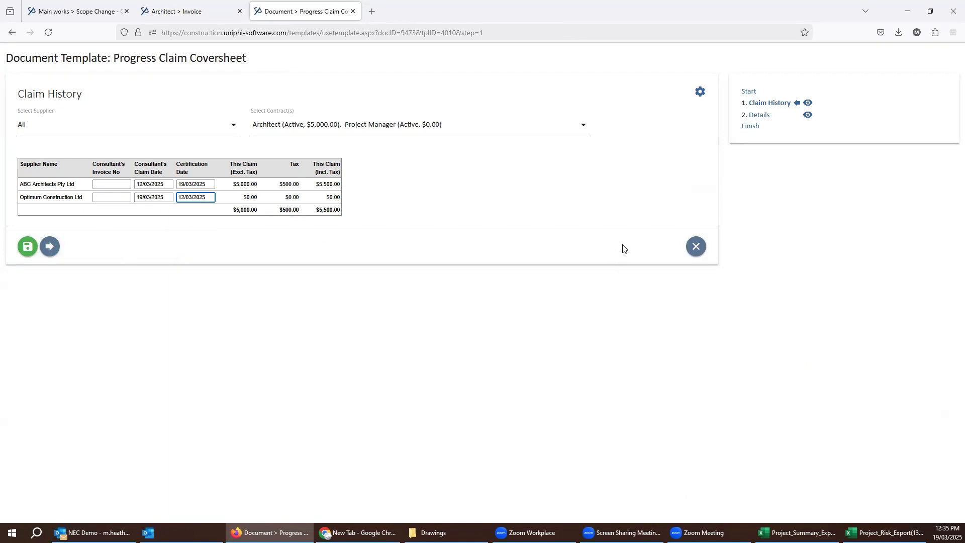
Review the coversheet's Details section with its project, client and claim period text, and close the document.
left_click(759, 115)
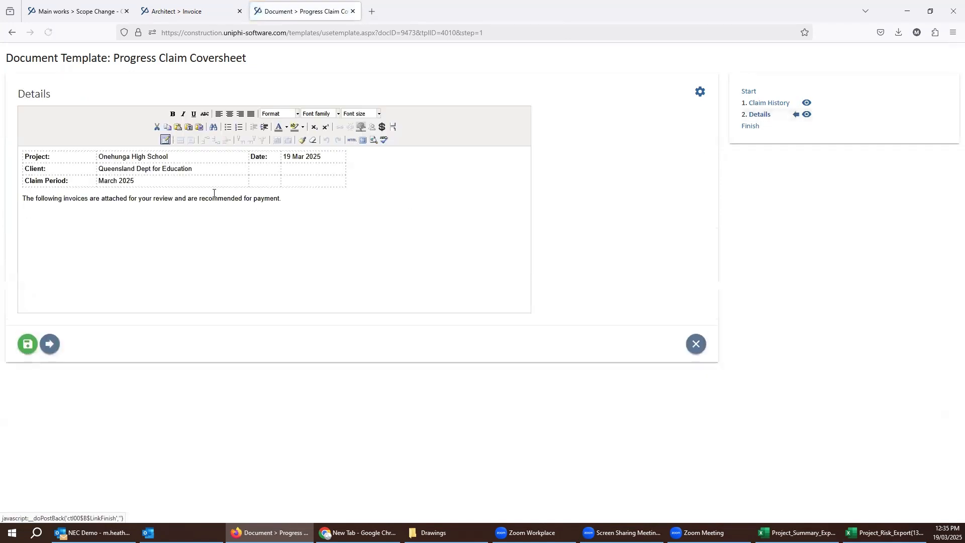
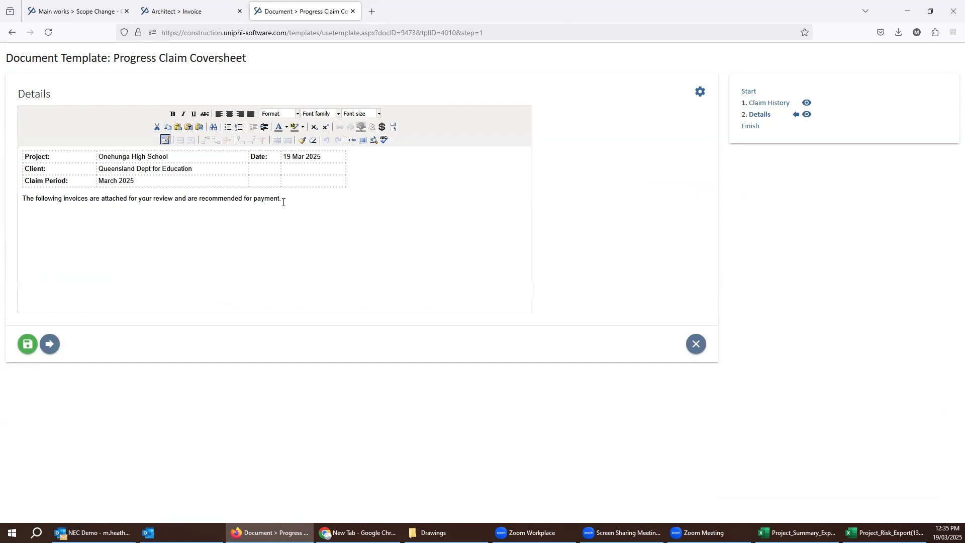
left_click(352, 12)
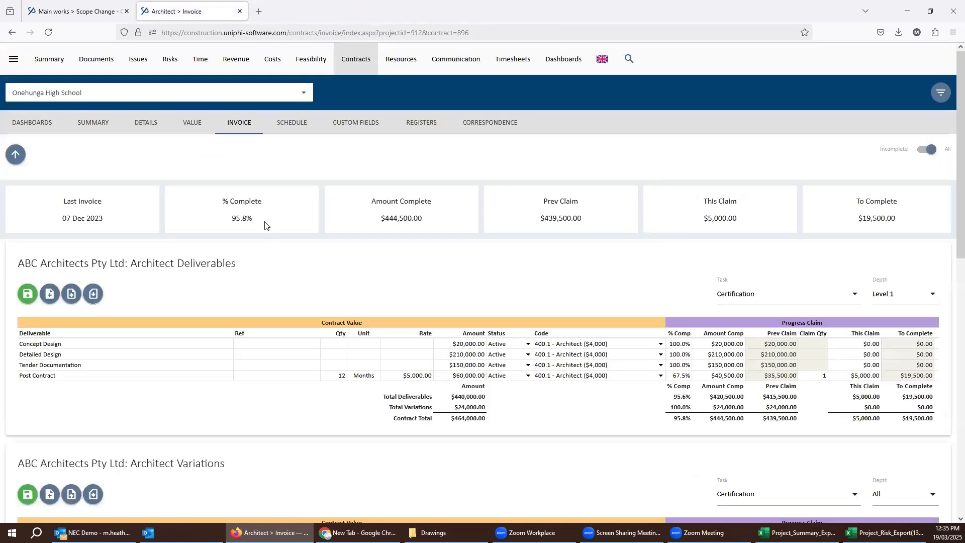
Return from the Architect invoice page to the project's contract list to reach the Main works contract.
left_click(37, 132)
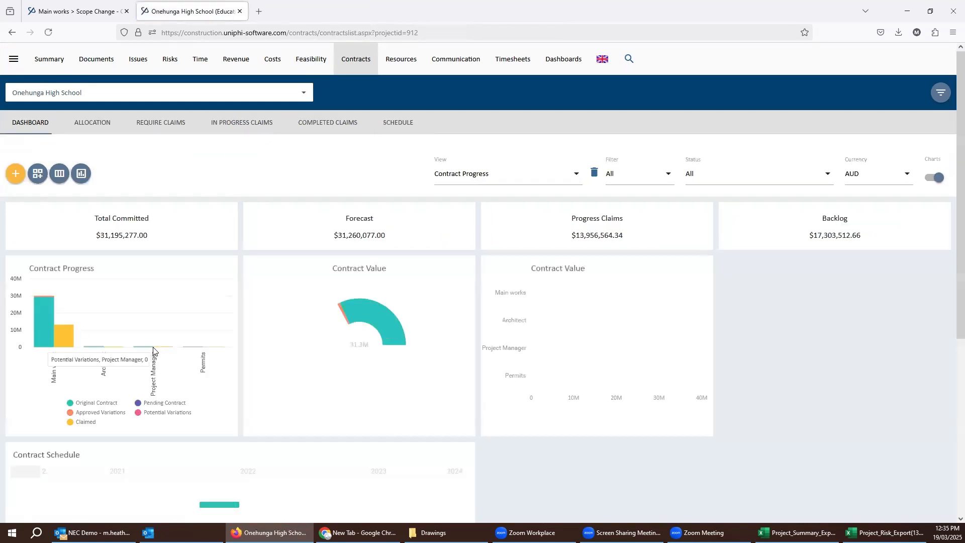
scroll(153, 351, "down", 5)
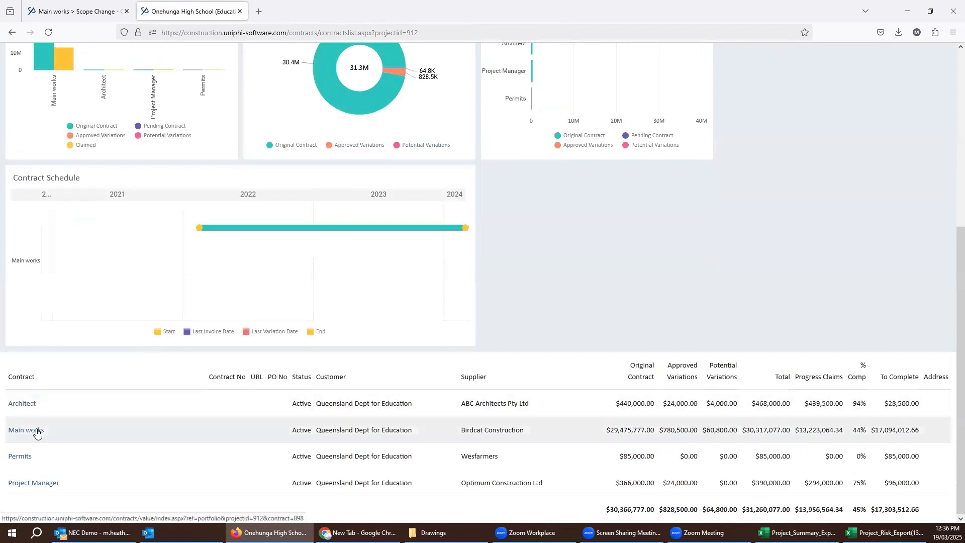
Open the invoice page of the Main works contract and review its variations and claim adjustments.
left_click(36, 431)
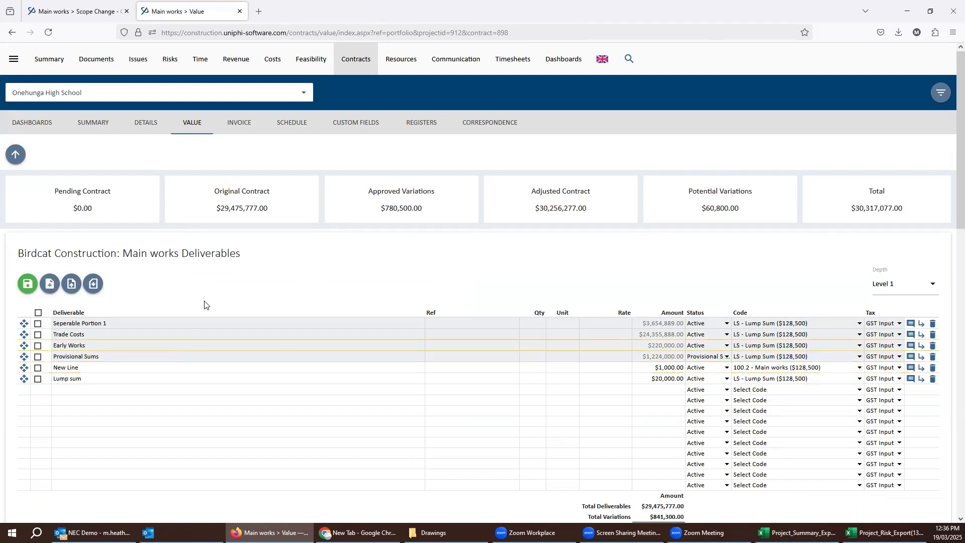
left_click(236, 134)
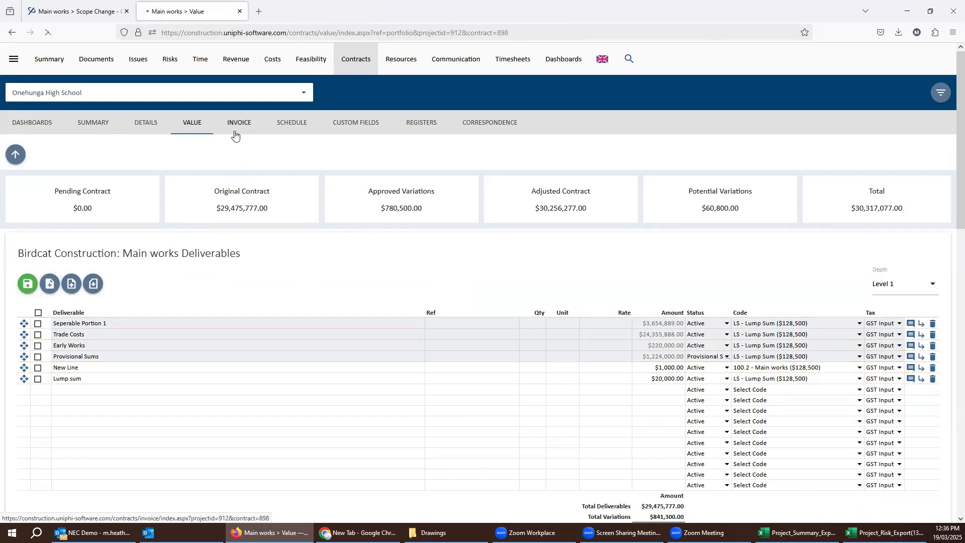
scroll(304, 214, "down", 3)
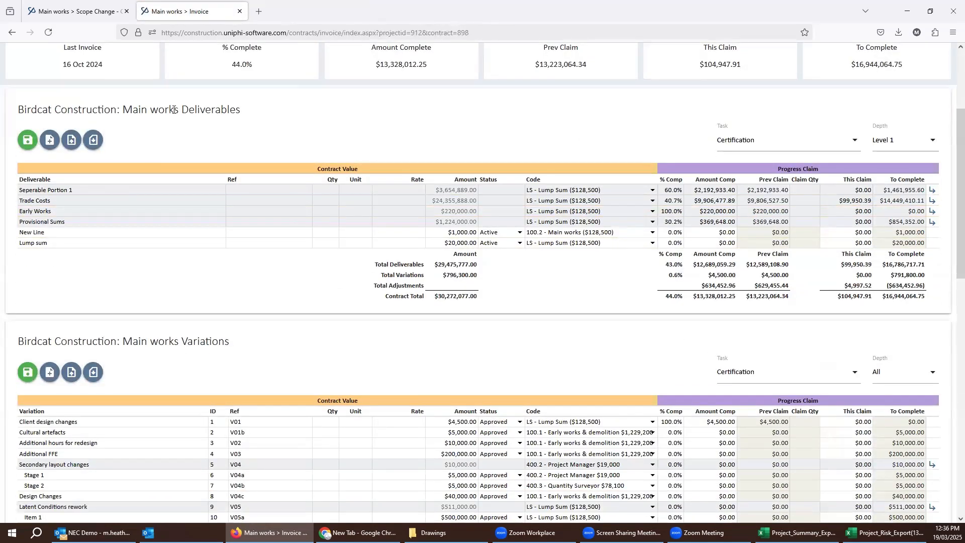
triple_click(143, 342)
scroll(203, 360, "down", 4)
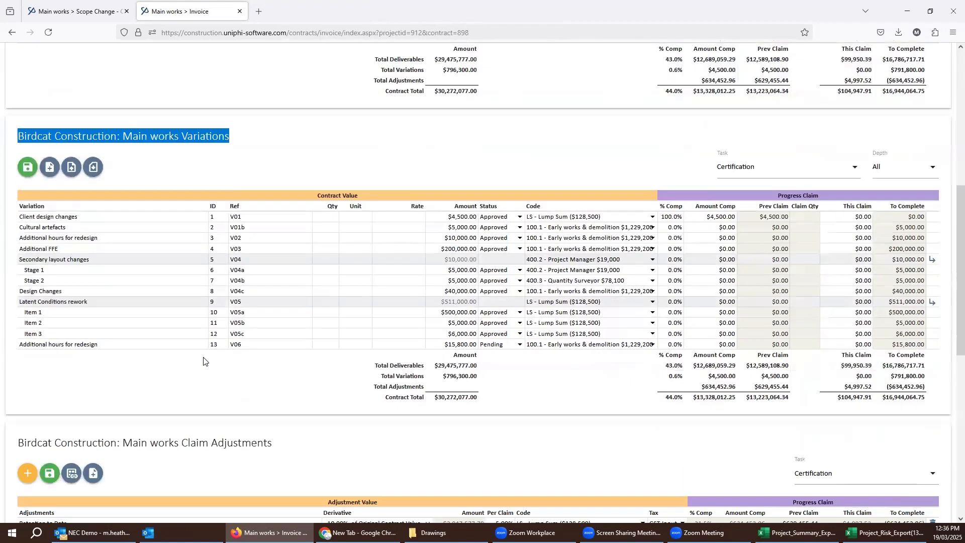
scroll(203, 360, "down", 1)
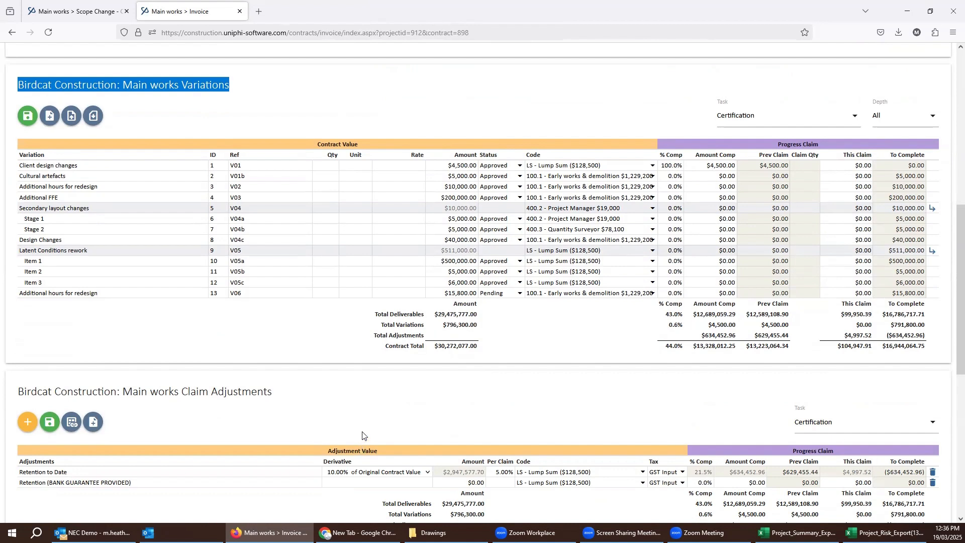
scroll(378, 406, "up", 1)
scroll(378, 407, "up", 1)
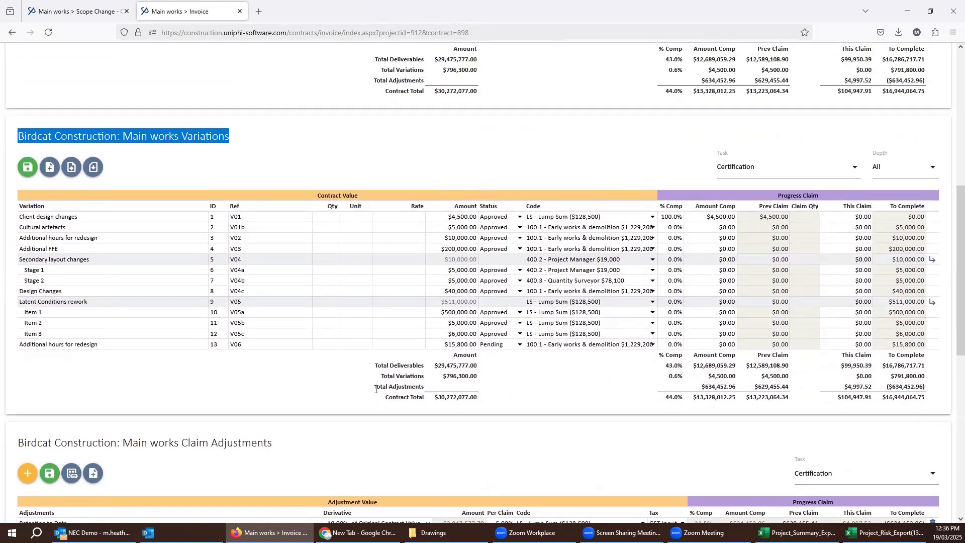
Switch the Main works variations to the Assessment task and review the contractor's claim, assessment and claimed-versus-assessed columns.
left_click(800, 172)
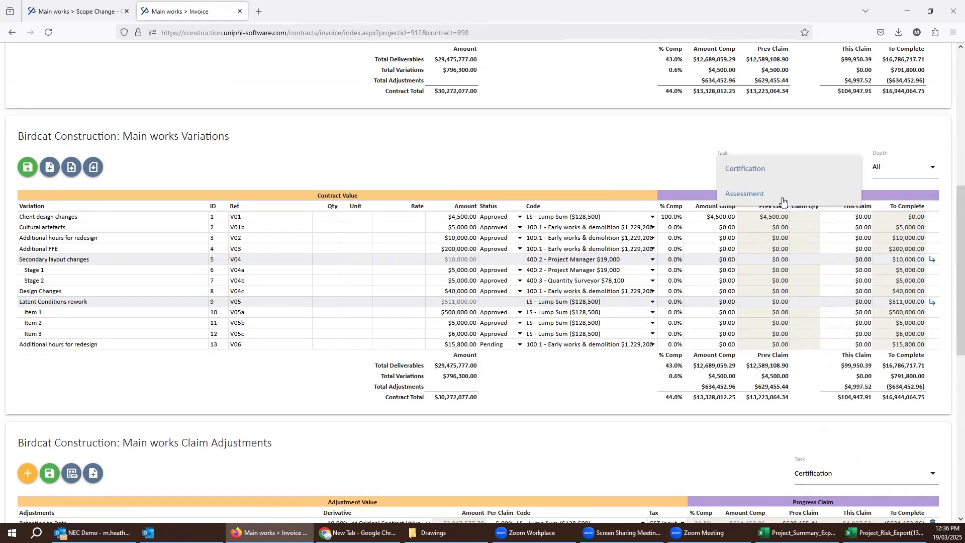
left_click(765, 198)
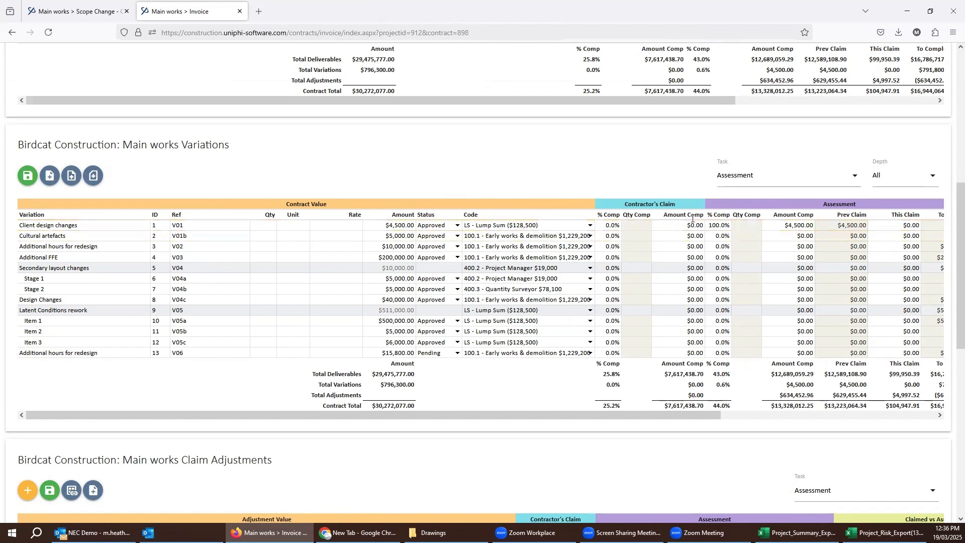
left_click(734, 415)
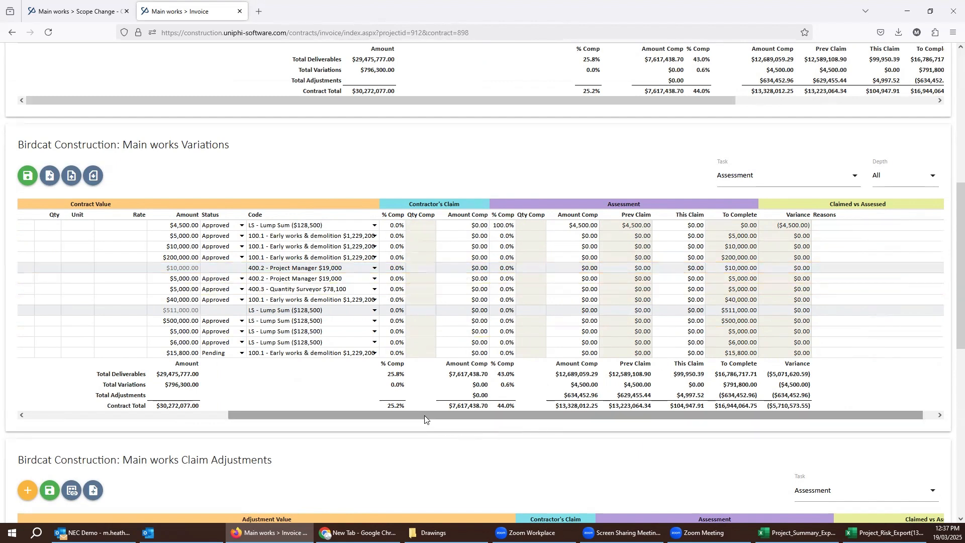
left_click_drag(426, 417, 193, 426)
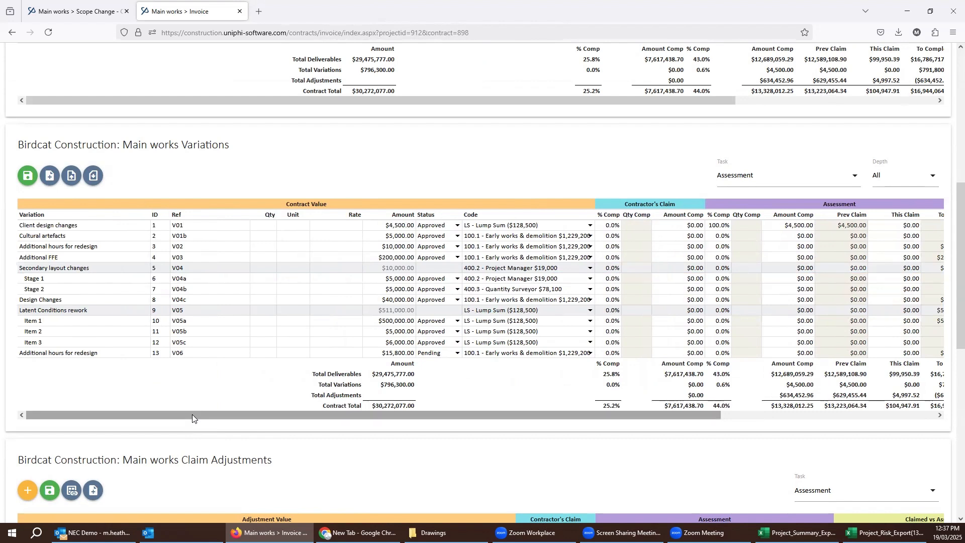
Create a new document from the Main works variations using the Certified Progress Claim template.
left_click(50, 182)
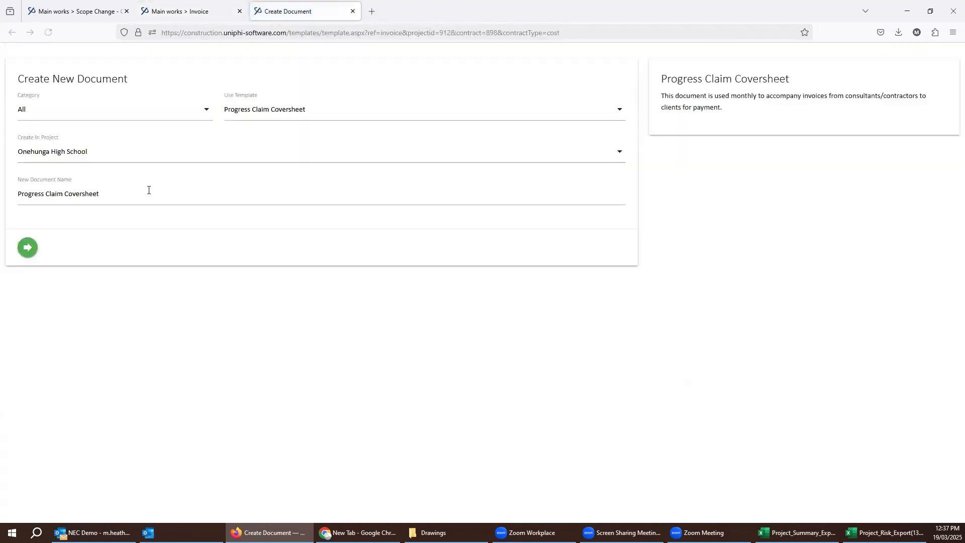
left_click(249, 117)
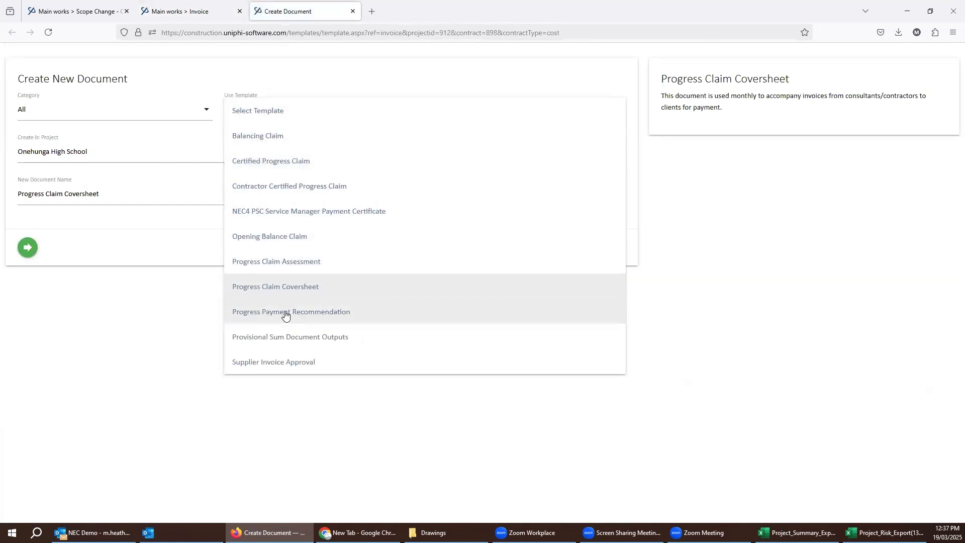
left_click(270, 163)
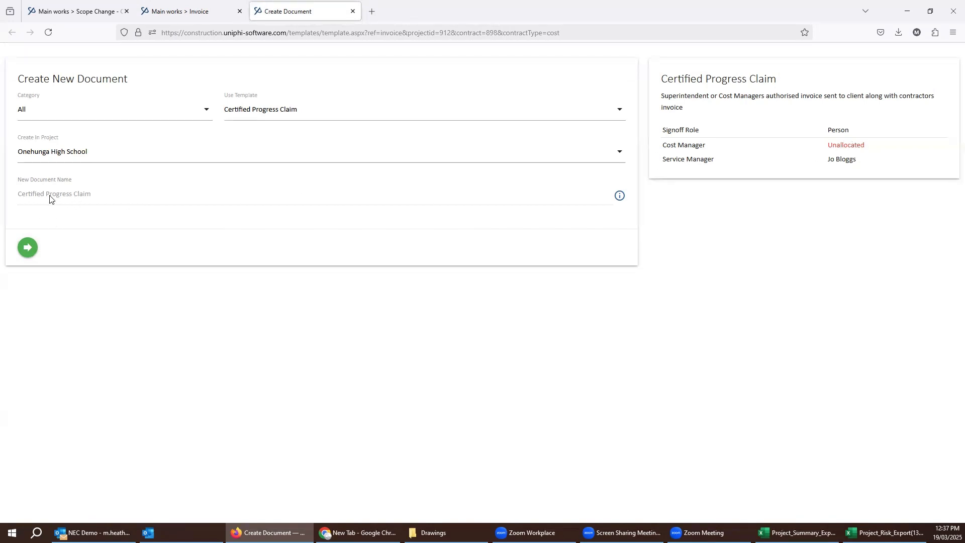
left_click(28, 251)
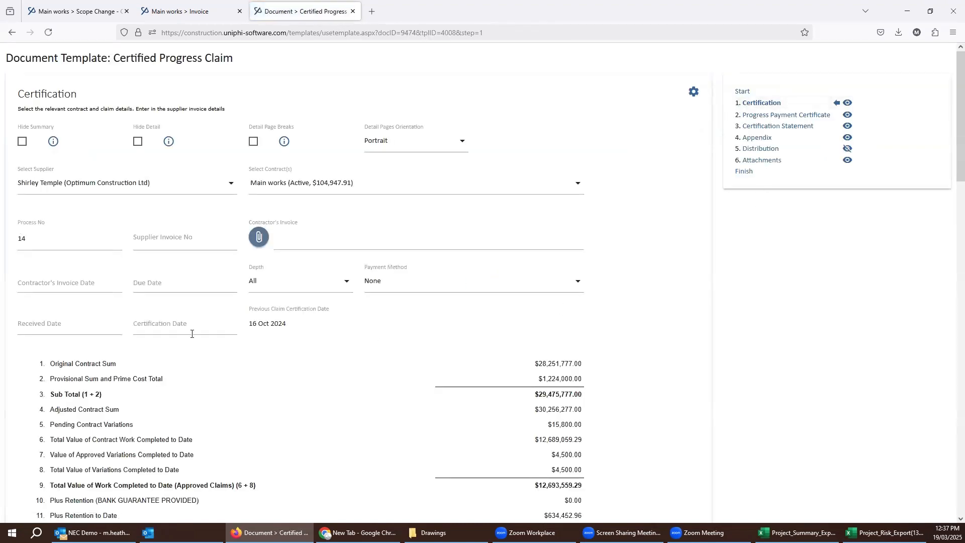
Review the claim summary and contract breakdown, hide the detail, and hide the Certification section from the document.
scroll(304, 369, "down", 2)
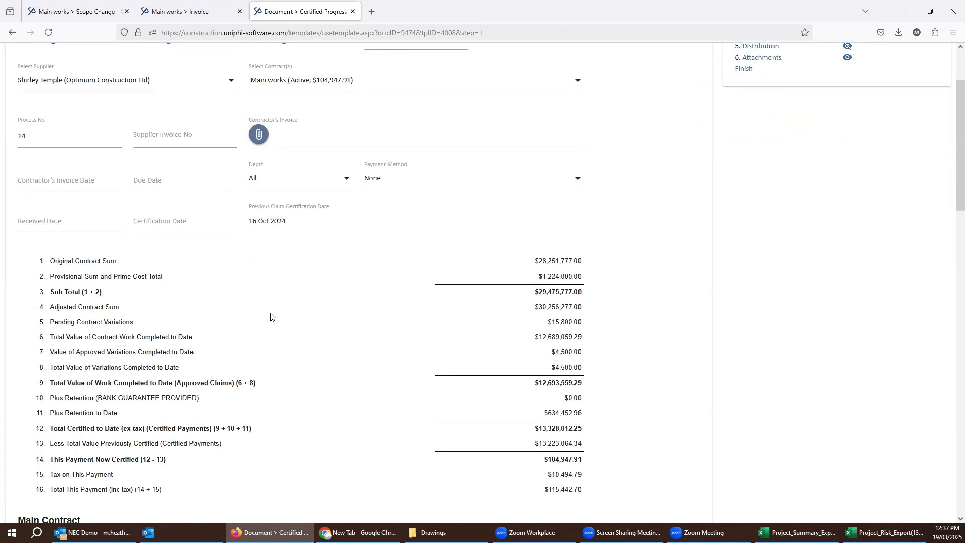
scroll(270, 317, "up", 2)
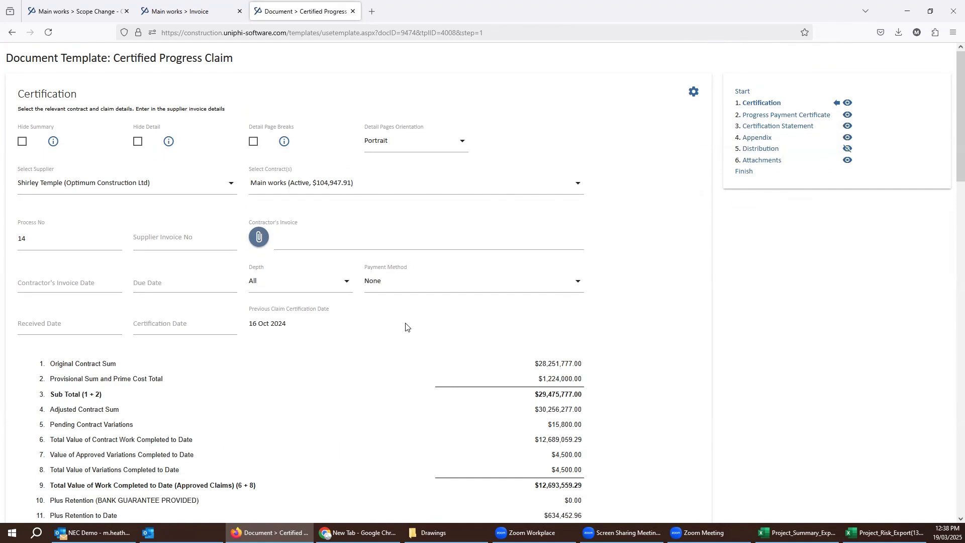
scroll(312, 384, "down", 1)
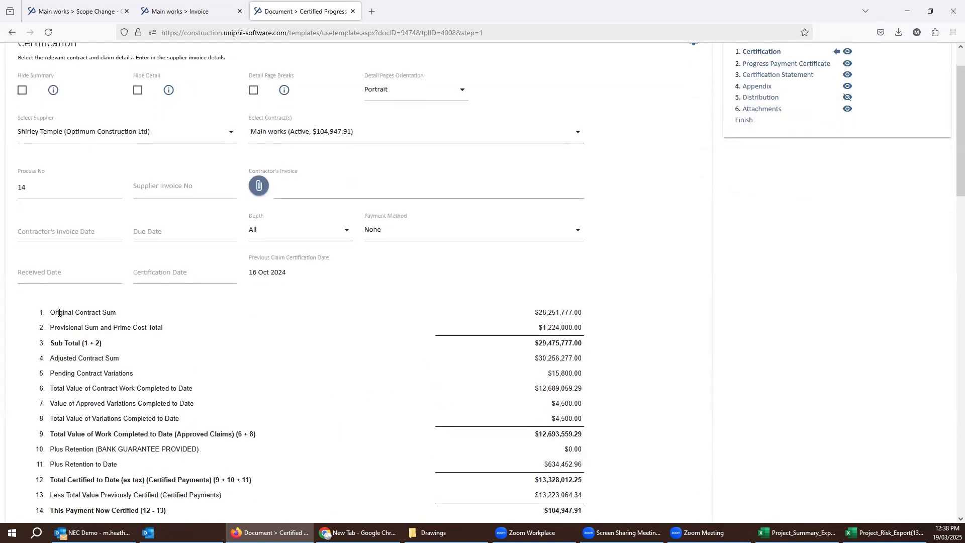
scroll(136, 203, "down", 4)
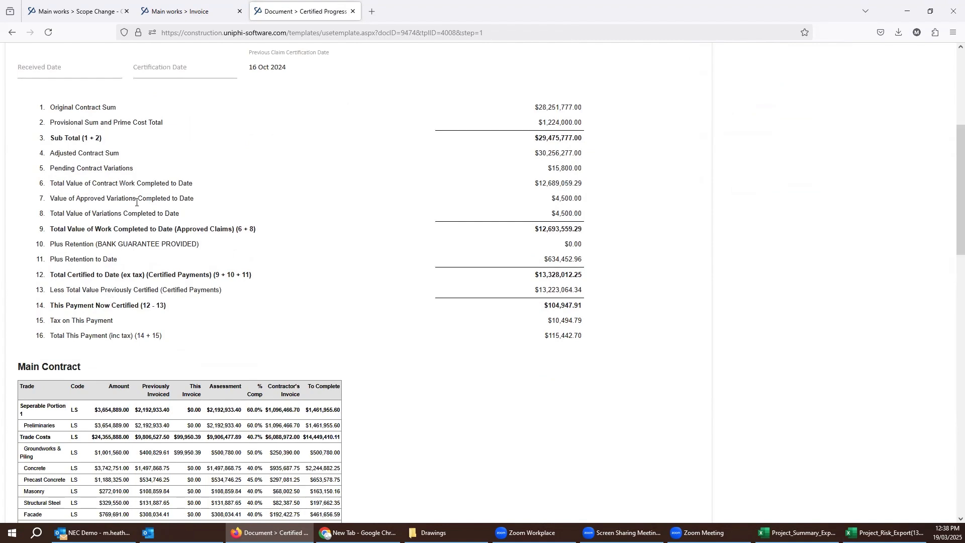
scroll(136, 202, "down", 3)
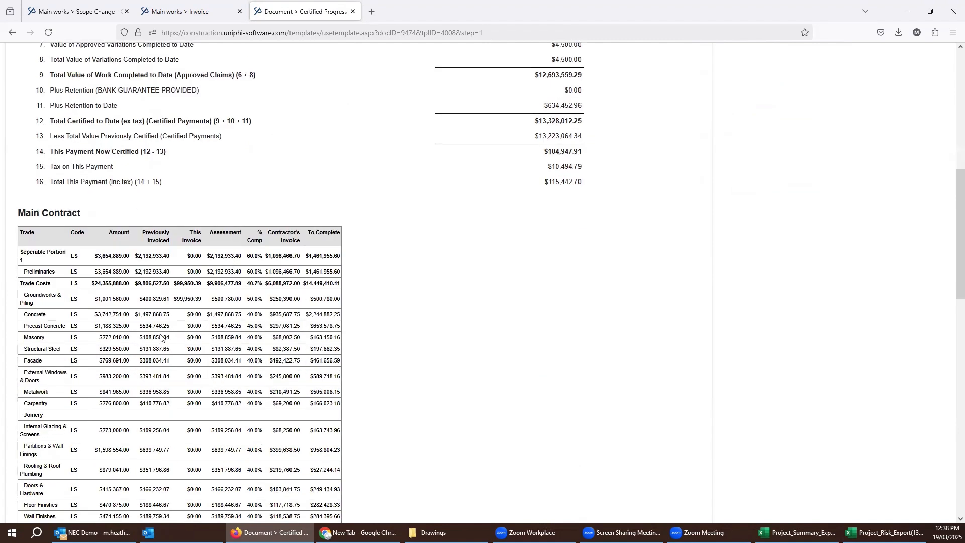
scroll(160, 337, "up", 8)
left_click(134, 142)
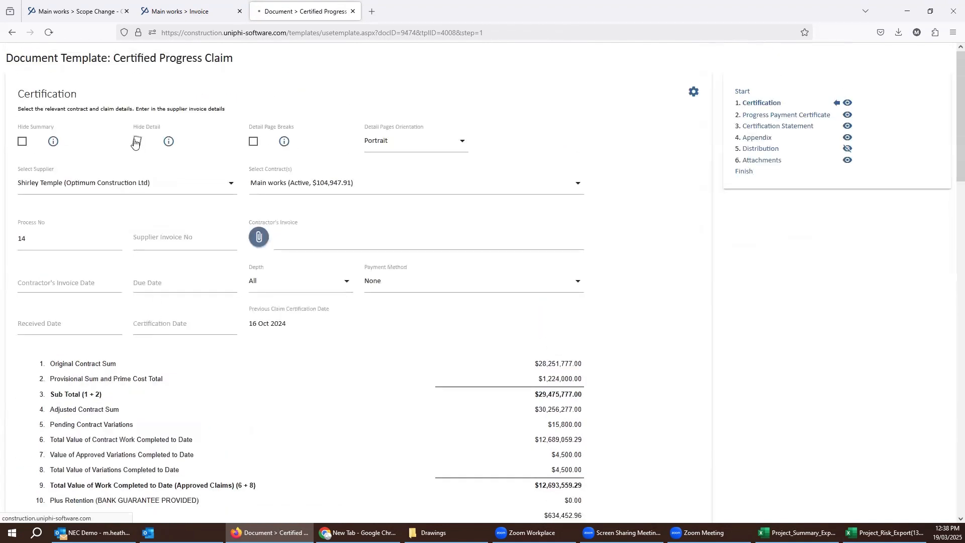
scroll(308, 289, "down", 3)
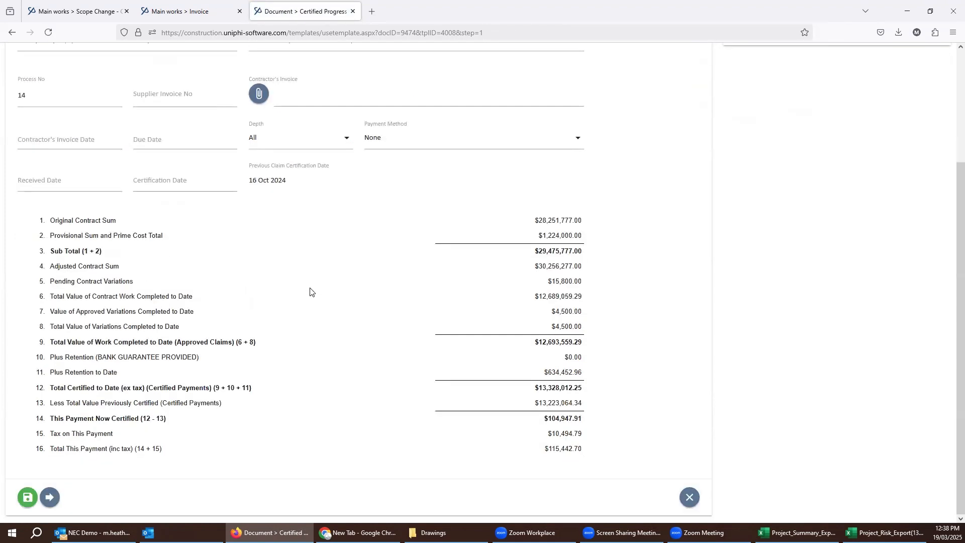
scroll(311, 292, "up", 3)
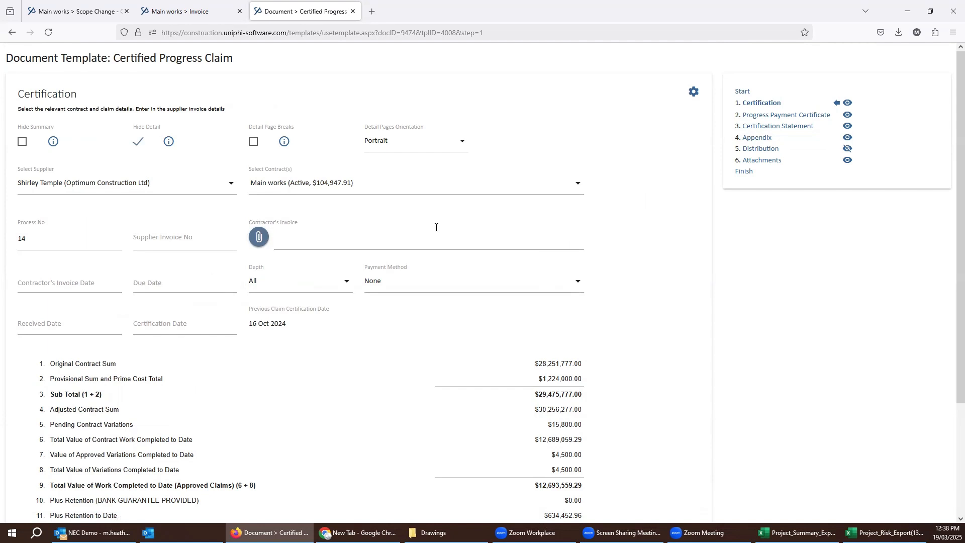
left_click(847, 104)
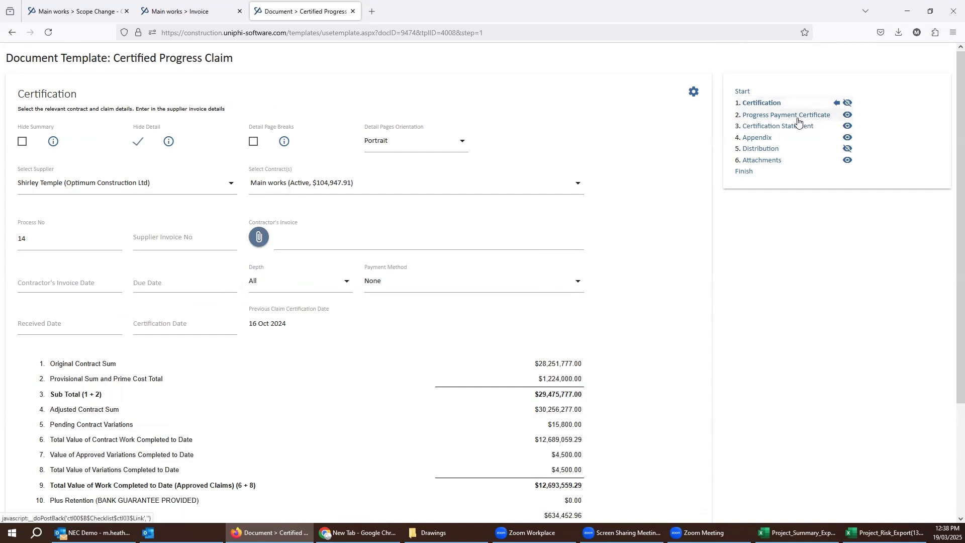
Set the contractor's invoice, received and certification dates to 12/03/2025, and open the Progress Payment Certificate section.
left_click(786, 117)
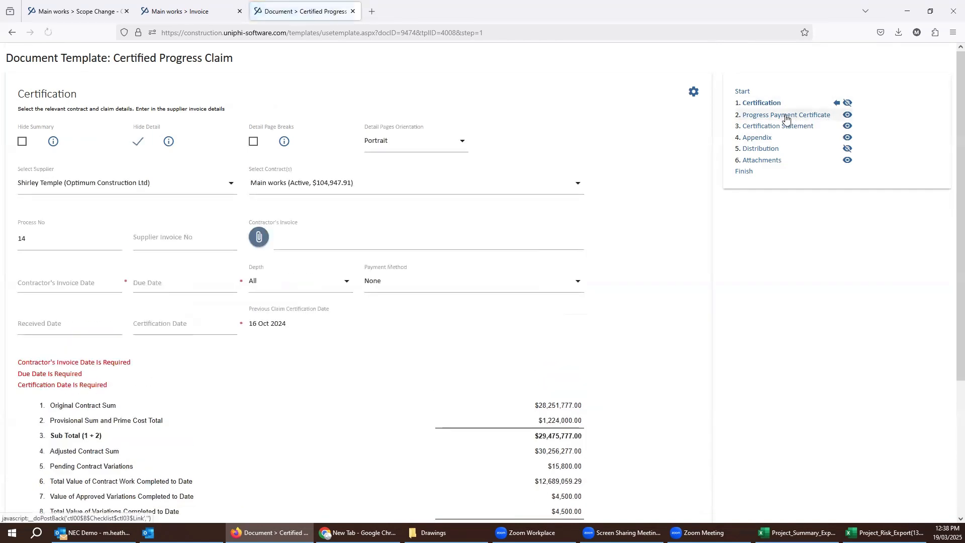
left_click(56, 290)
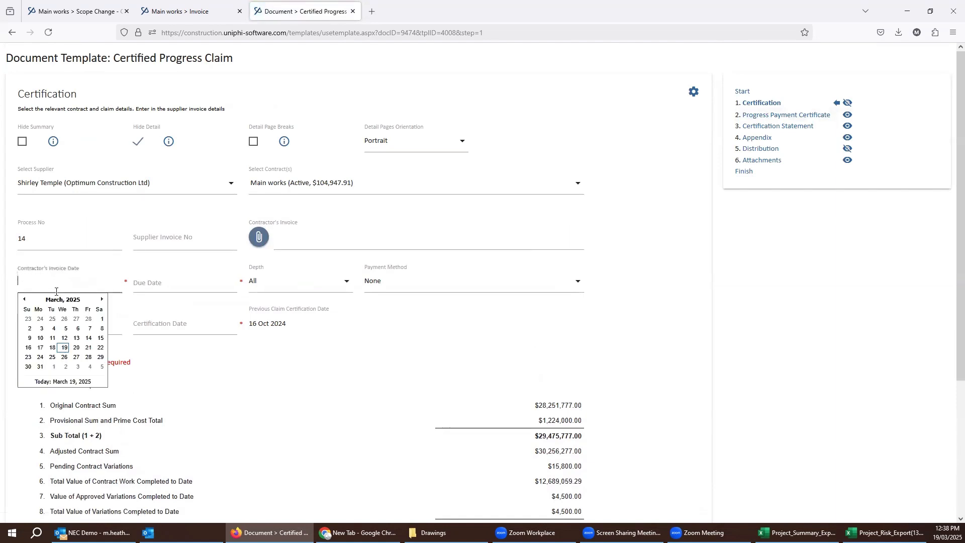
left_click(65, 338)
left_click(96, 324)
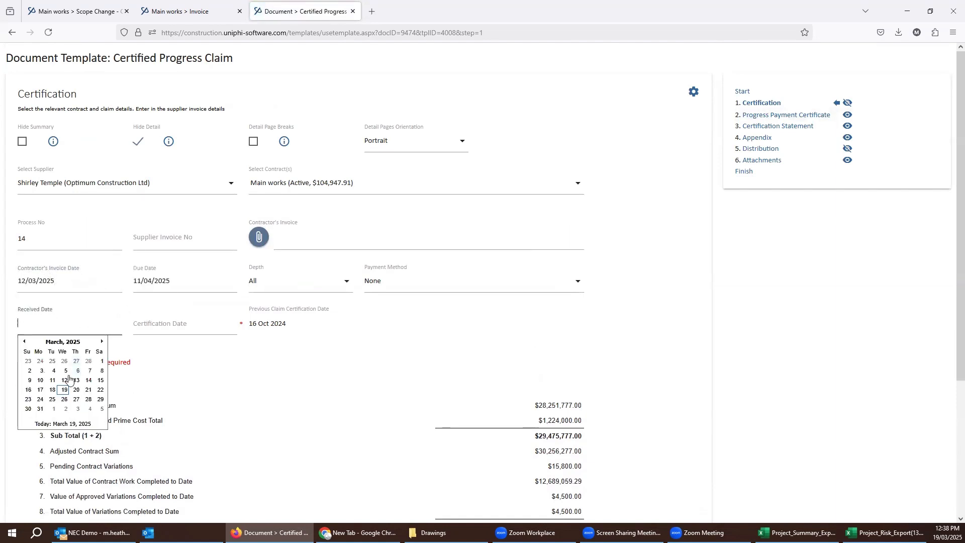
left_click(69, 383)
left_click(150, 329)
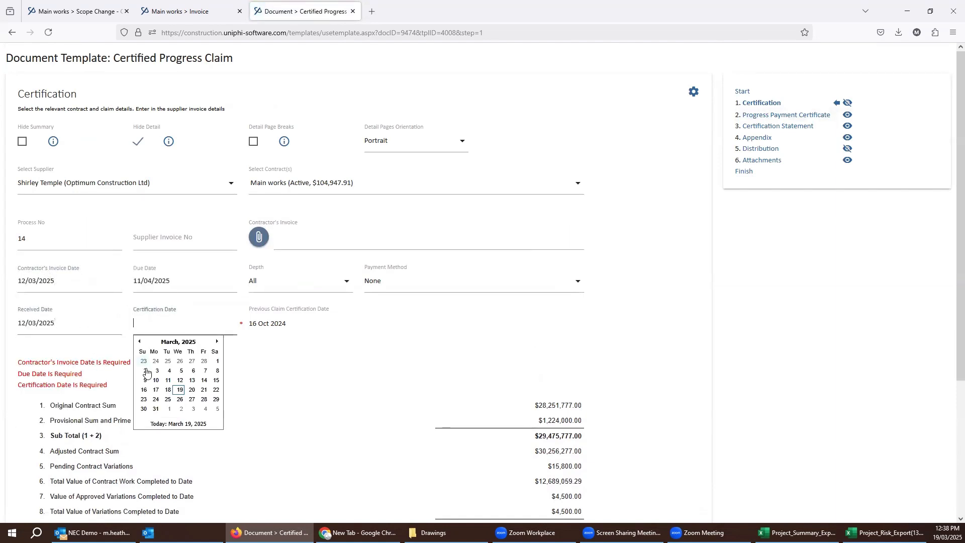
left_click(183, 383)
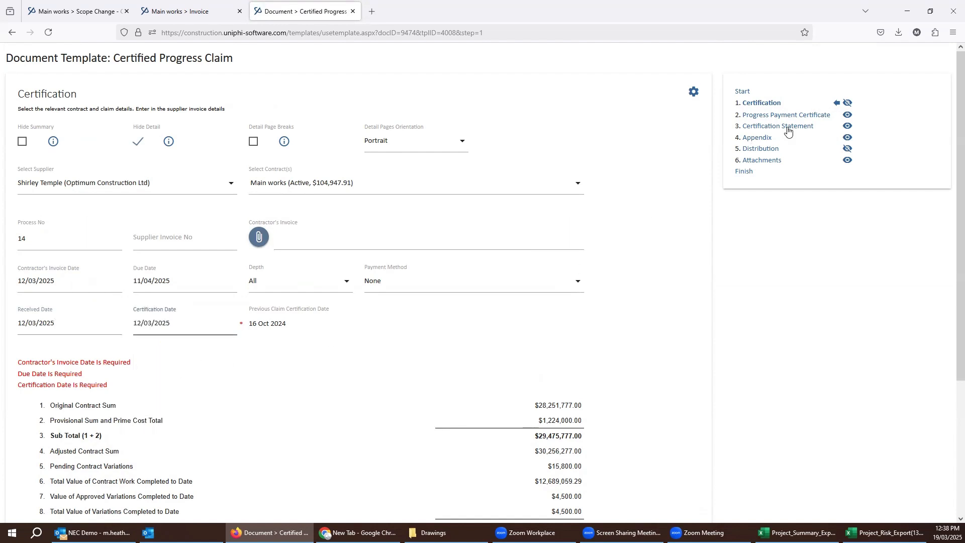
left_click(802, 117)
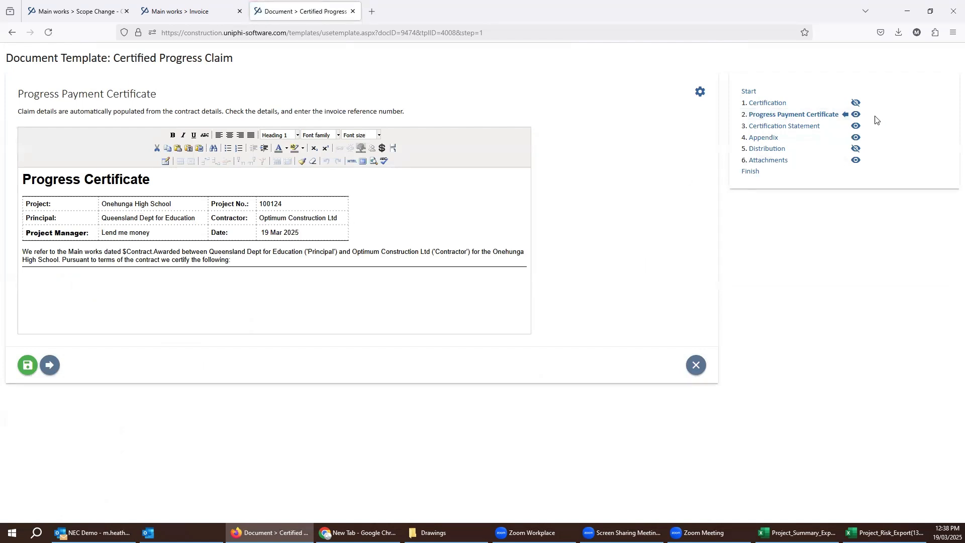
Review the Certification Statement, Certification and Appendix sections, including the appendix's deliverable, variation and claim adjustment tables.
left_click(810, 129)
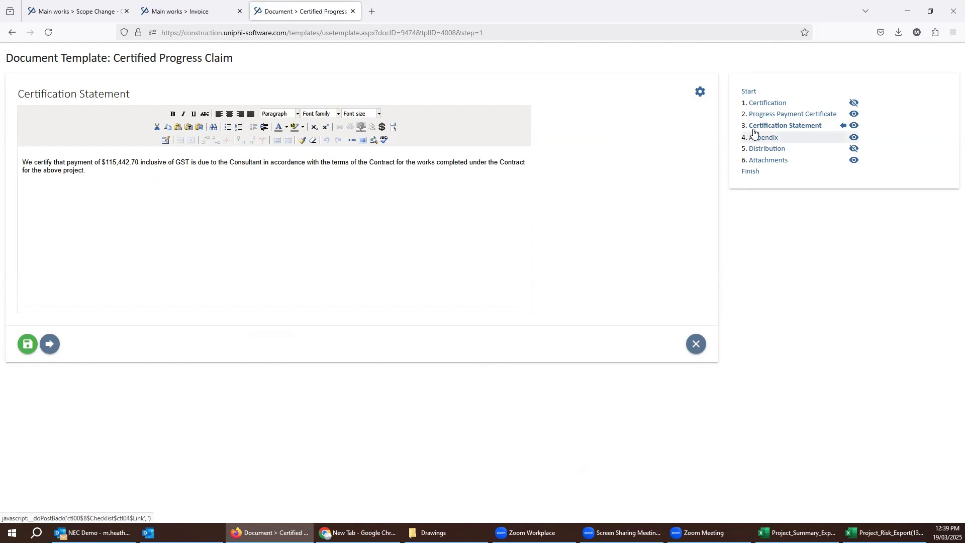
left_click(767, 104)
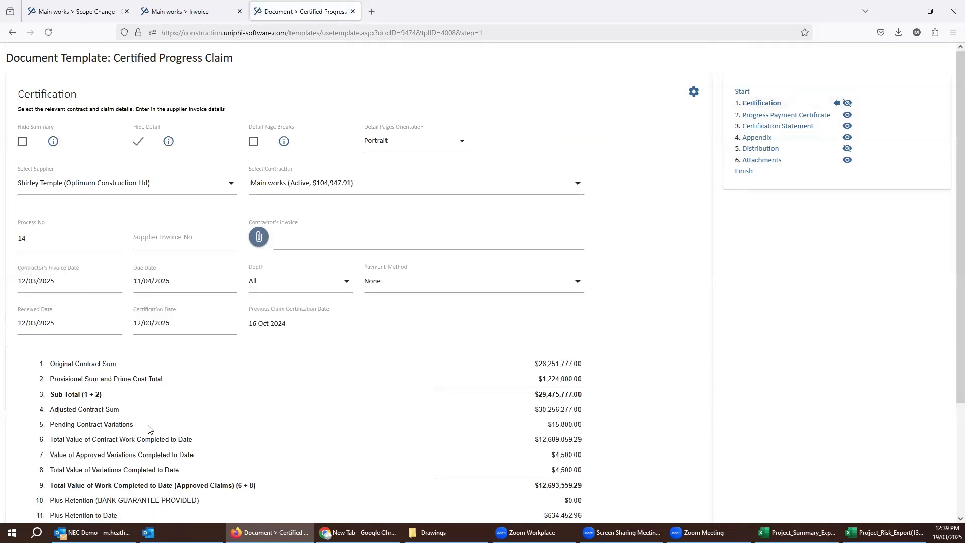
scroll(271, 427, "down", 2)
scroll(271, 420, "up", 2)
left_click(766, 139)
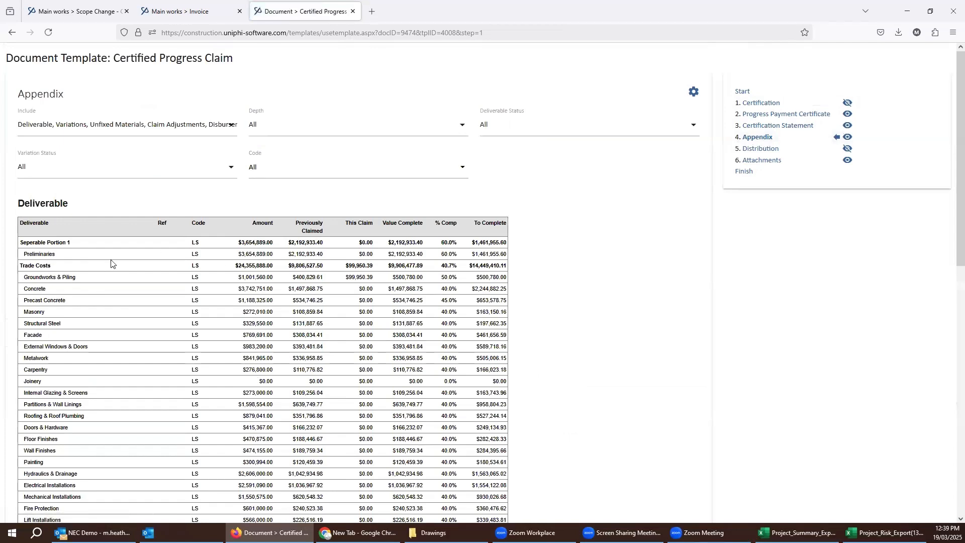
scroll(286, 266, "down", 15)
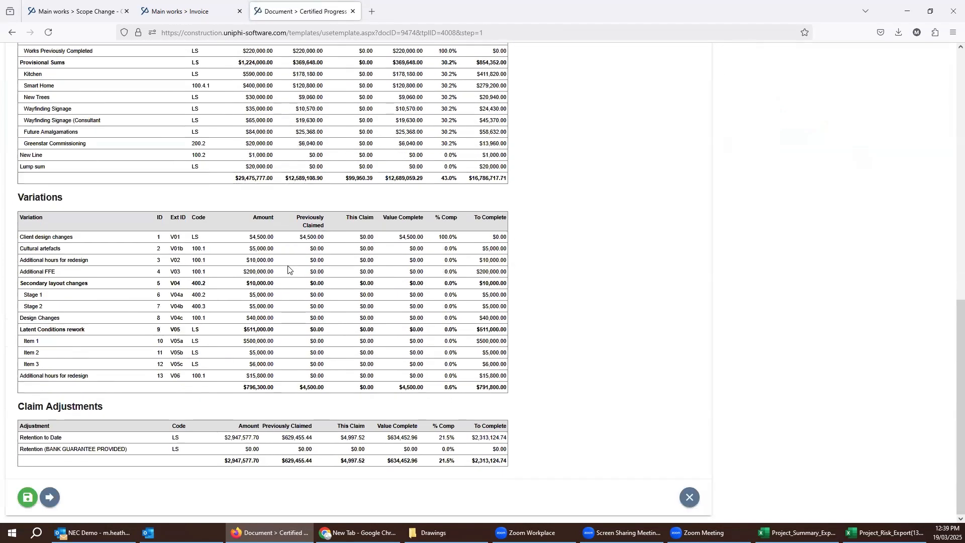
scroll(288, 270, "up", 15)
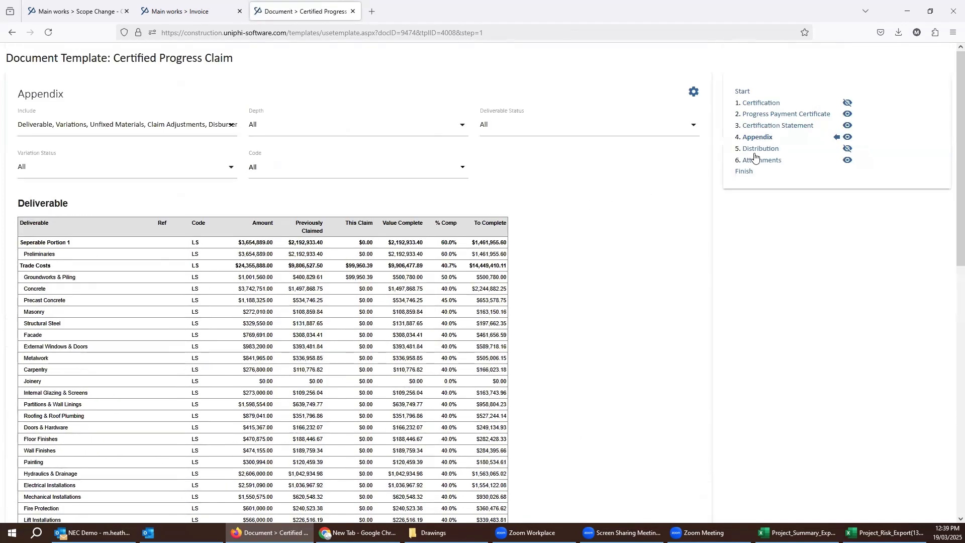
left_click(767, 126)
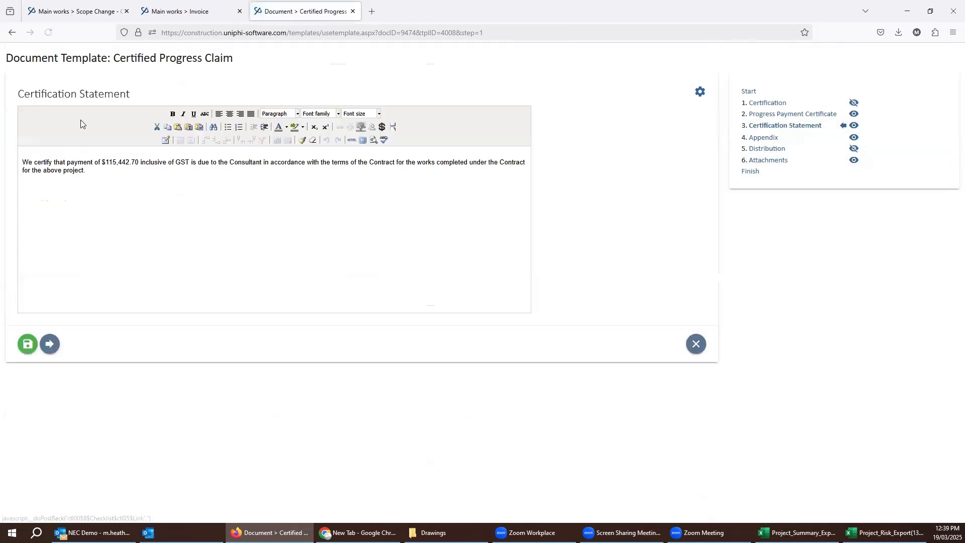
View the template variables available for insertion into the Certification Statement, and close the list without inserting any.
left_click(382, 126)
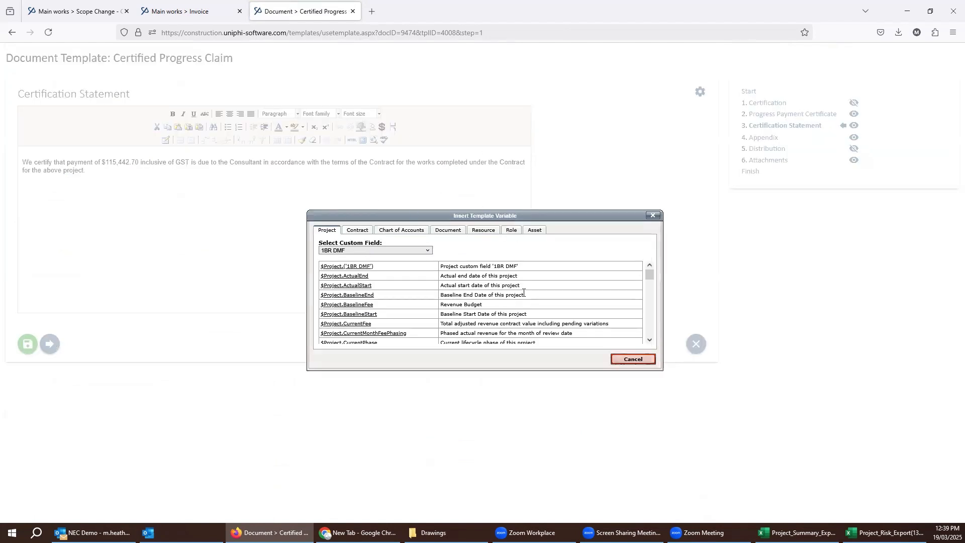
left_click(627, 361)
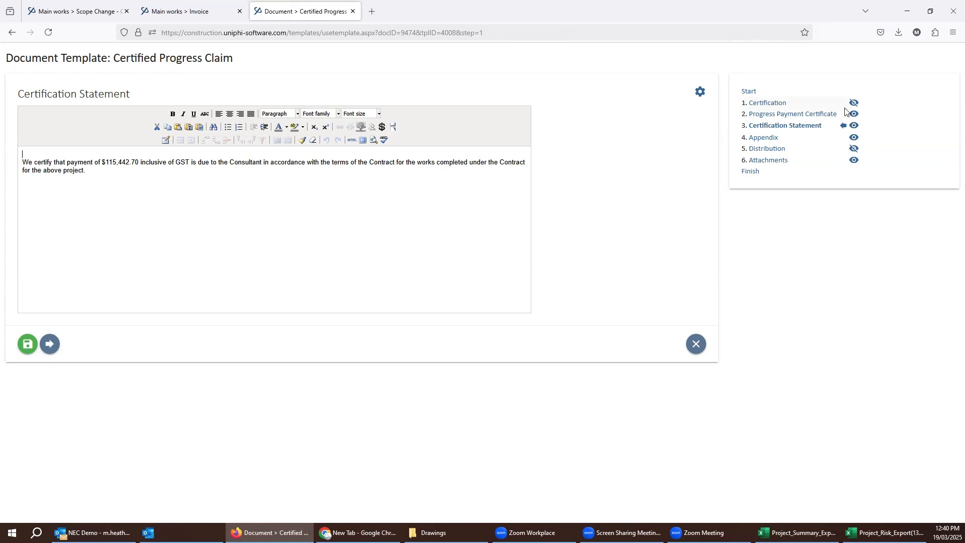
Show the detail again in the Certification section and review the summary and Main Contract breakdown.
left_click(775, 105)
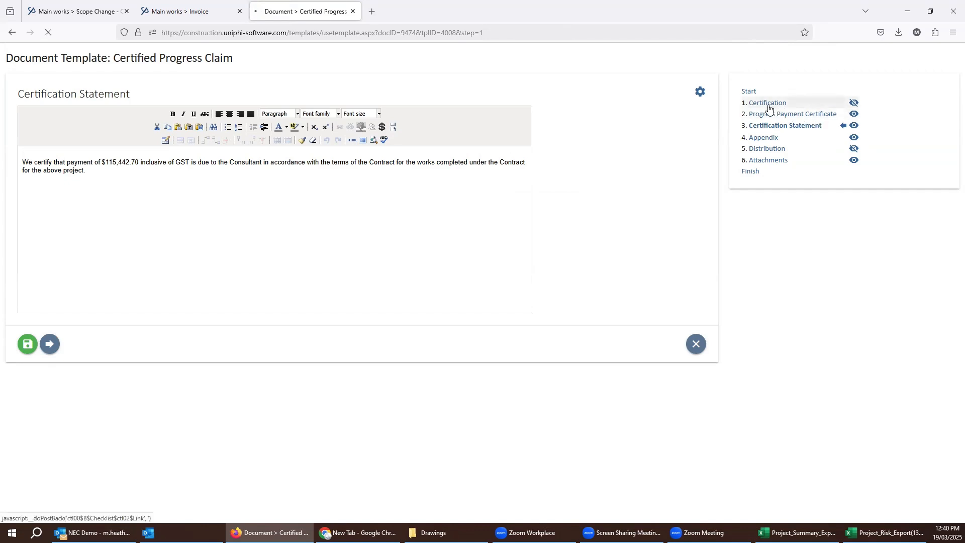
scroll(407, 257, "down", 3)
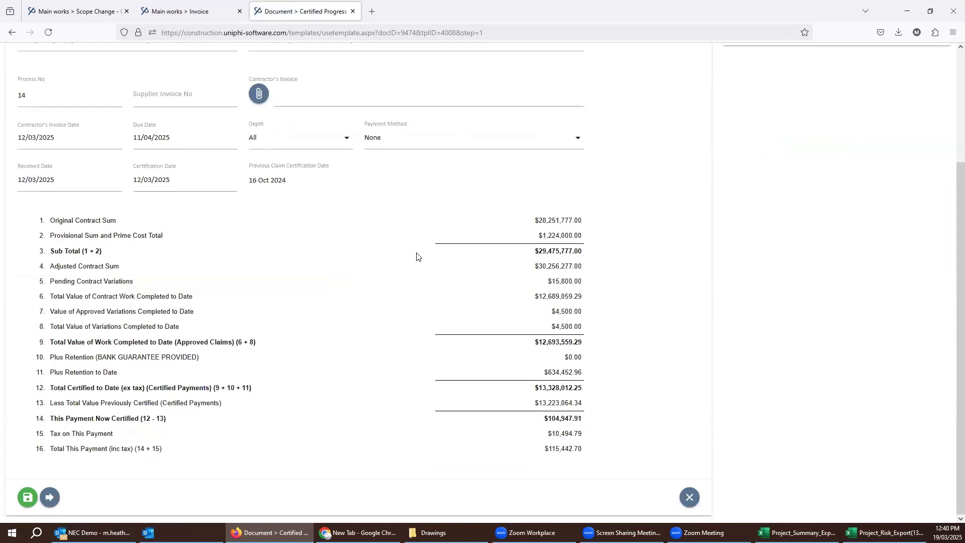
scroll(417, 254, "up", 3)
left_click(141, 142)
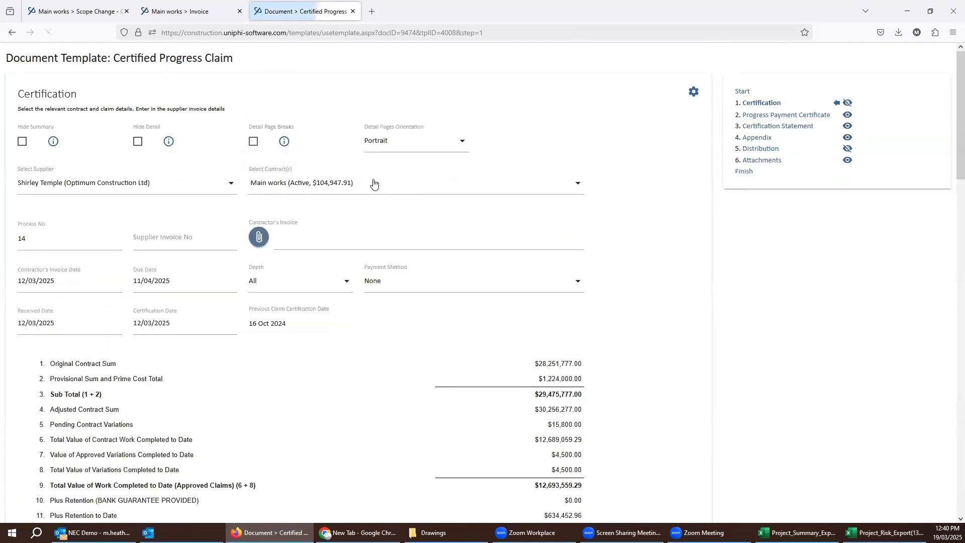
scroll(374, 183, "down", 5)
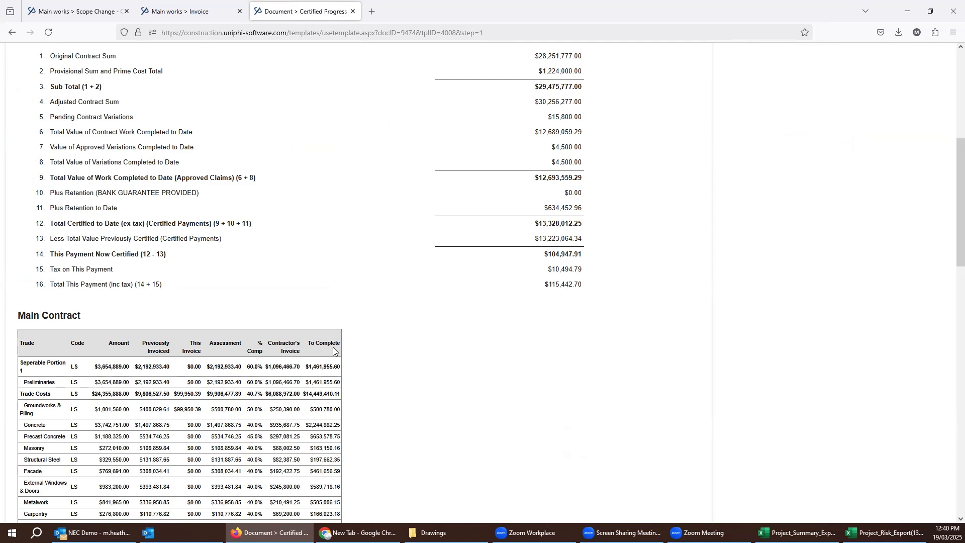
scroll(333, 347, "up", 6)
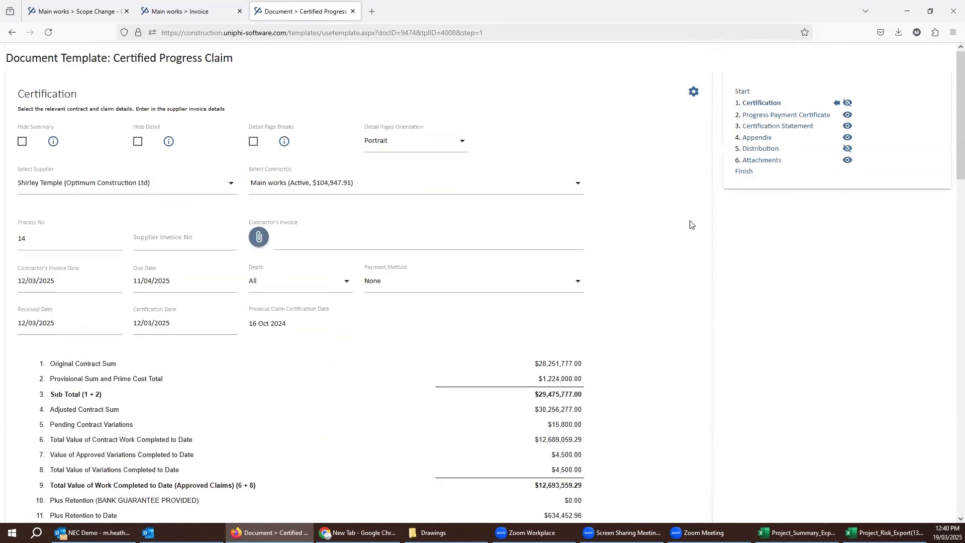
Attach developing-project-data-analytics-skills.pdf to the document's Attachments section.
left_click(770, 164)
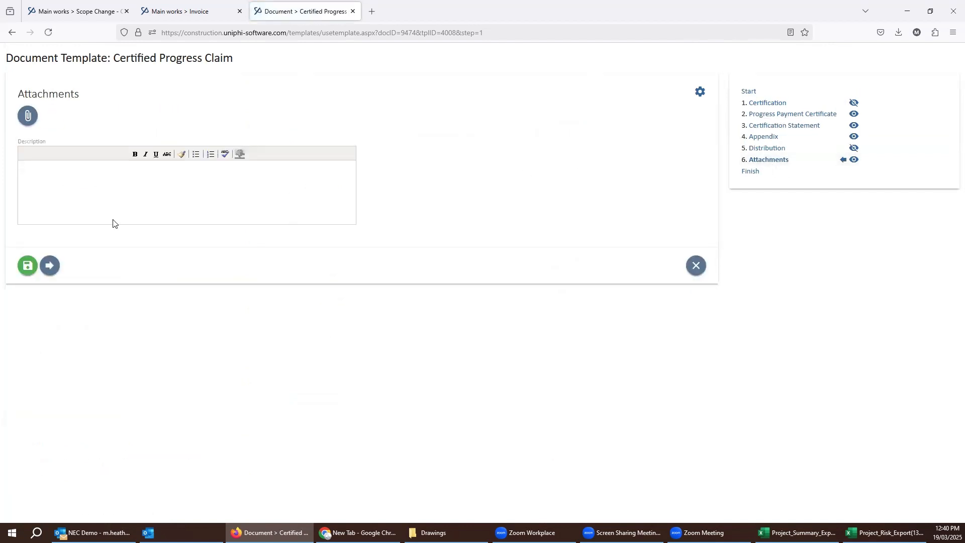
left_click(443, 533)
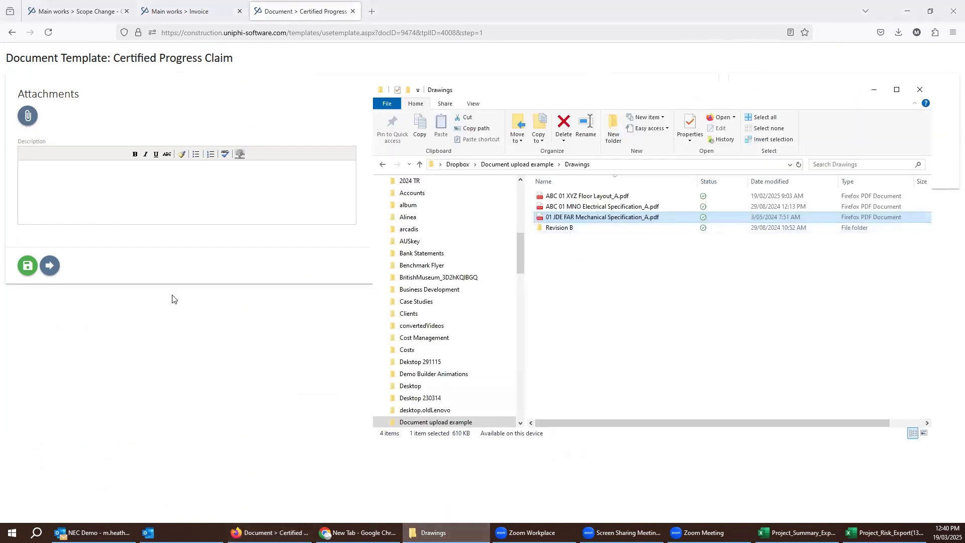
left_click(29, 118)
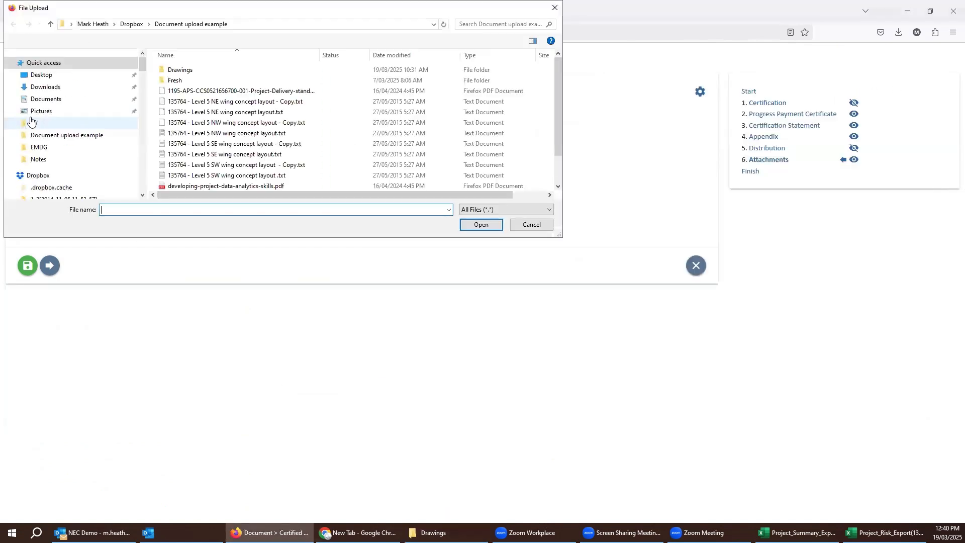
double_click(247, 187)
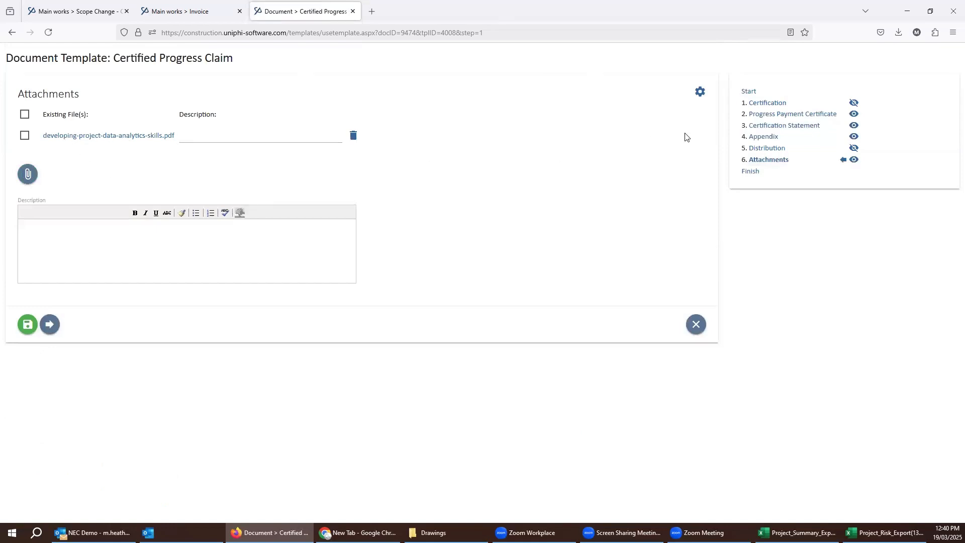
Go to the Finish stage of the progress claim and set the document status to Open for Review.
left_click(747, 172)
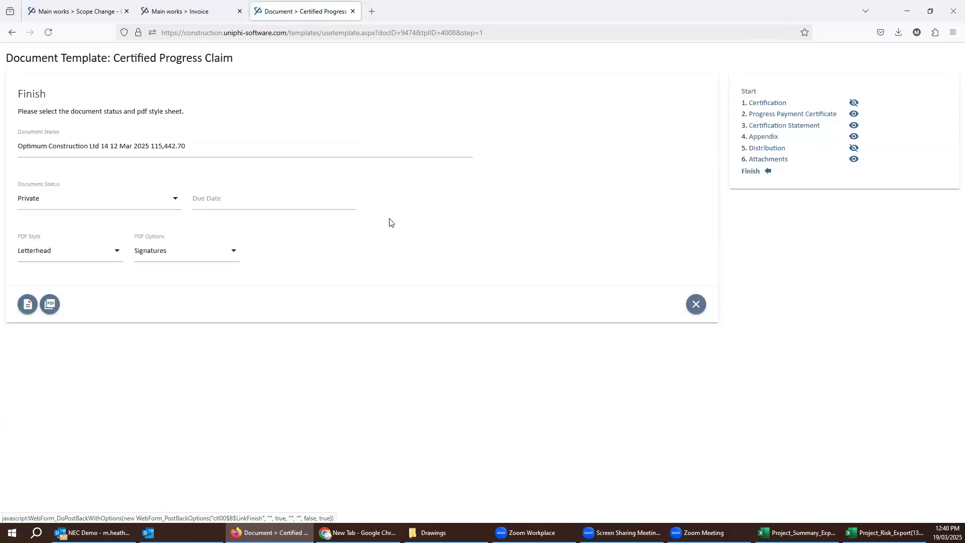
left_click(138, 207)
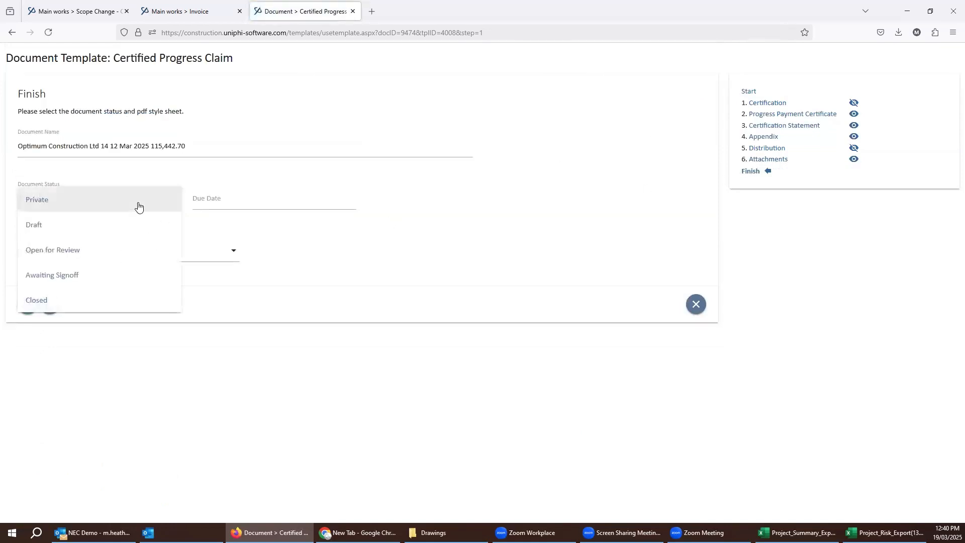
left_click(131, 250)
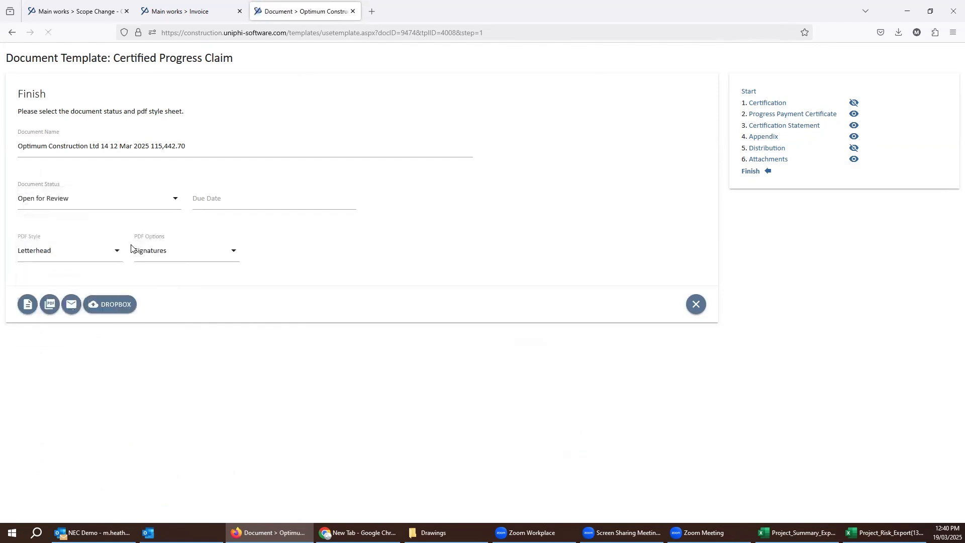
Open the finished progress claim document and export it together with its attachment as one combined PDF.
left_click(28, 305)
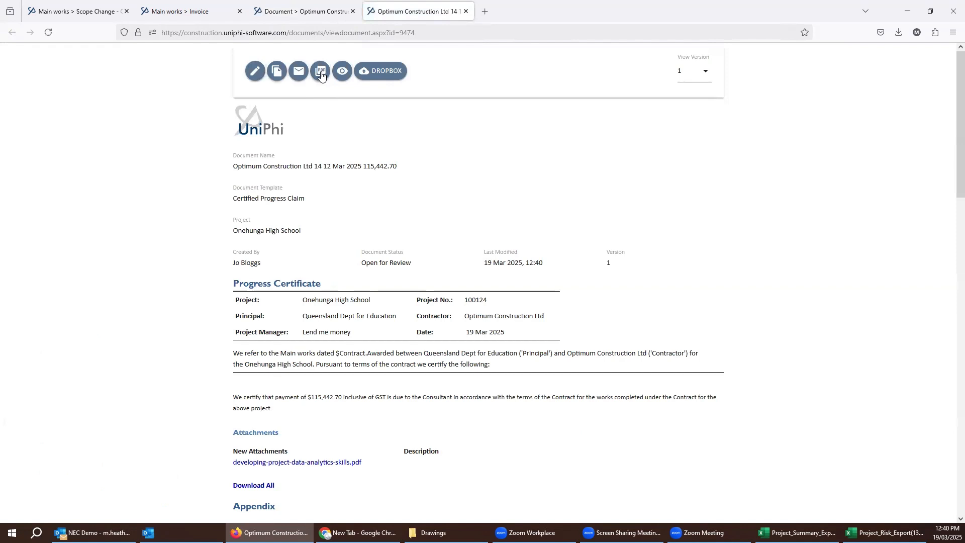
left_click(322, 72)
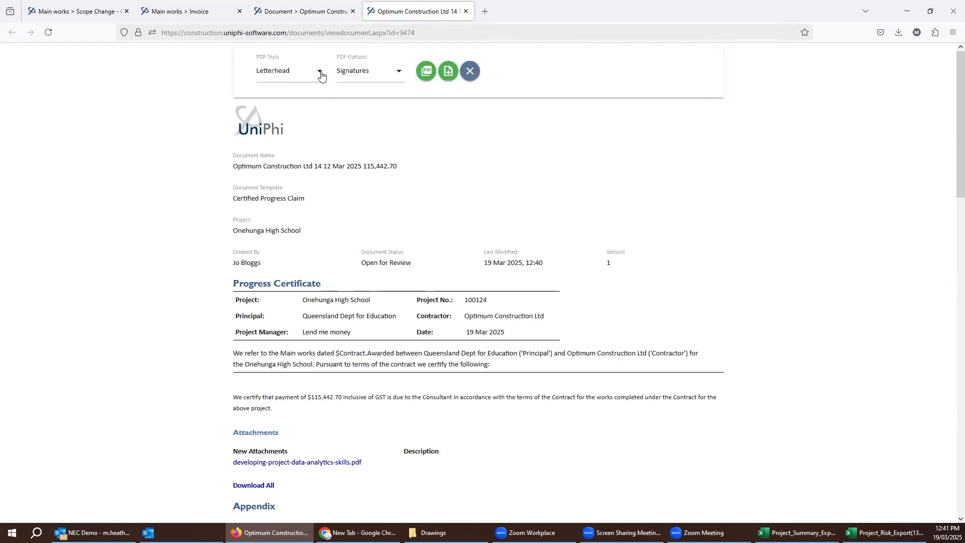
left_click(448, 72)
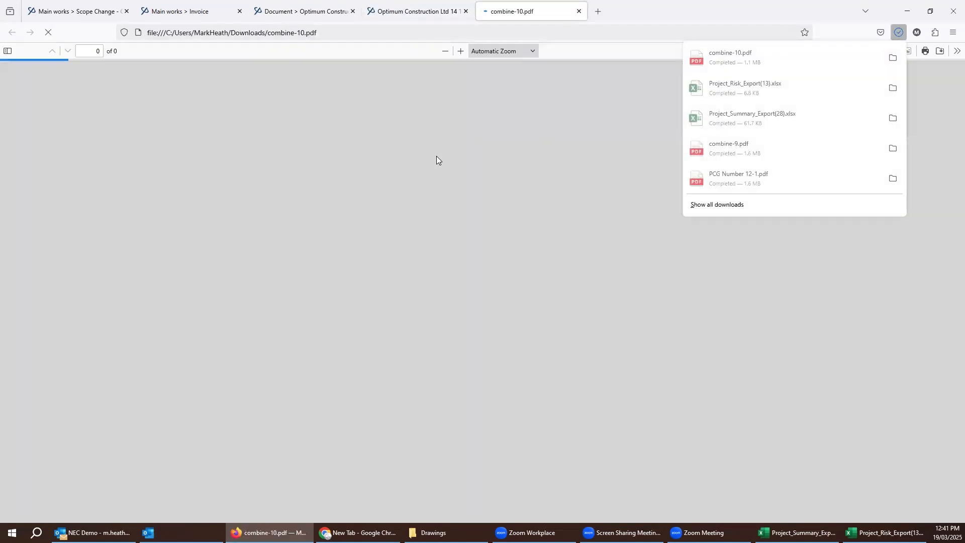
Review the combined PDF's certificate, deliverable and variation tables, and appended attachment pages, and close the PDF.
scroll(380, 222, "down", 15)
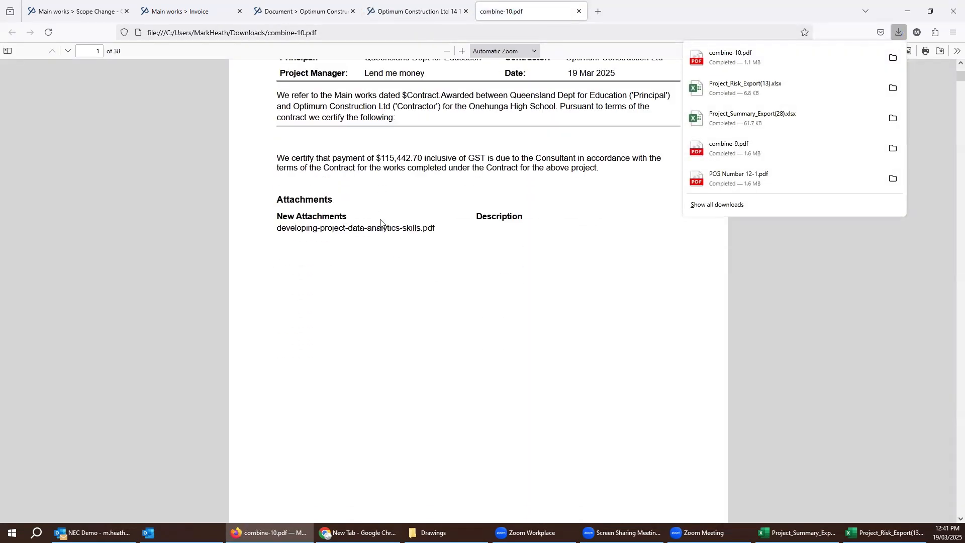
scroll(380, 223, "down", 18)
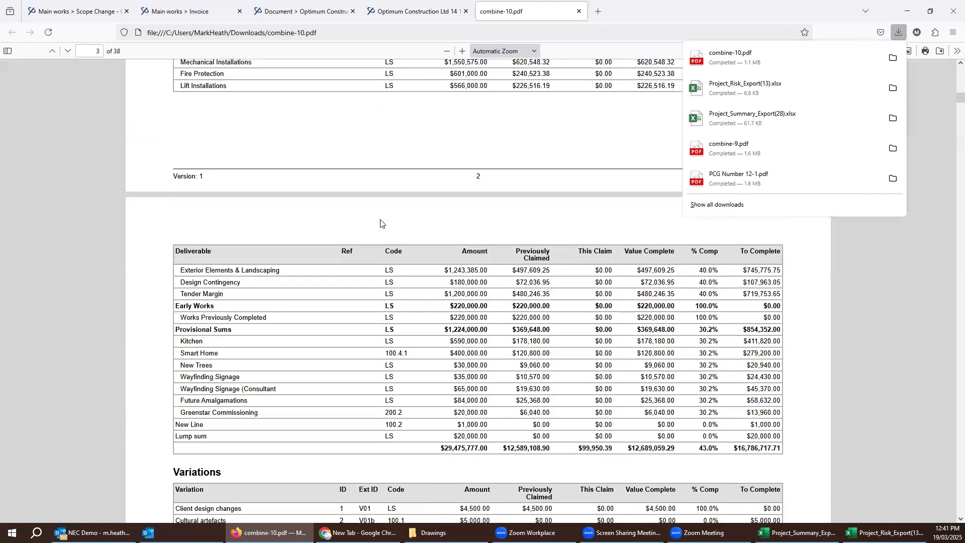
scroll(380, 219, "down", 6)
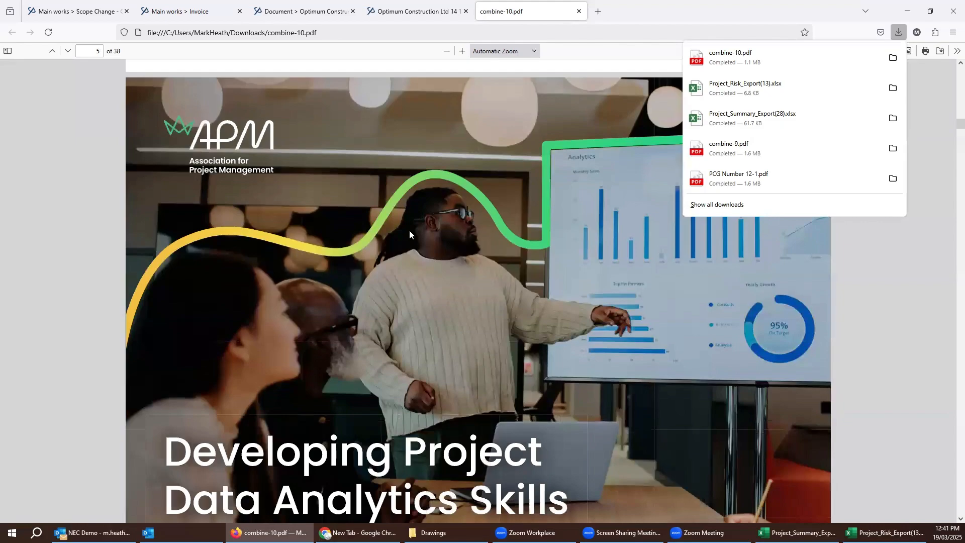
scroll(410, 230, "down", 5)
scroll(408, 231, "down", 20)
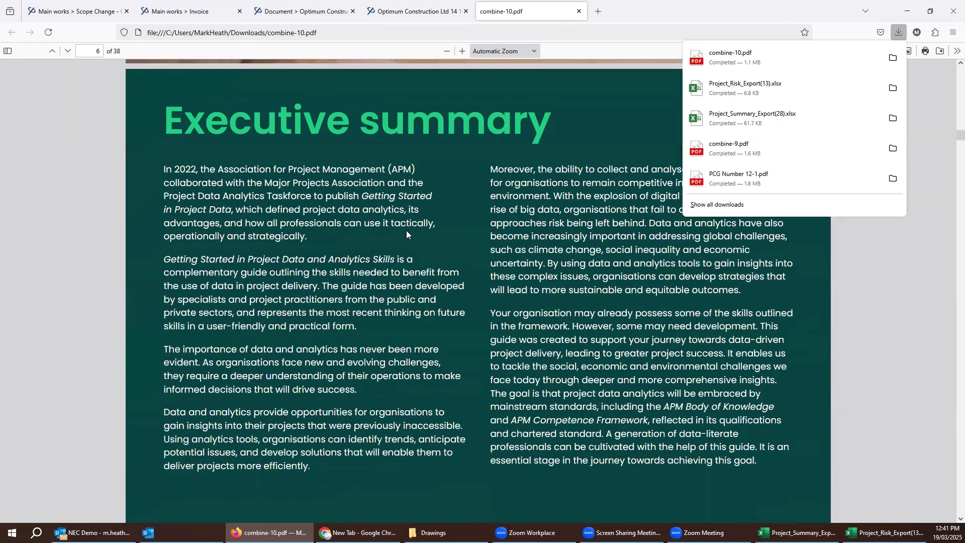
scroll(407, 234, "down", 20)
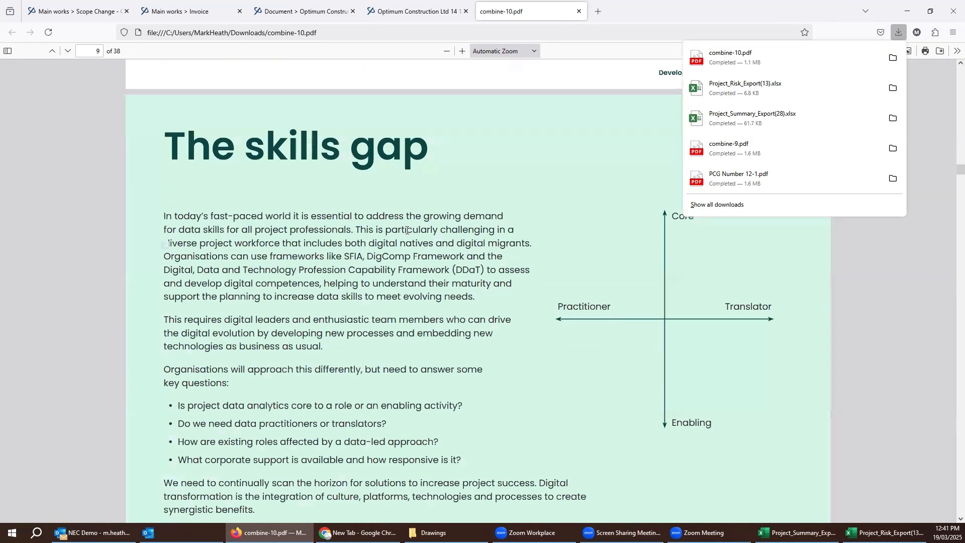
scroll(406, 230, "down", 20)
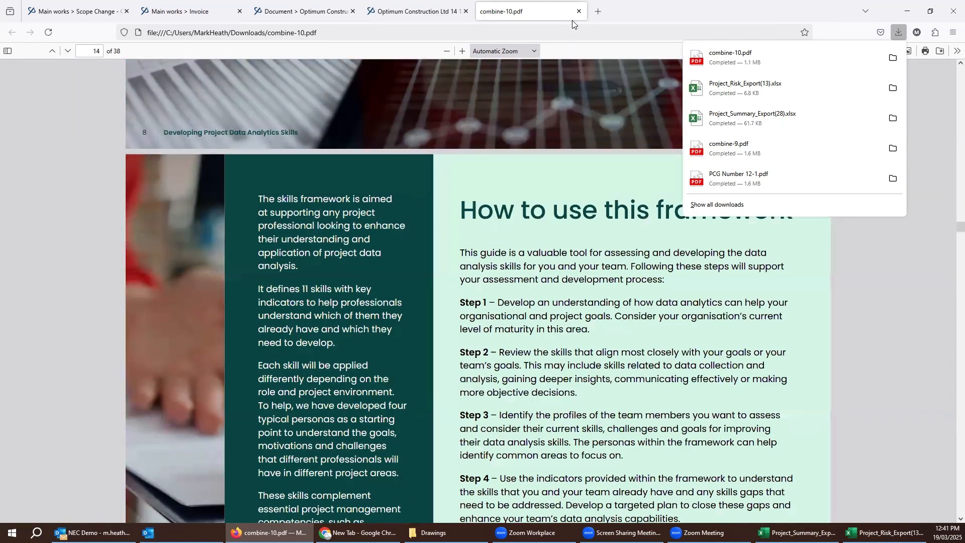
left_click(576, 11)
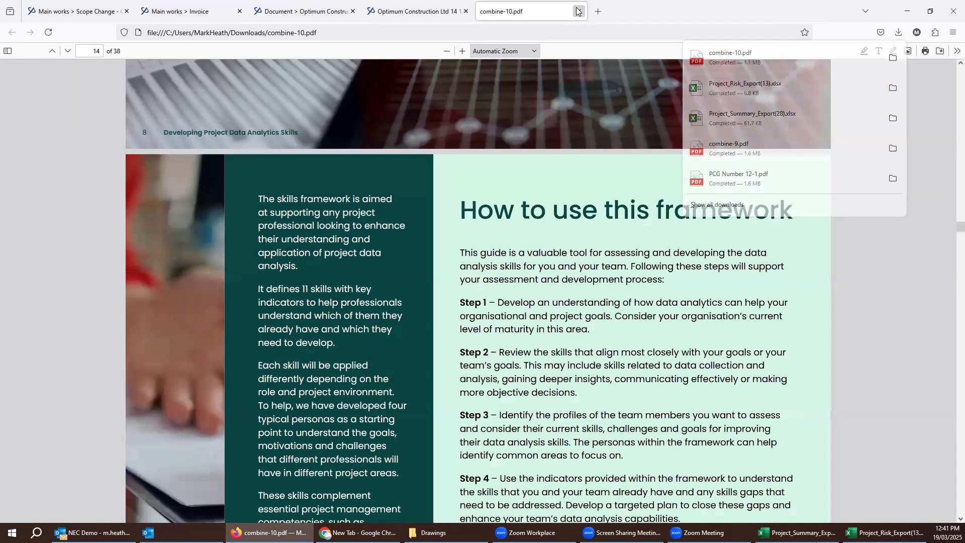
left_click(577, 11)
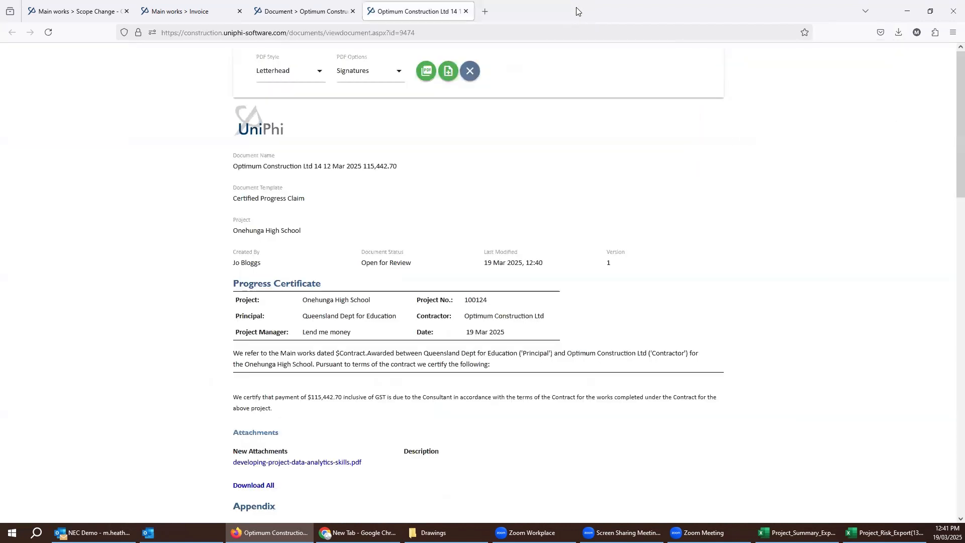
Close the document and its template, and review the Main works invoice page's variations, claim adjustments and summary figures.
left_click(467, 12)
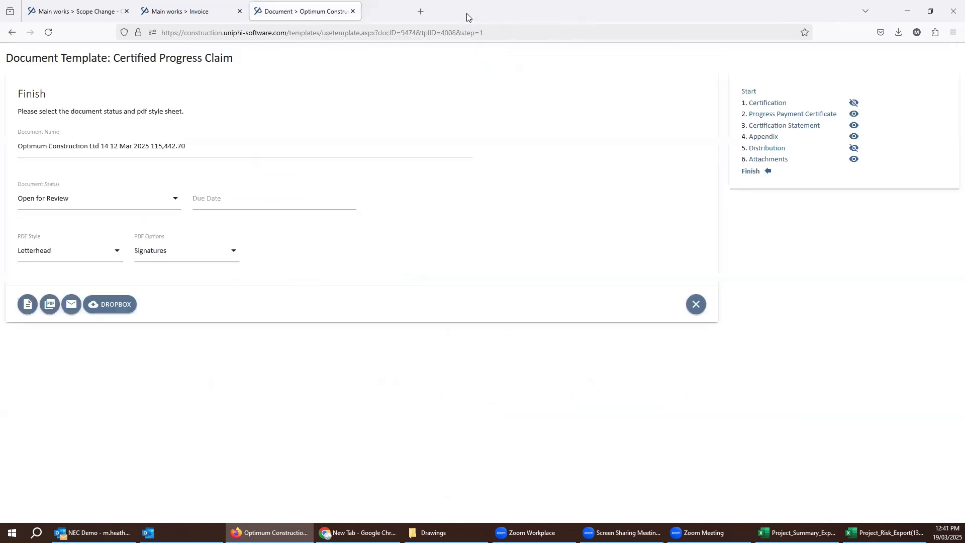
left_click(353, 12)
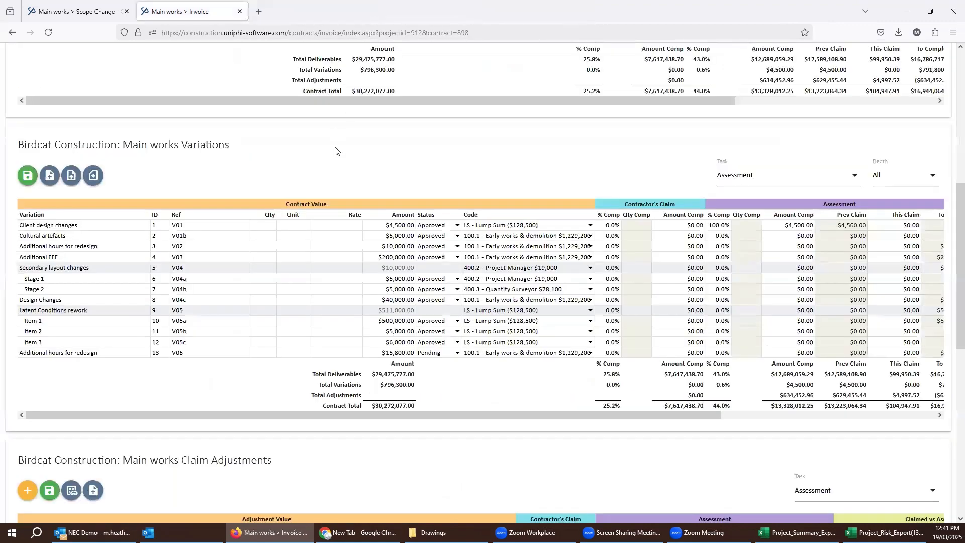
scroll(335, 181, "down", 5)
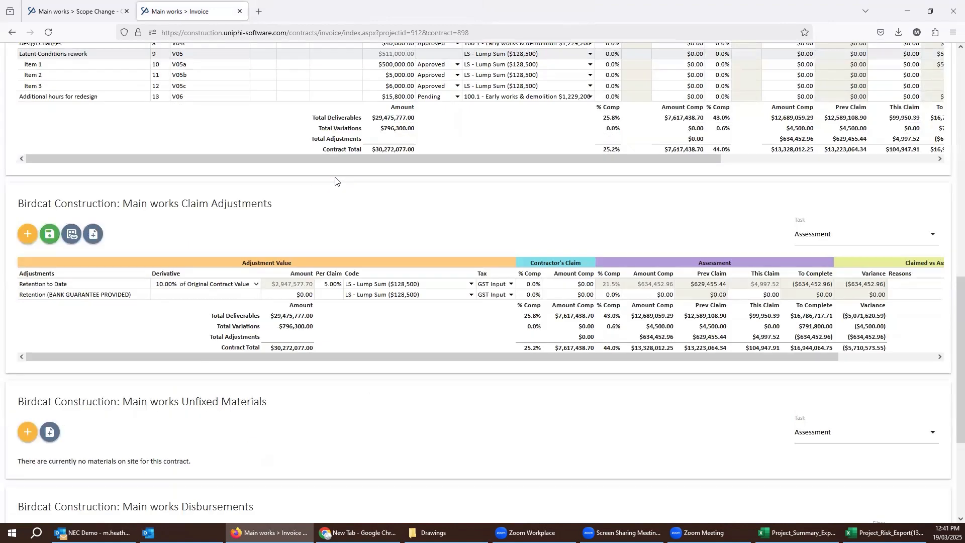
scroll(335, 181, "up", 10)
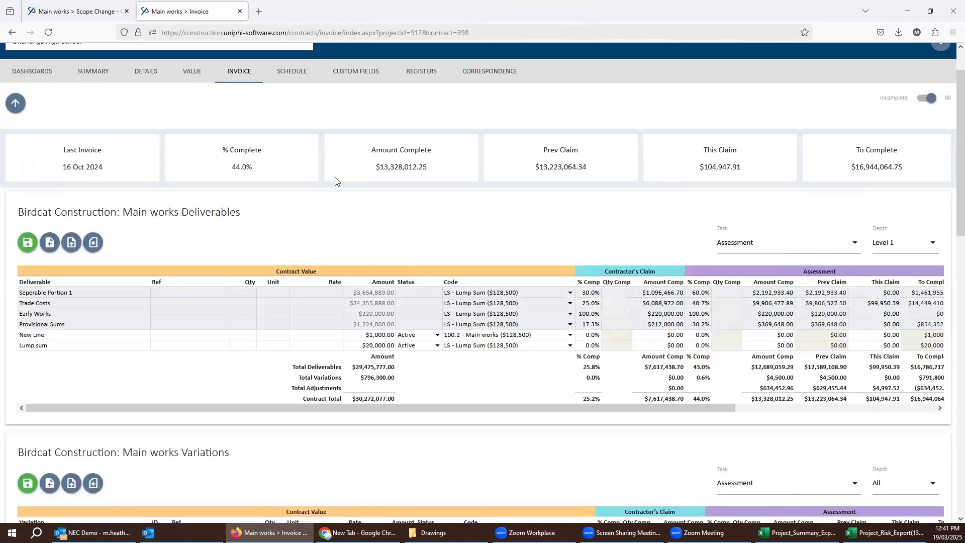
scroll(335, 181, "up", 1)
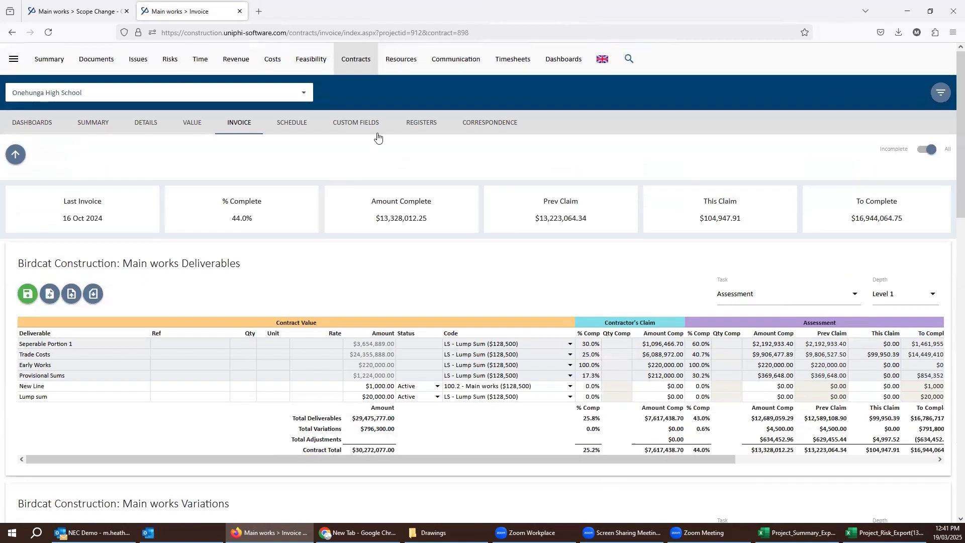
Open the Main works contract registers and examine the variation, progress claim, EOT and related documents registers.
left_click(412, 127)
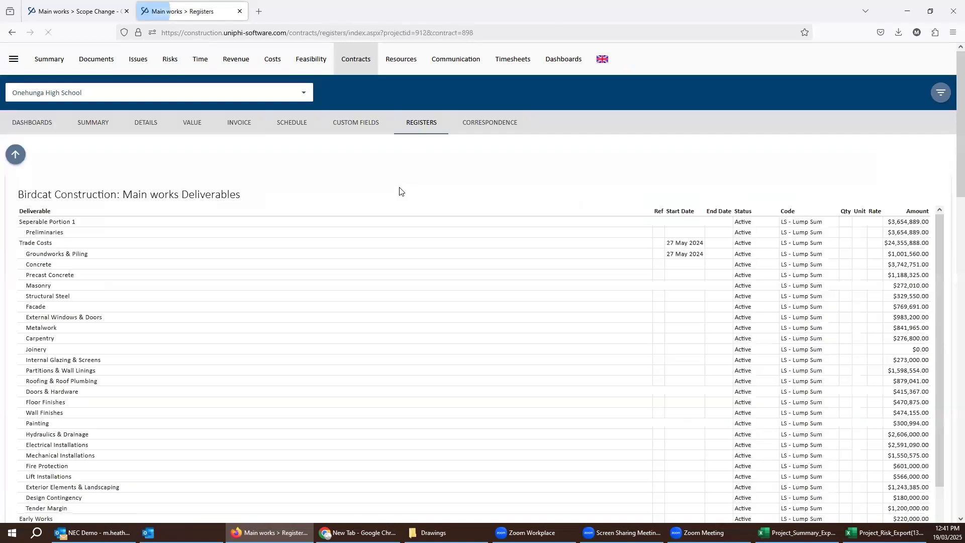
scroll(413, 198, "down", 5)
scroll(413, 198, "down", 5)
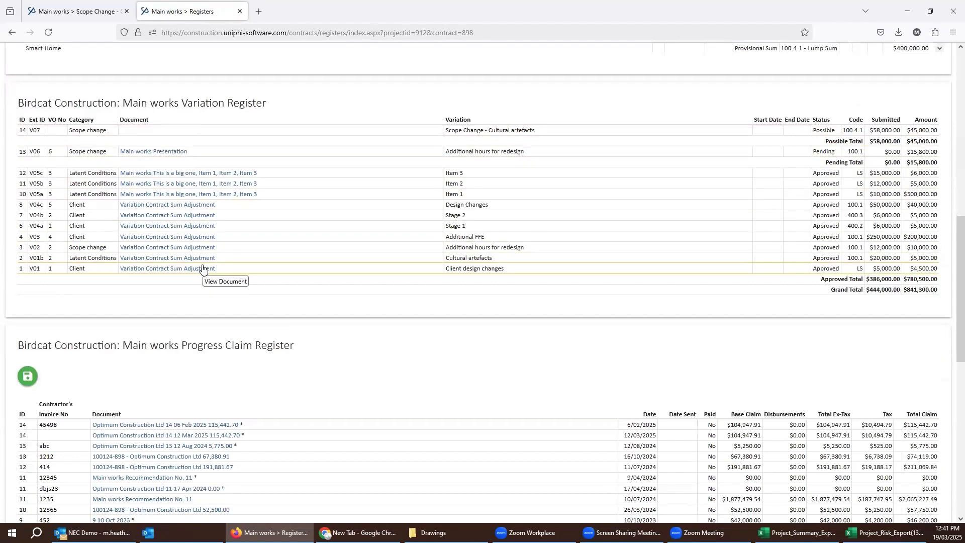
scroll(203, 268, "down", 5)
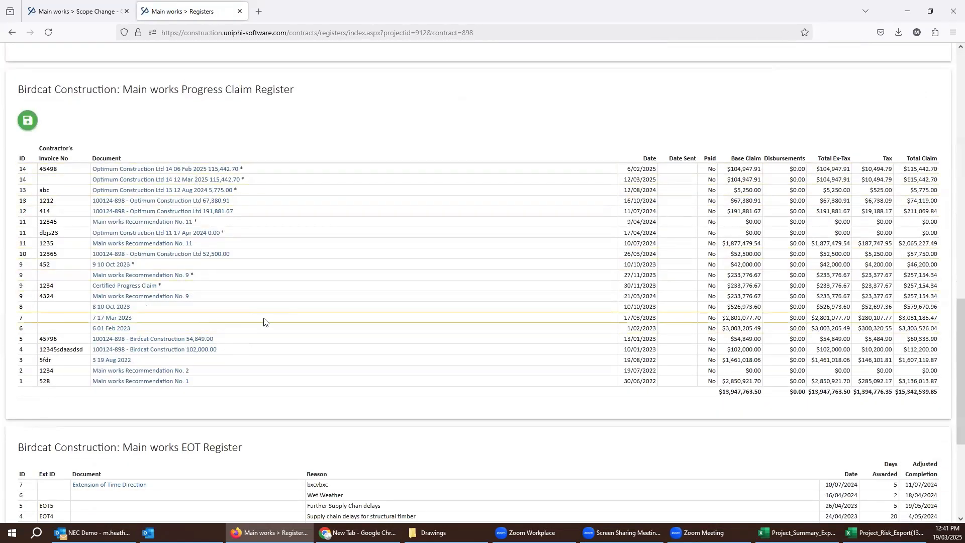
scroll(251, 318, "down", 4)
scroll(226, 337, "down", 1)
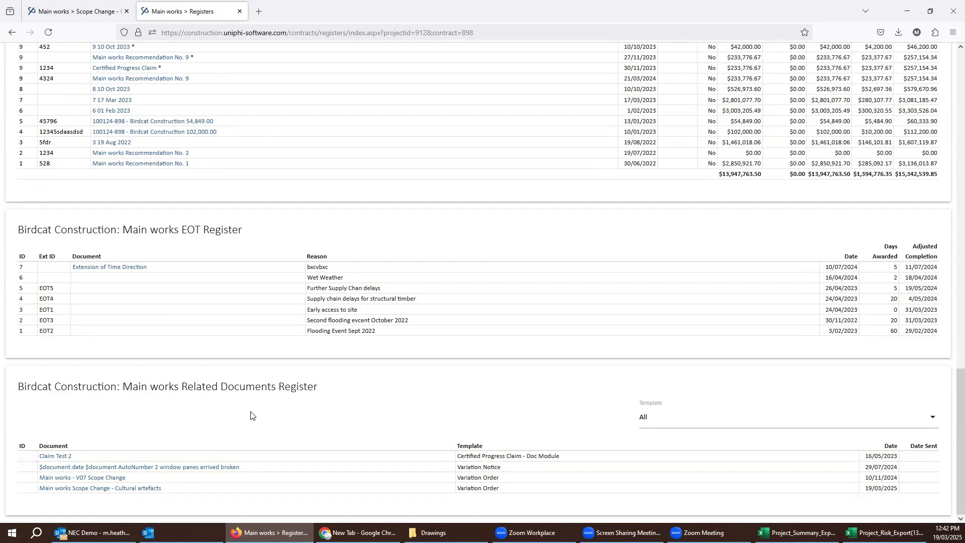
scroll(251, 416, "up", 1)
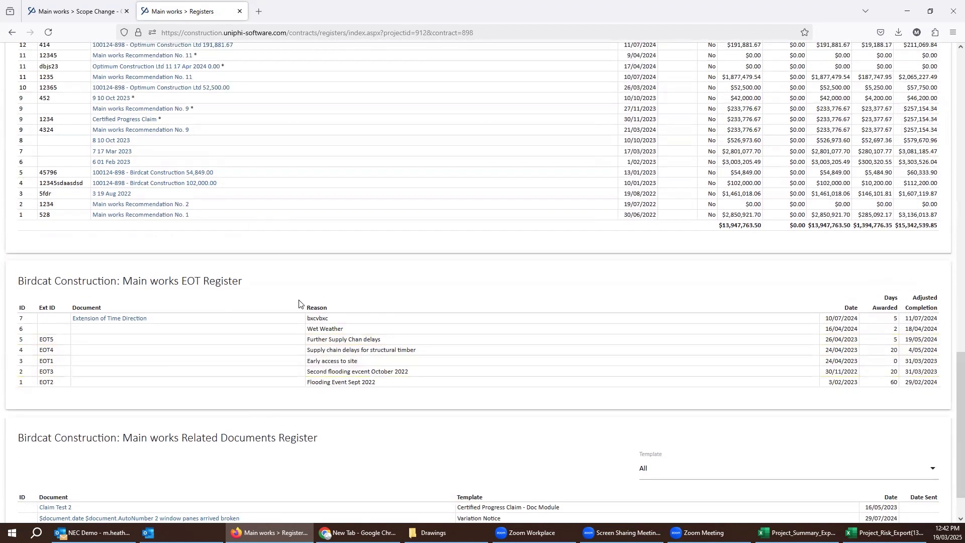
Look back over the Main works contract's EOT, progress claim and variation registers.
scroll(388, 371, "down", 1)
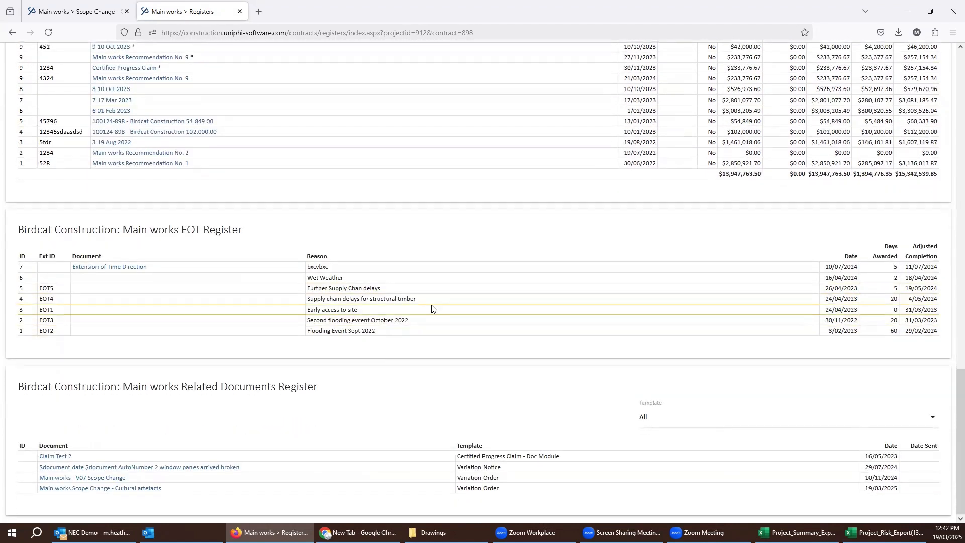
scroll(432, 308, "up", 4)
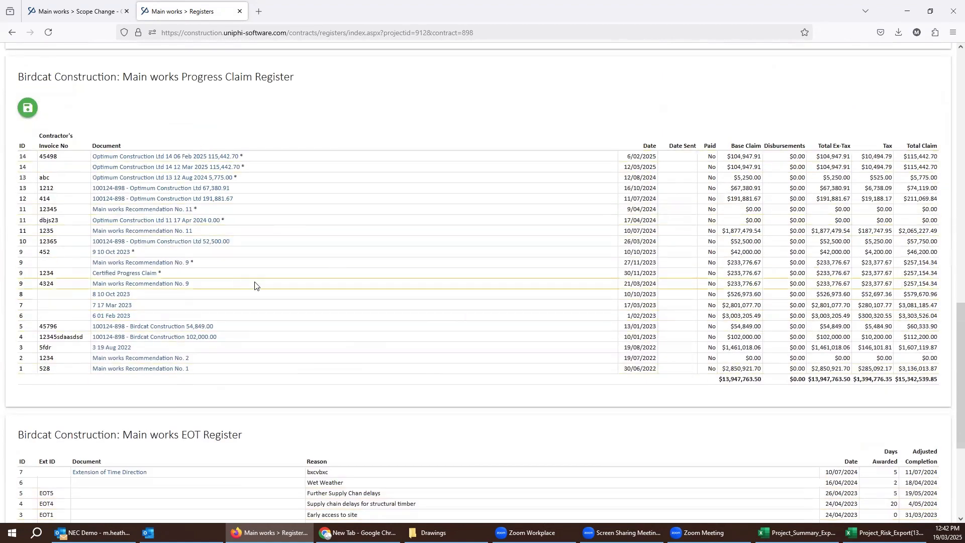
scroll(240, 283, "down", 4)
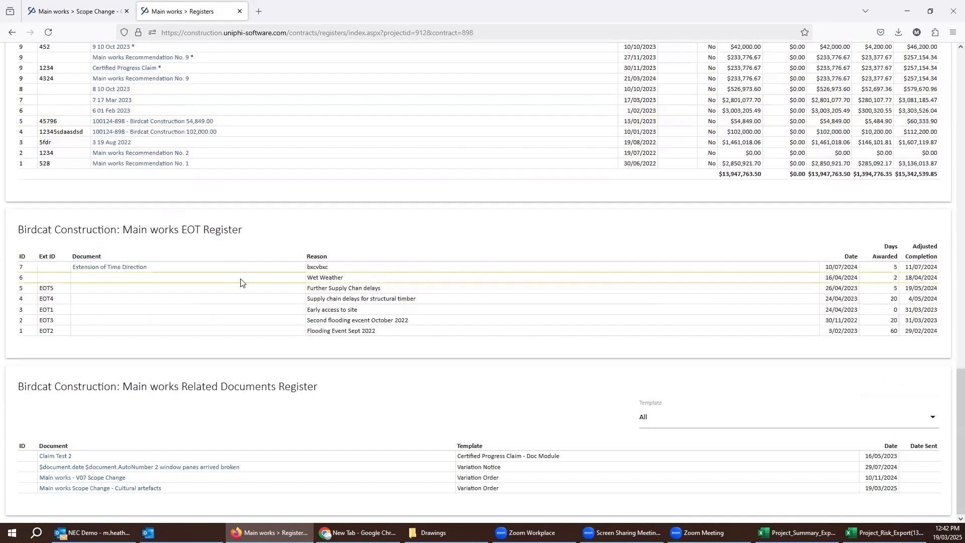
scroll(241, 283, "up", 20)
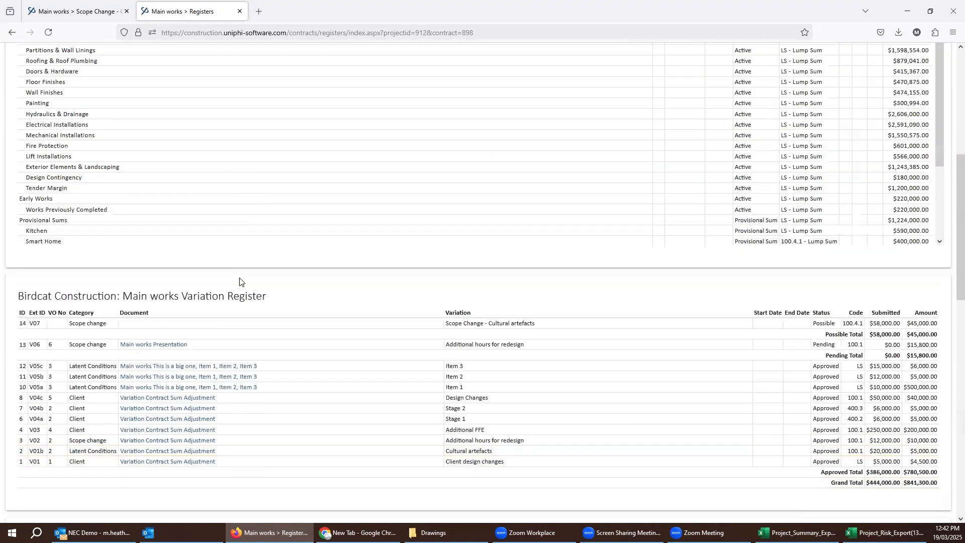
scroll(239, 280, "up", 1)
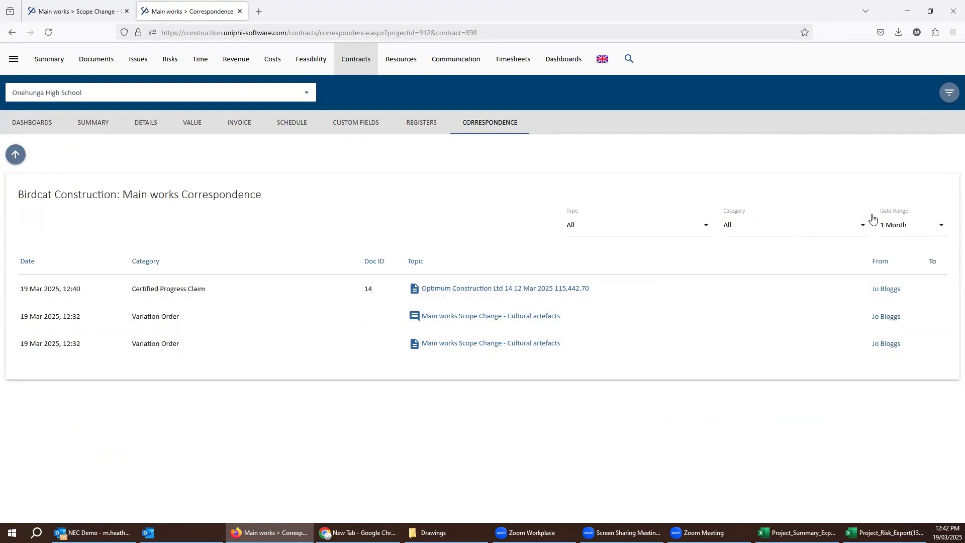
Show the Main works correspondence with date range All, check the category options, and filter it to the Email type.
left_click(906, 227)
left_click(905, 227)
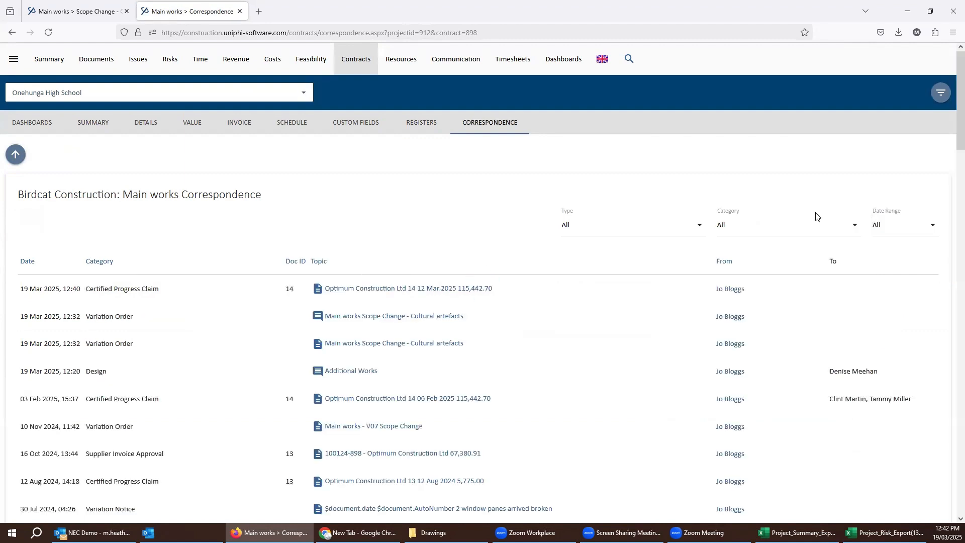
left_click(798, 229)
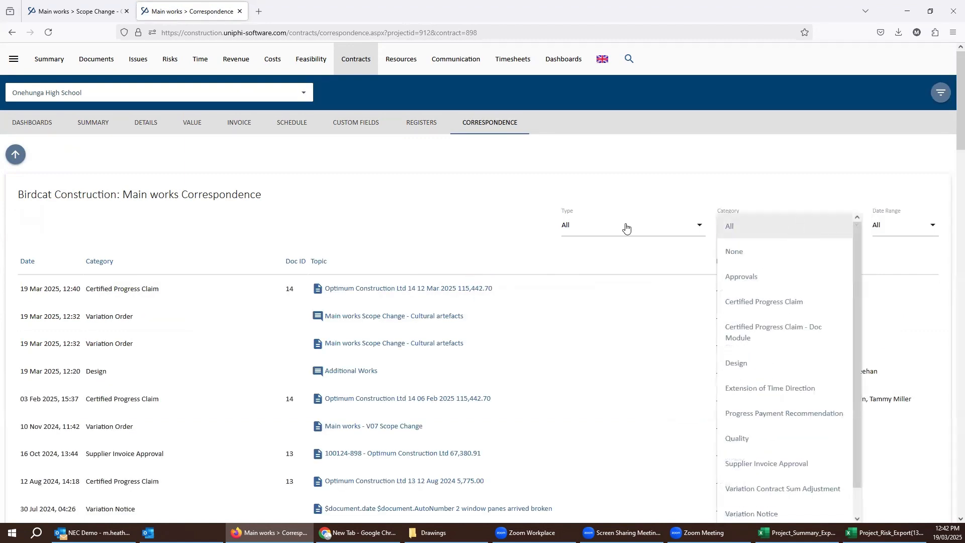
left_click(656, 231)
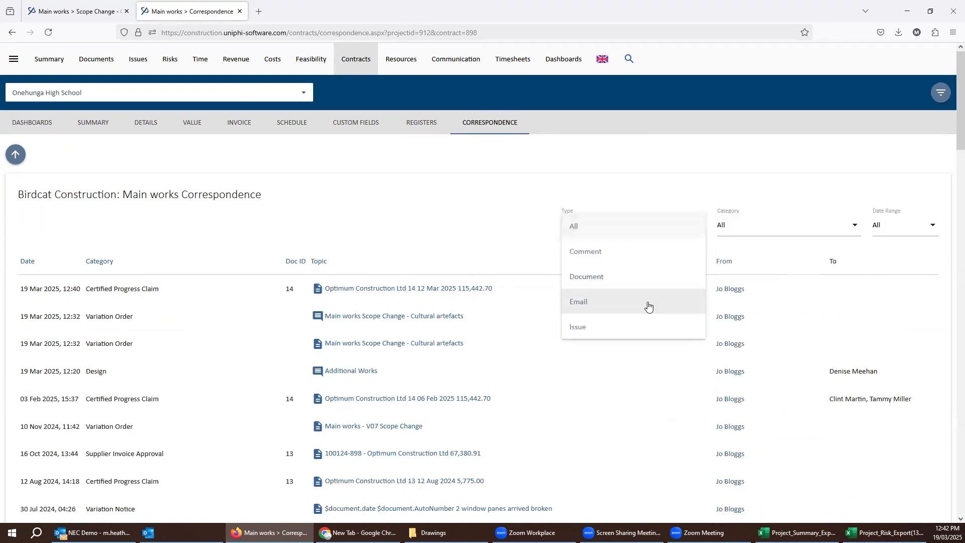
left_click(647, 302)
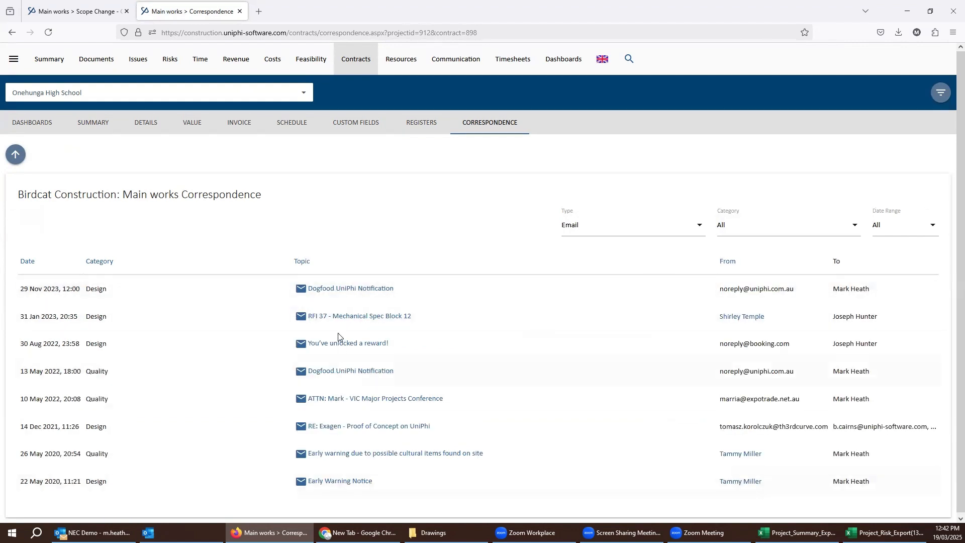
Filter the correspondence to the Comment type and open the issue about possible cultural items found on site.
left_click(659, 236)
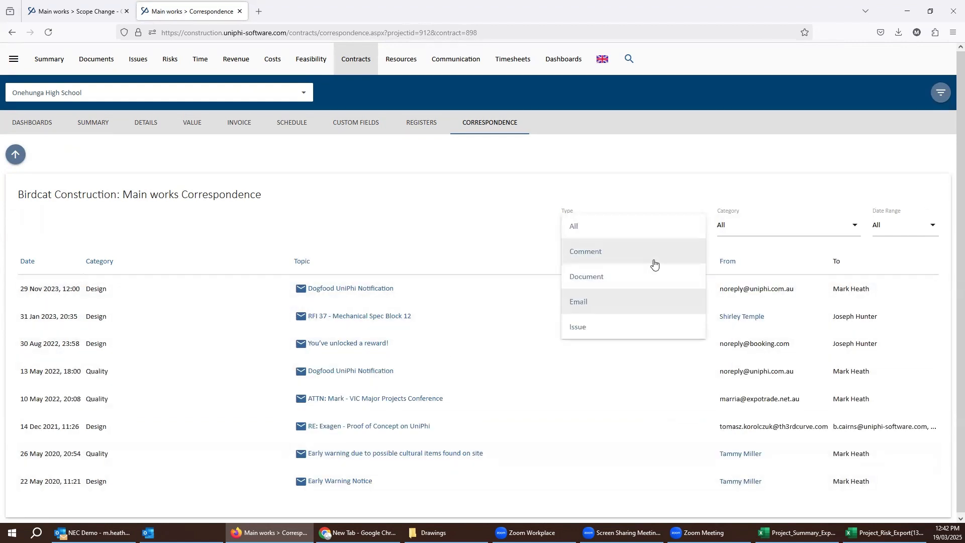
left_click(653, 263)
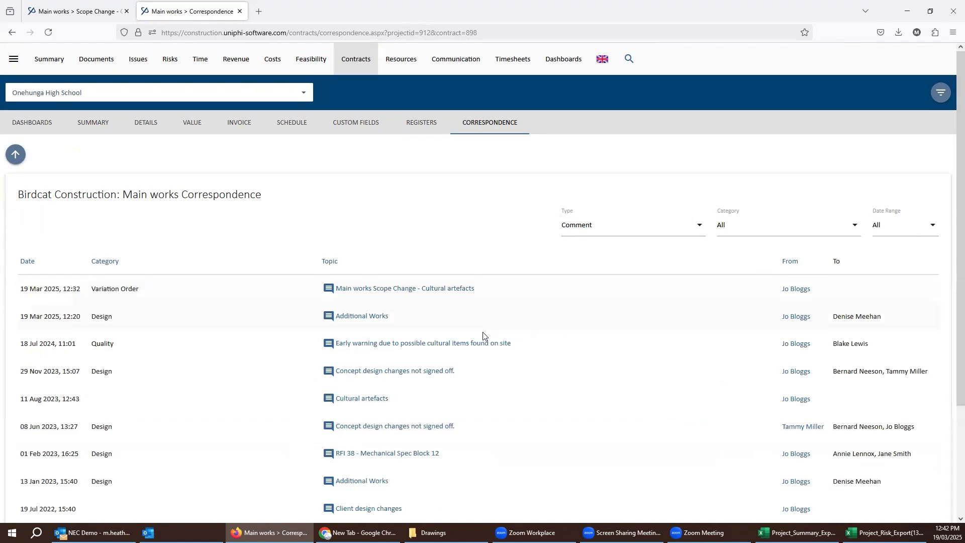
left_click(426, 345)
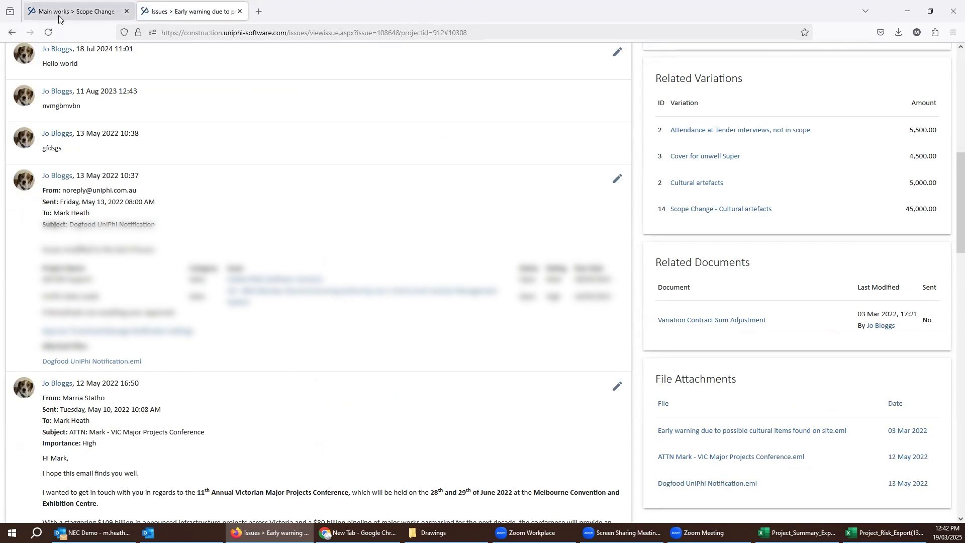
Return to the Scope Change - Cultural artefacts variation and go from it to the project's contracts dashboard.
mouse_move(58, 19)
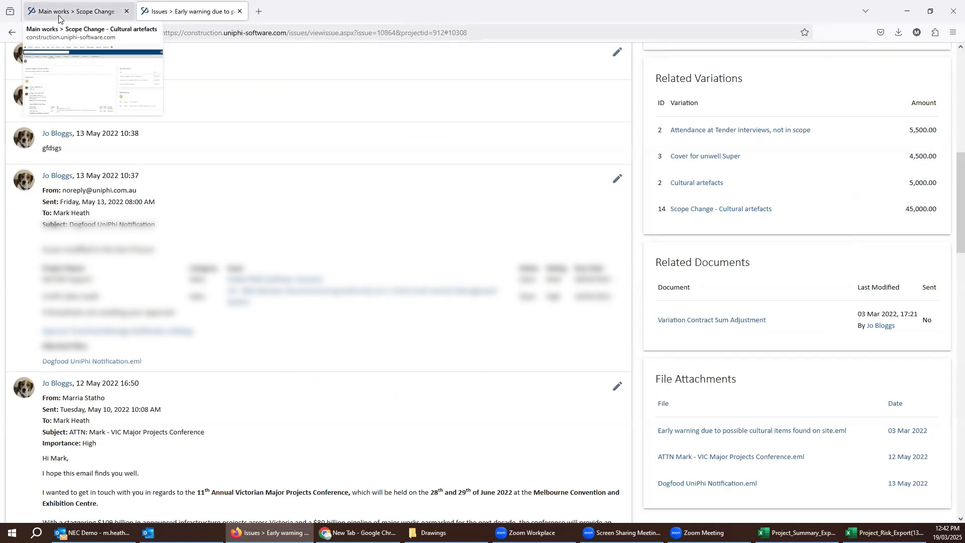
left_click(59, 14)
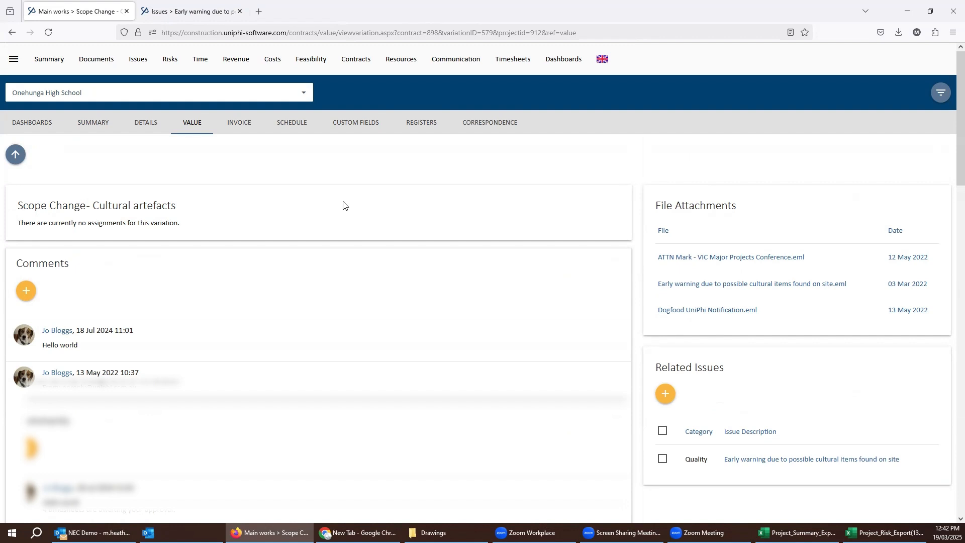
left_click(19, 127)
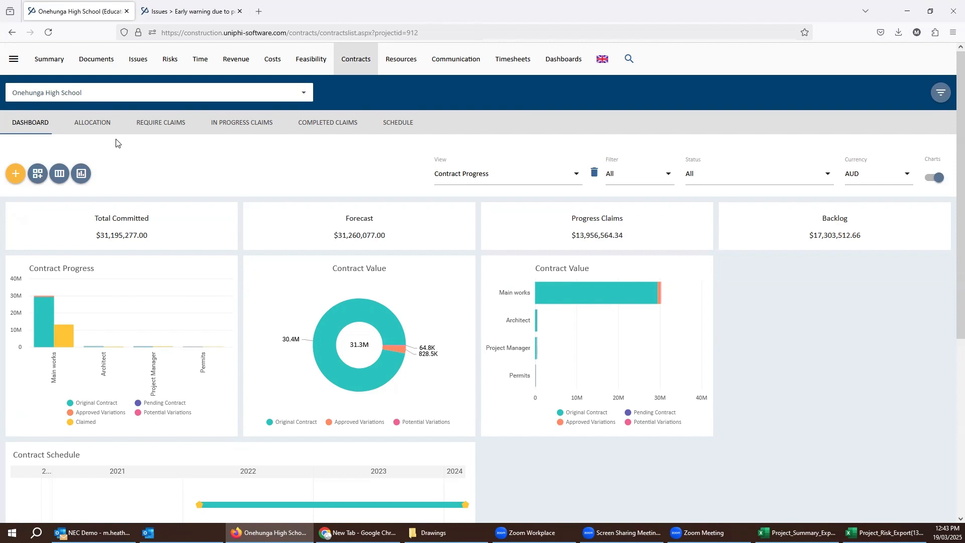
Go to the Project reports and open the Variation Register report.
left_click(14, 60)
left_click(34, 175)
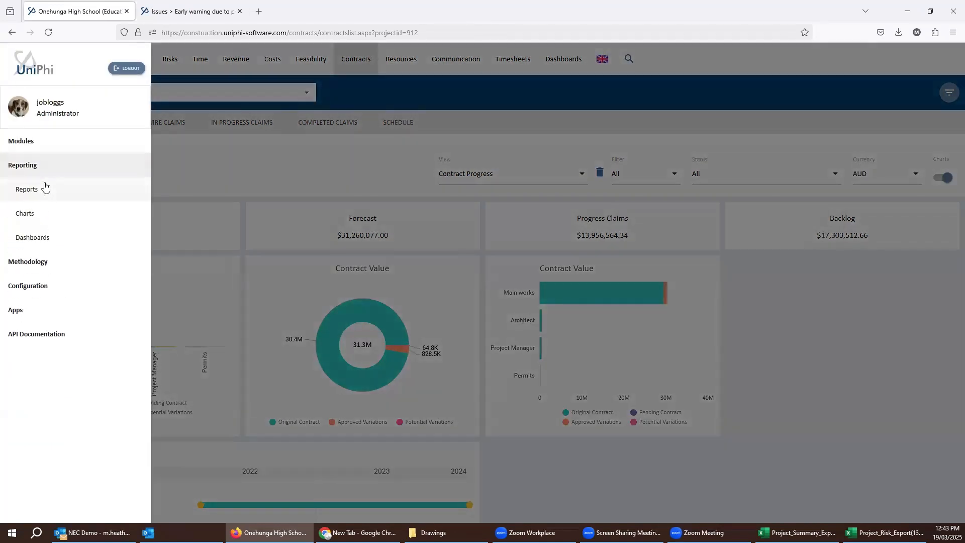
left_click(44, 187)
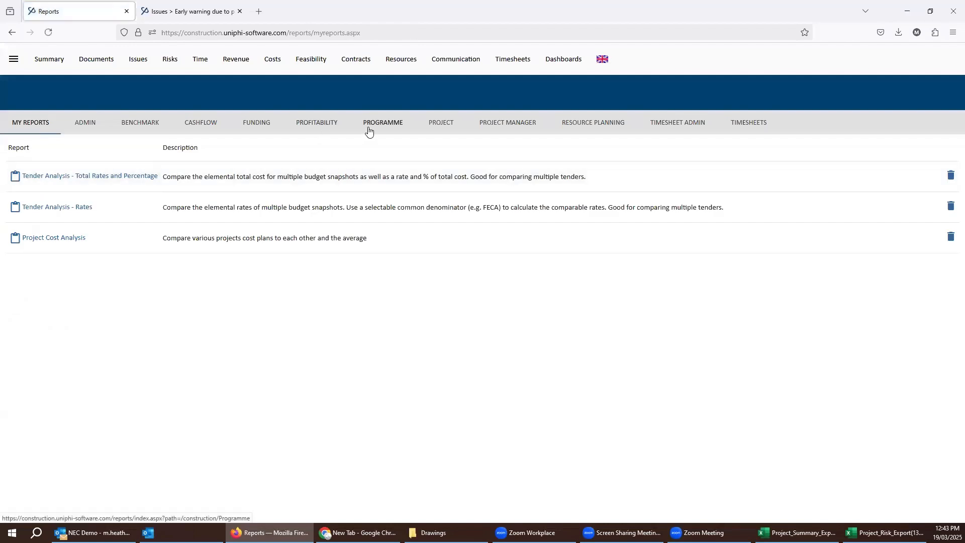
left_click(448, 126)
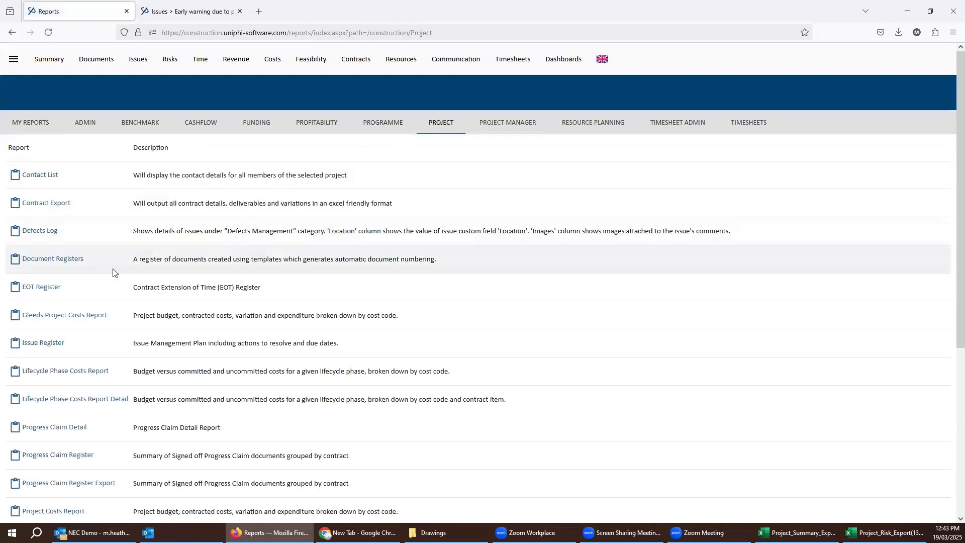
scroll(71, 330, "down", 5)
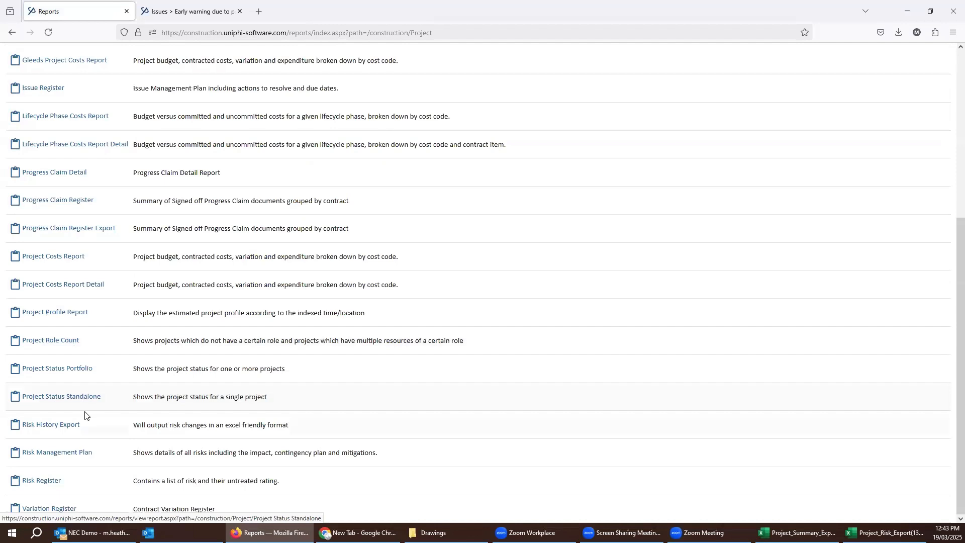
left_click(65, 509)
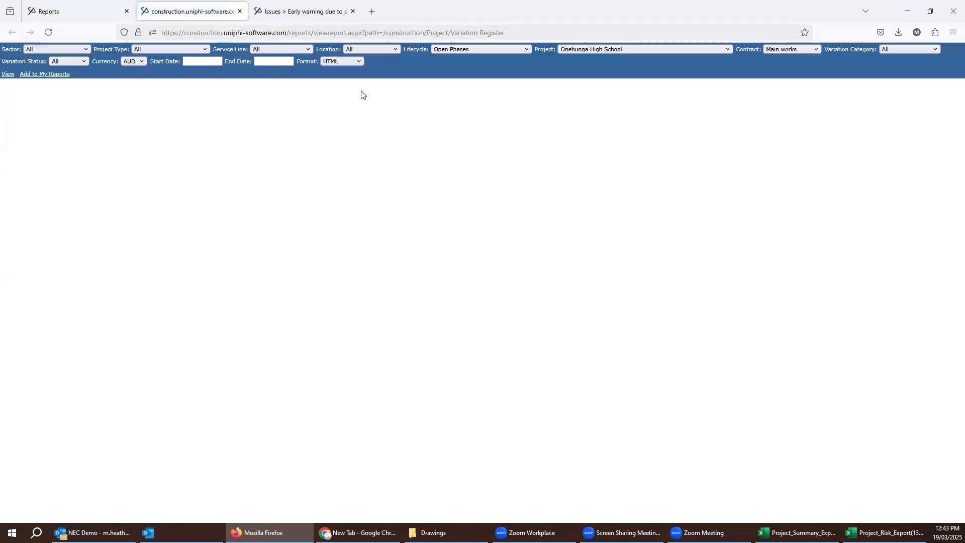
Check the report's output format options, then close the report and the early warning issue.
left_click(343, 64)
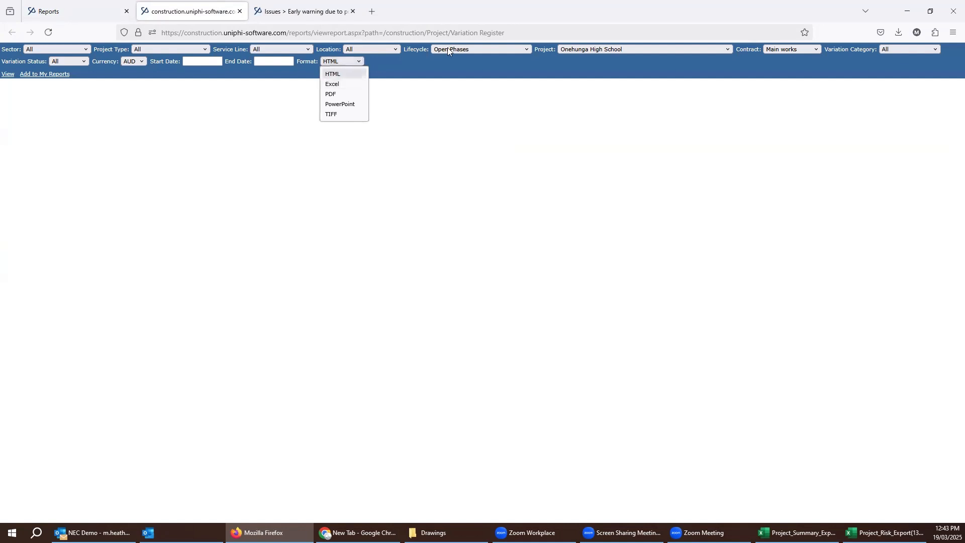
left_click(448, 63)
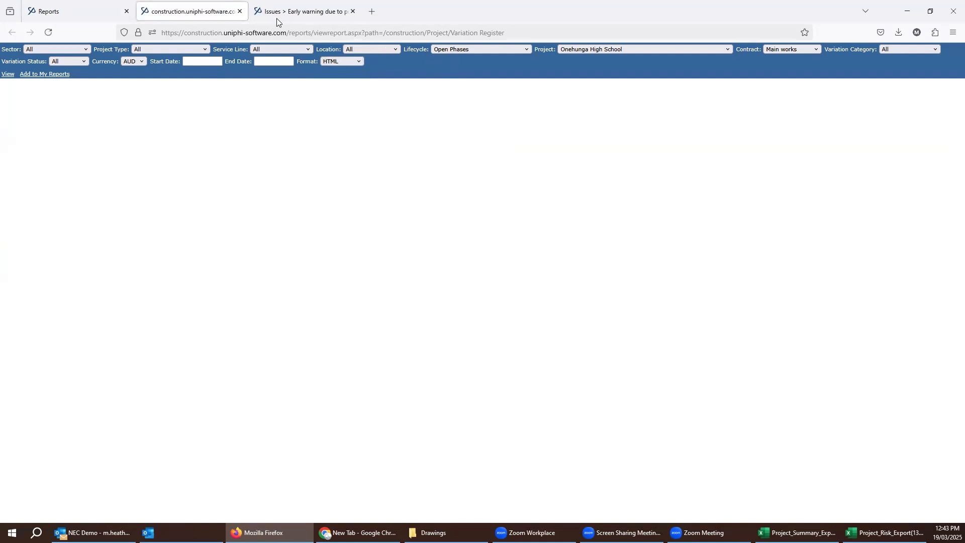
left_click(240, 11)
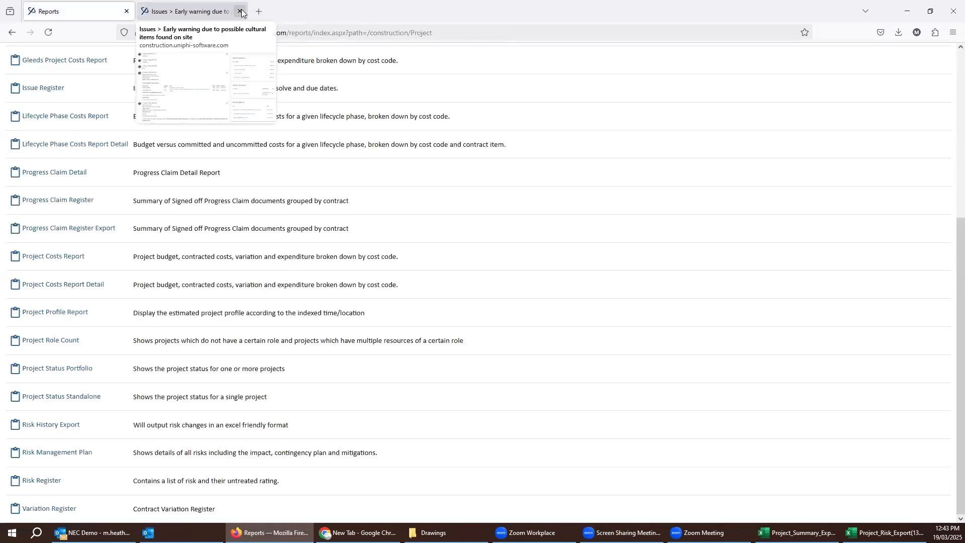
left_click(240, 12)
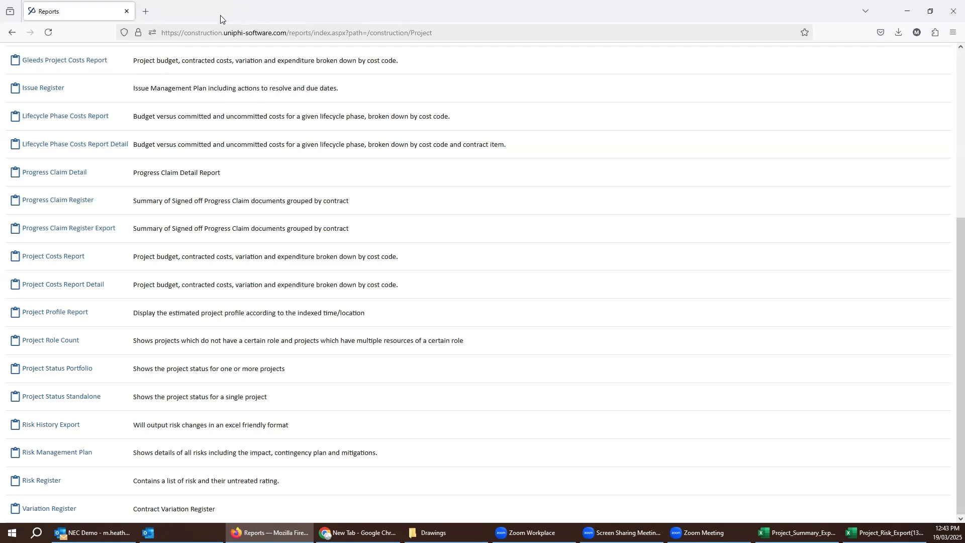
scroll(262, 125, "up", 5)
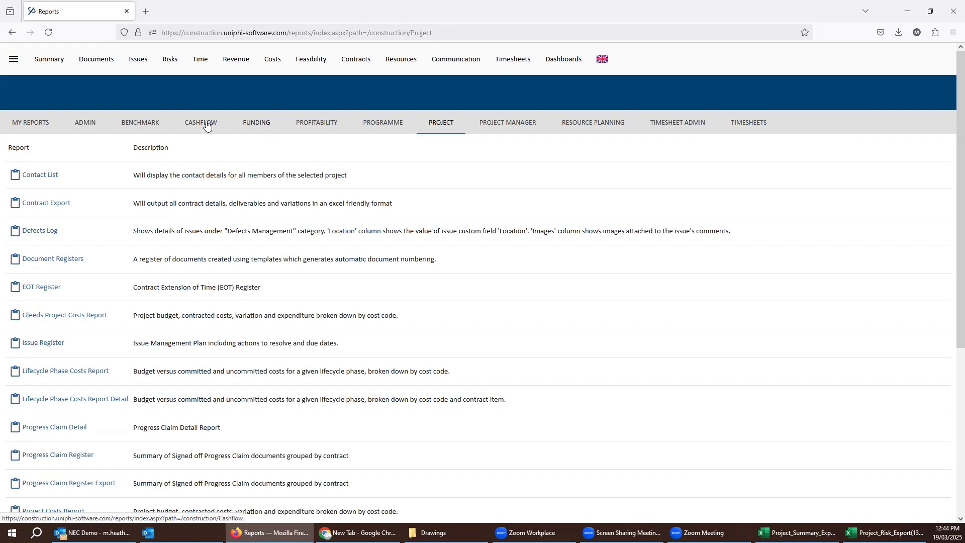
Open the documents list and restrict it to the Onehunga High School project.
left_click(103, 62)
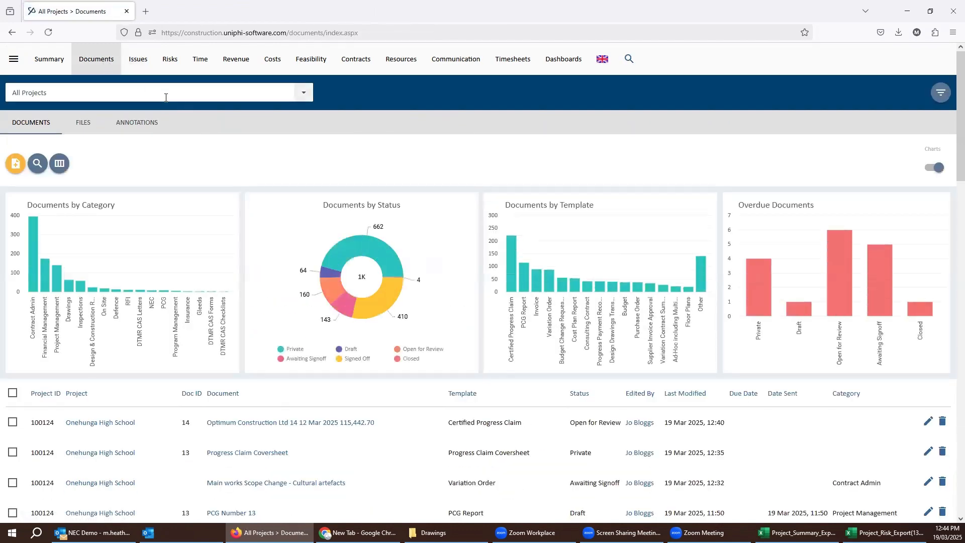
left_click(144, 100)
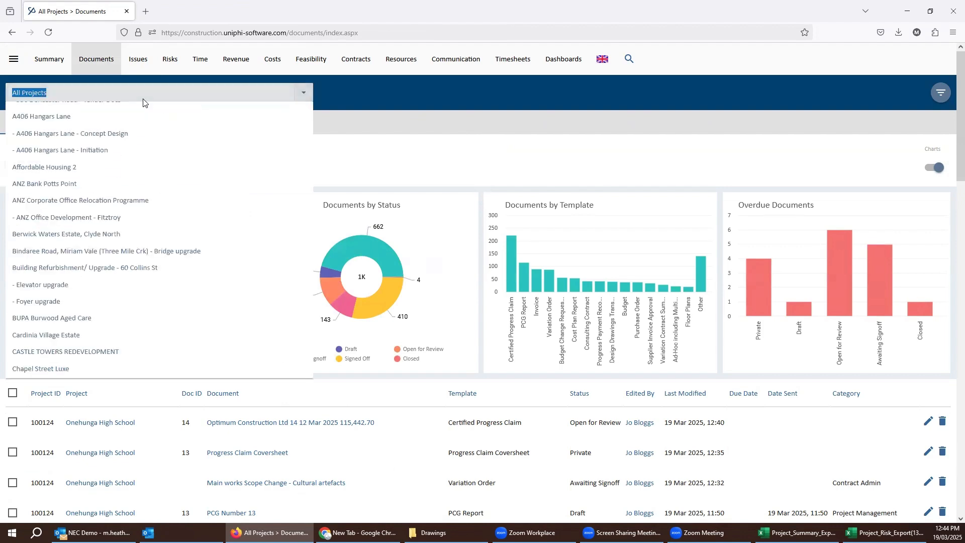
type("one")
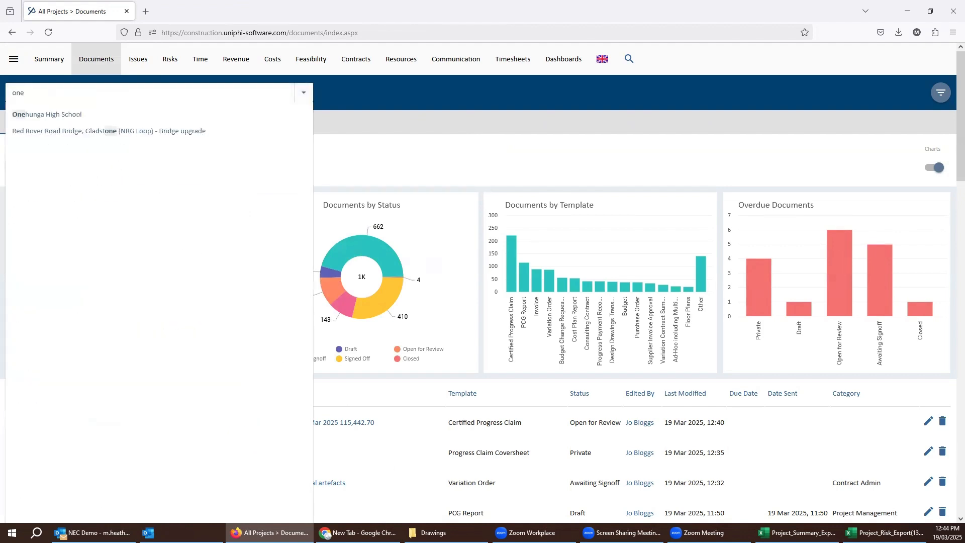
key("Return")
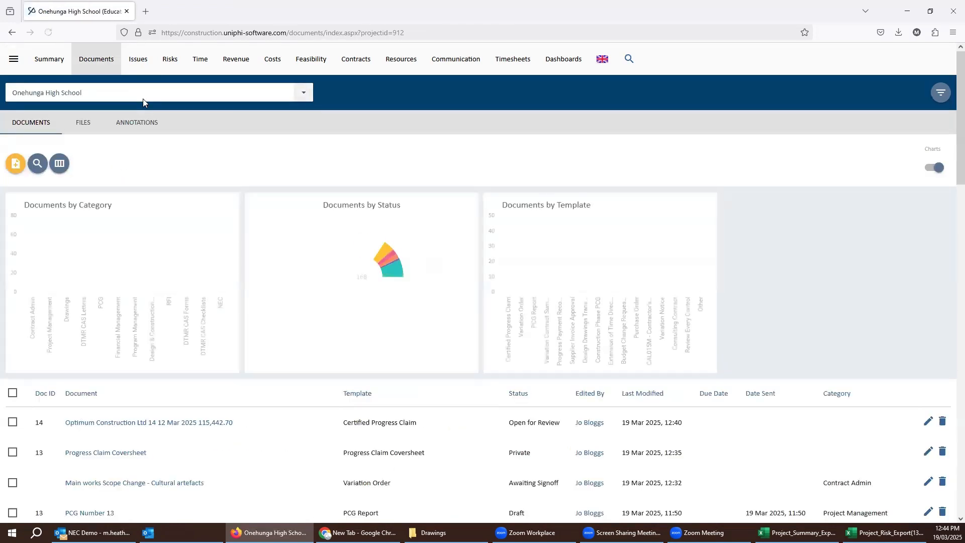
Create a new document in the Onehunga High School project from the PCG Report template.
left_click(15, 164)
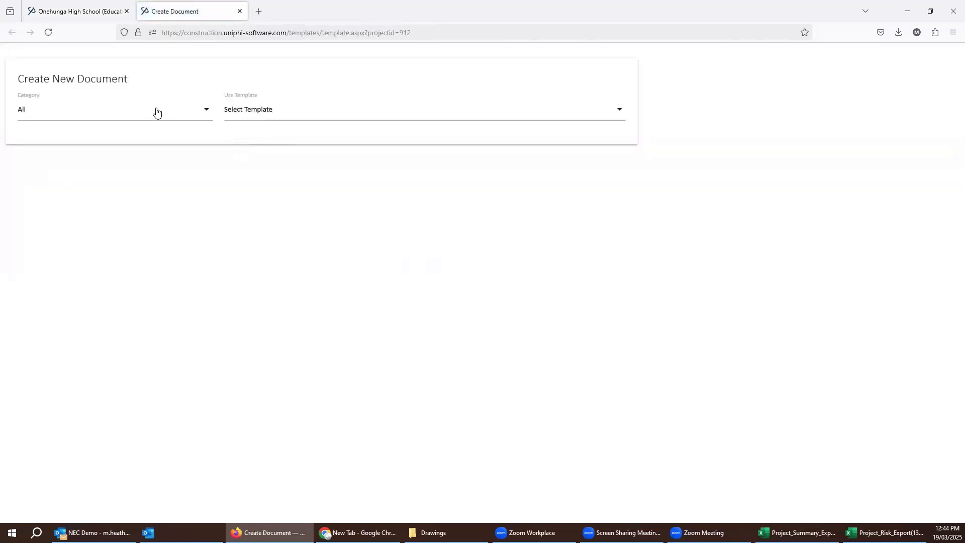
left_click(98, 14)
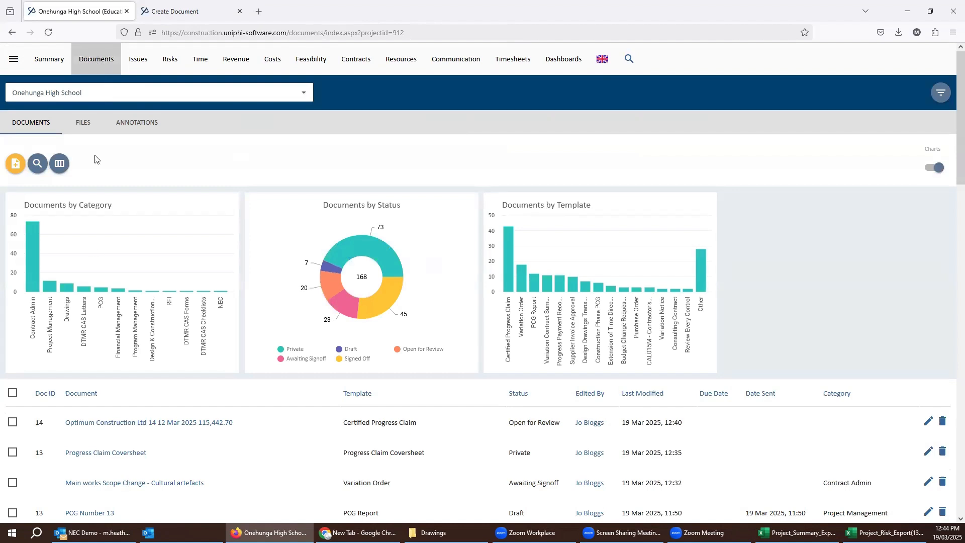
left_click(171, 11)
left_click(361, 121)
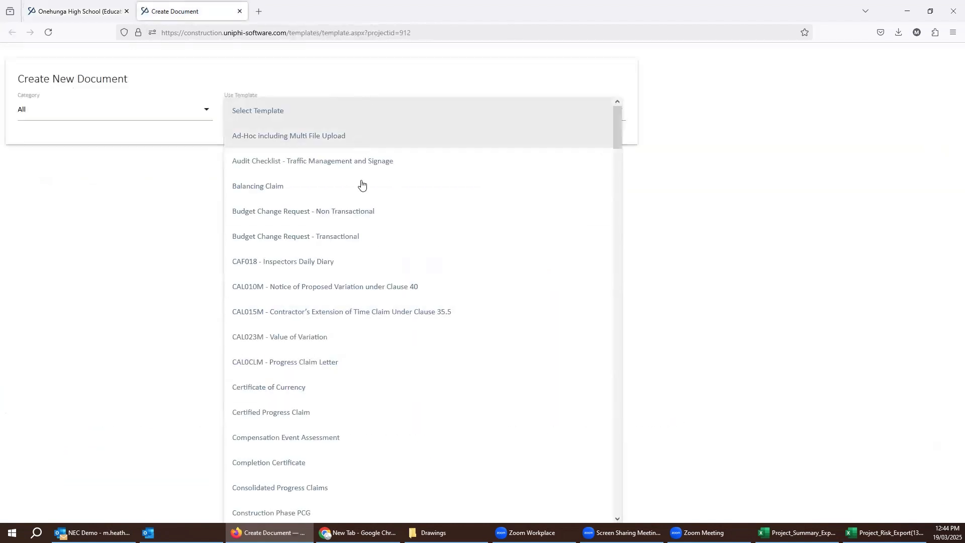
scroll(378, 230, "down", 15)
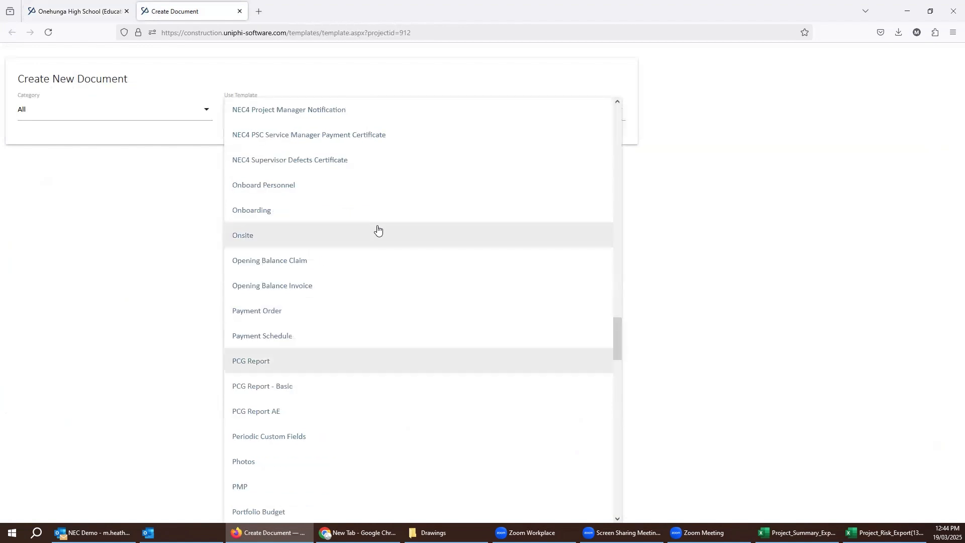
left_click(251, 361)
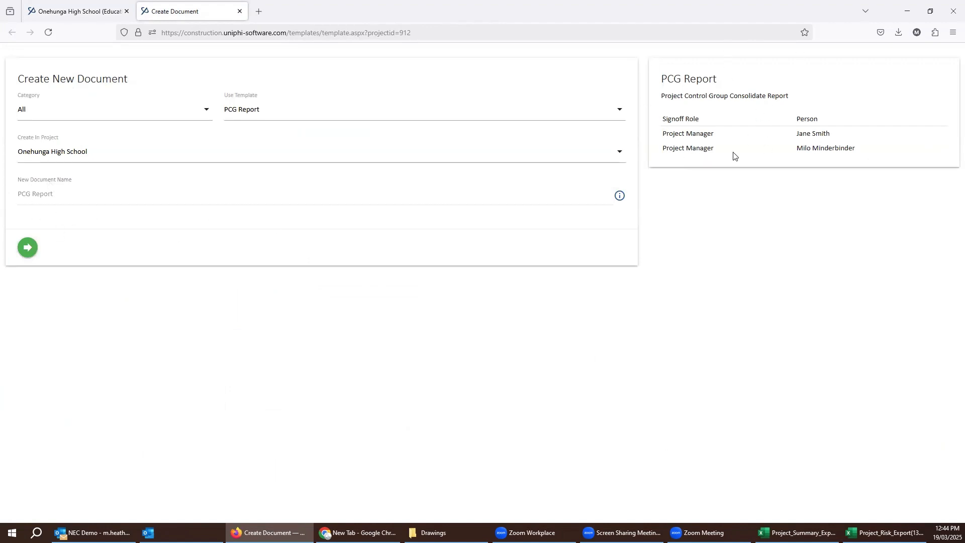
left_click(27, 248)
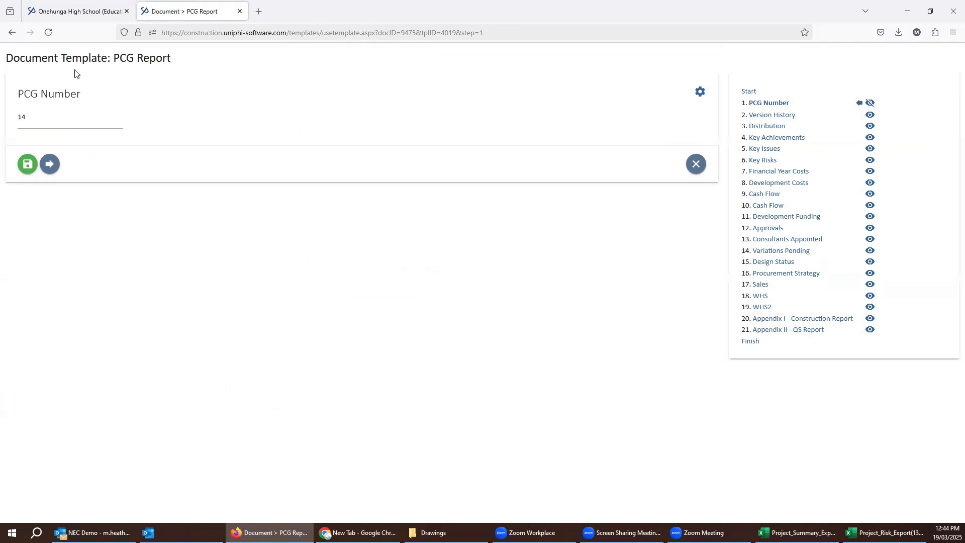
Advance to the Distribution section and include the Lend me money project manager and the UniPhi client without a listed phone number.
left_click(50, 165)
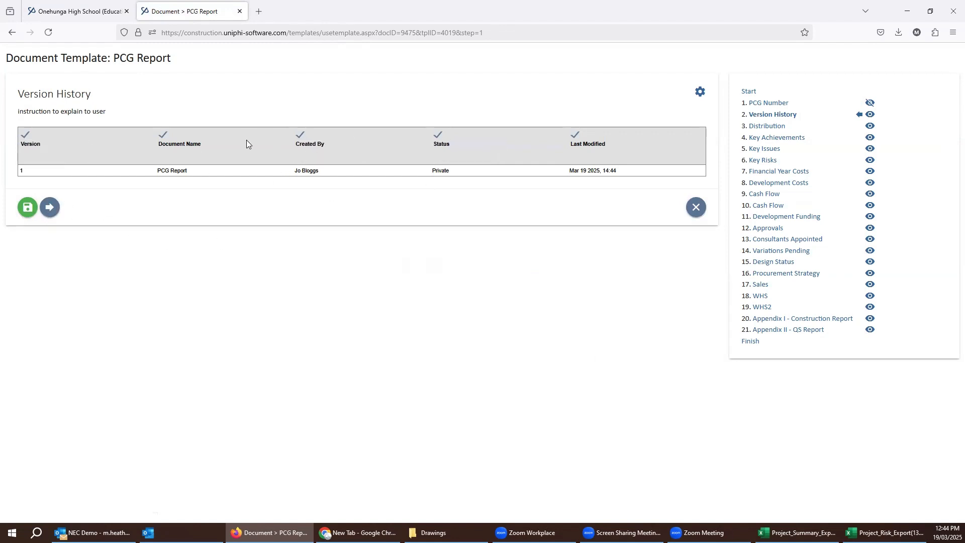
left_click(50, 207)
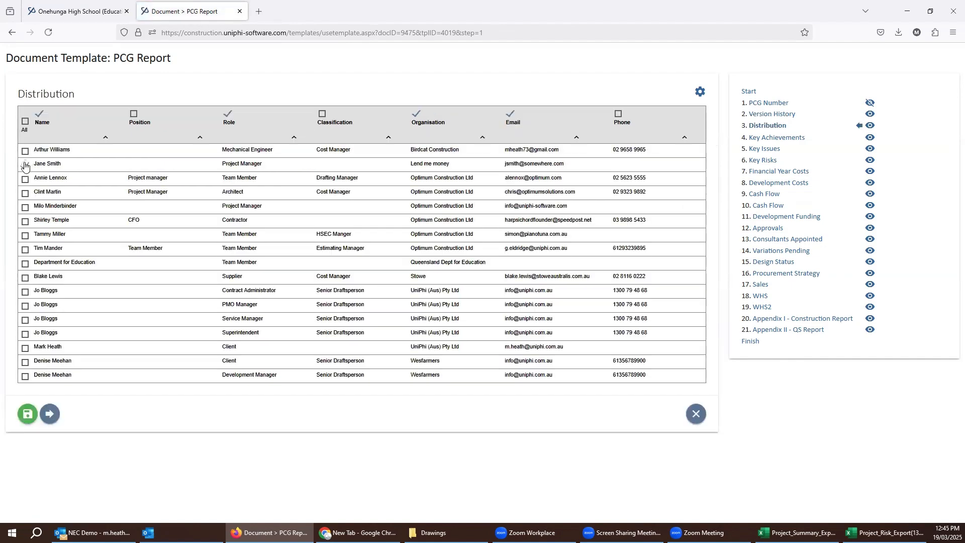
left_click(25, 166)
left_click(25, 348)
Set the Key Achievements reporting period to All and check the available milestone columns without changing them.
left_click(760, 141)
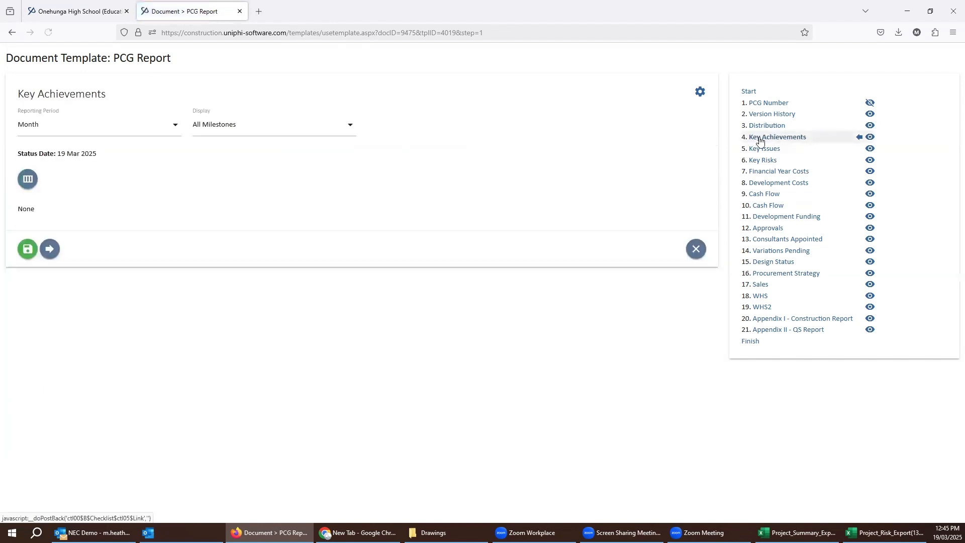
left_click(147, 124)
left_click(146, 123)
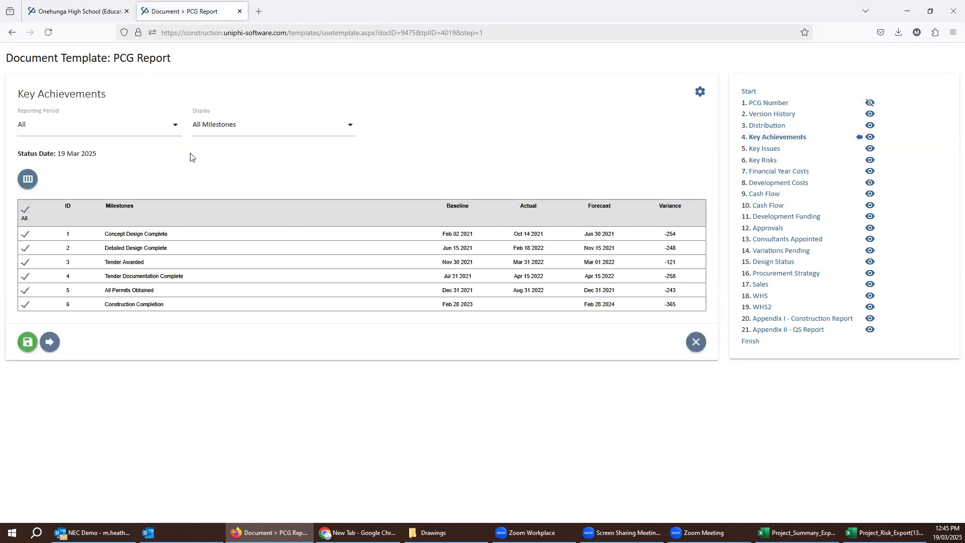
left_click(27, 179)
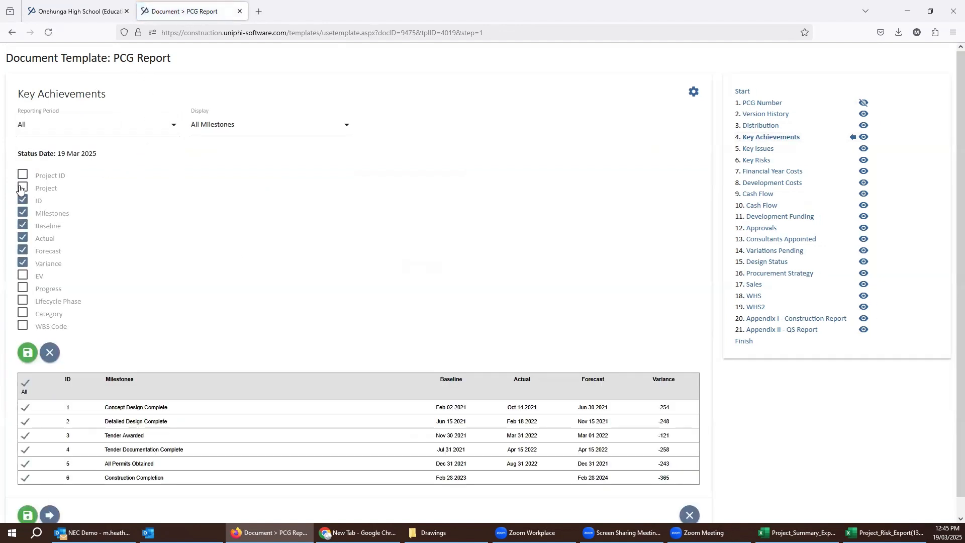
left_click(50, 354)
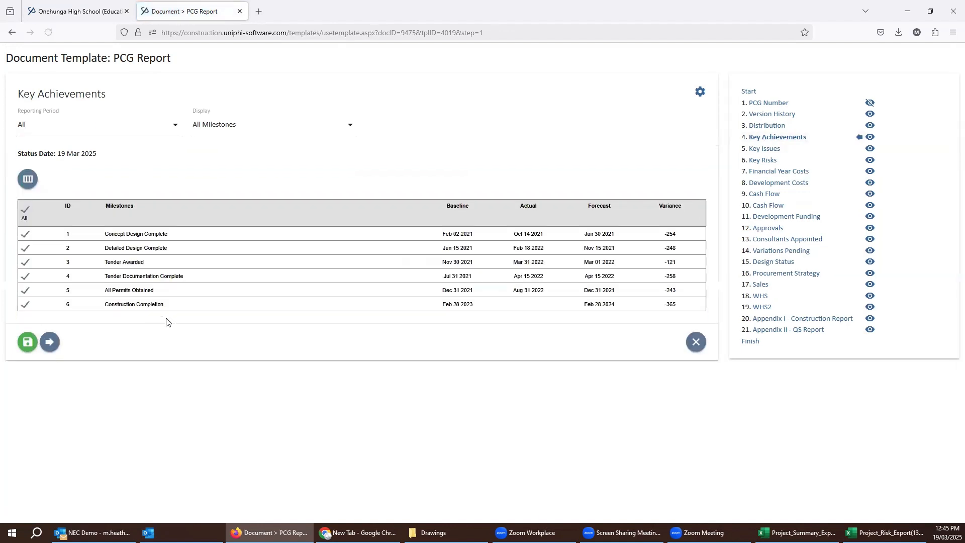
Review the list of open issues escalated to PCG in the Key Issues section.
left_click(756, 155)
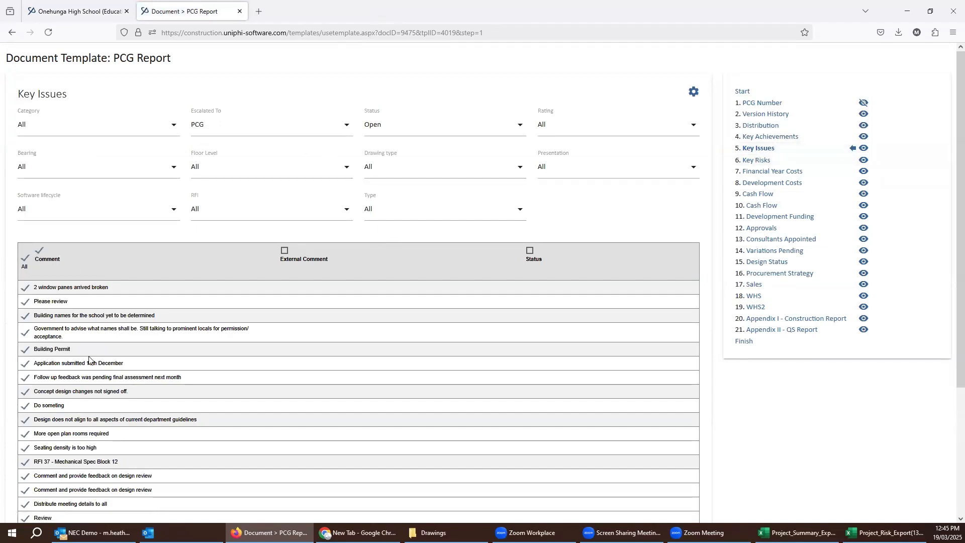
scroll(100, 390, "down", 3)
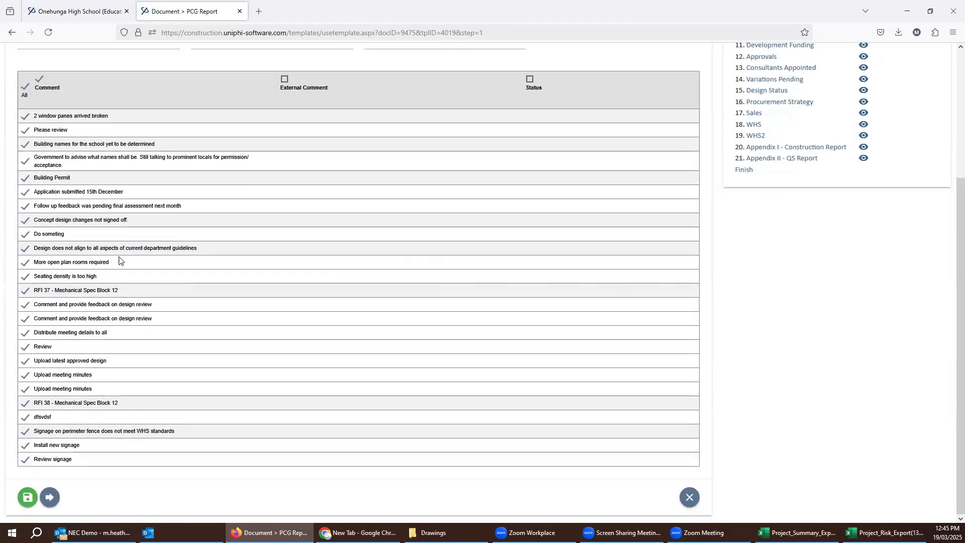
scroll(480, 225, "up", 3)
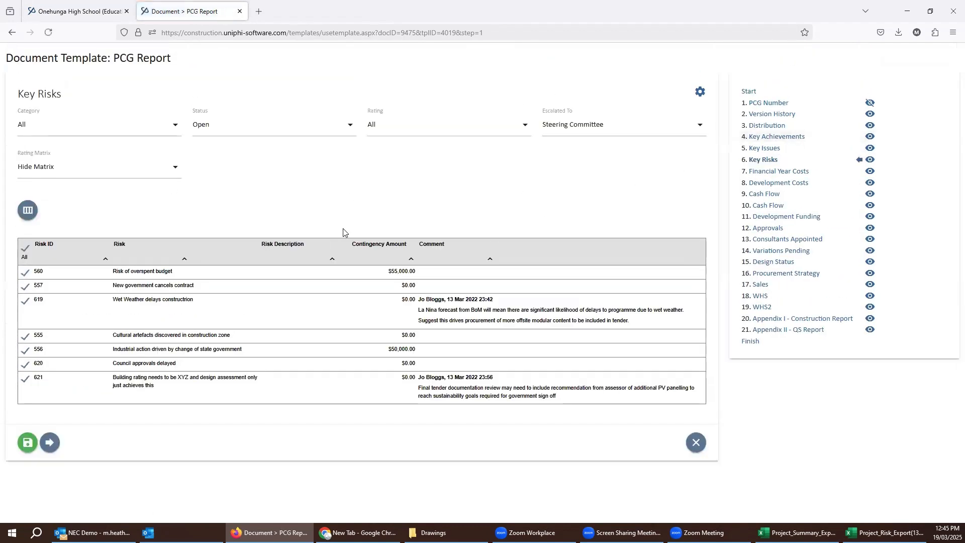
Check the optional columns of the Key Risks table, cancel the column selection and examine the table's column headings.
left_click(28, 210)
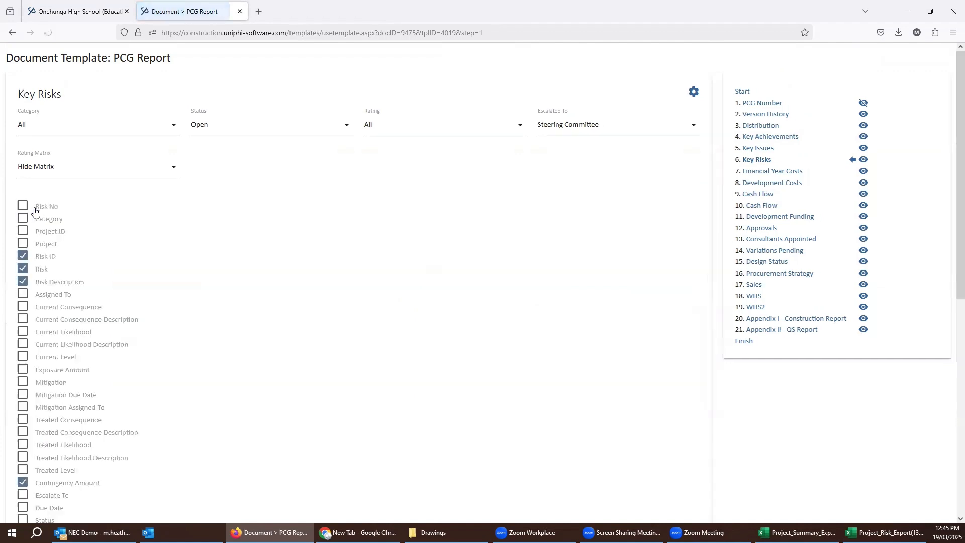
scroll(61, 422, "down", 3)
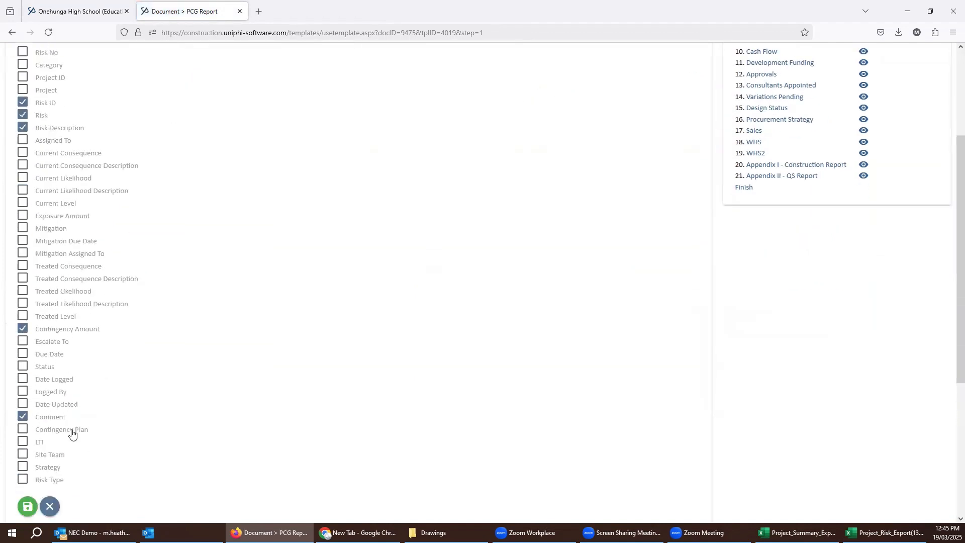
left_click(50, 505)
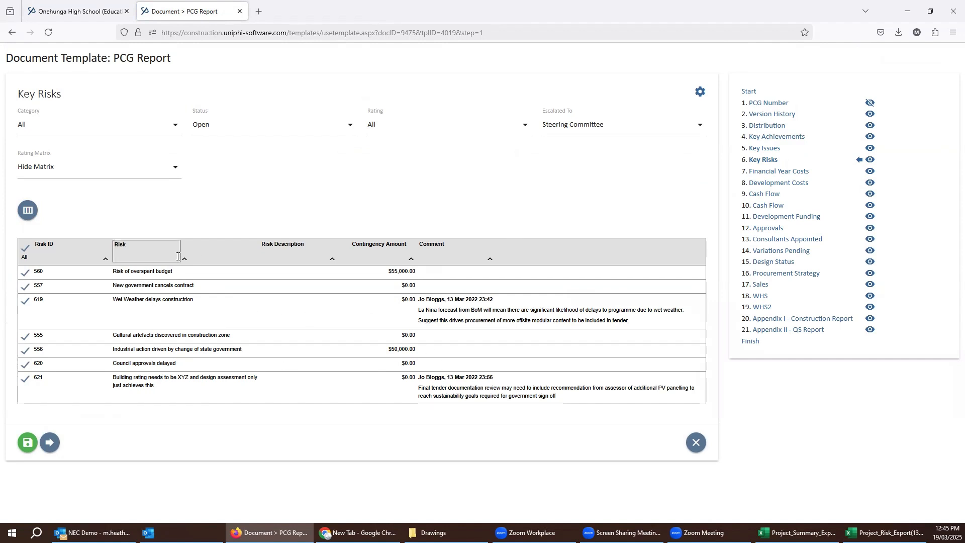
left_click(163, 252)
double_click(141, 243)
left_click_drag(262, 244, 308, 245)
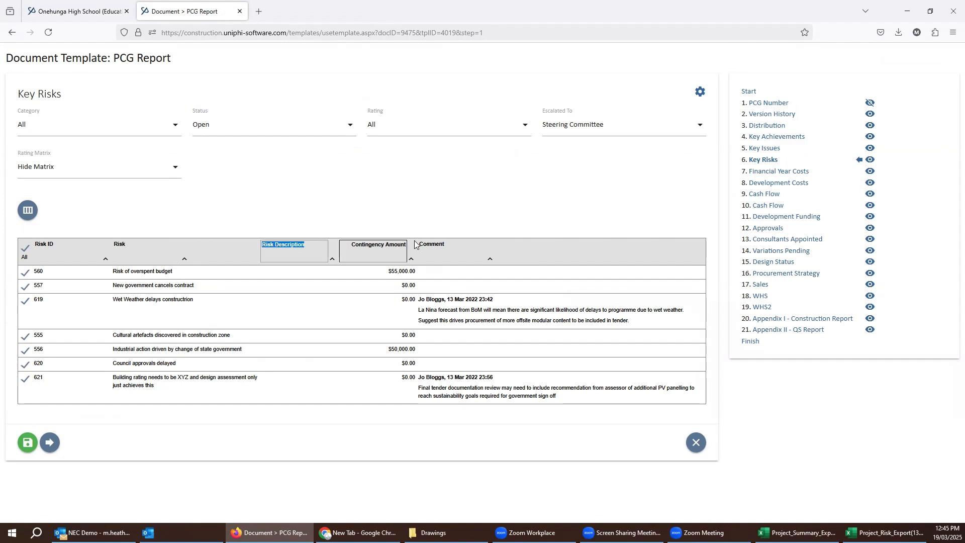
left_click(460, 221)
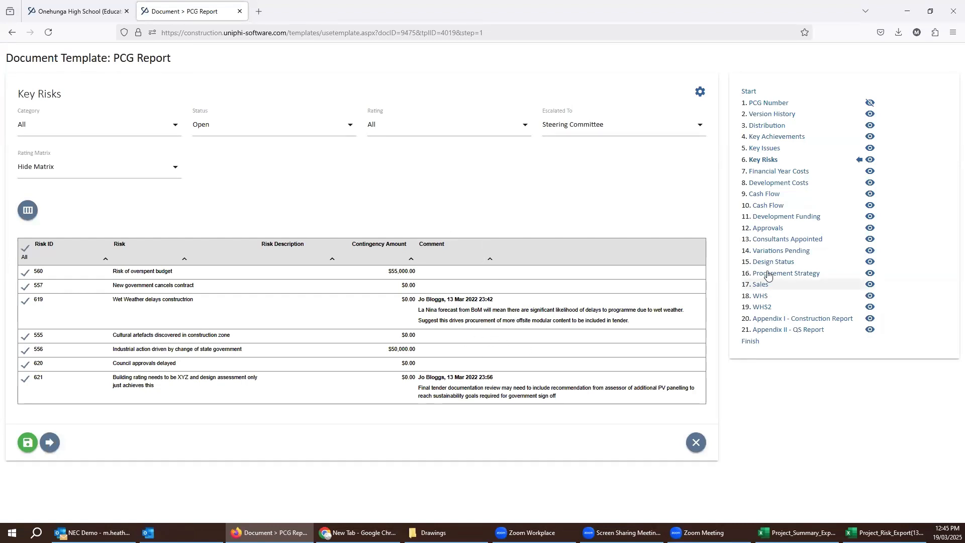
Go to Financial Year Costs and set the reported month to Dec 2023.
left_click(785, 173)
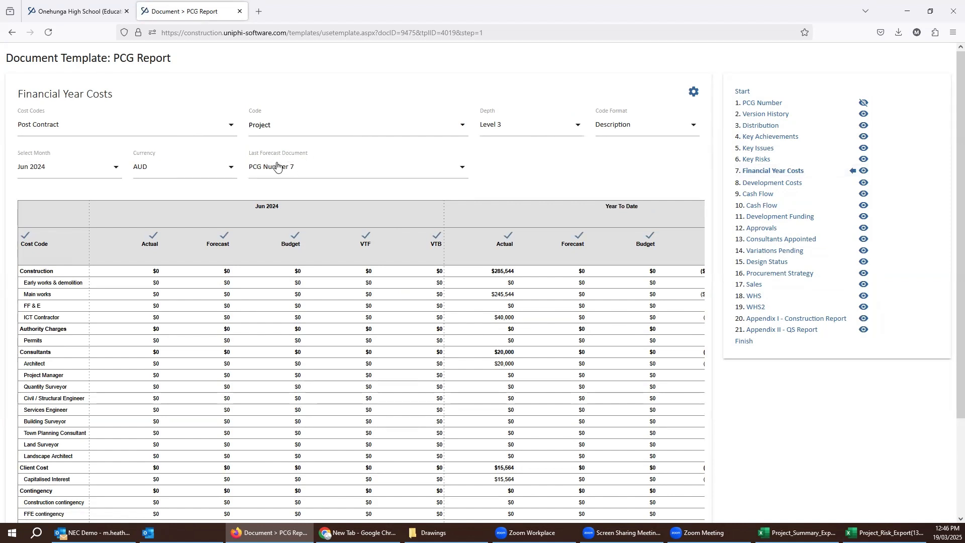
double_click(362, 245)
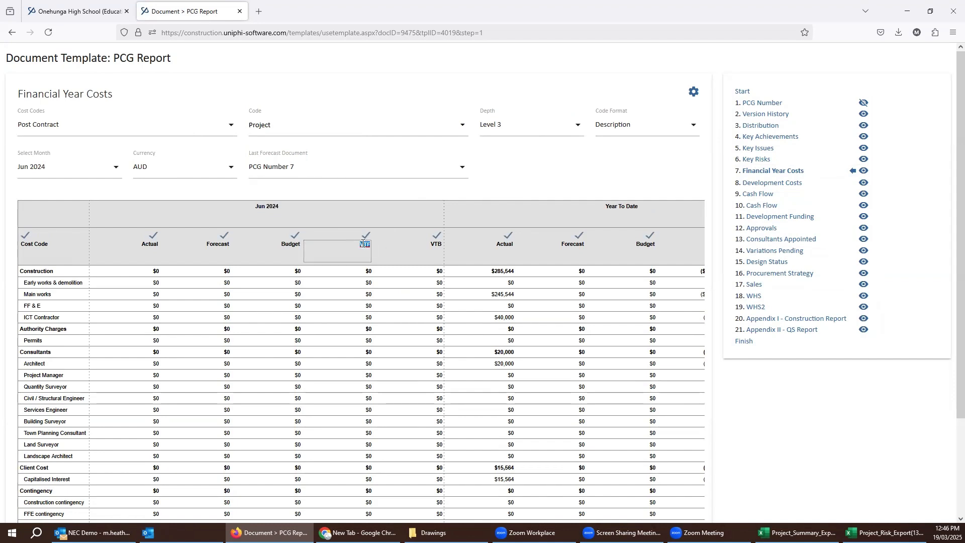
left_click(391, 197)
left_click(81, 169)
left_click(78, 188)
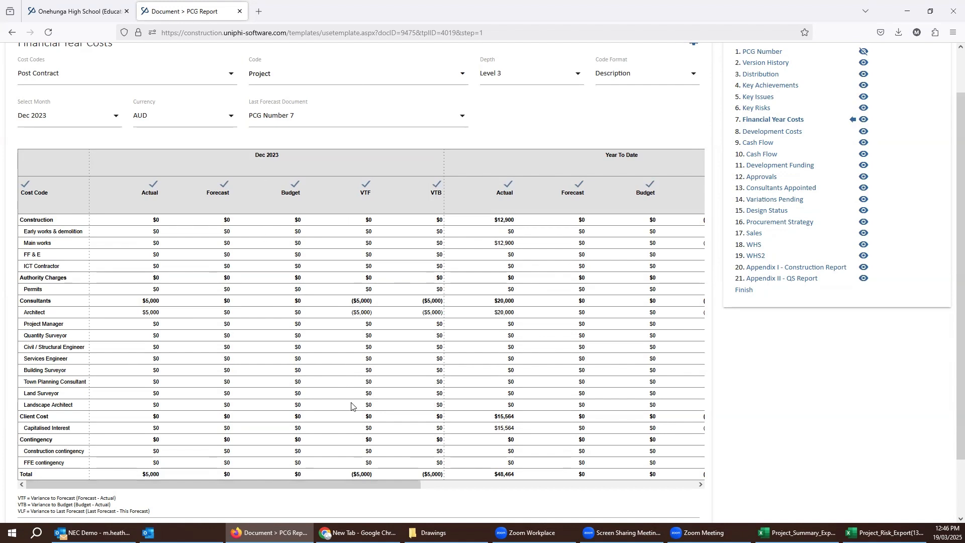
Examine the year-to-date and total columns of the financial year costs, and set the depth to Level 2.
left_click_drag(377, 482, 670, 496)
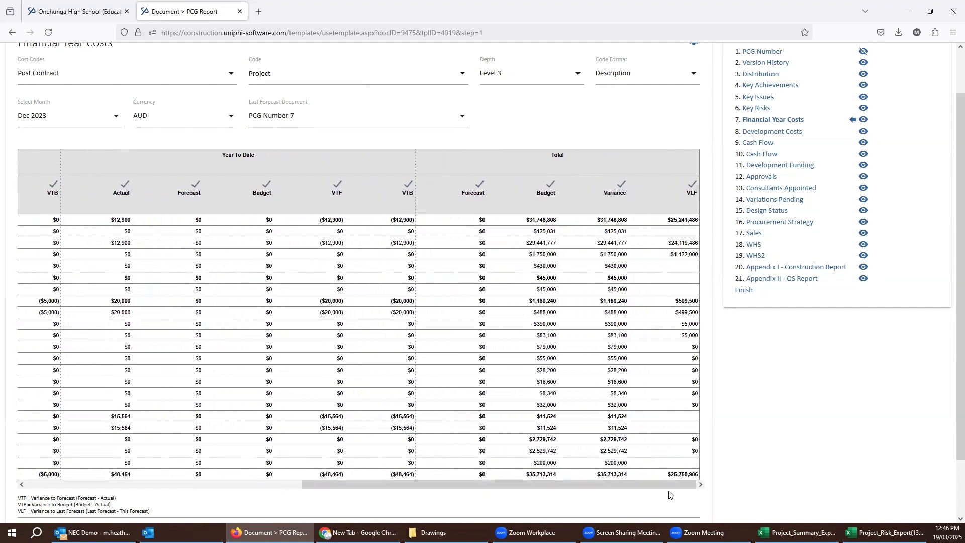
left_click(517, 75)
left_click(519, 97)
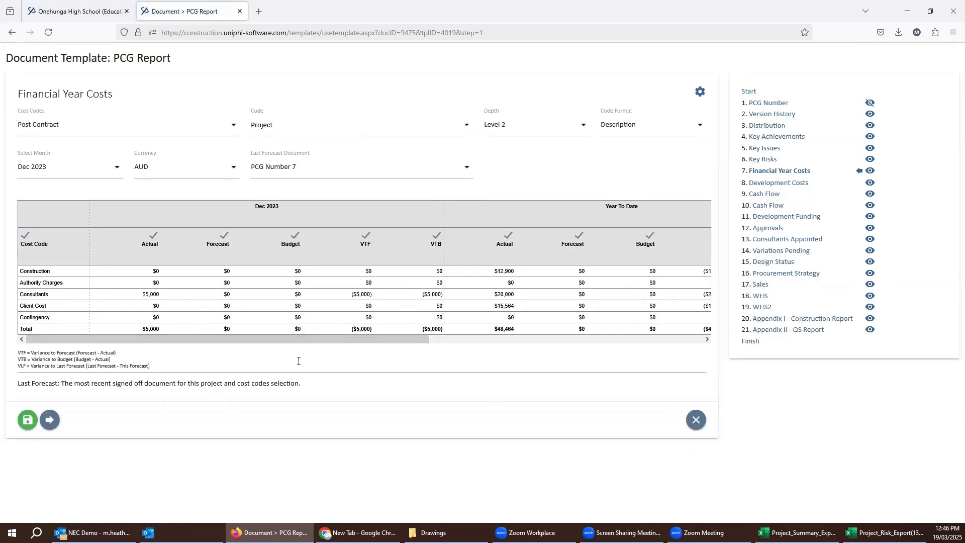
Examine the Development Costs table across to its total columns and view the tabular Cash Flow section.
left_click(771, 184)
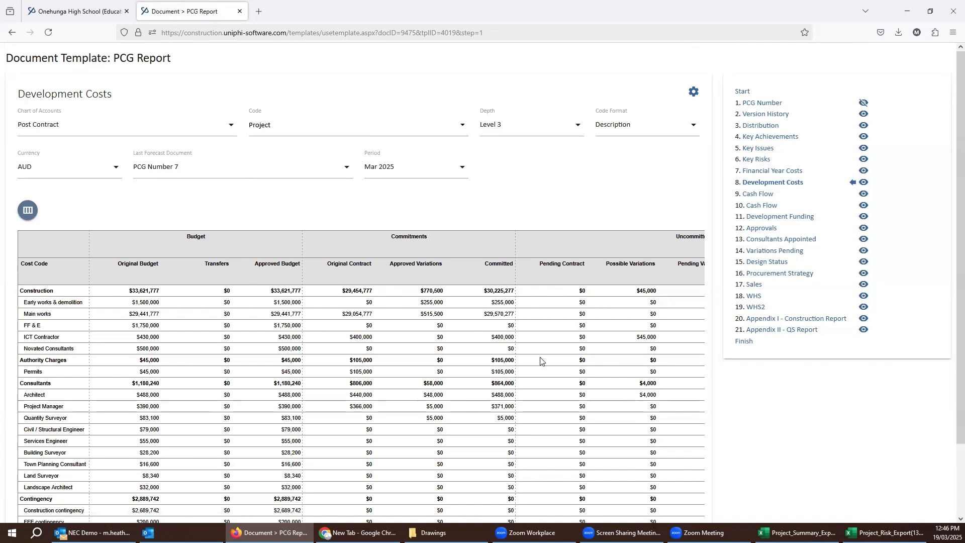
scroll(541, 361, "down", 2)
left_click_drag(362, 463, 661, 465)
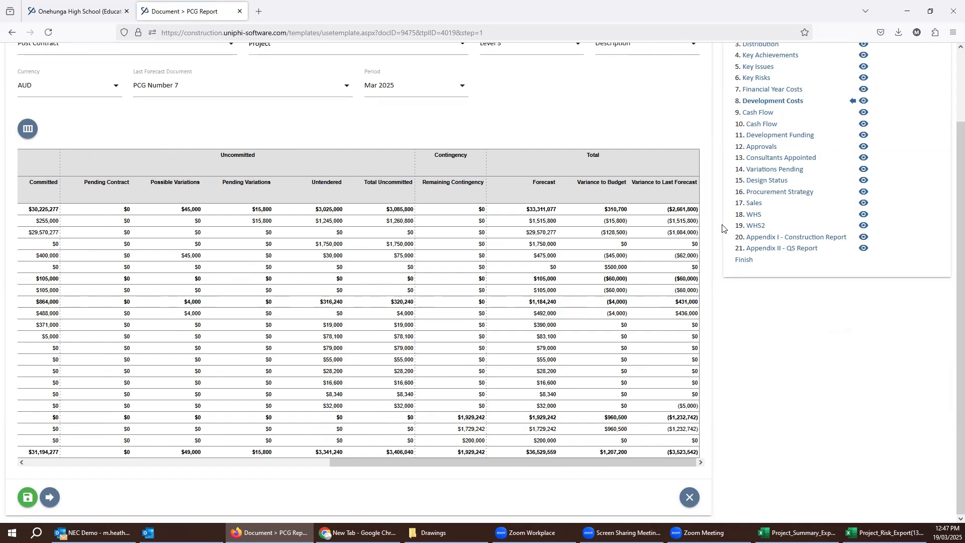
left_click(754, 112)
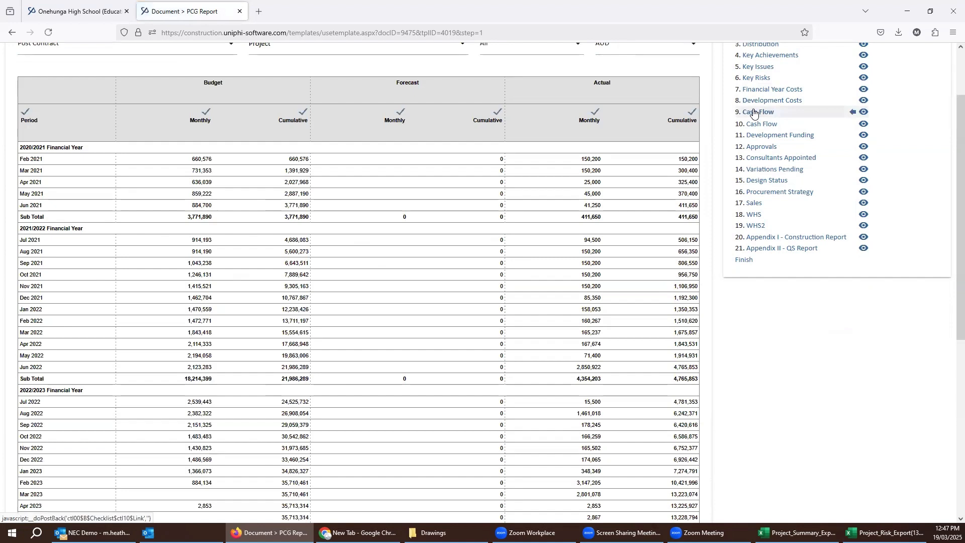
Open the Cash Flow graph section and check the available graph types, keeping Budget By Code.
left_click(762, 124)
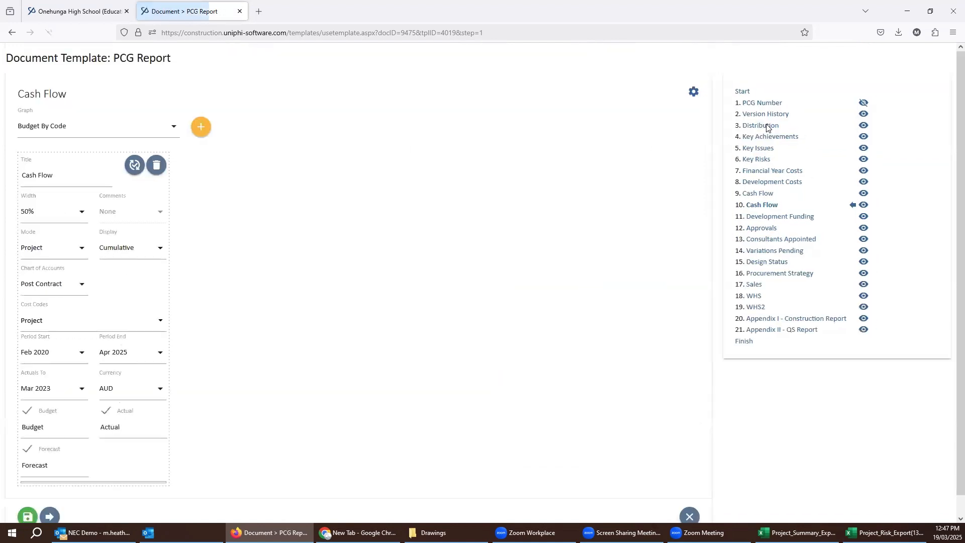
scroll(400, 221, "down", 2)
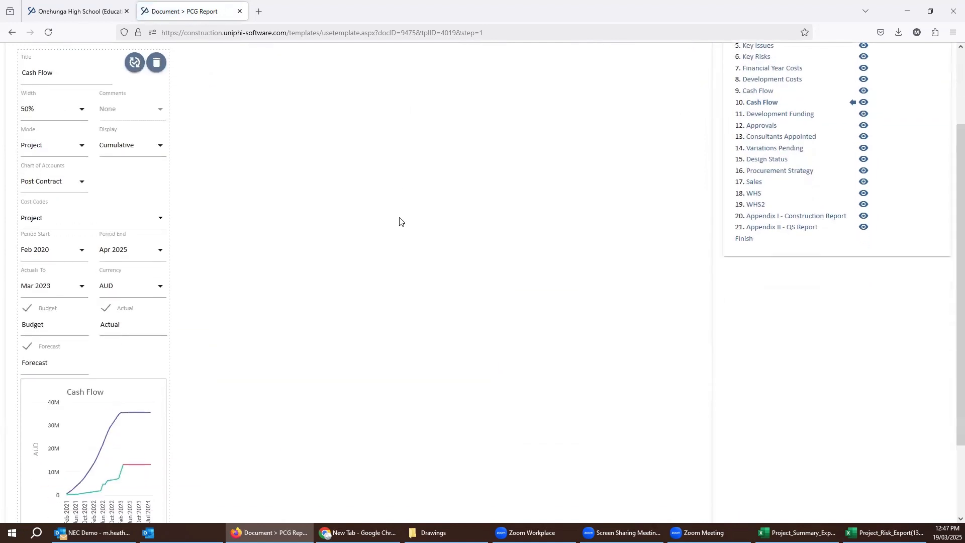
scroll(195, 187, "up", 2)
left_click(104, 124)
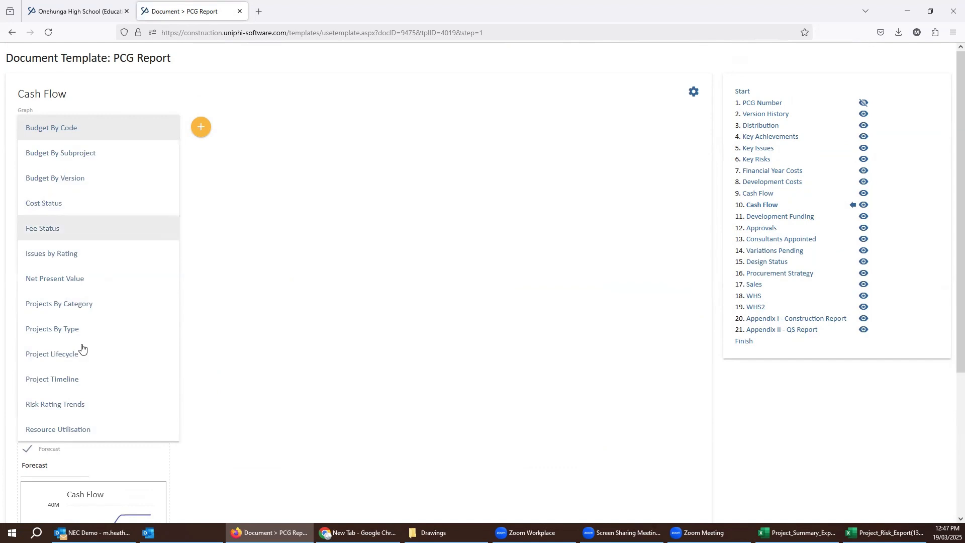
left_click(344, 193)
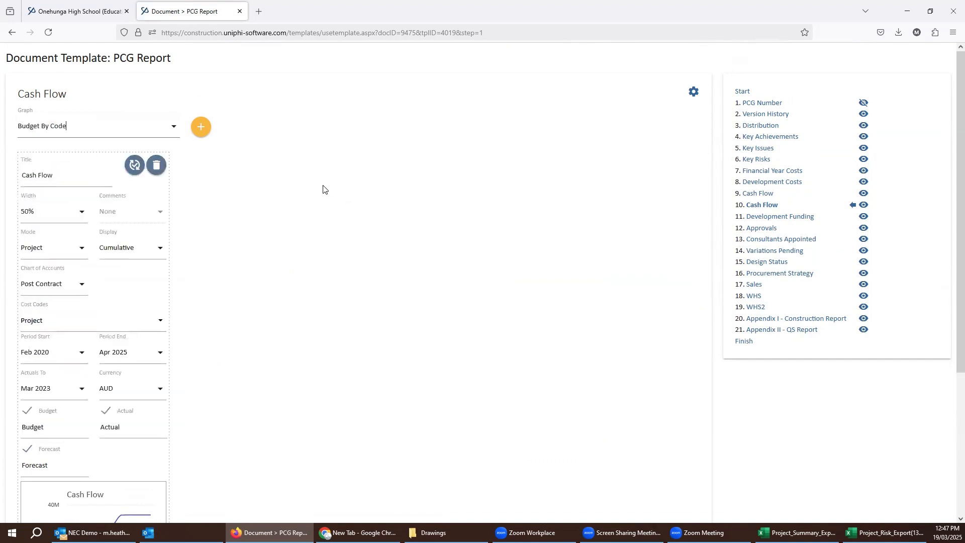
Set the Cash Flow graph's width to 100% and its display to Both, and refresh the graph.
left_click(48, 215)
left_click(50, 219)
left_click(110, 253)
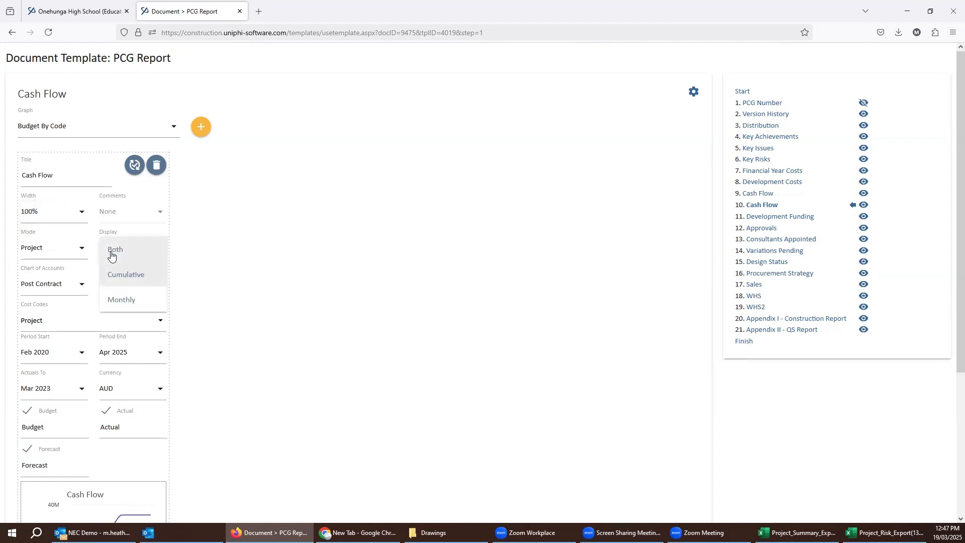
scroll(411, 347, "down", 3)
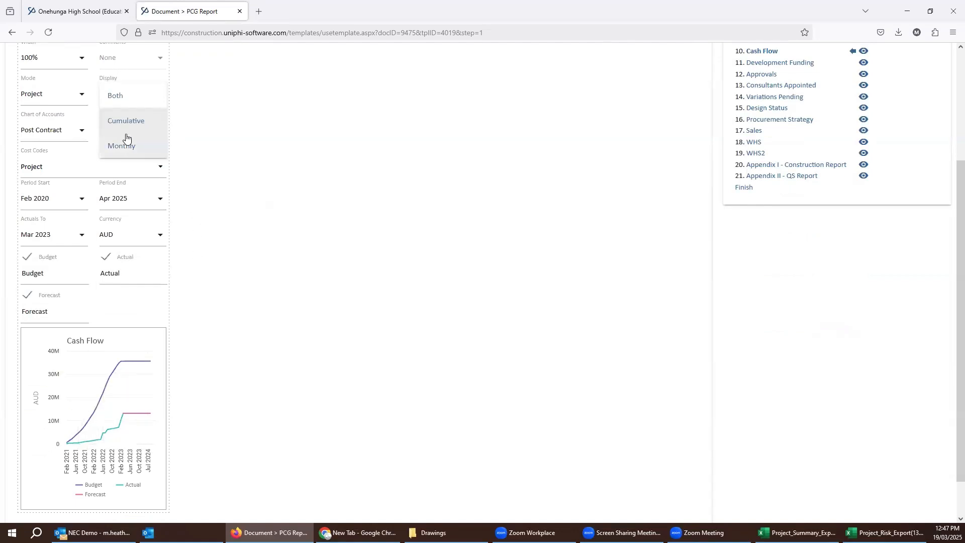
left_click(121, 101)
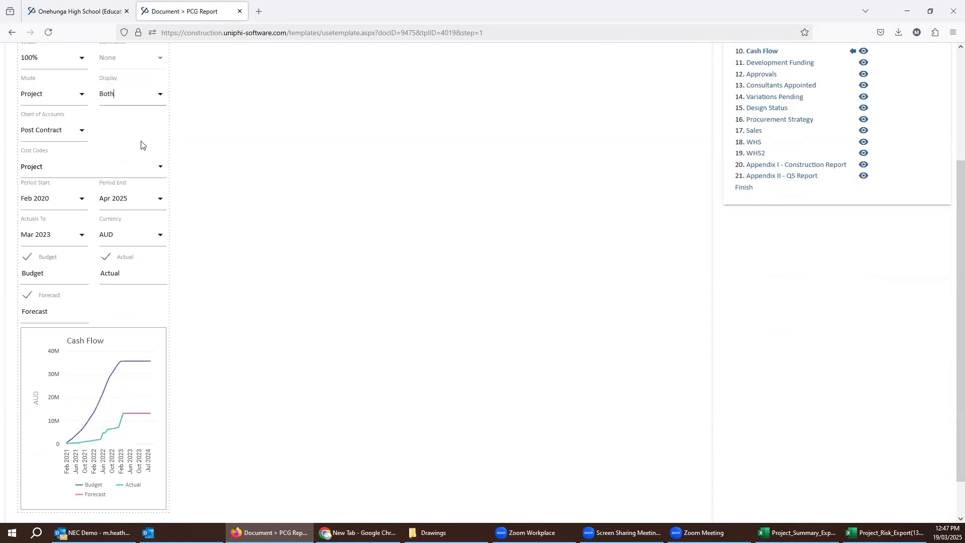
scroll(143, 144, "up", 3)
left_click(135, 165)
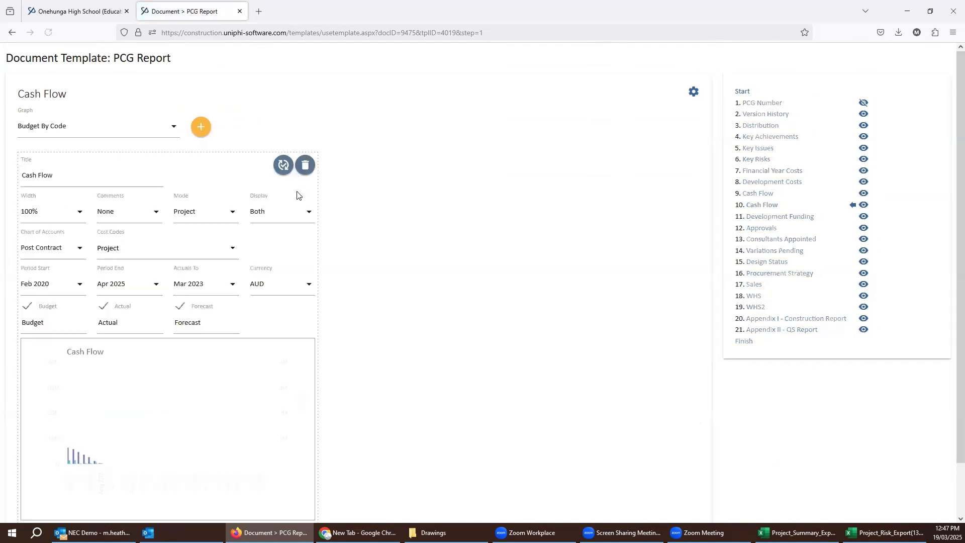
Set the Cash Flow graph's period end to May 2023 and refresh the graph.
scroll(297, 195, "down", 1)
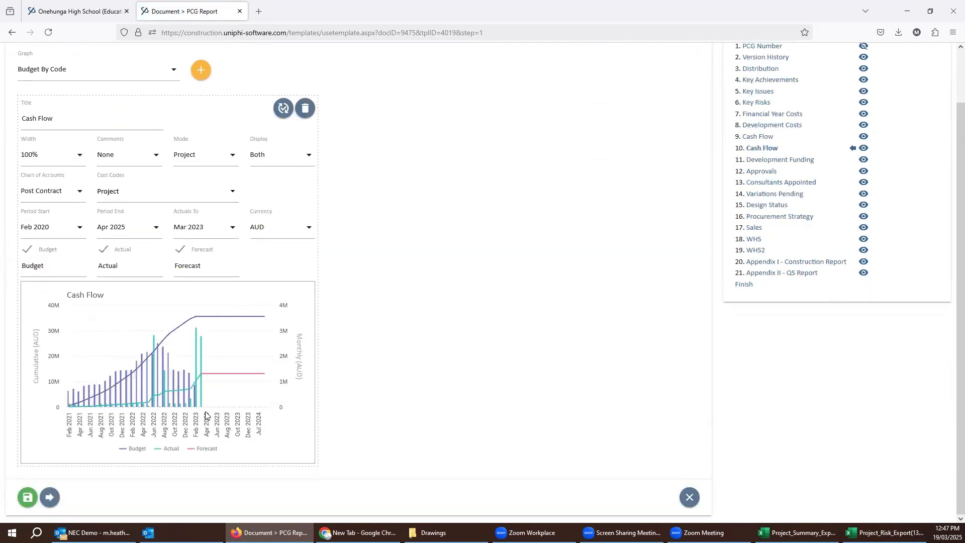
left_click(133, 231)
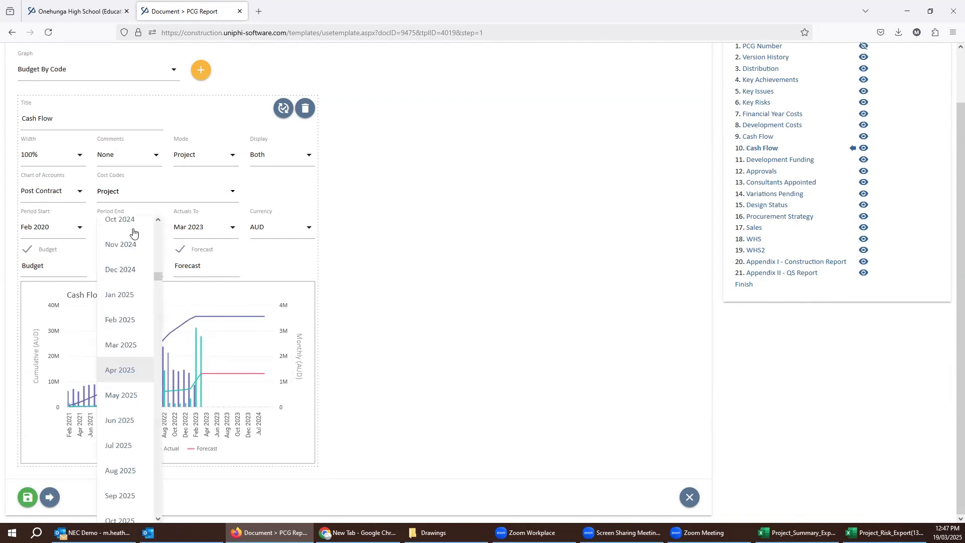
scroll(134, 256, "up", 5)
scroll(136, 259, "up", 4)
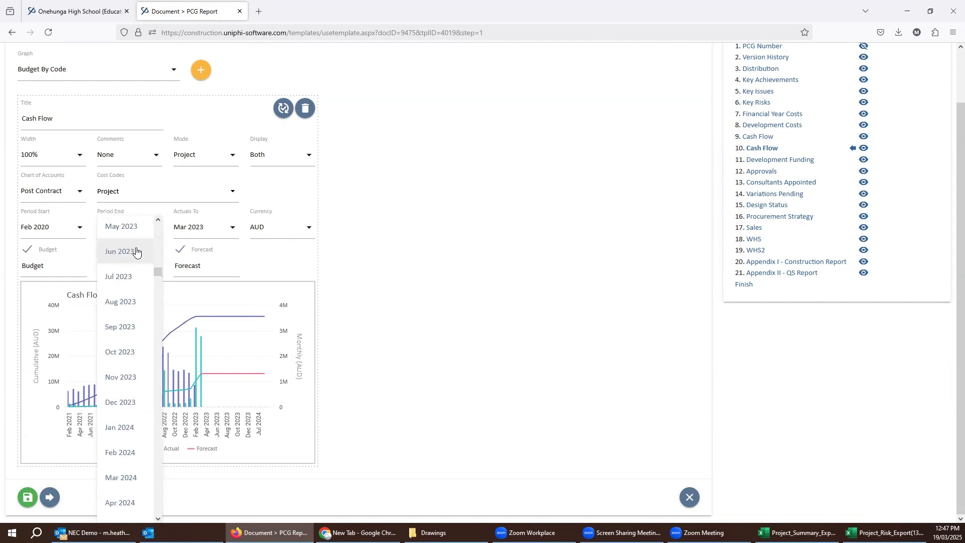
left_click(133, 226)
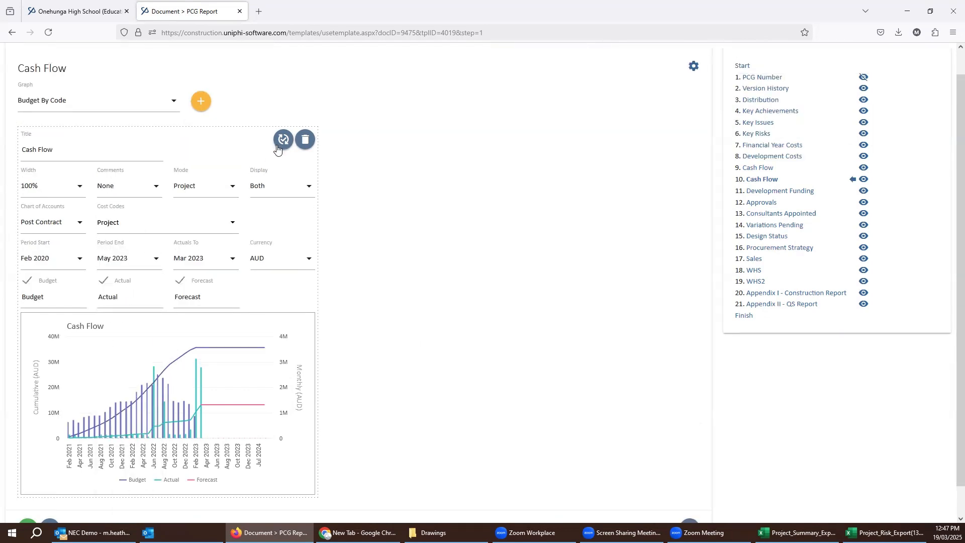
left_click(280, 146)
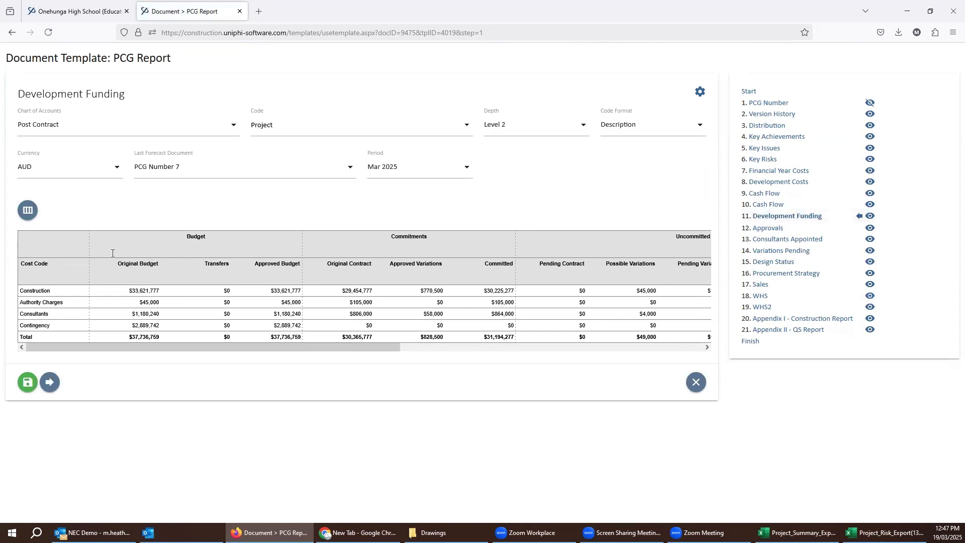
Limit the Development Funding table to code 100 - Construction and set its depth to Level 3.
left_click(334, 129)
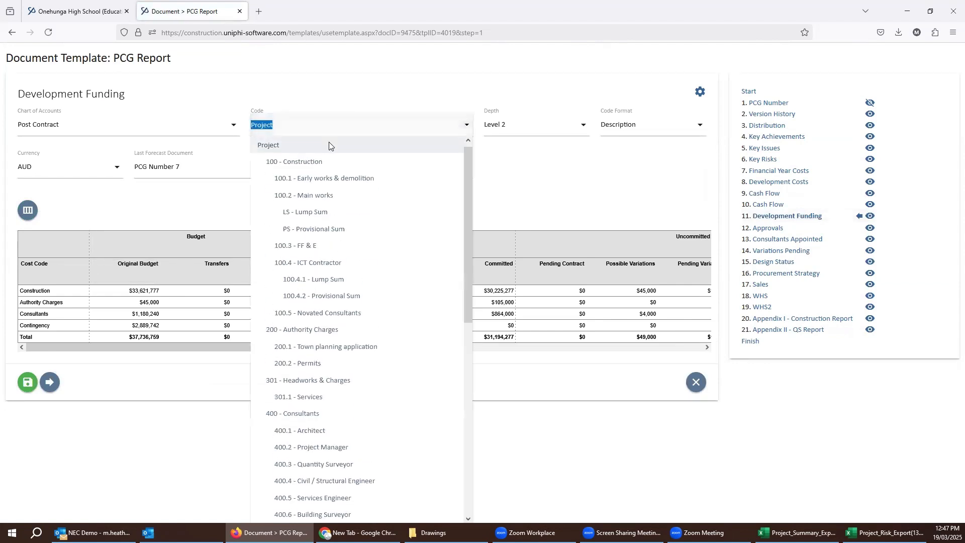
left_click(316, 162)
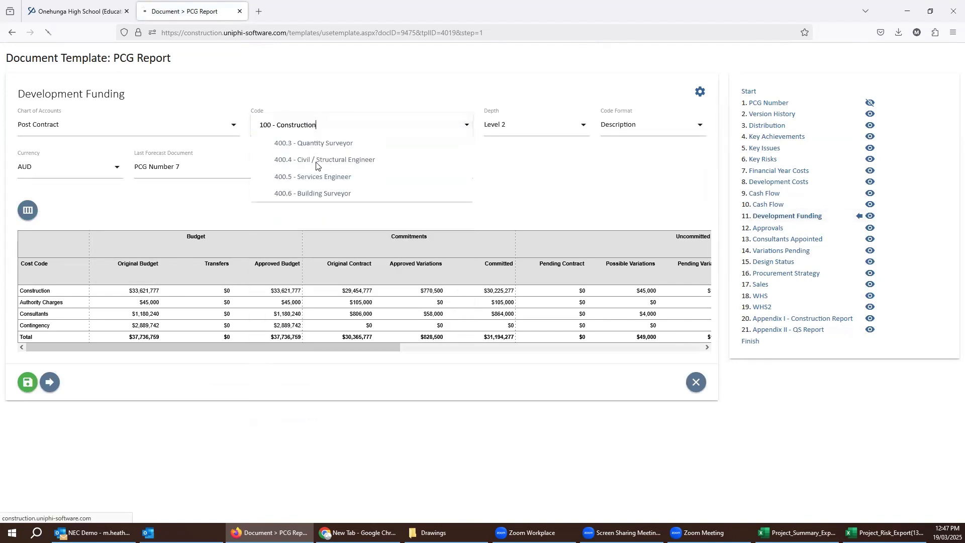
left_click(521, 128)
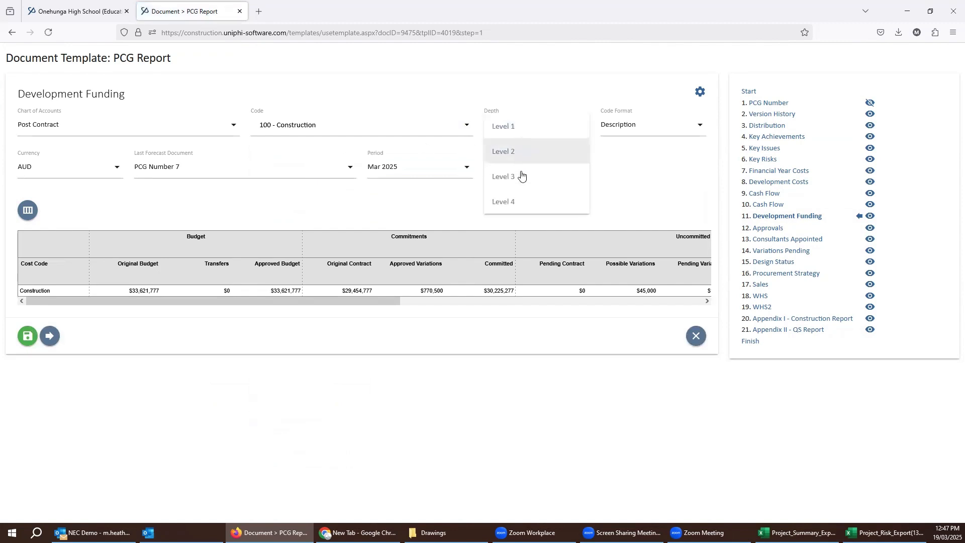
left_click(521, 176)
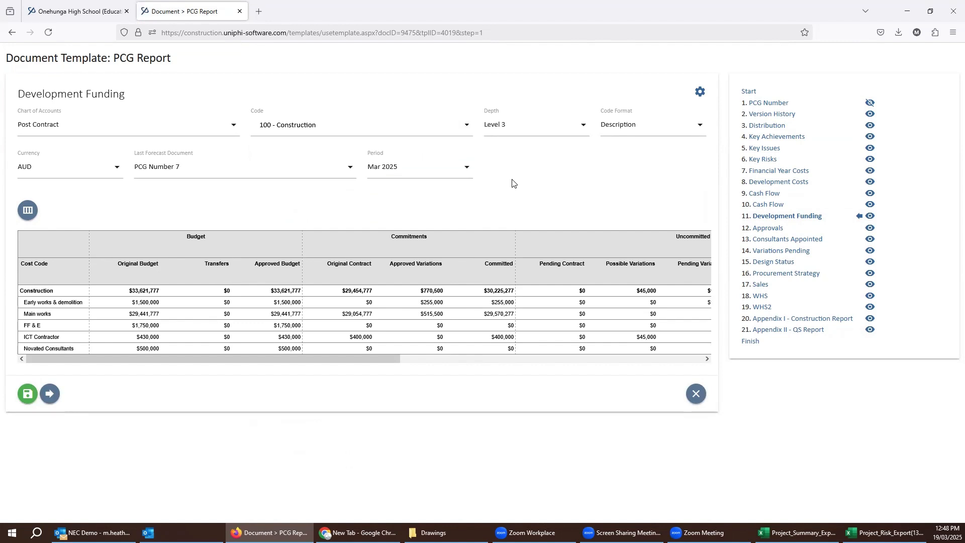
View the Approvals and Consultants Appointed sections, and include the Main works (Active) contract in Variations Pending.
left_click(759, 230)
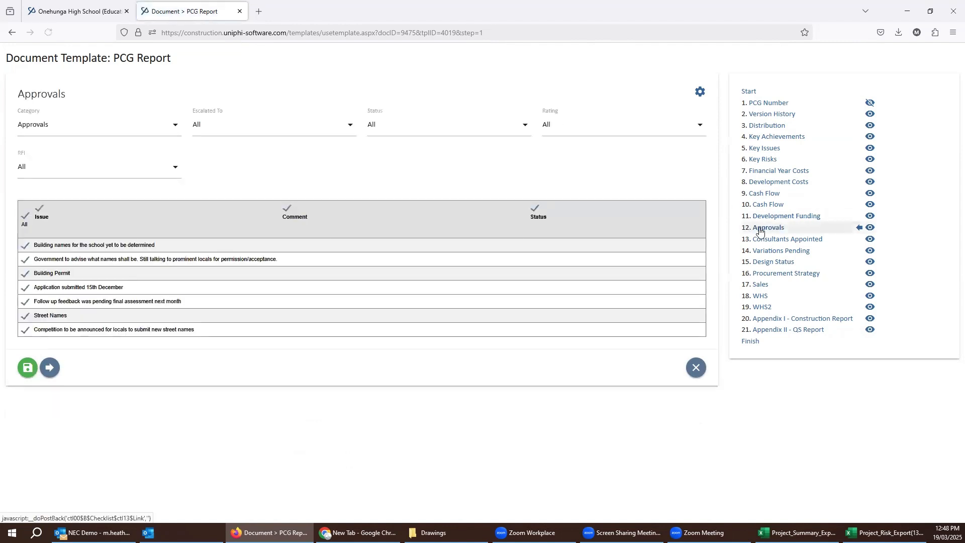
left_click(765, 240)
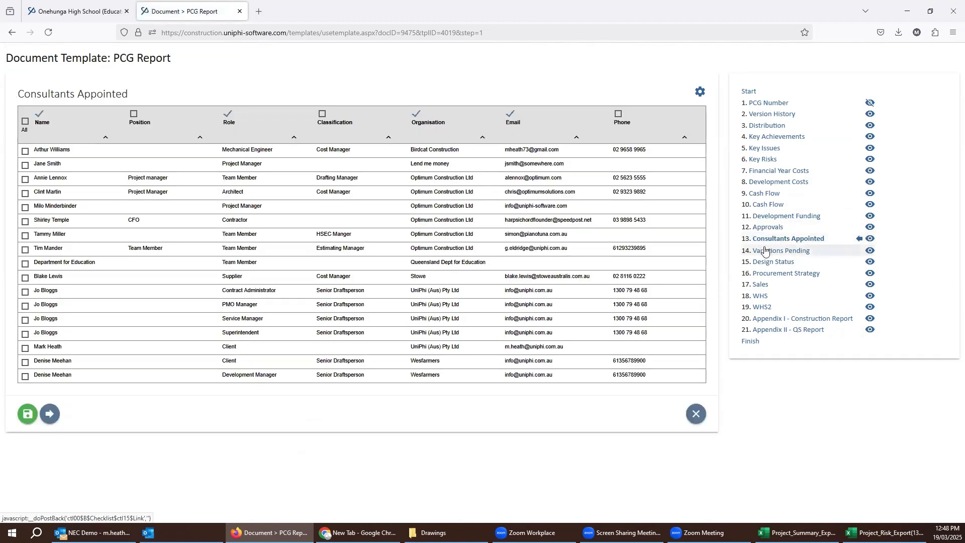
left_click(765, 250)
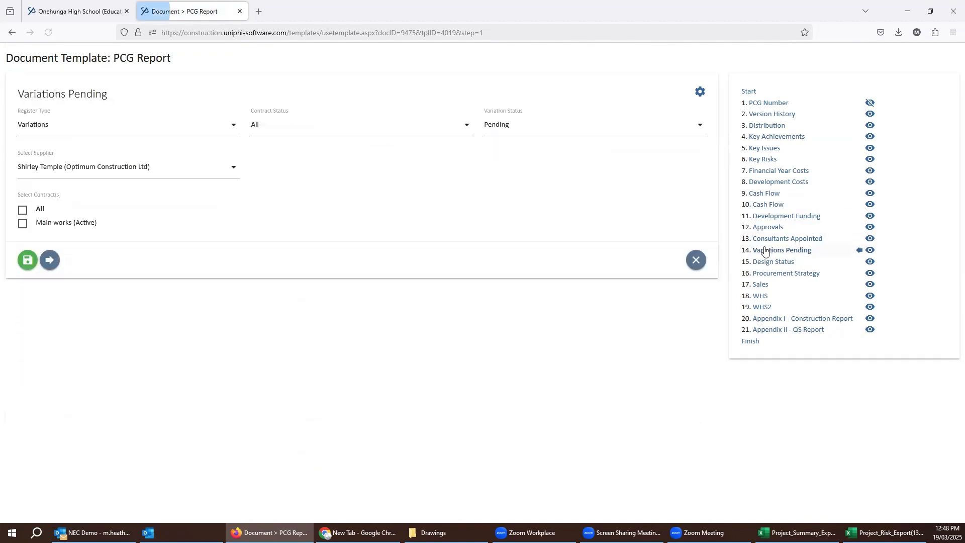
left_click(22, 224)
left_click(68, 169)
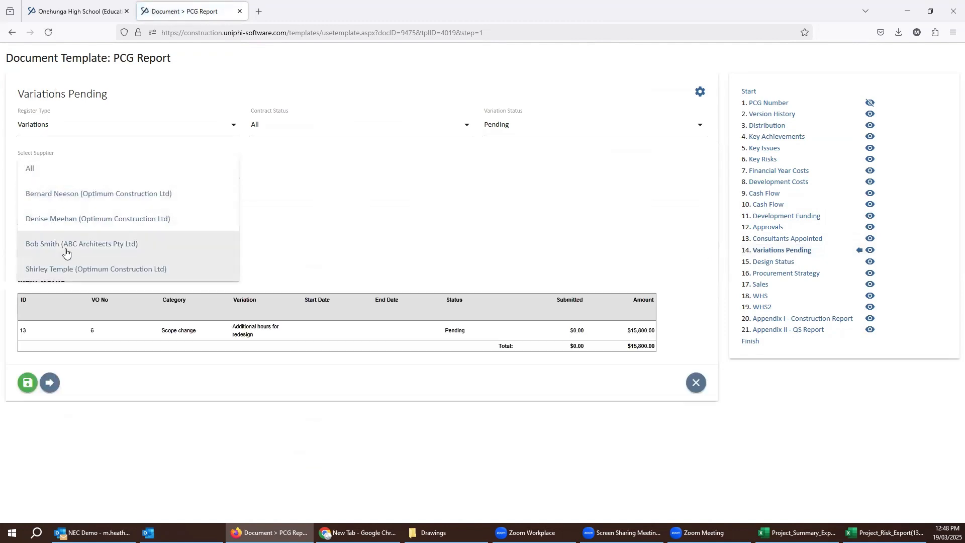
left_click(380, 179)
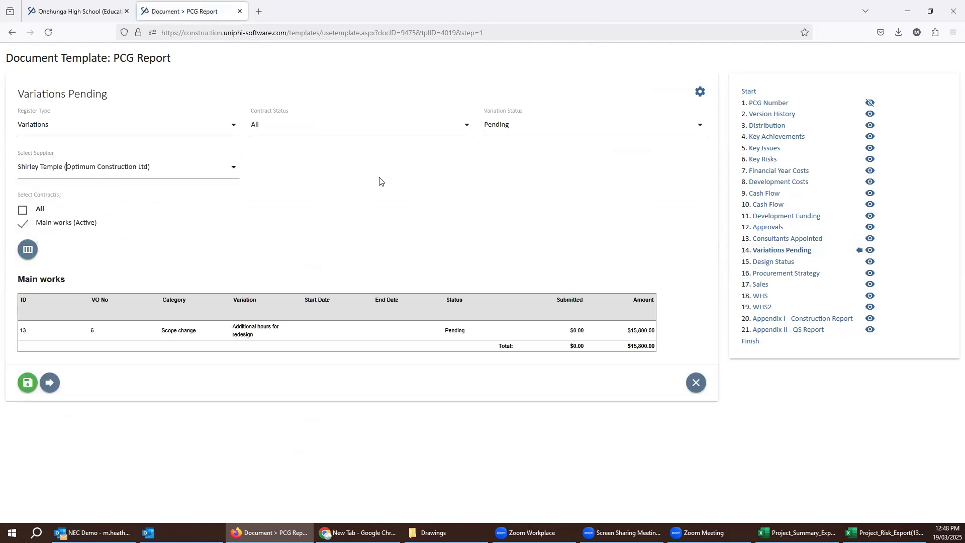
Snip the Contracted Cost Forecast chart from the project's Costs dashboard and paste it into the Design Status section.
left_click(780, 261)
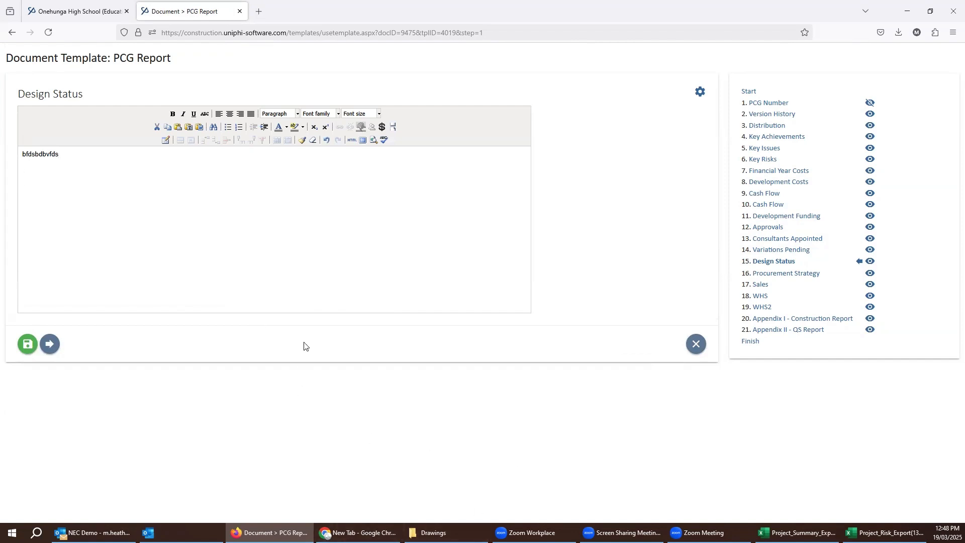
left_click(76, 11)
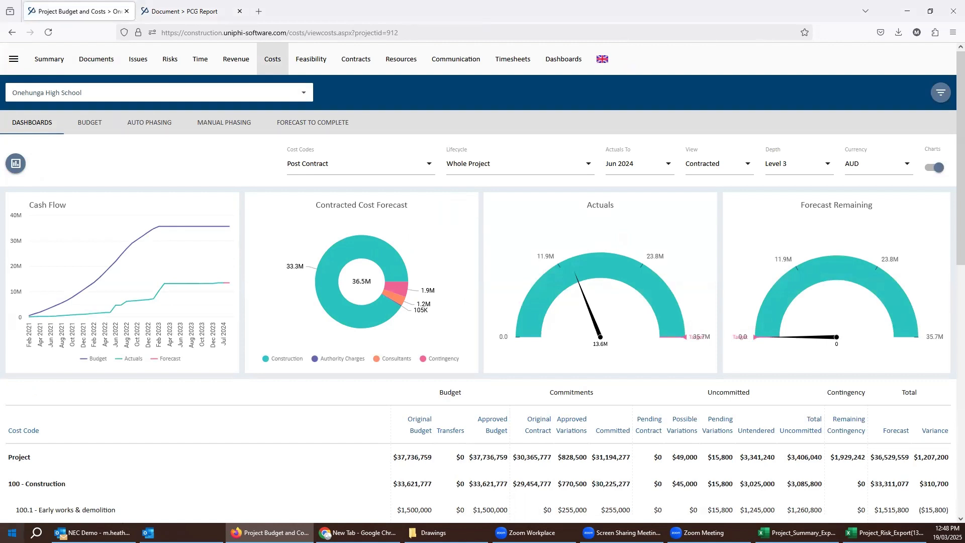
left_click(11, 532)
left_click(14, 530)
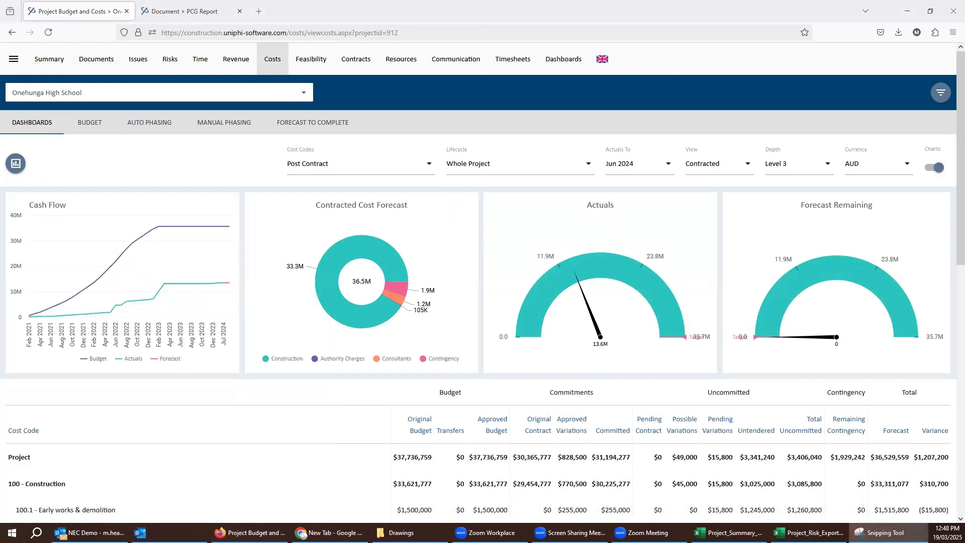
left_click(580, 211)
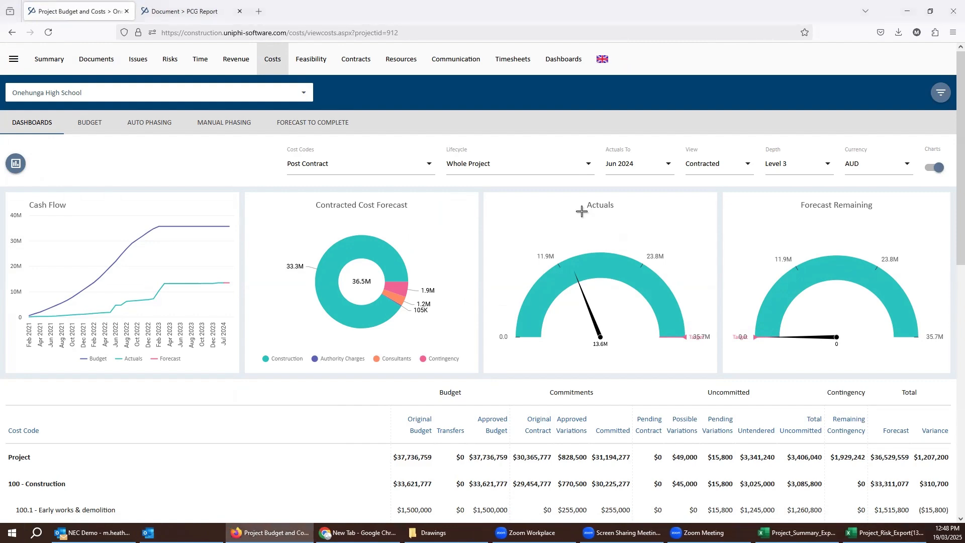
left_click_drag(244, 191, 475, 373)
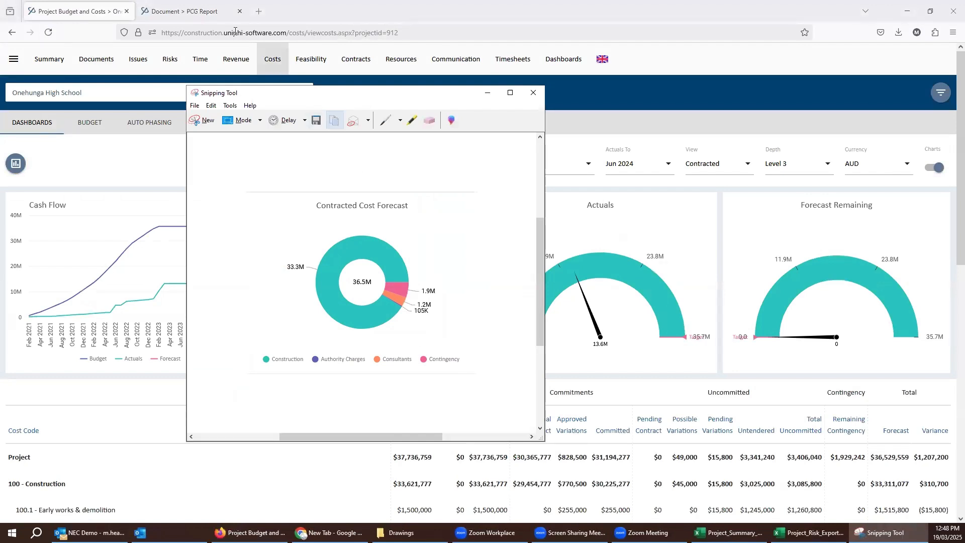
left_click(232, 13)
key("ctrl+v")
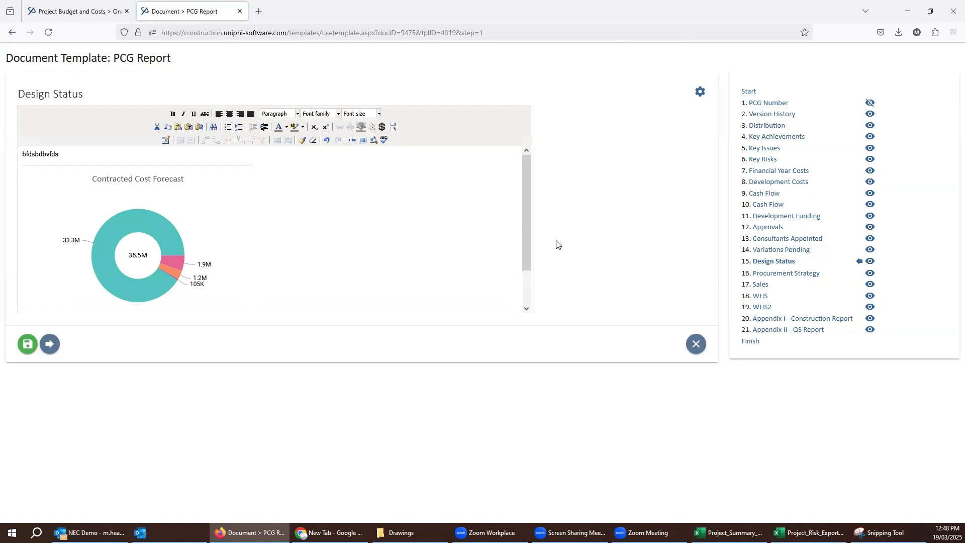
View the report's Procurement Strategy and Sales sections, and open the project's Monthly Updates.
left_click(795, 273)
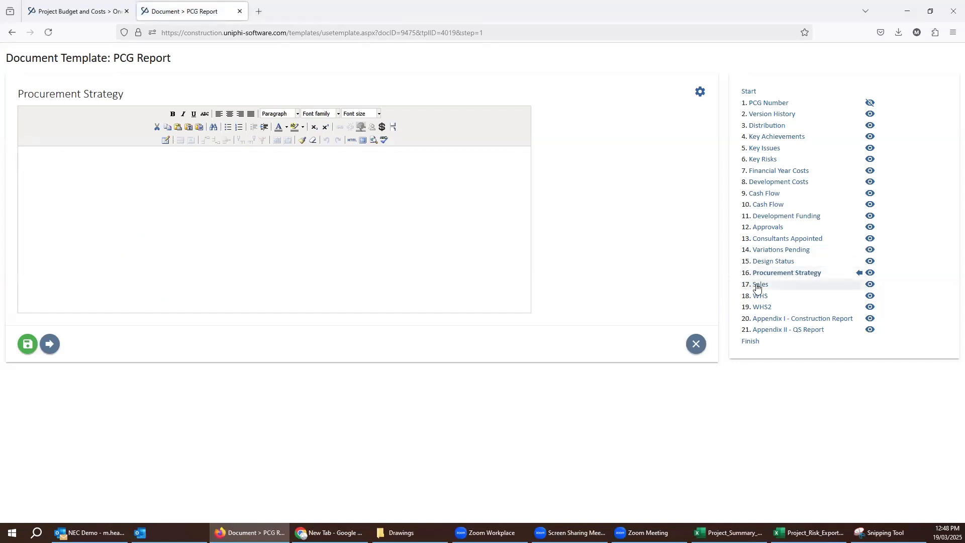
left_click(763, 285)
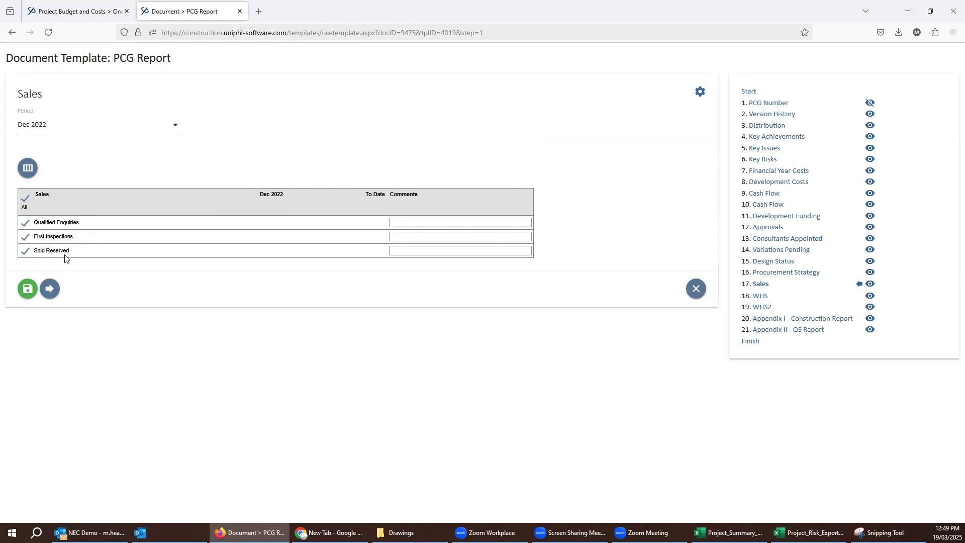
left_click(75, 11)
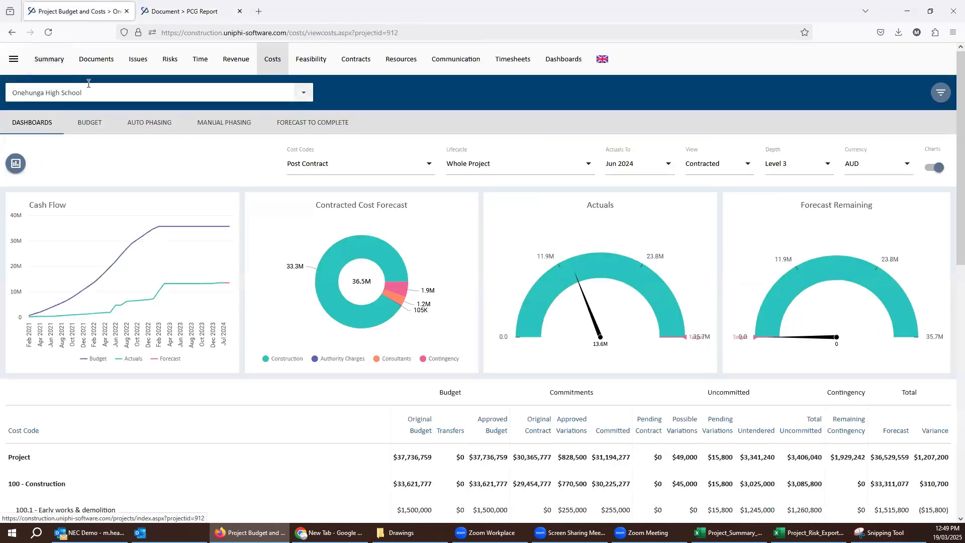
left_click(49, 59)
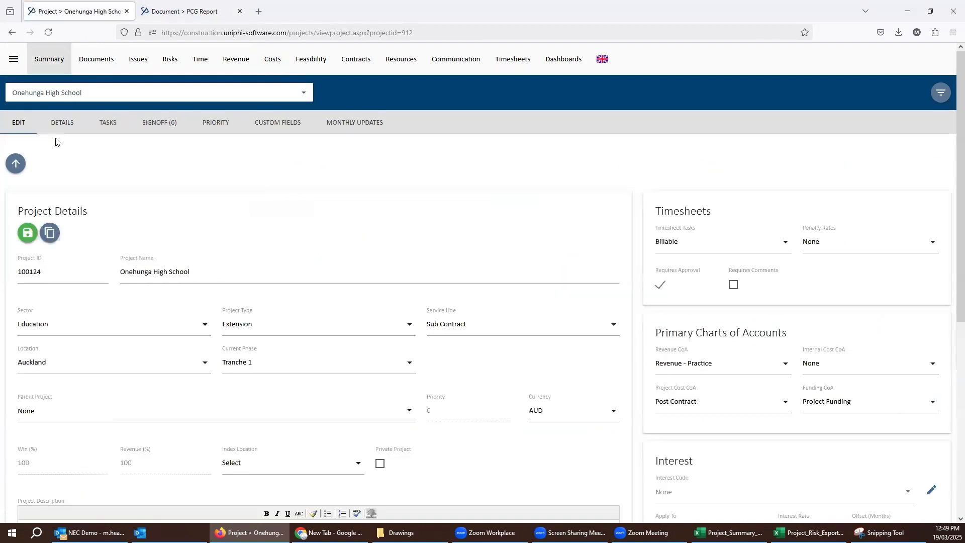
left_click(349, 133)
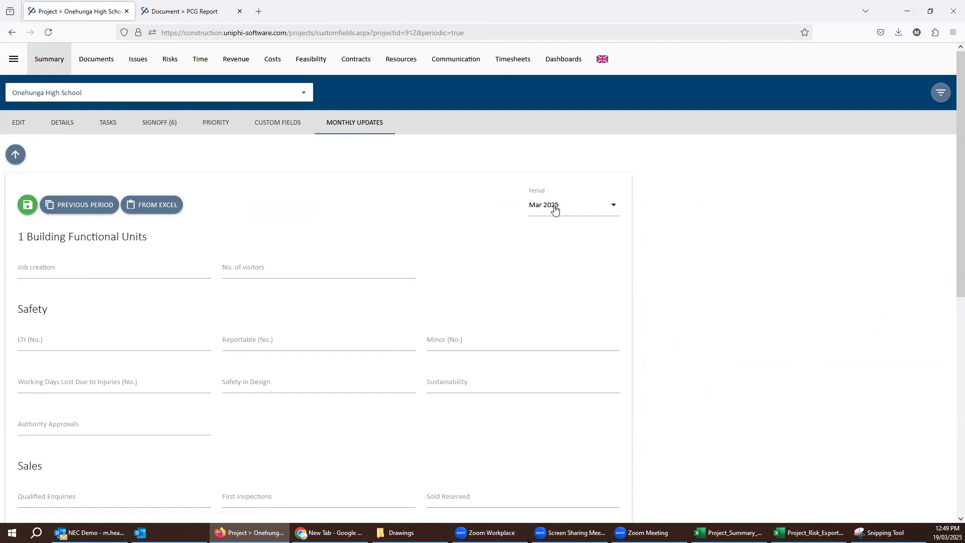
Enter 5 Qualified Enquiries, 4 First Inspections and 3 Sold Reserved in the Mar 2025 monthly update and save it.
scroll(402, 289, "down", 4)
left_click(145, 295)
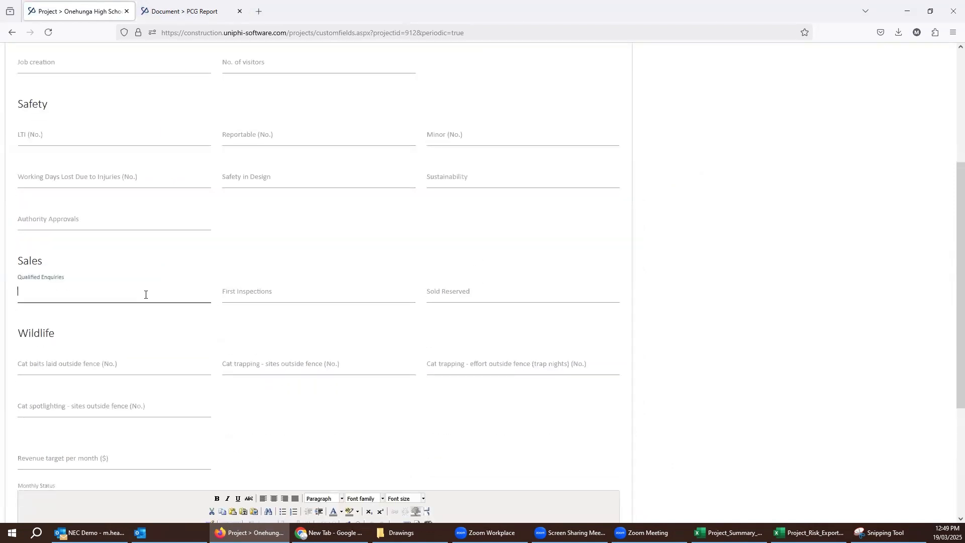
type("5")
left_click(290, 282)
type("4")
left_click(425, 288)
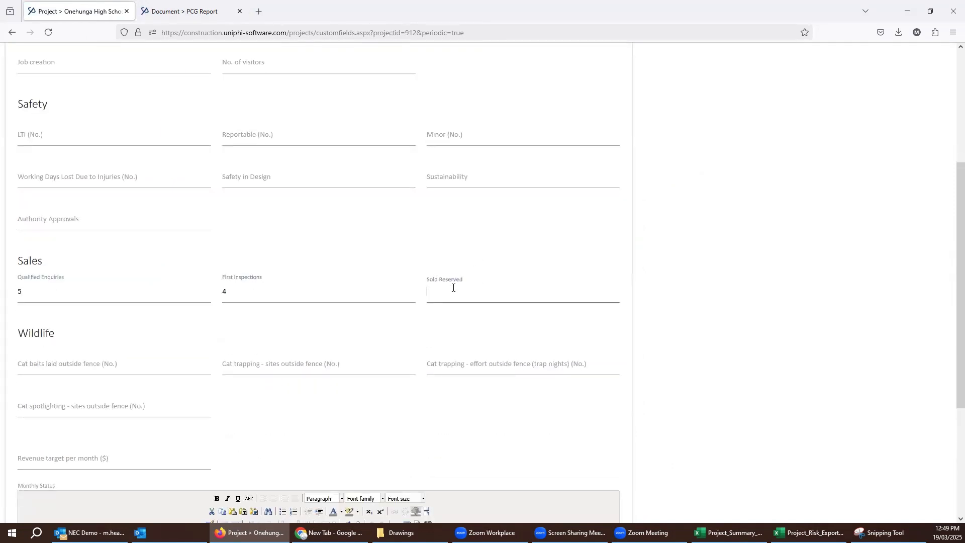
type("3")
scroll(246, 418, "up", 3)
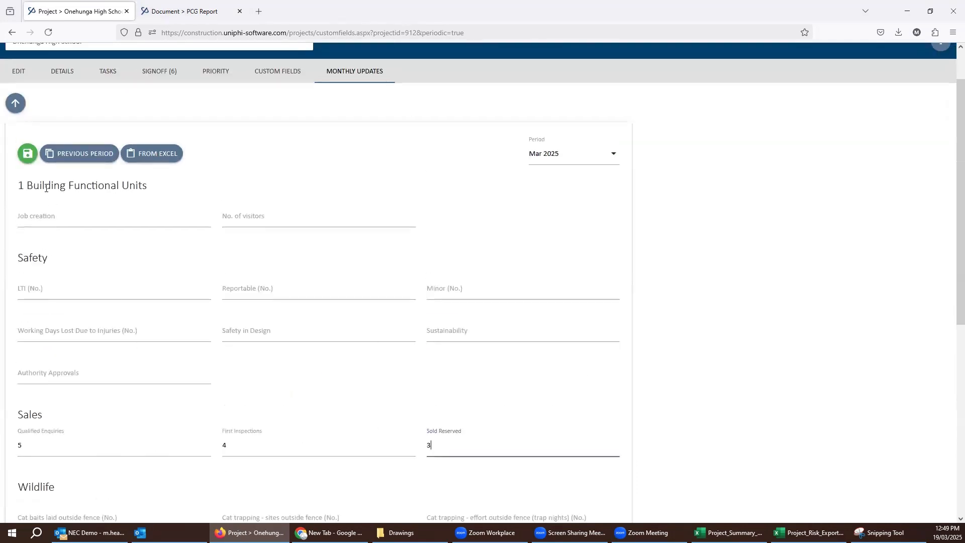
left_click(28, 155)
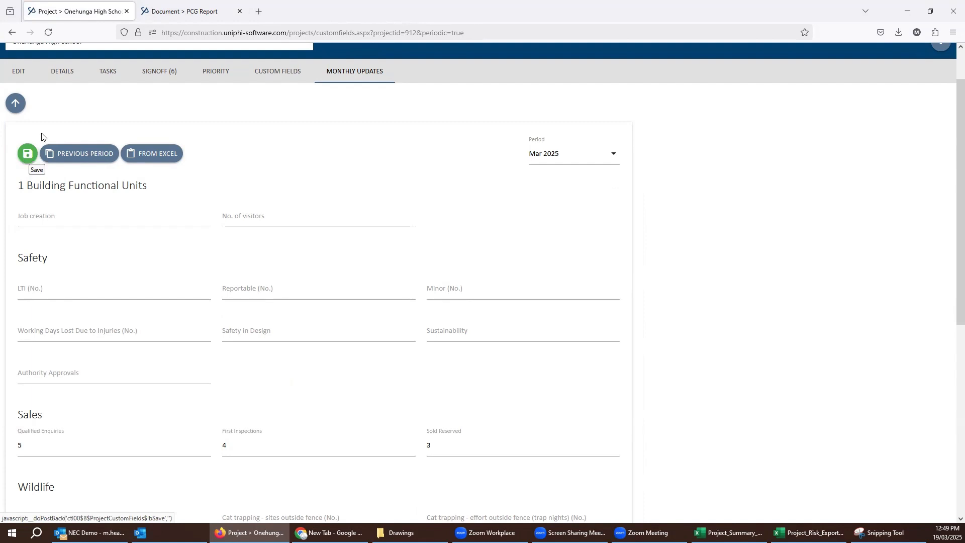
Set the period of the PCG Report's Sales section to Mar 2025 and save the section.
left_click(199, 15)
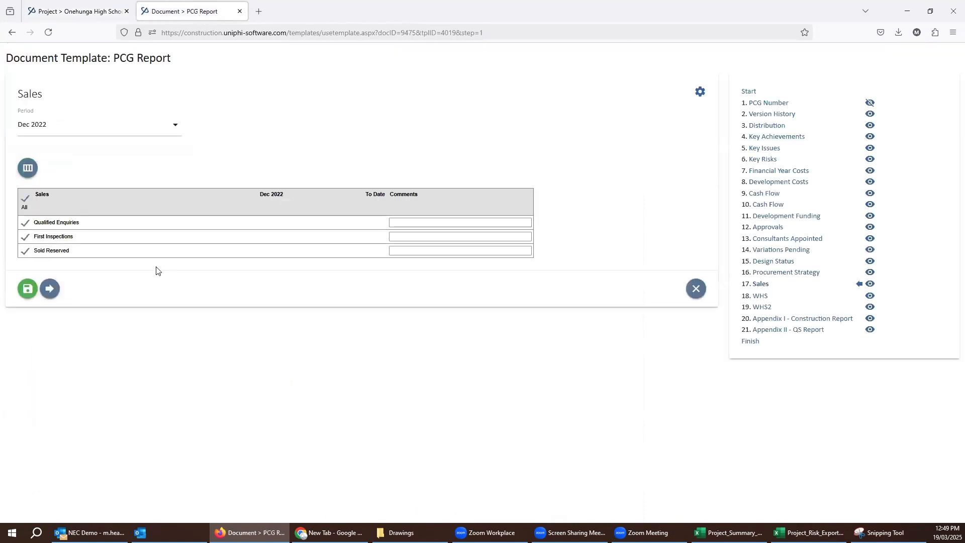
left_click(97, 125)
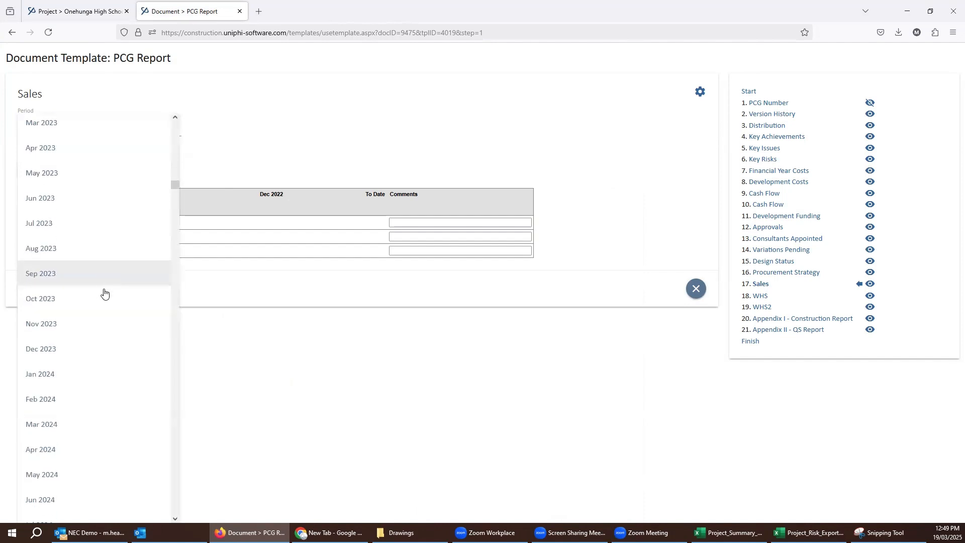
scroll(103, 335, "down", 5)
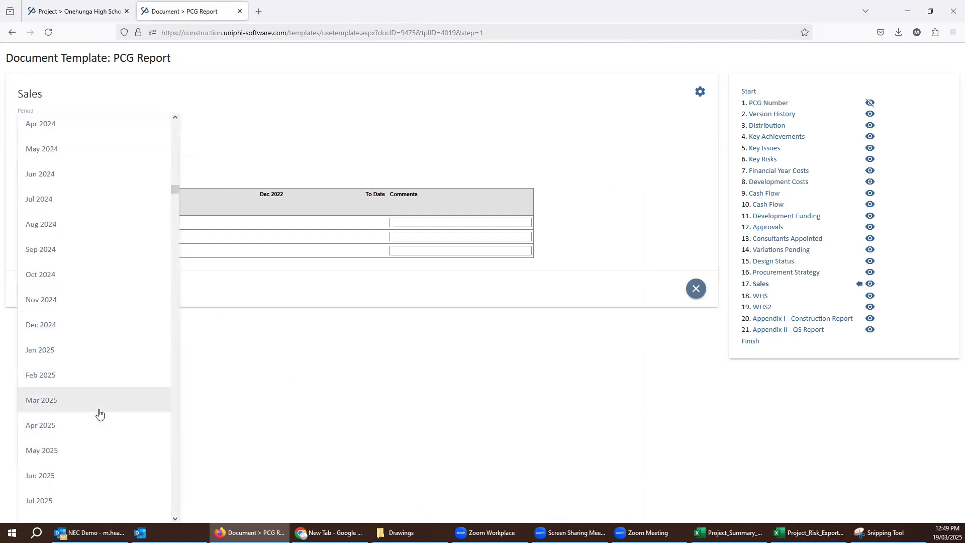
left_click(98, 408)
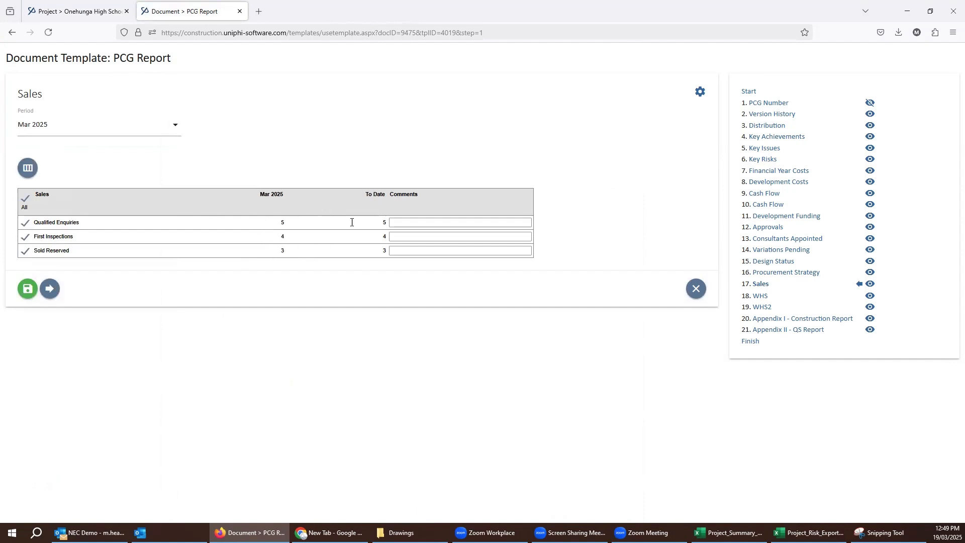
left_click(446, 223)
left_click(32, 288)
Compare the WHS section with the Safety fields in the project's Monthly Updates, and view the WHS2 section.
left_click(762, 300)
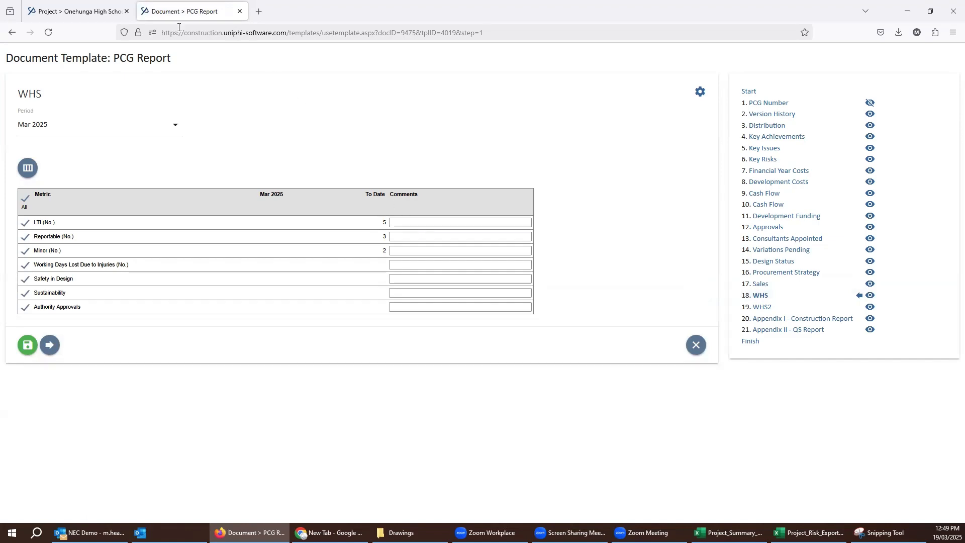
left_click(75, 11)
scroll(137, 335, "down", 4)
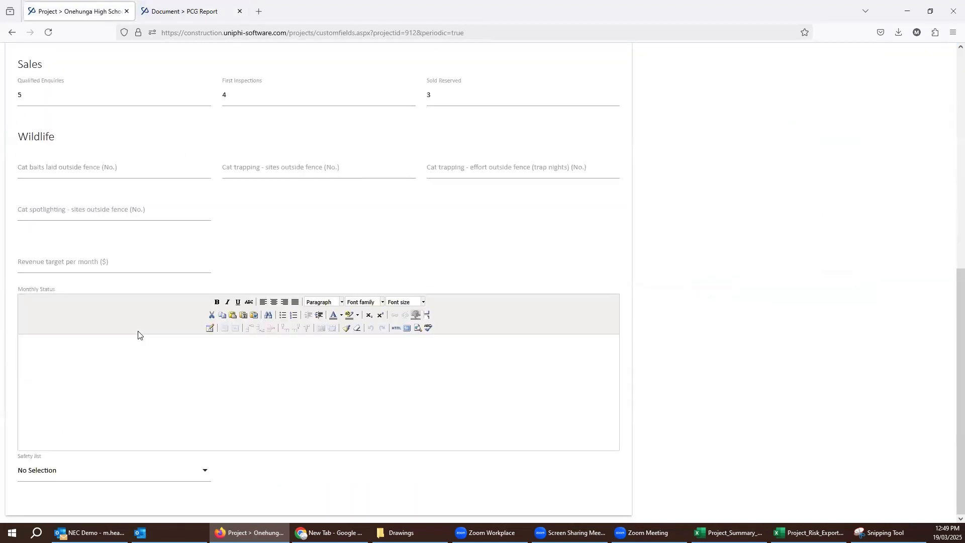
scroll(138, 334, "up", 5)
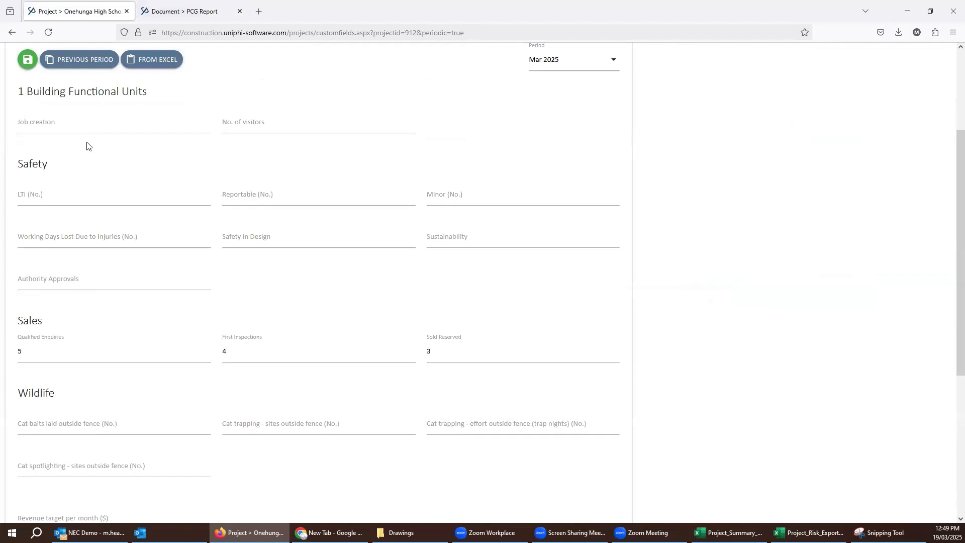
left_click(68, 198)
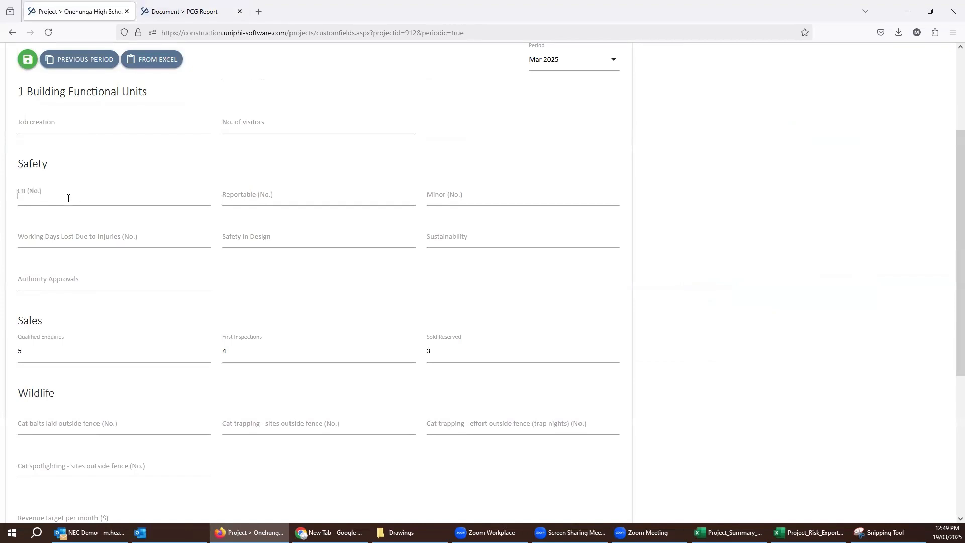
left_click(269, 196)
left_click(473, 196)
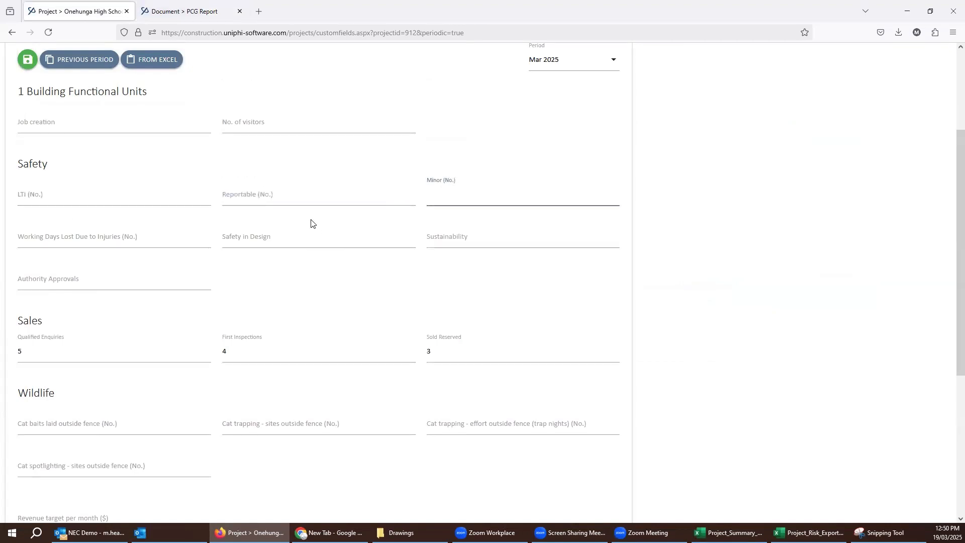
left_click(186, 15)
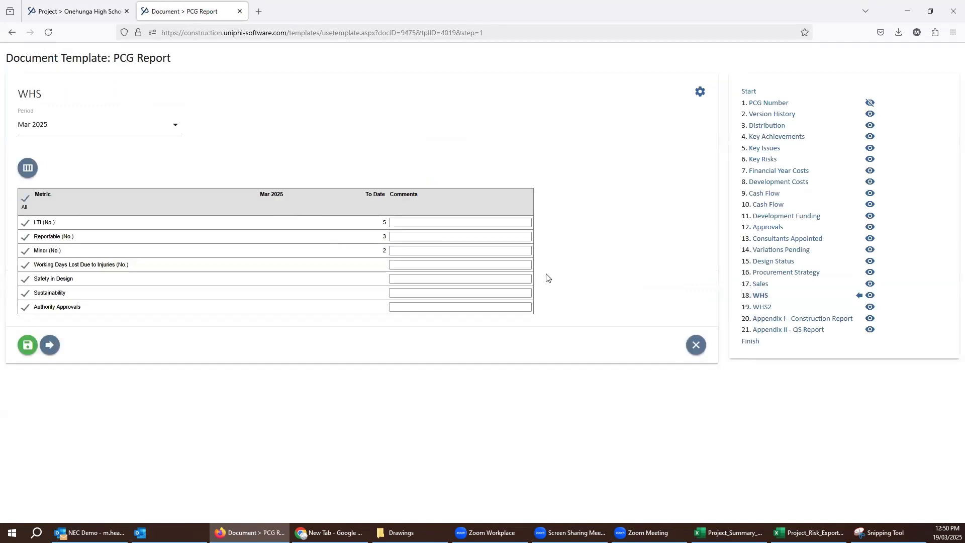
left_click(763, 307)
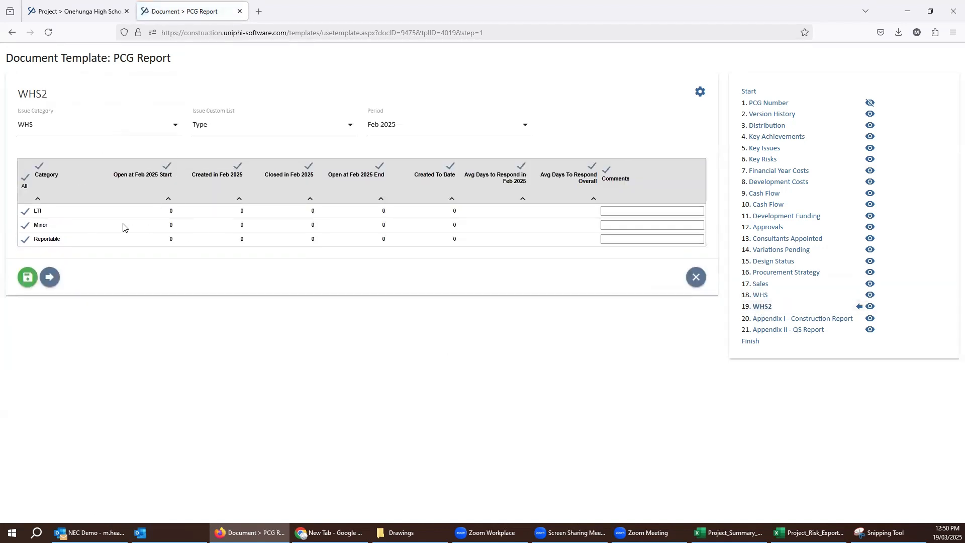
Open the Onehunga High School project's issues register and filter its Category to WHS.
left_click(86, 12)
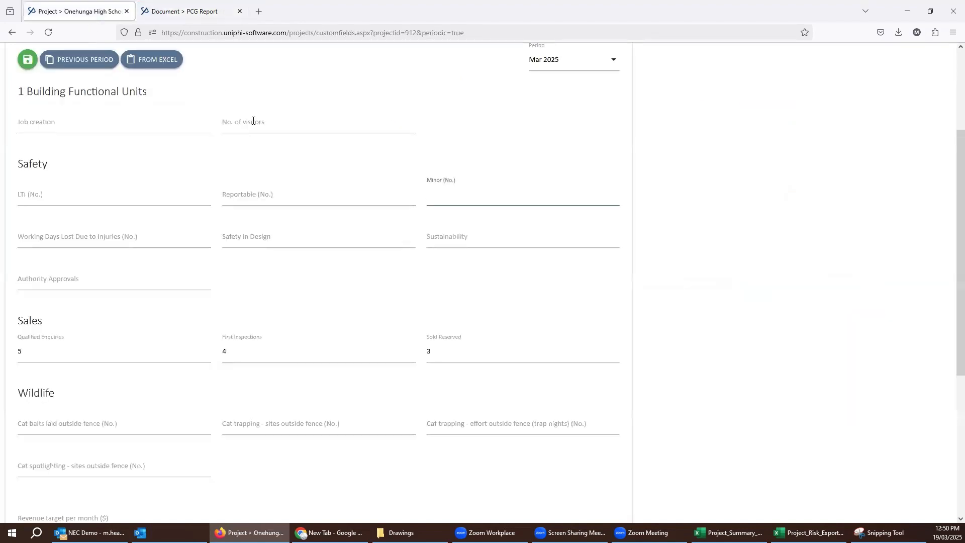
scroll(252, 118, "up", 3)
left_click(143, 70)
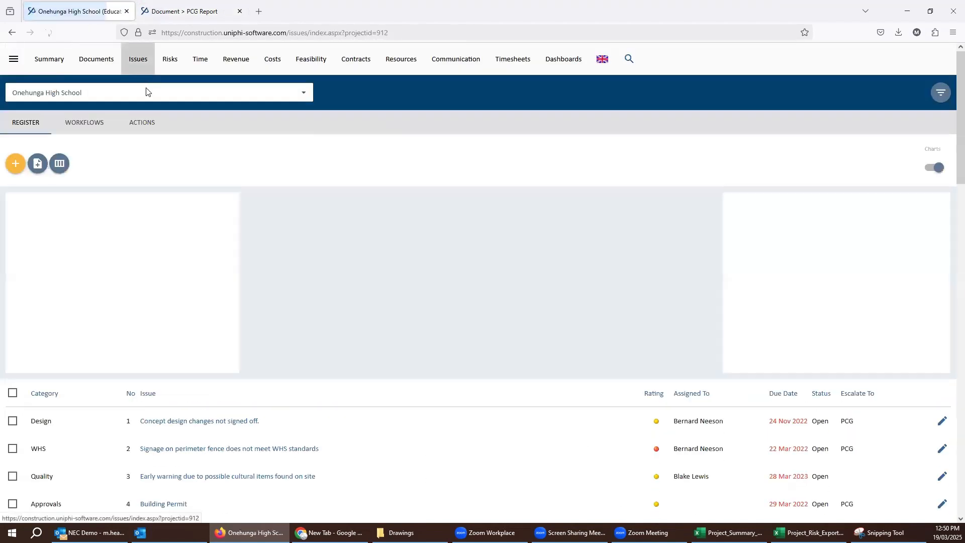
left_click(119, 397)
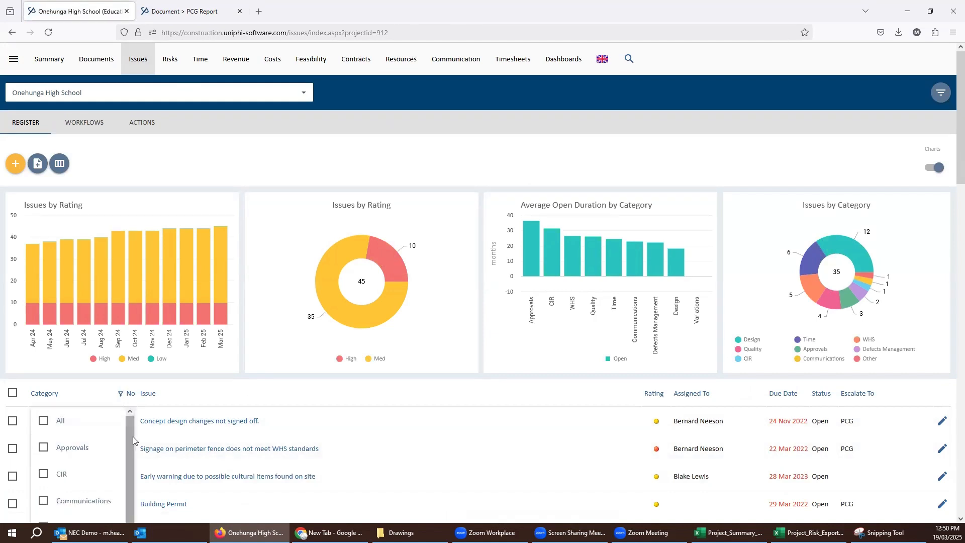
scroll(517, 411, "down", 5)
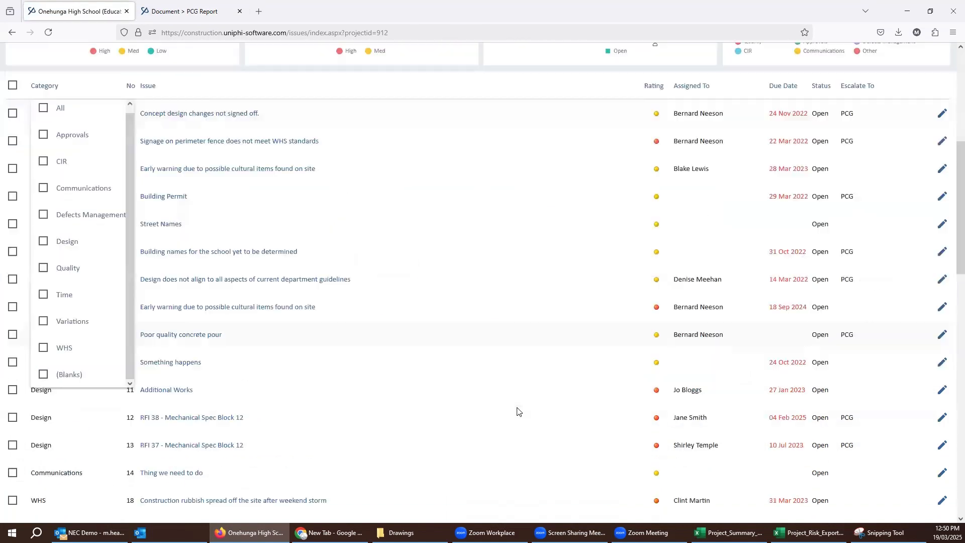
left_click(92, 354)
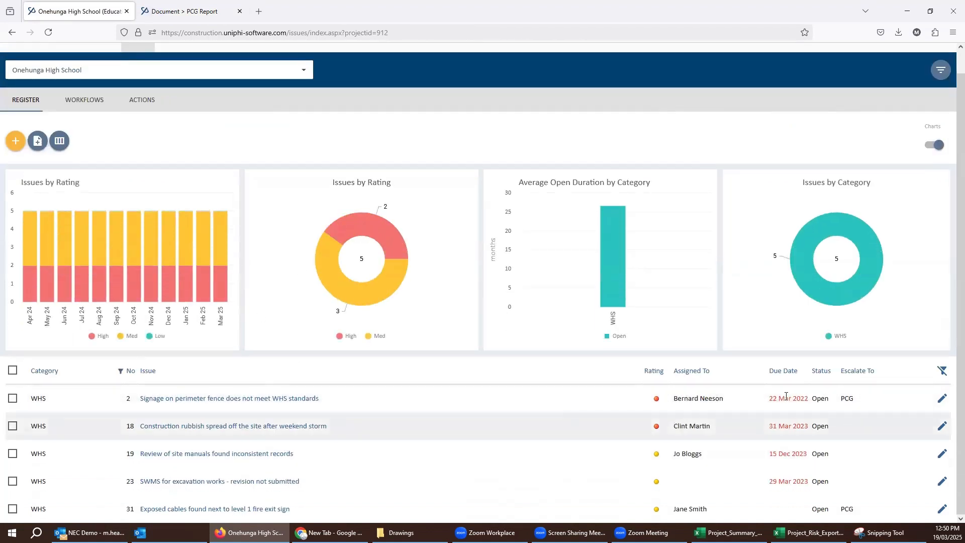
Open the "Signage on perimeter fence does not meet WHS standards" issue in a new tab, set its Type to Minor, and return to the report.
right_click(308, 401)
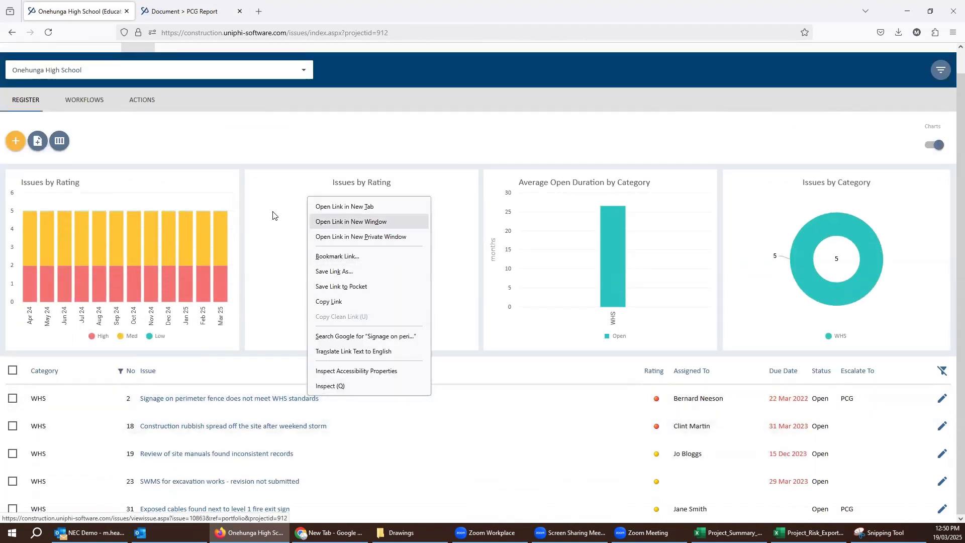
left_click(387, 210)
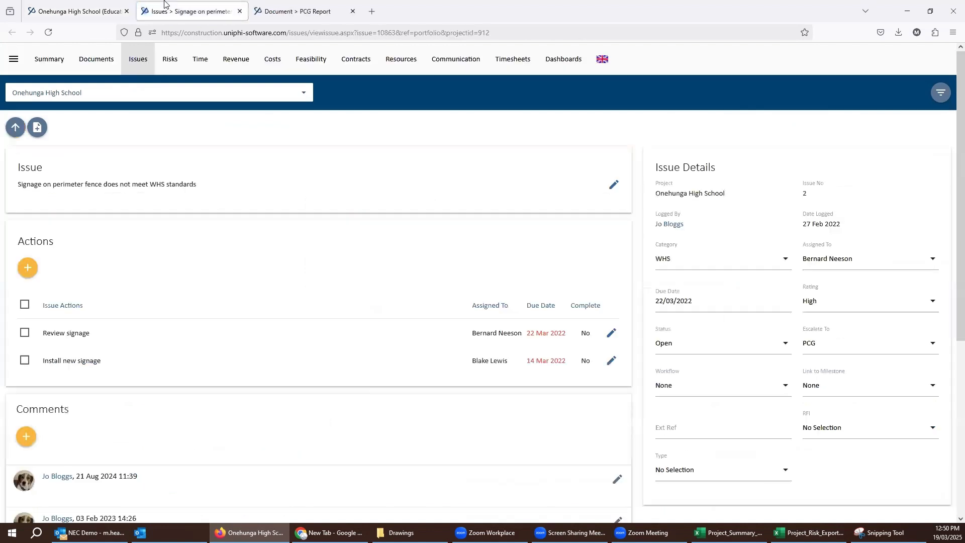
left_click(769, 469)
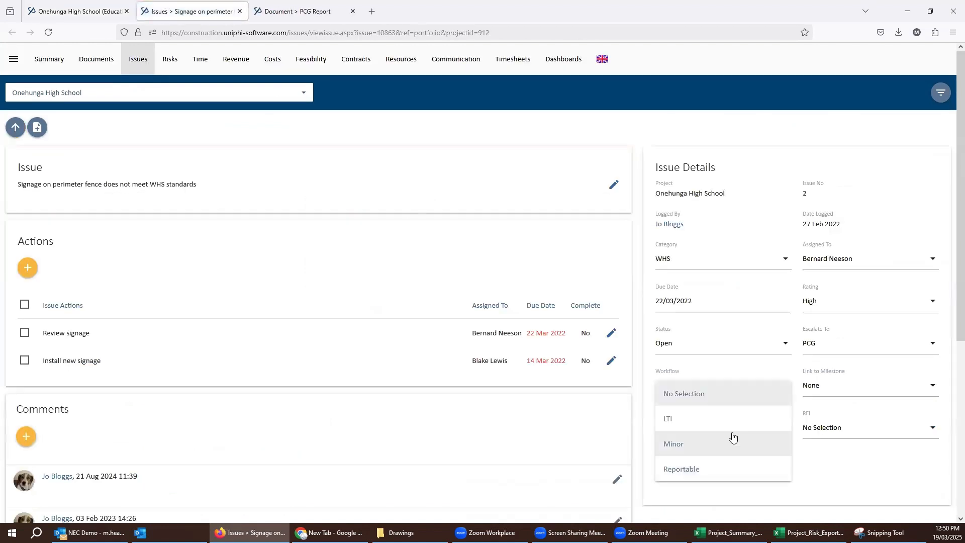
left_click(708, 454)
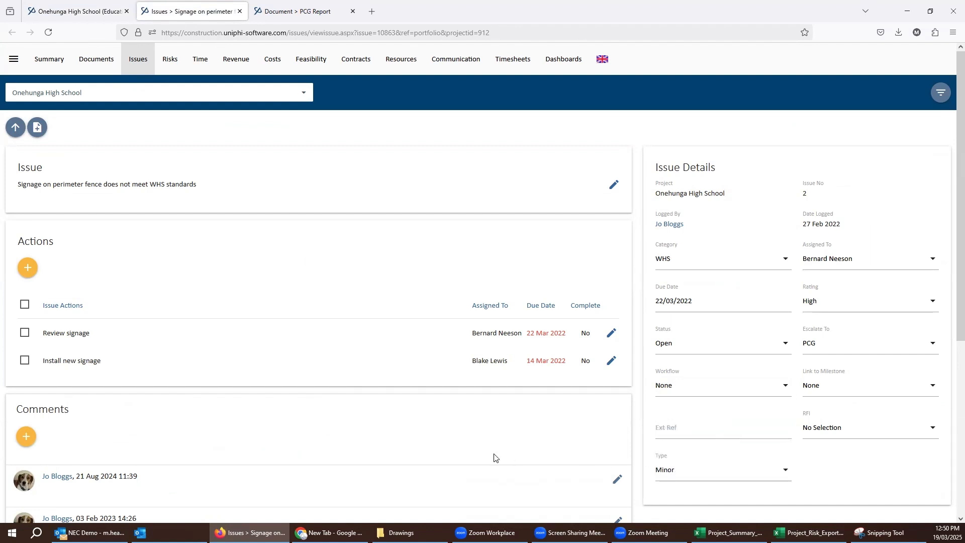
left_click(289, 12)
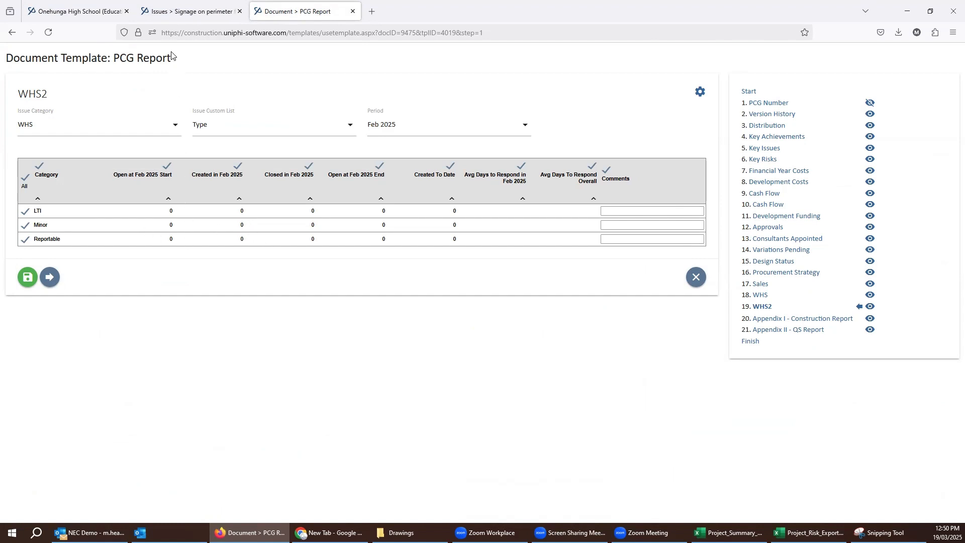
Try to add the Type custom field as a column in the WHS-filtered issues register.
left_click(86, 15)
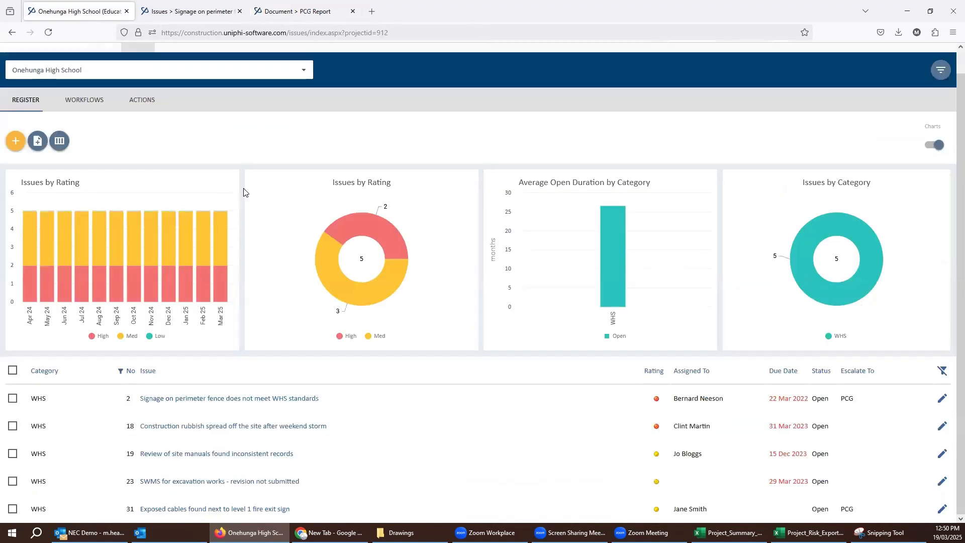
left_click(60, 141)
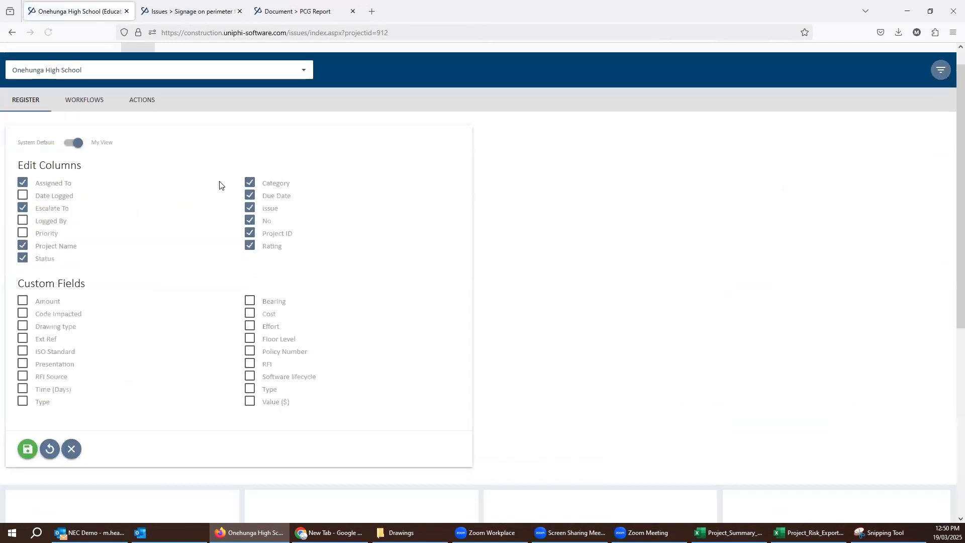
left_click(250, 388)
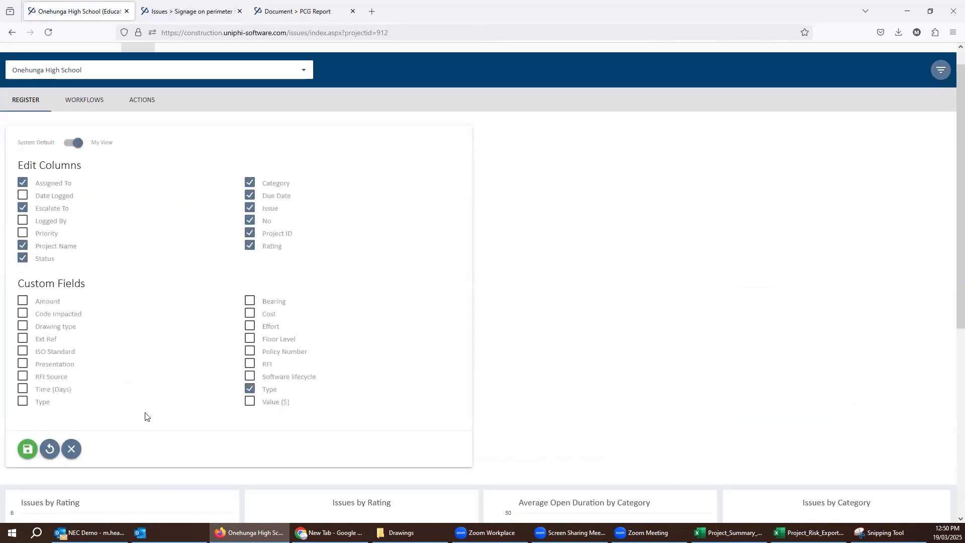
left_click(44, 450)
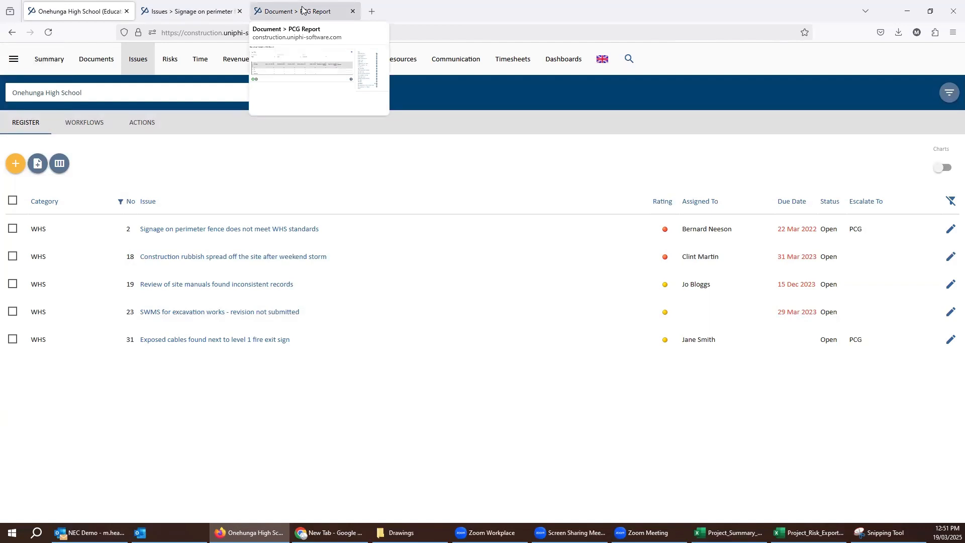
Attach developing-project-data-analytics-skills.pdf to the PCG Report's Appendix I - Construction Report section.
left_click(326, 6)
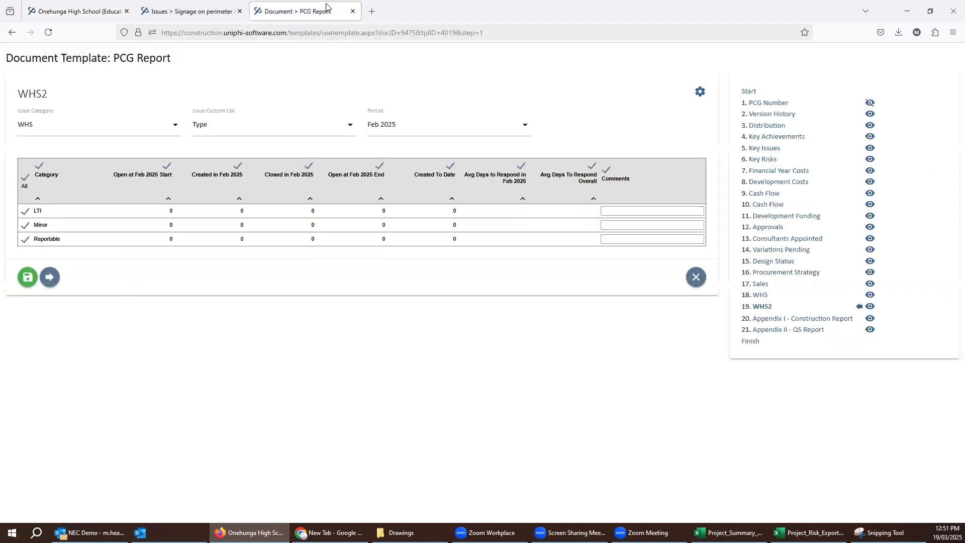
left_click(813, 323)
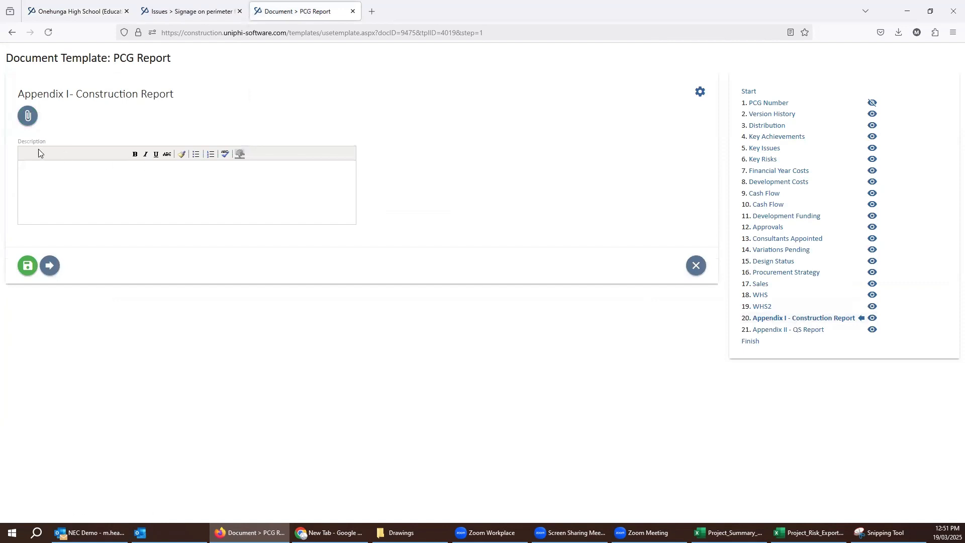
left_click(29, 116)
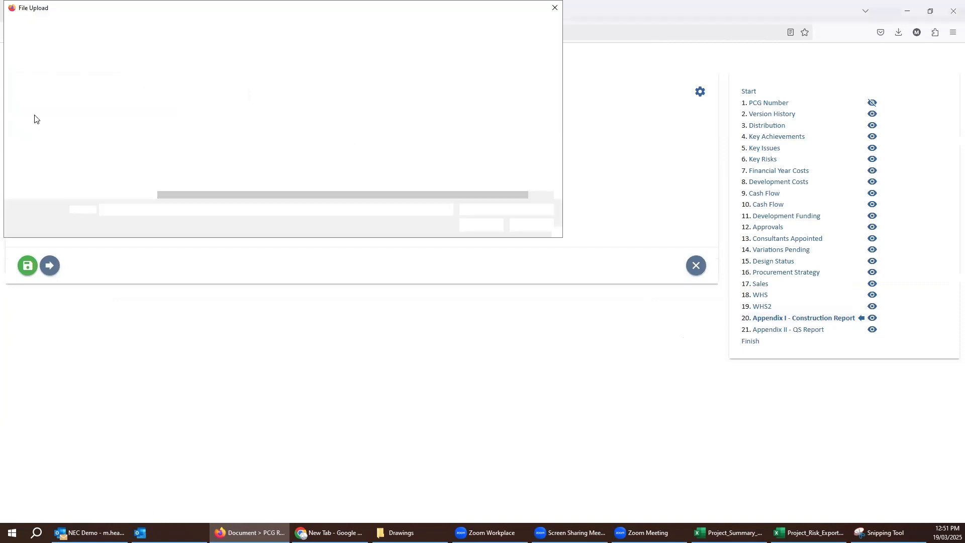
double_click(188, 187)
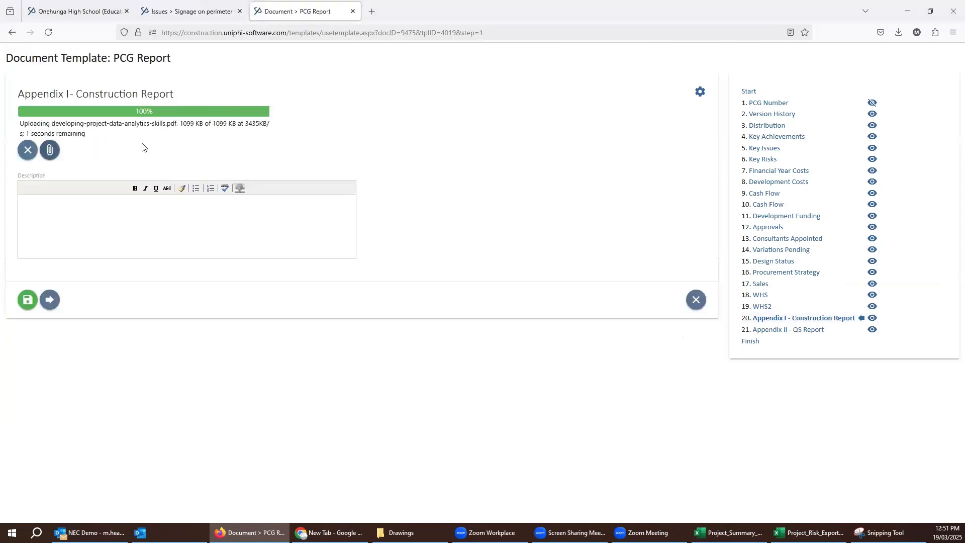
left_click(785, 329)
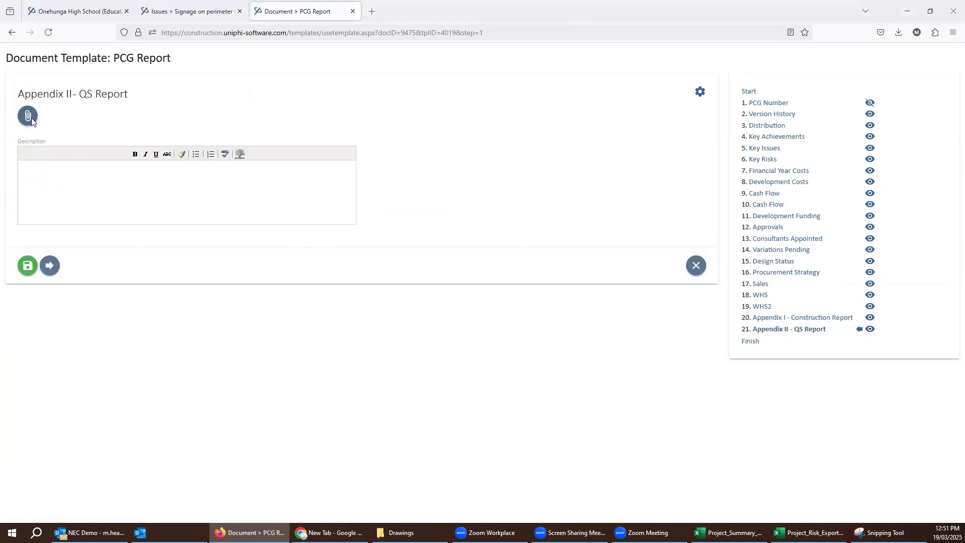
left_click(29, 118)
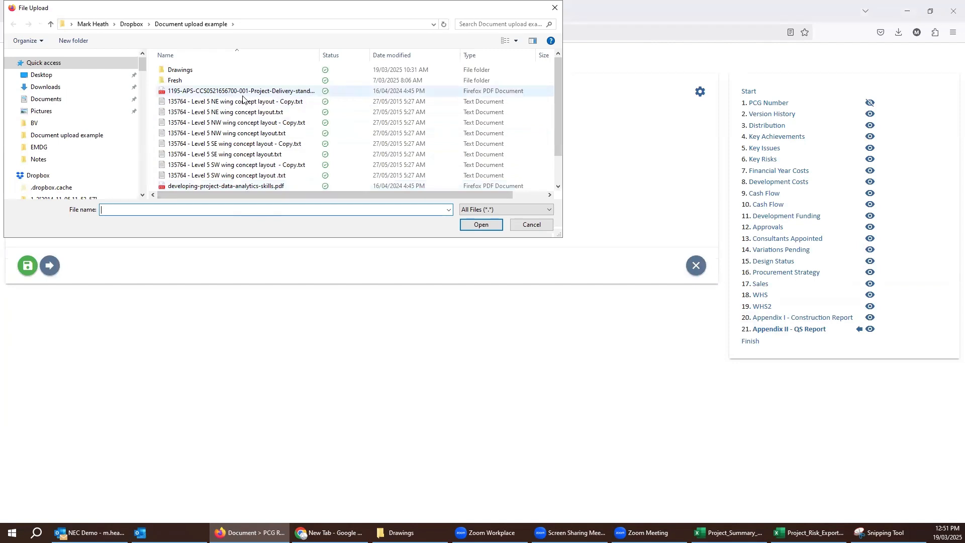
double_click(243, 92)
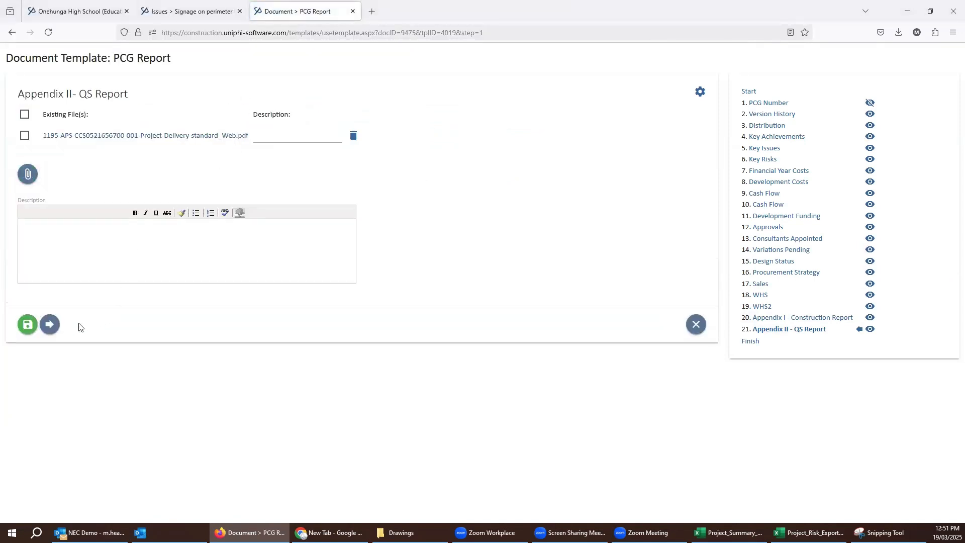
Proceed to the report's Finish page and set the document status to Open for Review.
left_click(50, 324)
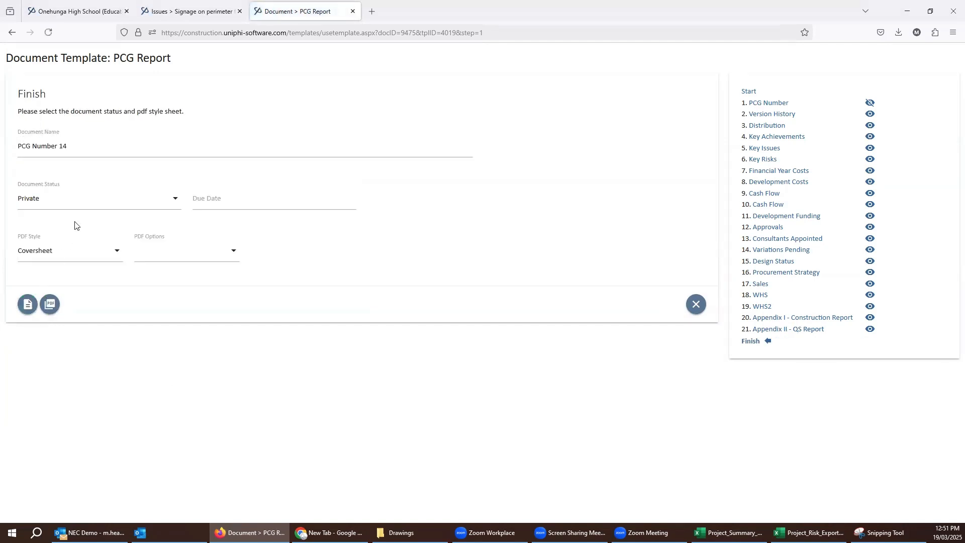
left_click(90, 205)
left_click(89, 255)
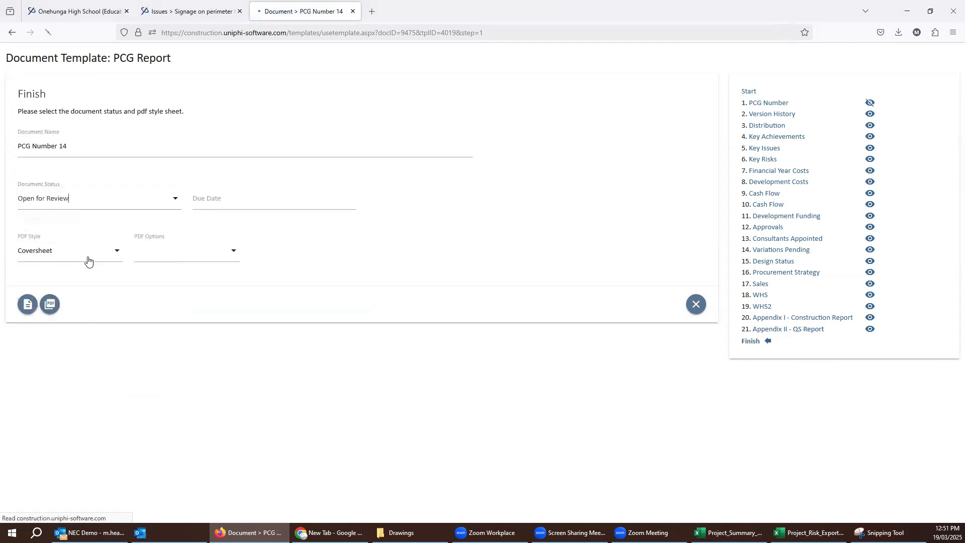
Open the finished PCG Number 14 document and export it as a PDF.
left_click(28, 305)
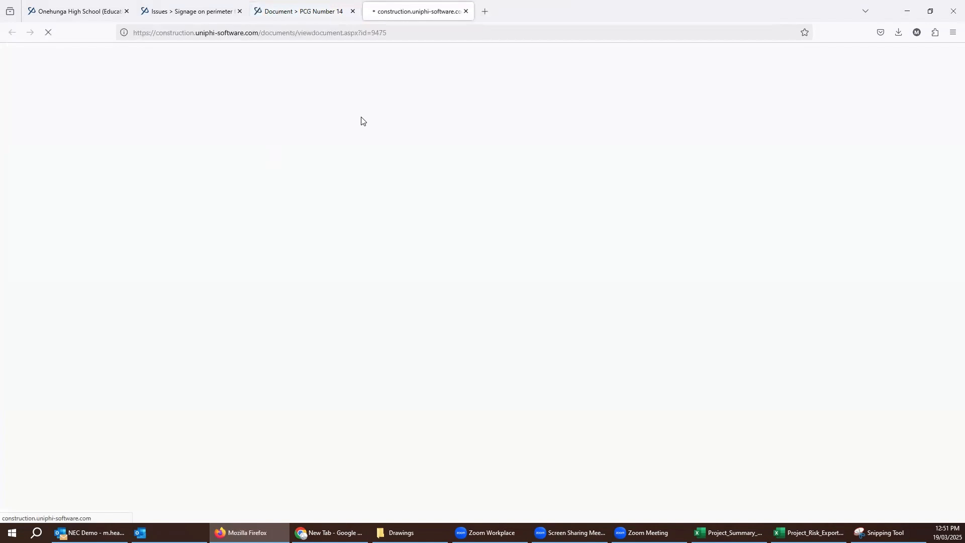
left_click(318, 75)
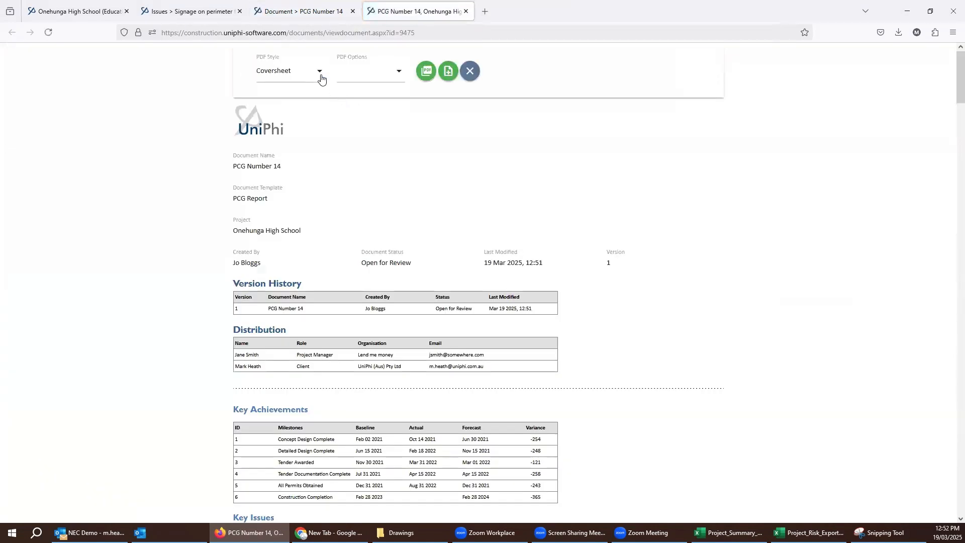
left_click(430, 75)
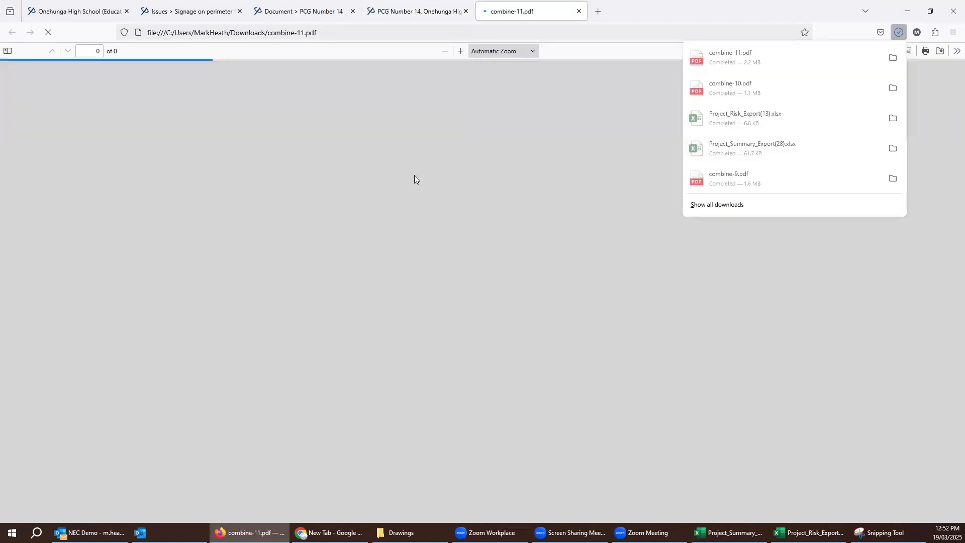
Review the exported PDF at 100% zoom, from the report sections and cost tables through to the attached appendix documents.
scroll(415, 209, "down", 20)
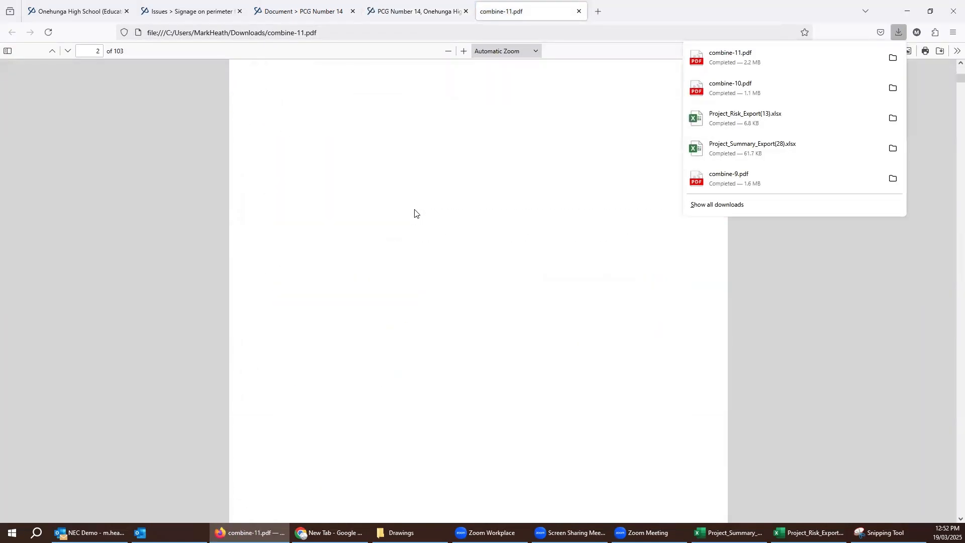
scroll(414, 213, "down", 20)
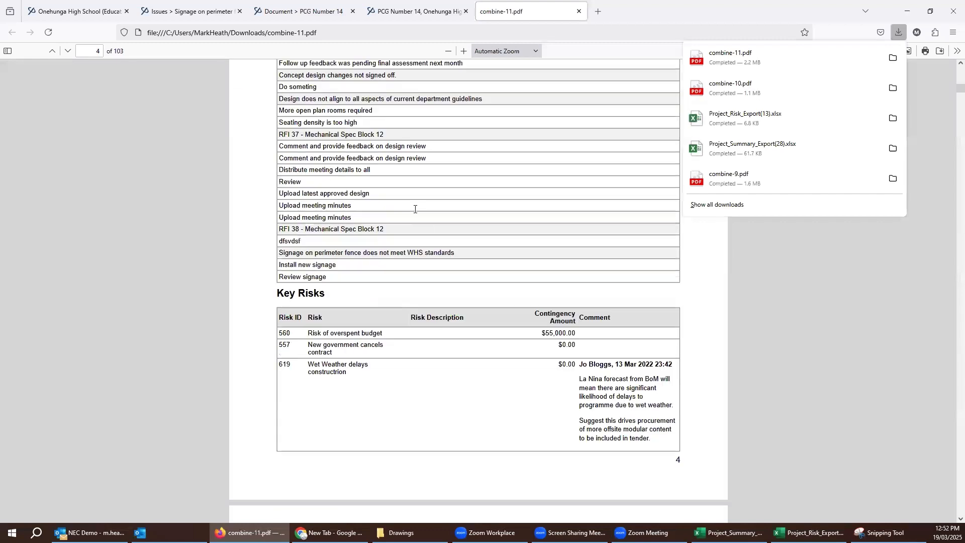
scroll(414, 212, "down", 15)
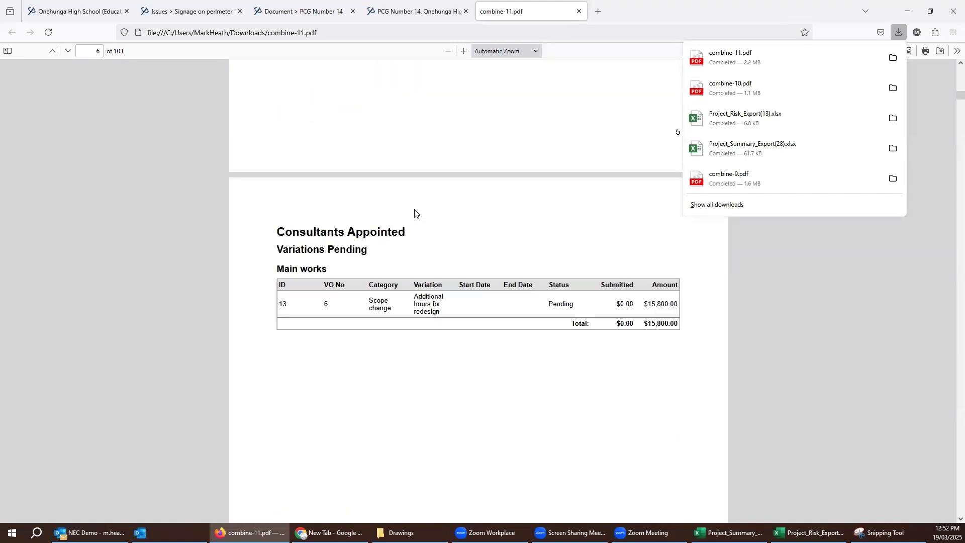
left_click(447, 51)
left_click(448, 51)
left_click(448, 50)
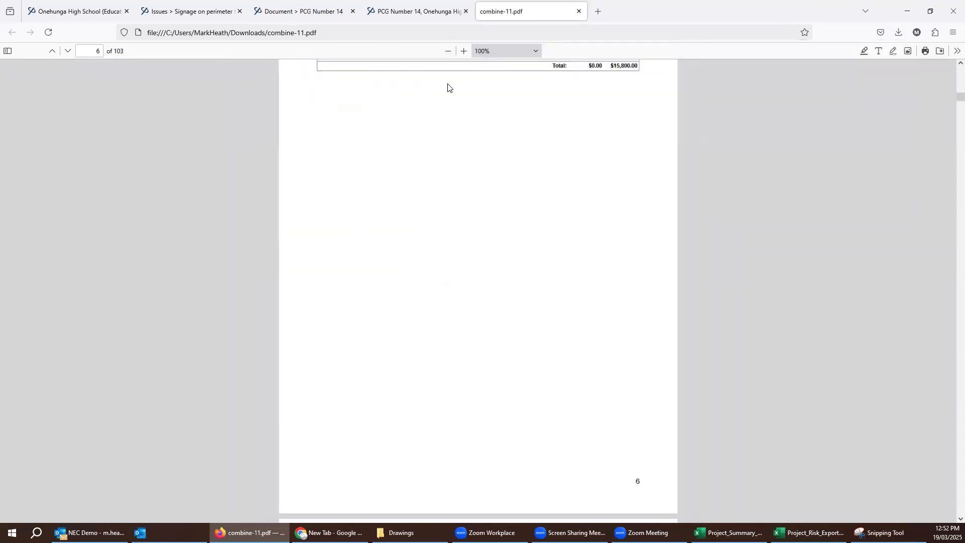
scroll(461, 201, "down", 20)
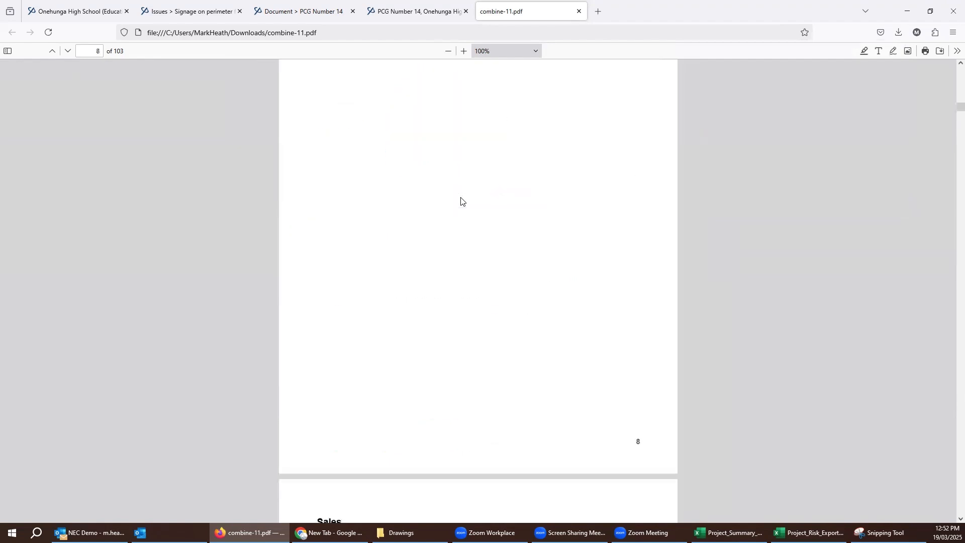
scroll(461, 201, "down", 12)
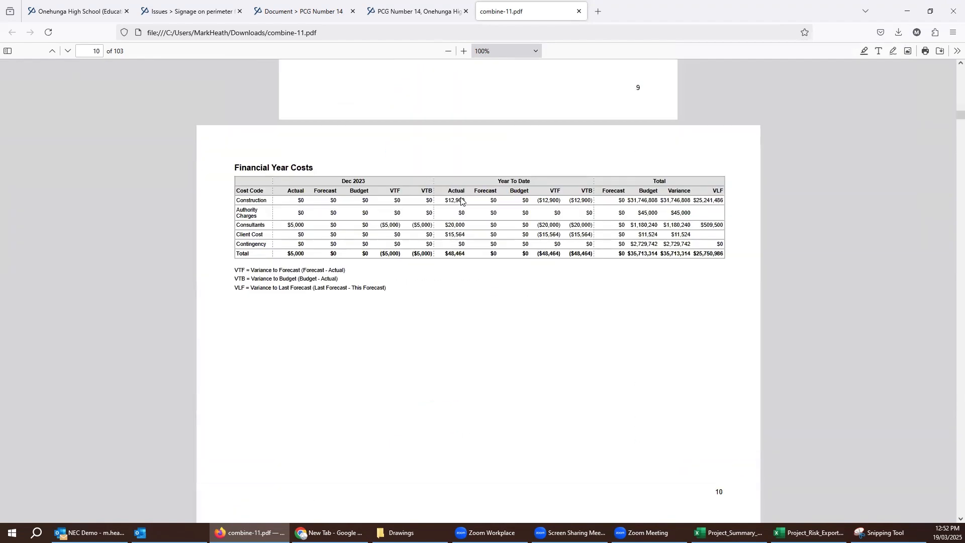
scroll(461, 201, "down", 20)
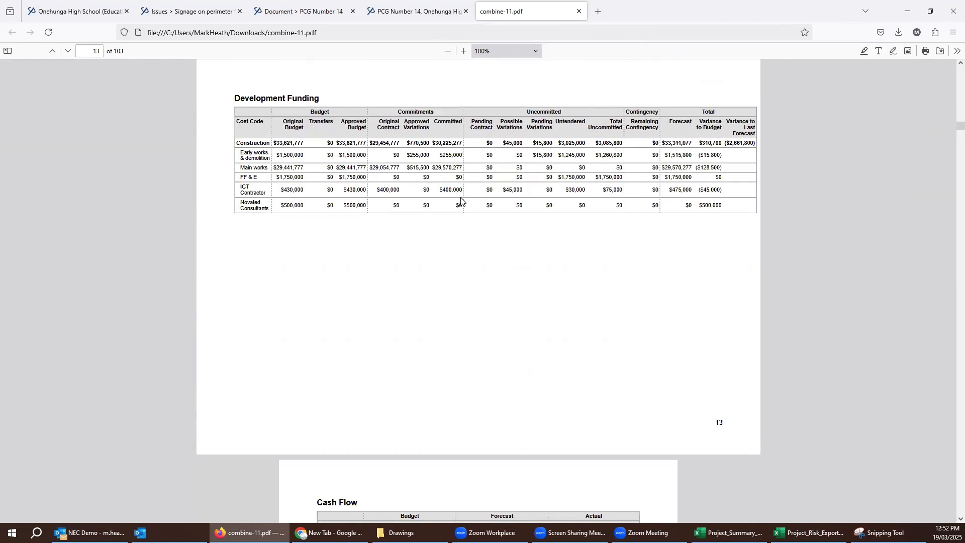
scroll(461, 198, "down", 20)
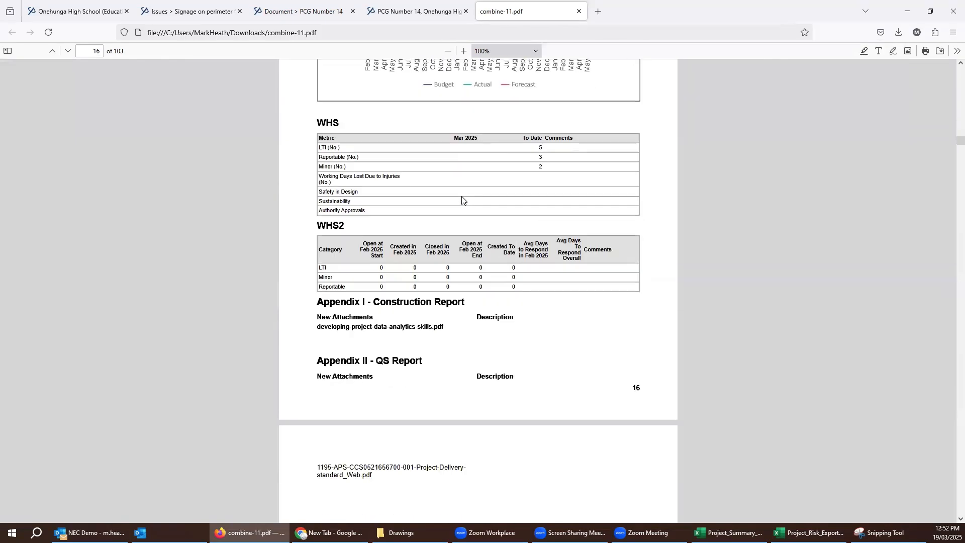
scroll(463, 199, "down", 20)
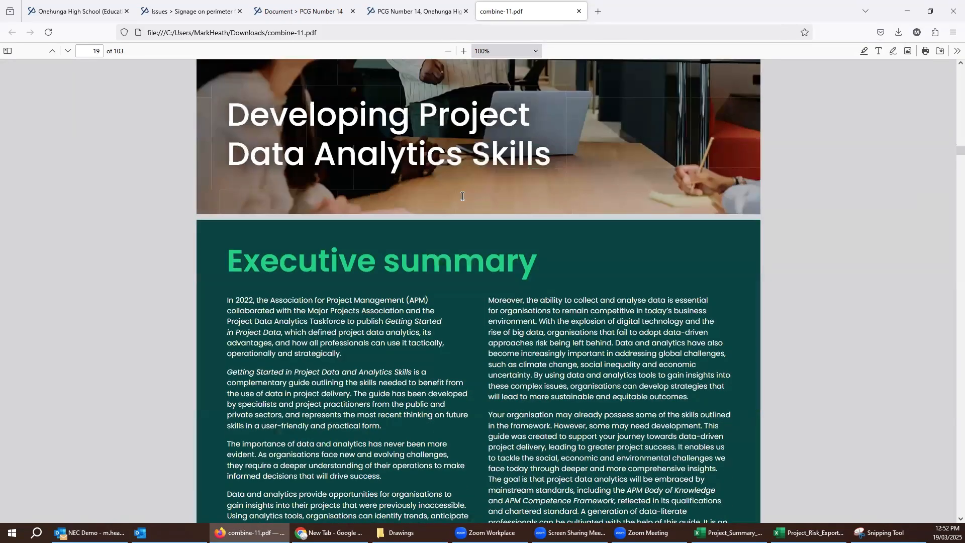
Skim the attached Developing Project Data Analytics Skills guide in the PDF and return to the Financial Year Costs page.
scroll(462, 198, "down", 20)
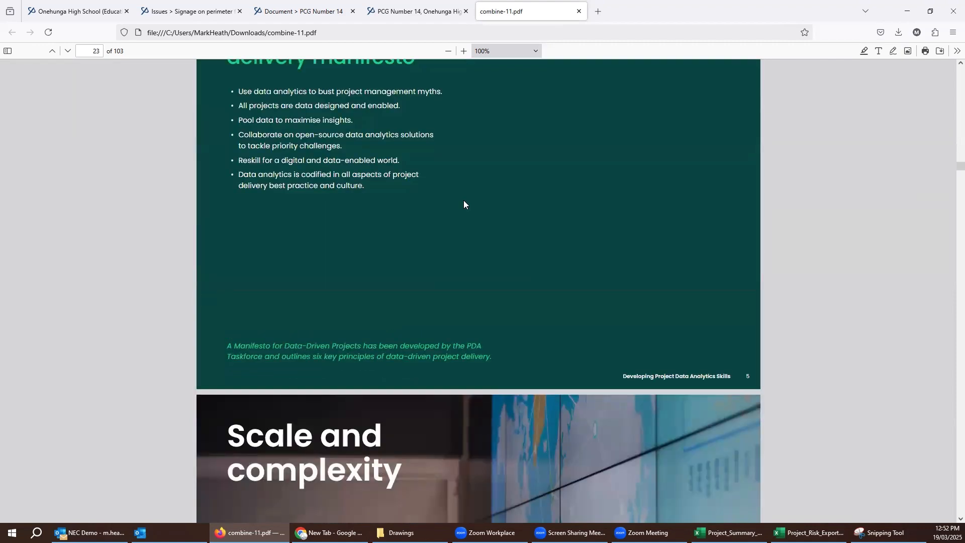
scroll(464, 200, "down", 10)
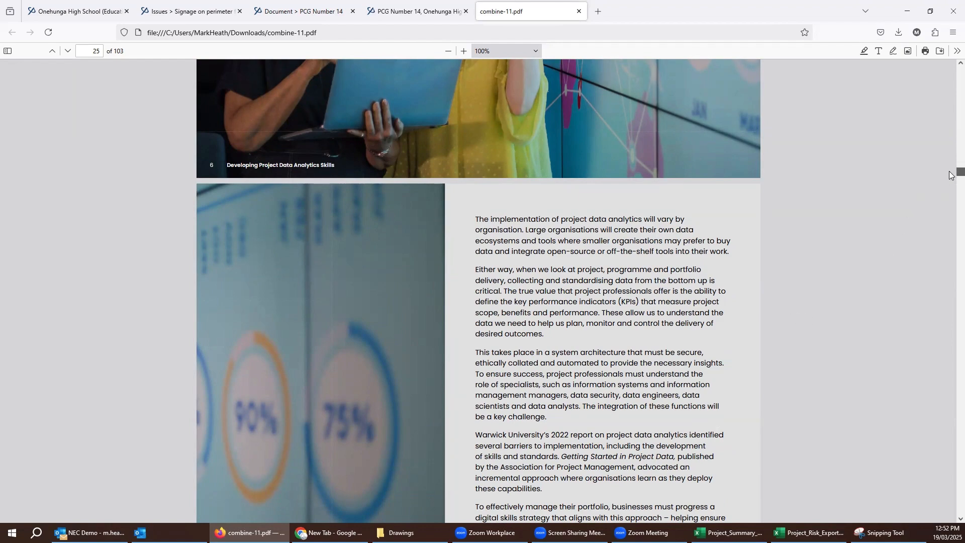
left_click_drag(950, 171, 950, 111)
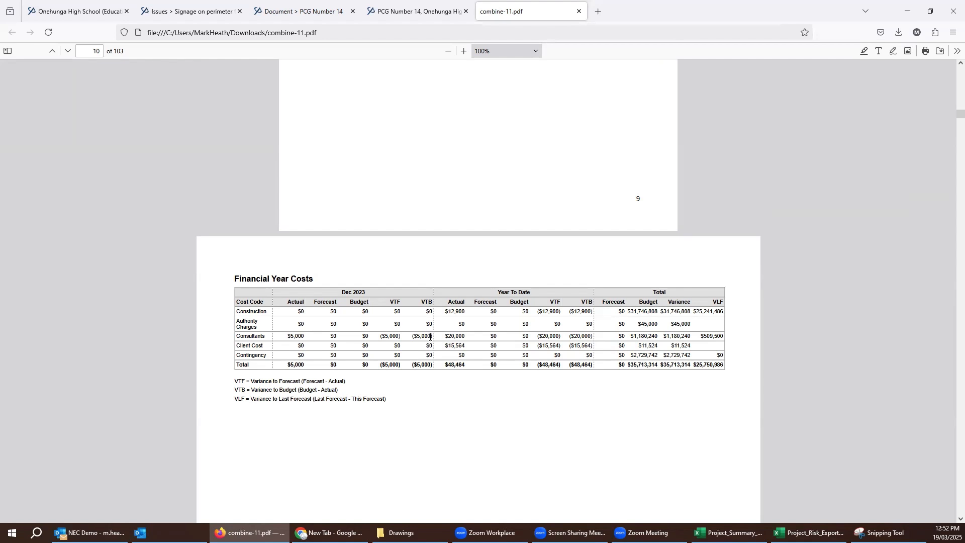
Open the PCG Power BI dashboard and view Page 1 and Page 2 of the Onehunga High School report.
left_click(79, 18)
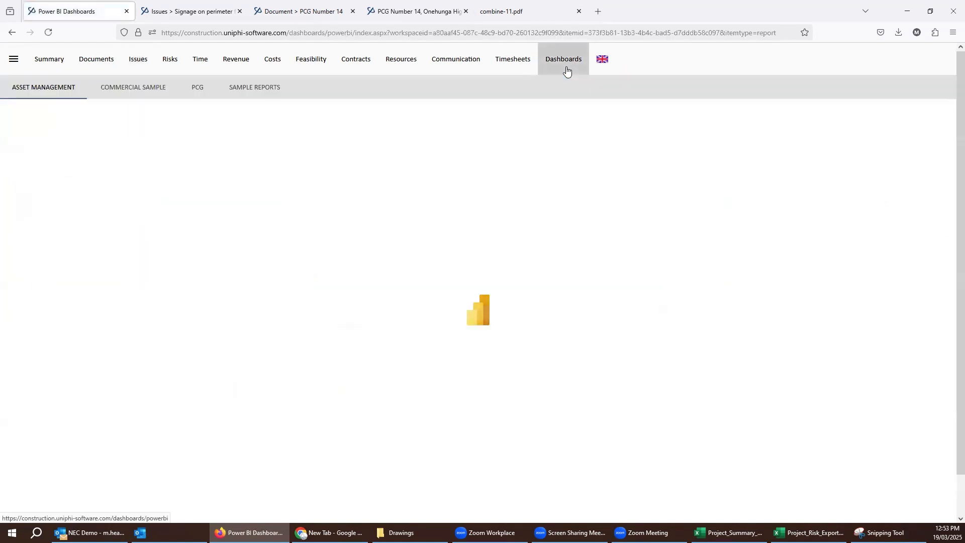
left_click(200, 90)
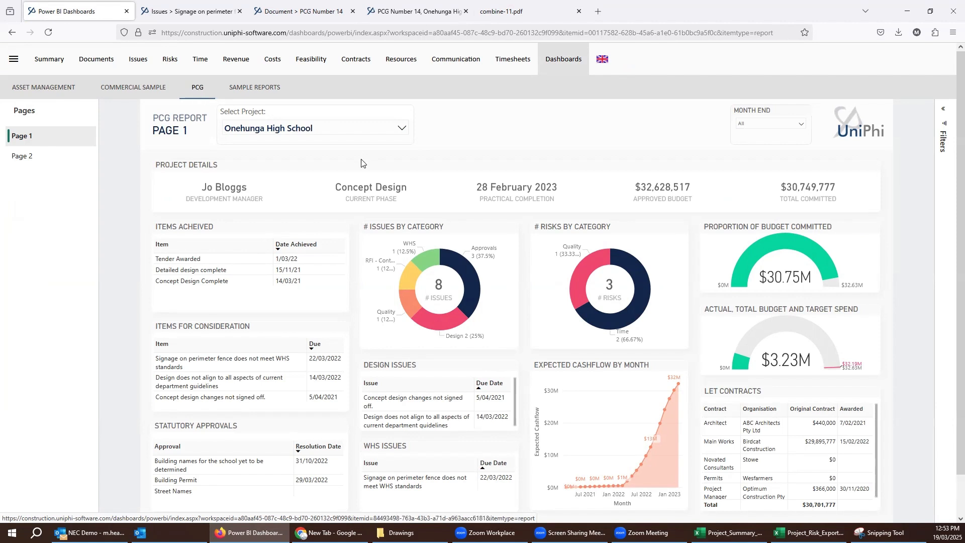
left_click(22, 157)
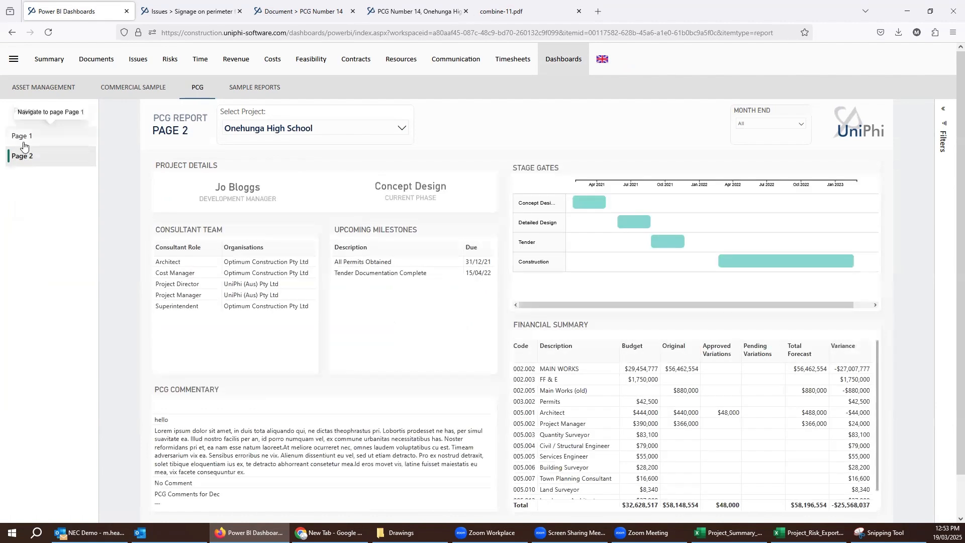
left_click(23, 145)
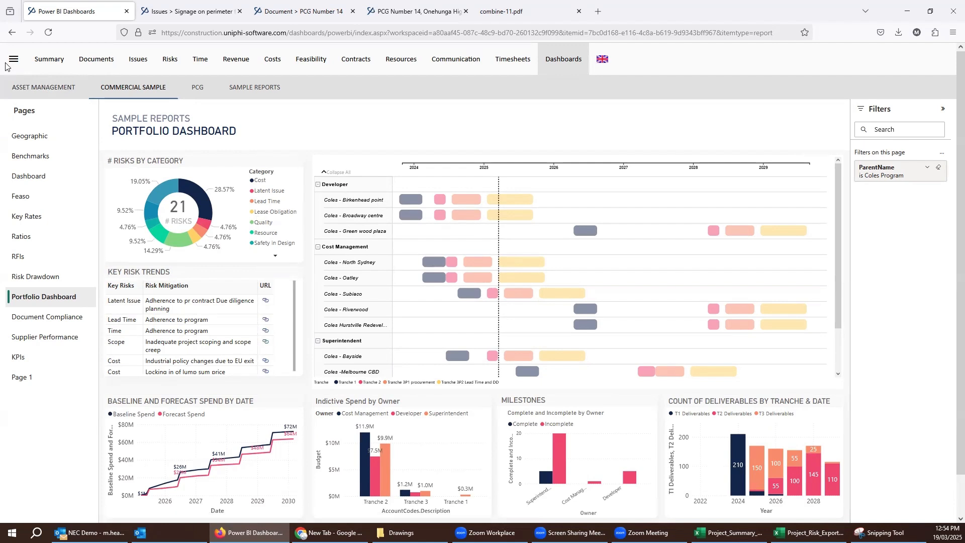
View the Asset Management dashboard's Owner page for the Developer, and switch the owner back to Superintendent.
left_click(61, 86)
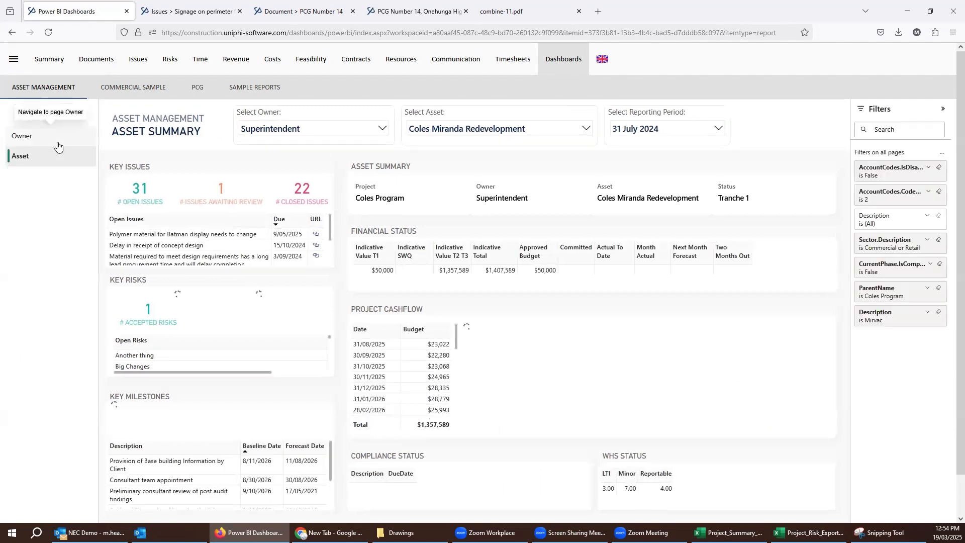
left_click(58, 145)
left_click(331, 129)
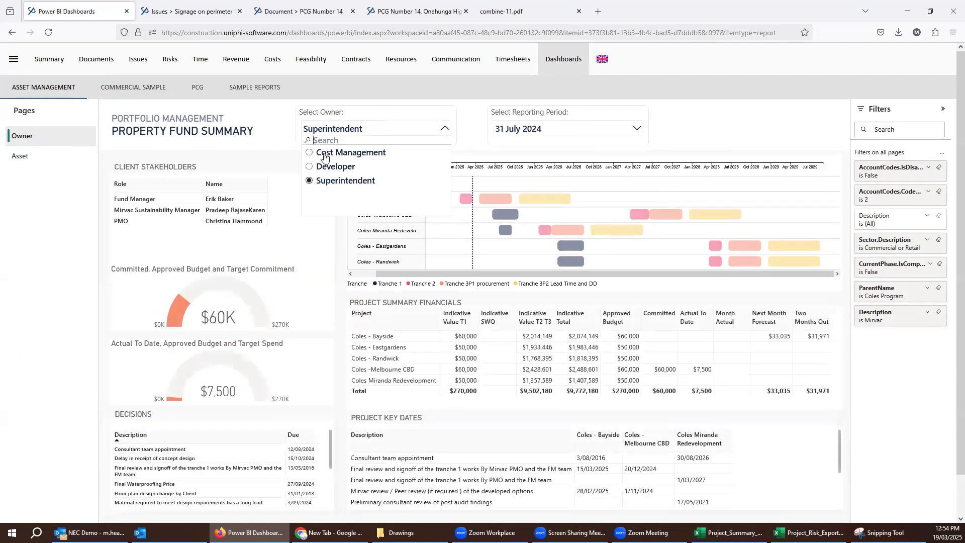
left_click(329, 168)
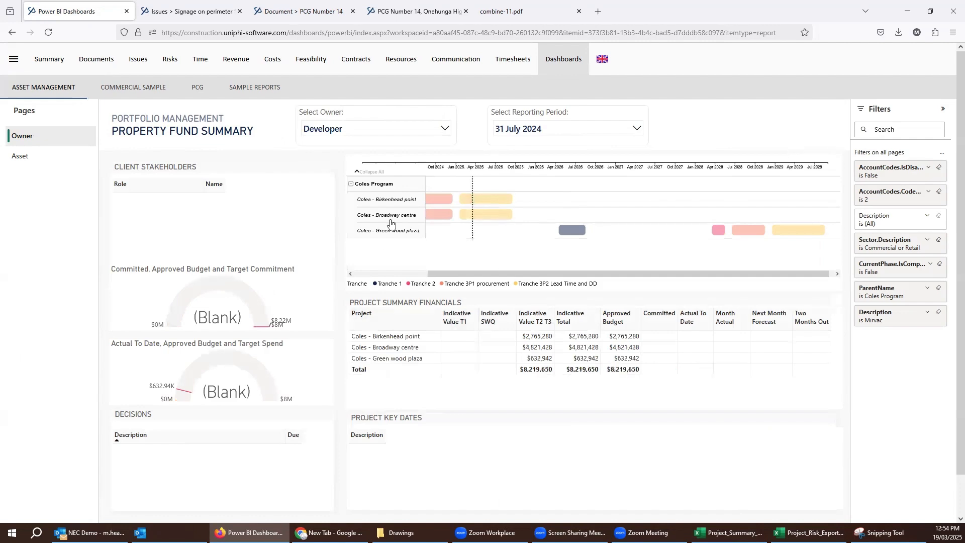
left_click(327, 132)
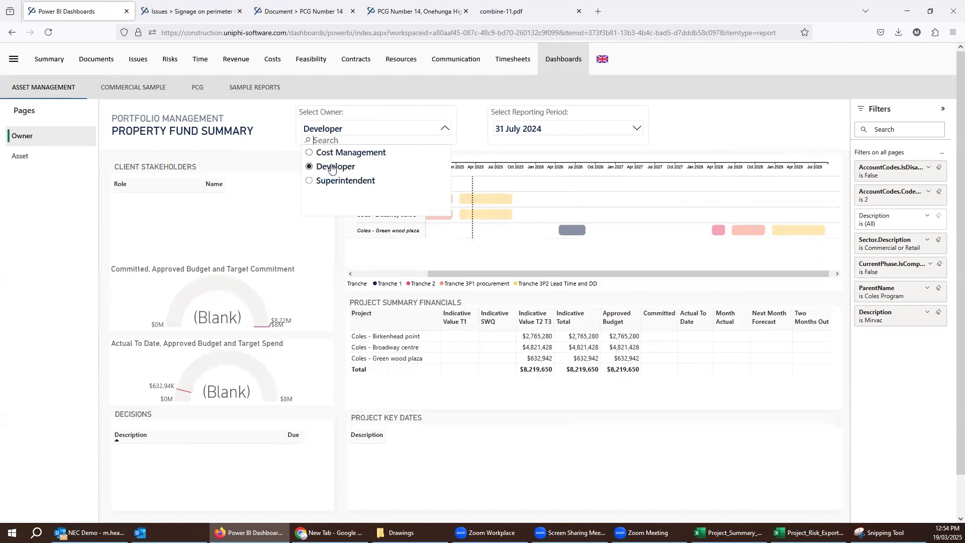
left_click(334, 182)
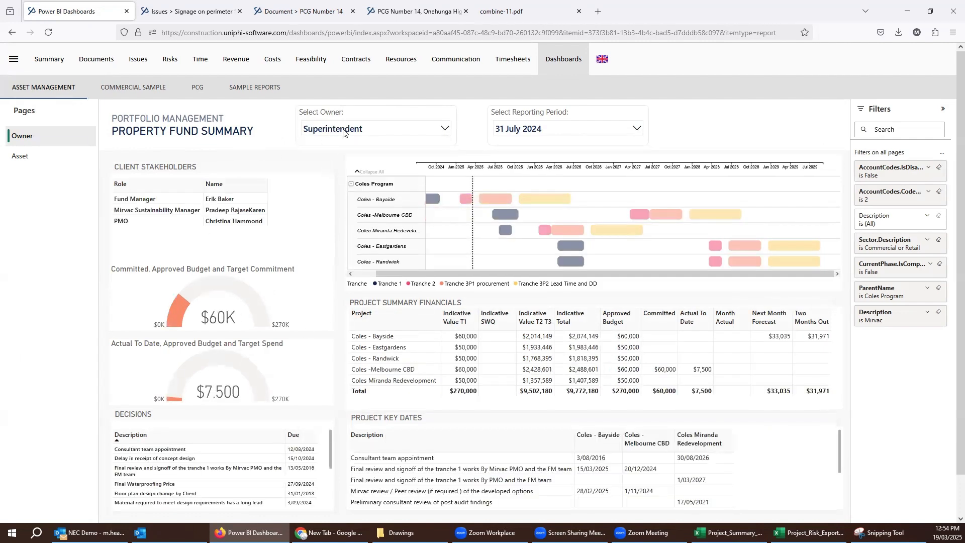
From the Asset page's open issues, inspect the linked "Delay in receipt of concept design" issue and close it.
left_click(29, 156)
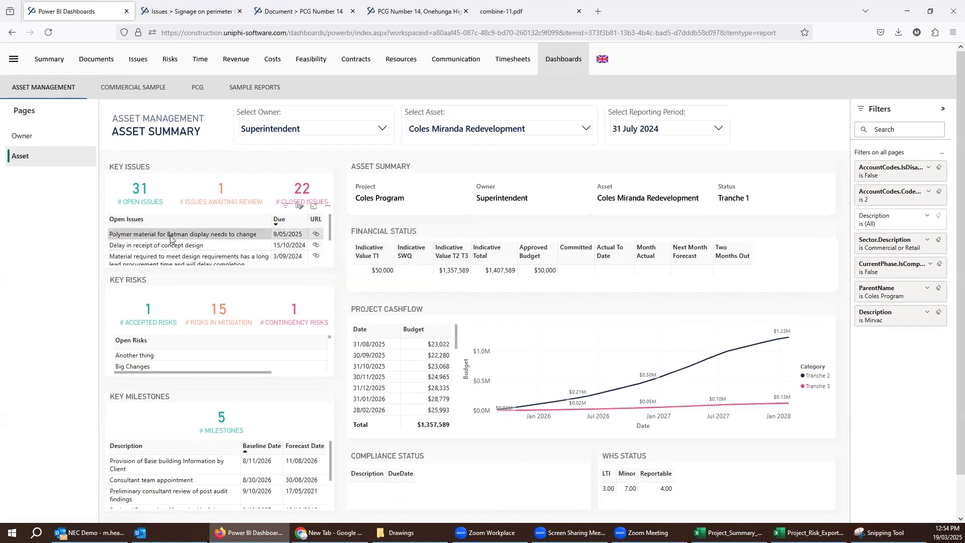
left_click(316, 245)
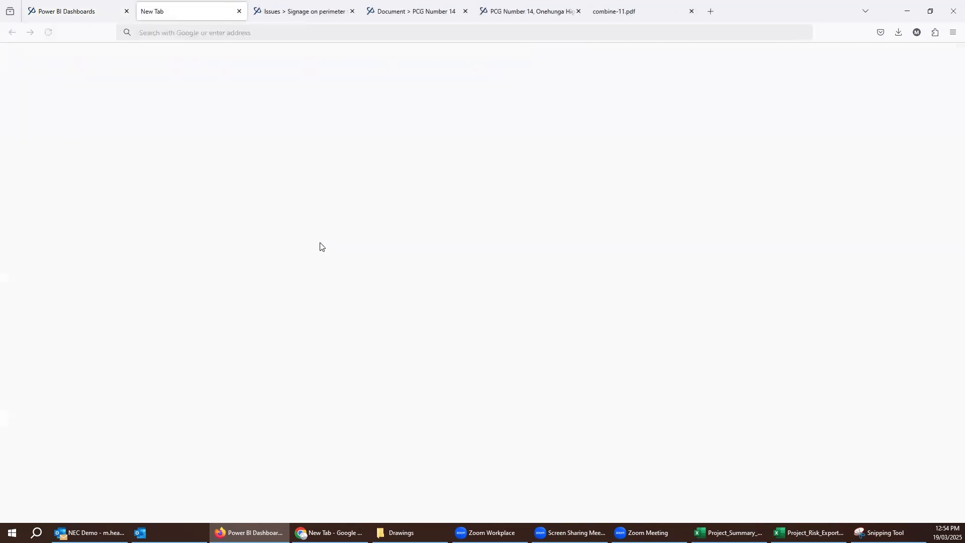
scroll(315, 239, "down", 1)
scroll(315, 239, "down", 10)
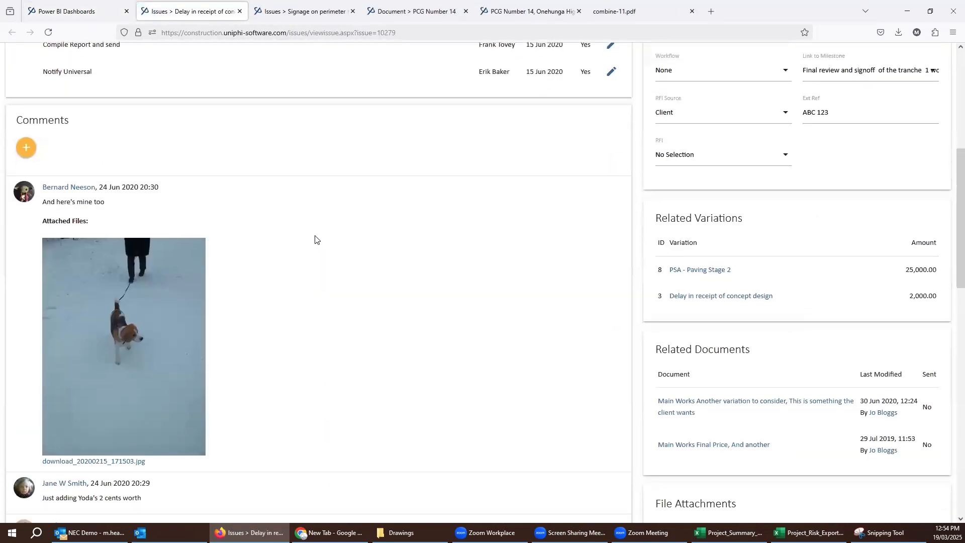
scroll(307, 233, "up", 5)
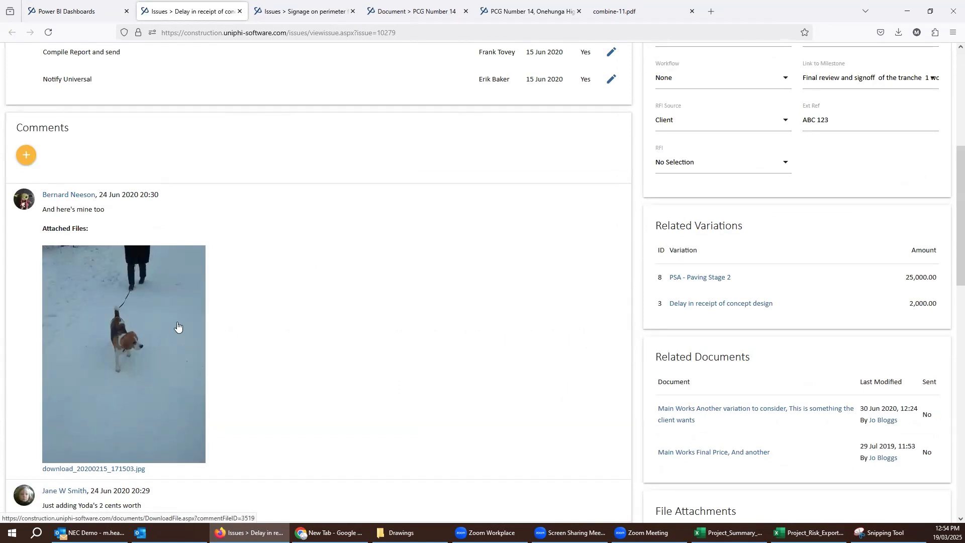
left_click(240, 10)
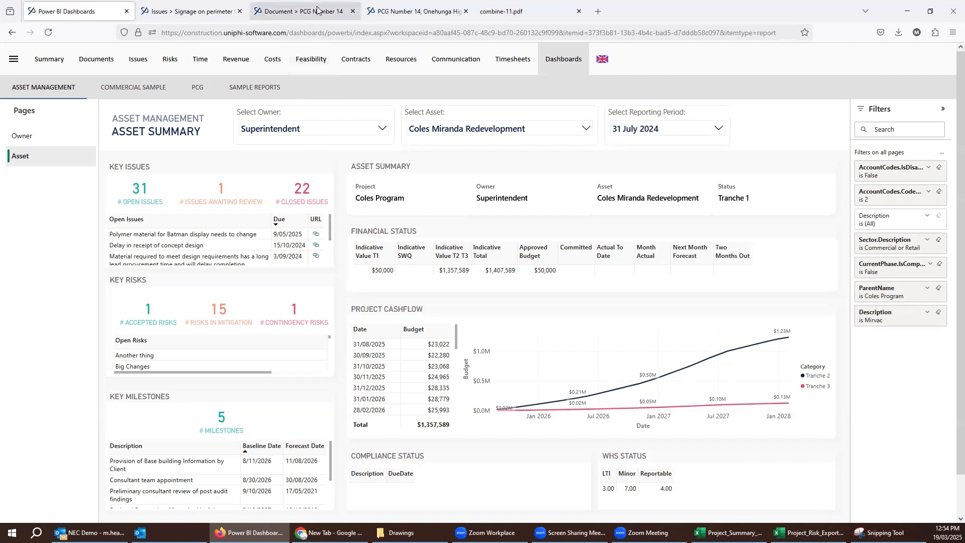
Start an email of the PCG Number 14 document and set it to send a link to the document.
mouse_move(317, 10)
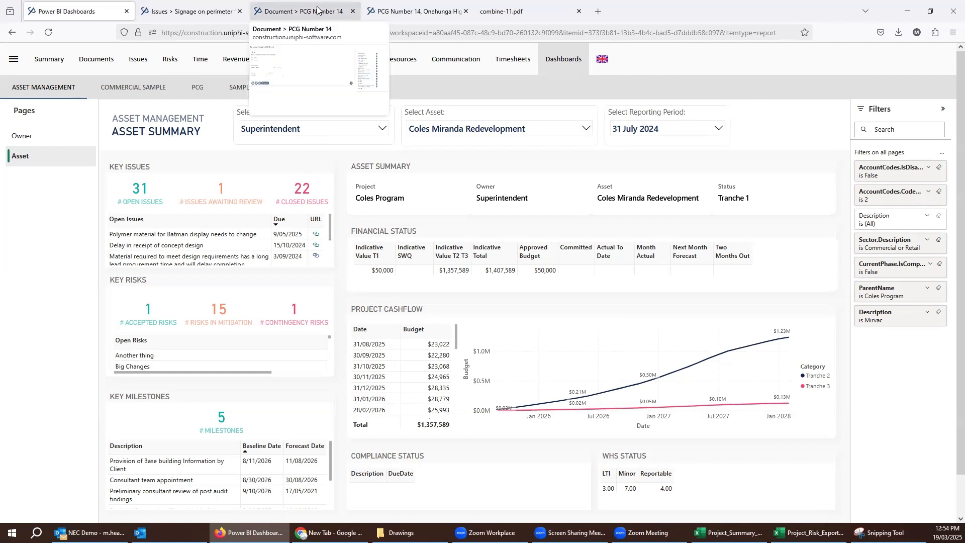
left_click(317, 10)
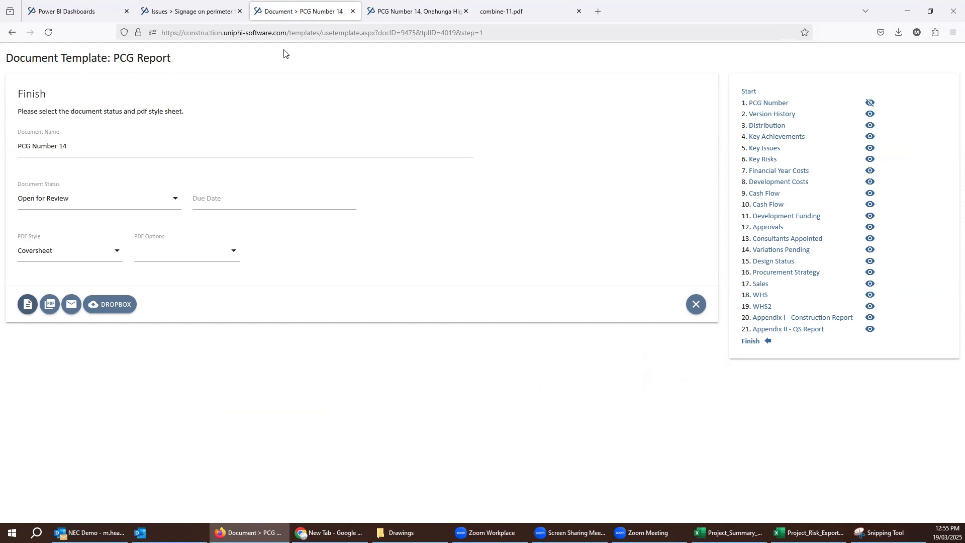
left_click(70, 306)
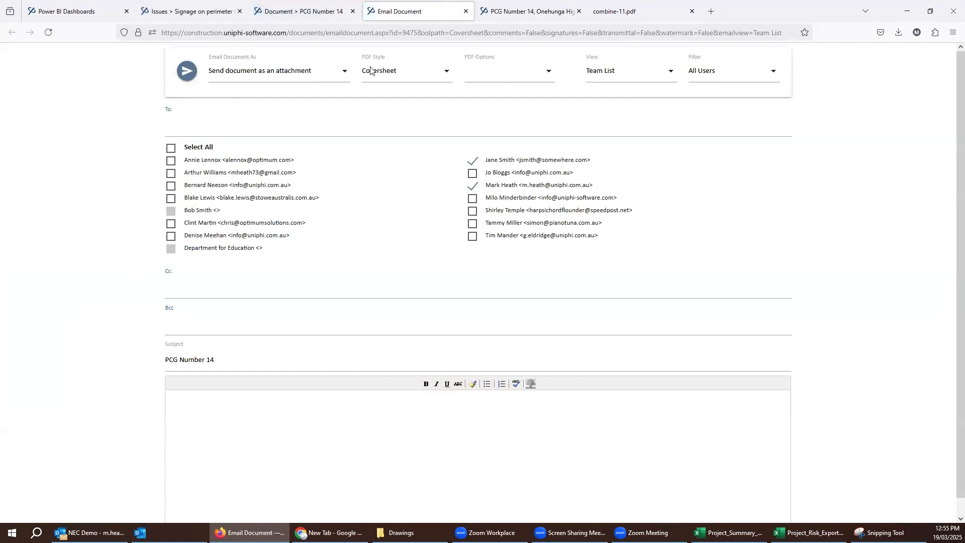
left_click(340, 75)
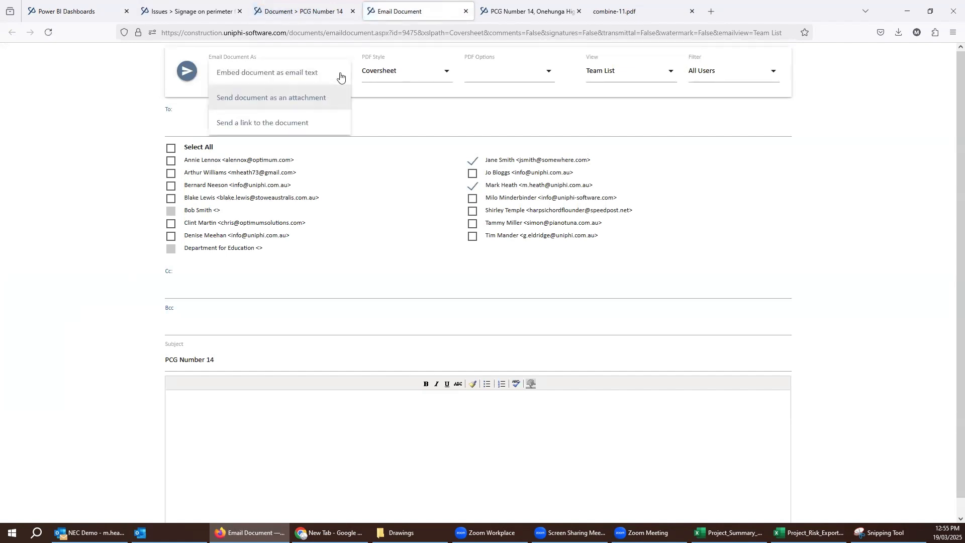
left_click(256, 123)
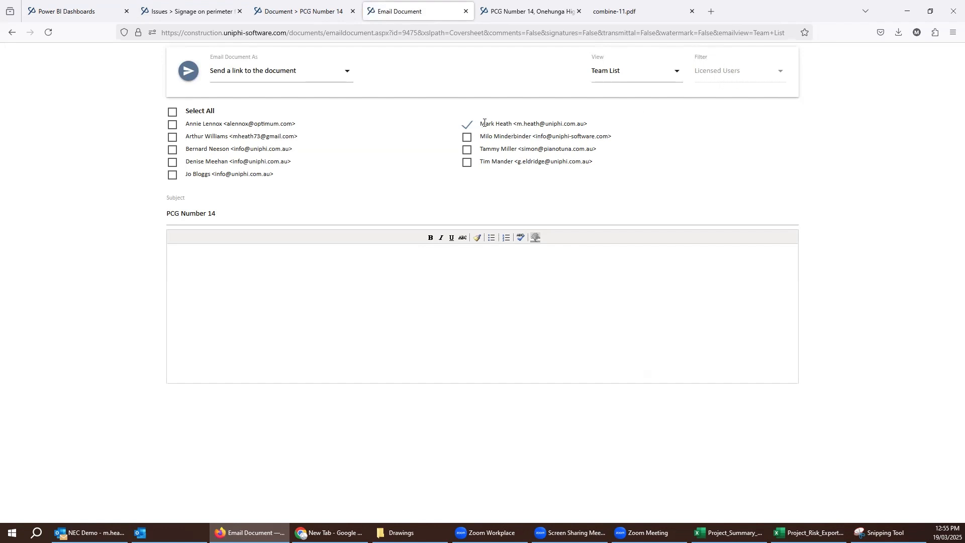
left_click_drag(481, 123, 608, 125)
left_click(622, 125)
Display the project team for Onehunga High School in the Resources module.
left_click(78, 15)
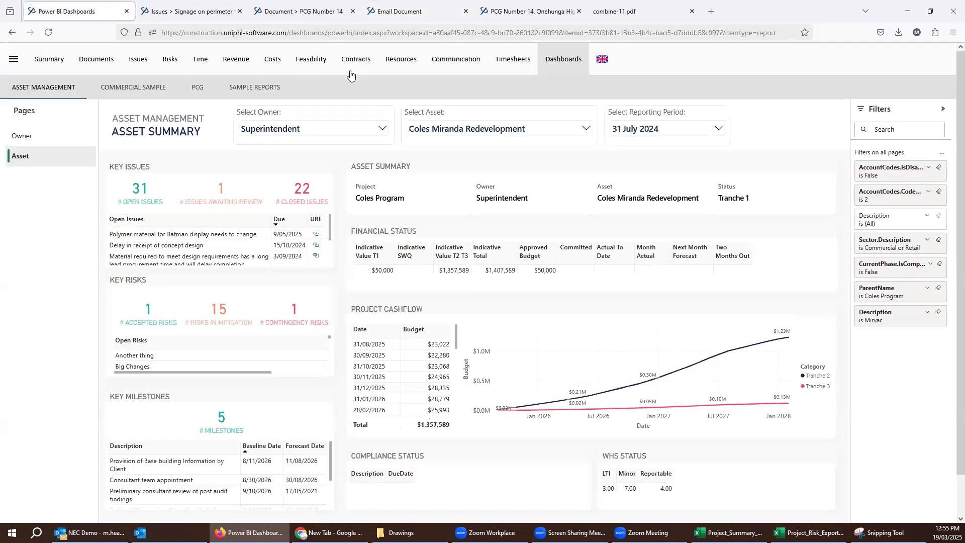
left_click(394, 68)
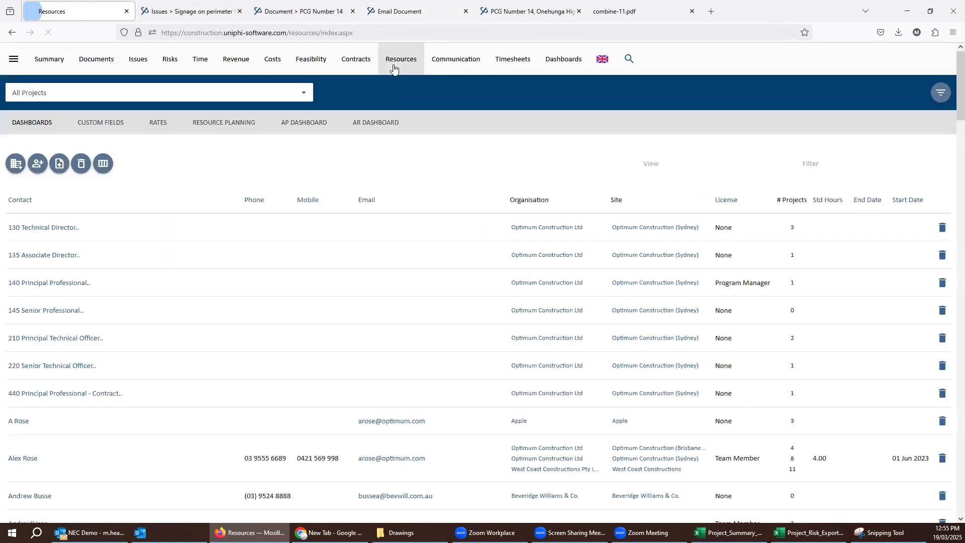
left_click(295, 92)
type("one")
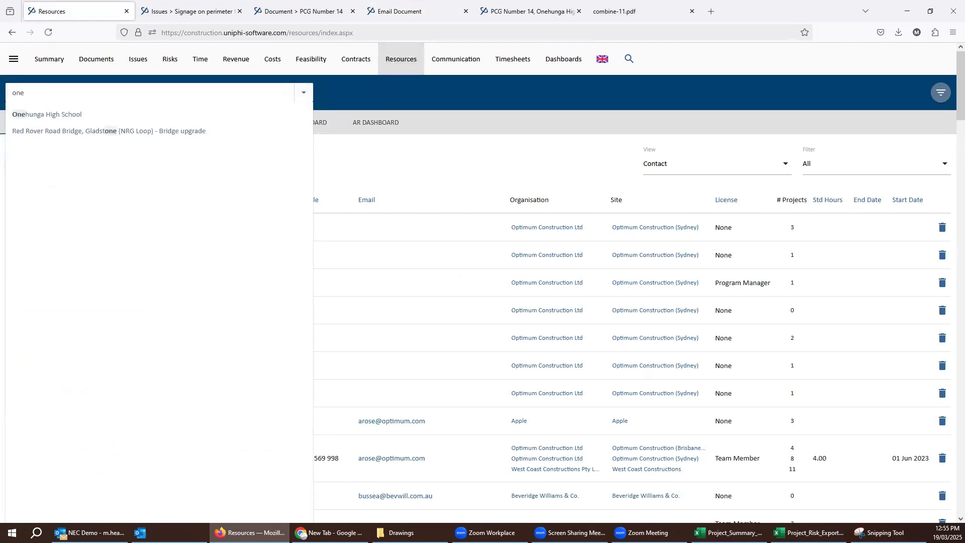
left_click(46, 115)
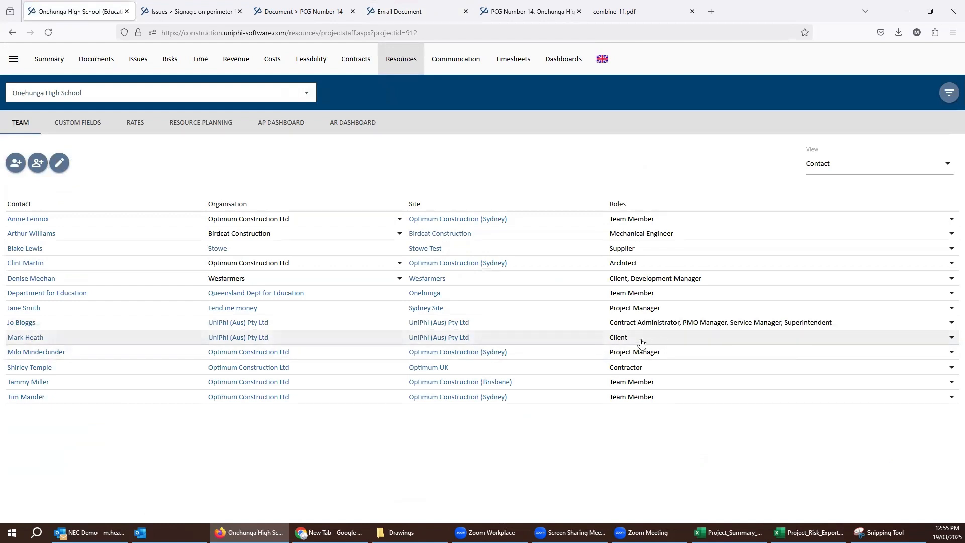
Open the record of the team contact holding the Client role and check the available license options.
left_click(43, 338)
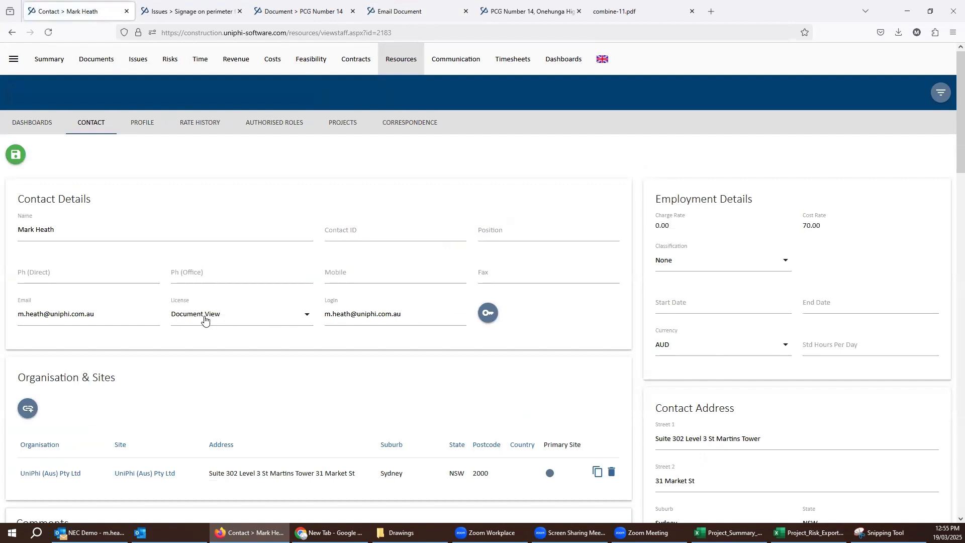
left_click(212, 318)
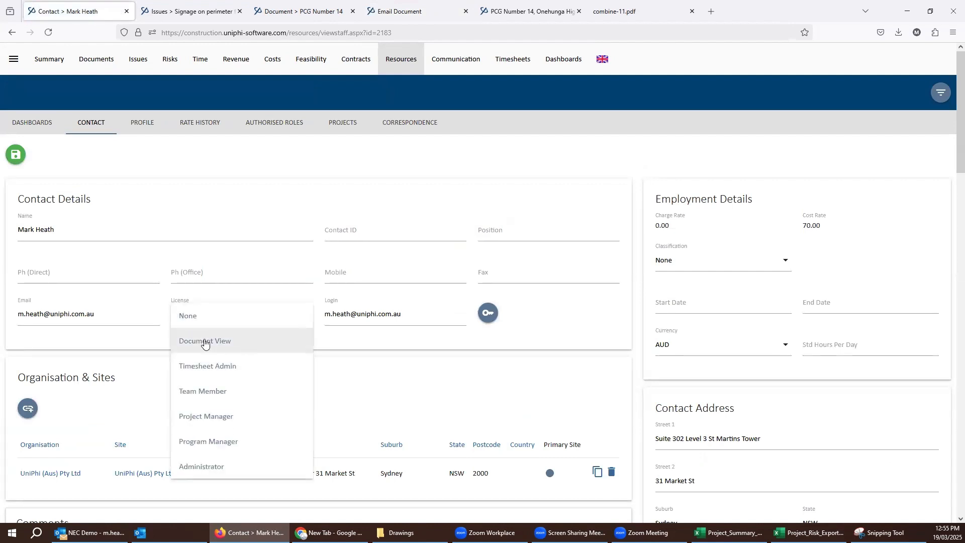
left_click(184, 207)
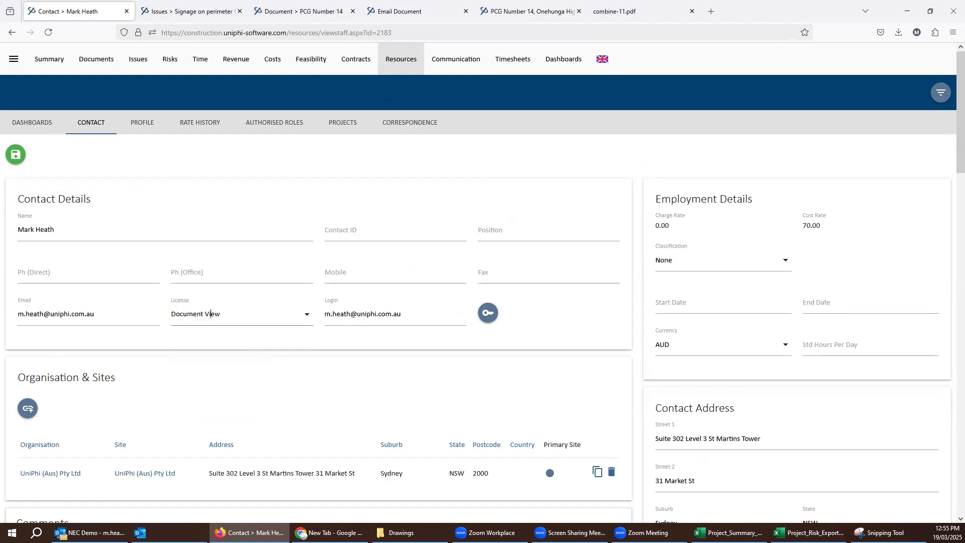
Open the Methodology project roles list and examine the access level assigned to the Client role.
left_click(14, 59)
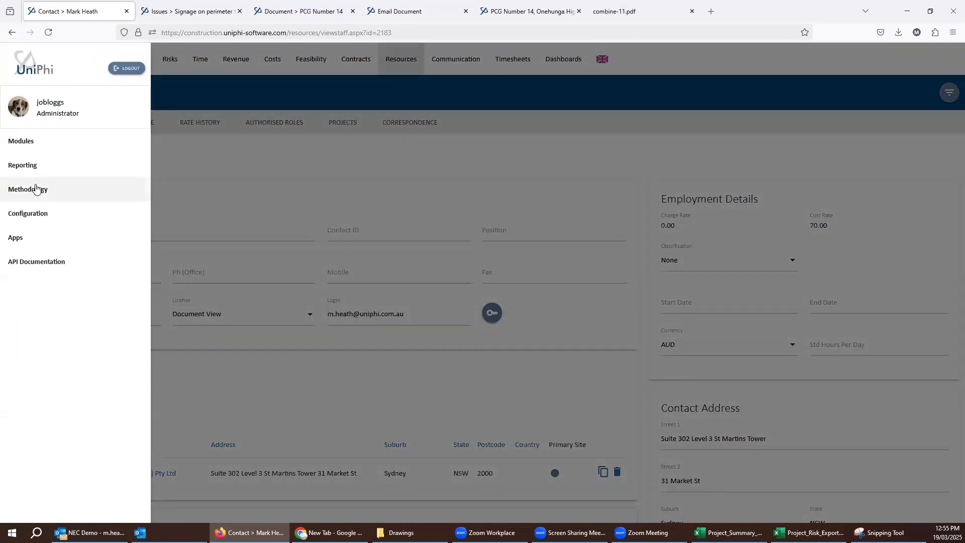
left_click(38, 188)
left_click(42, 260)
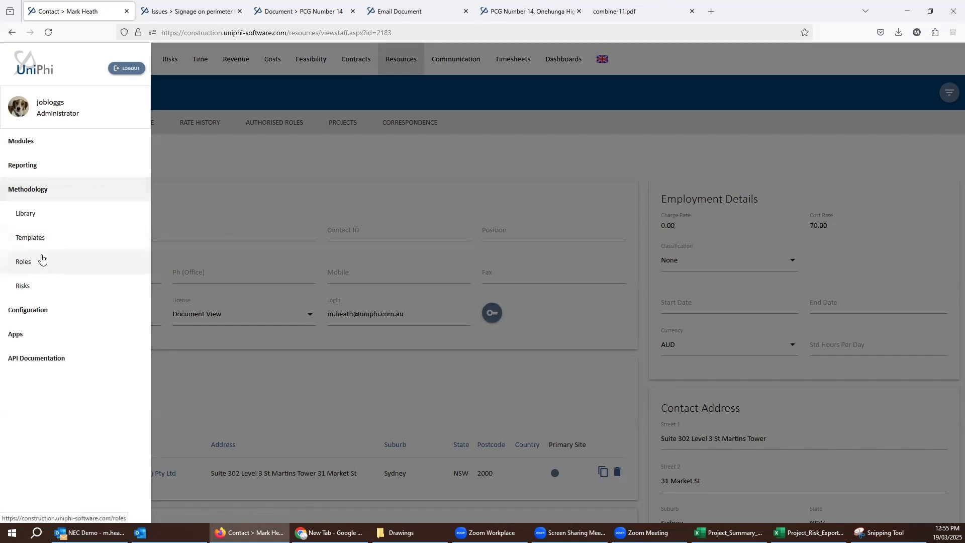
scroll(554, 276, "down", 9)
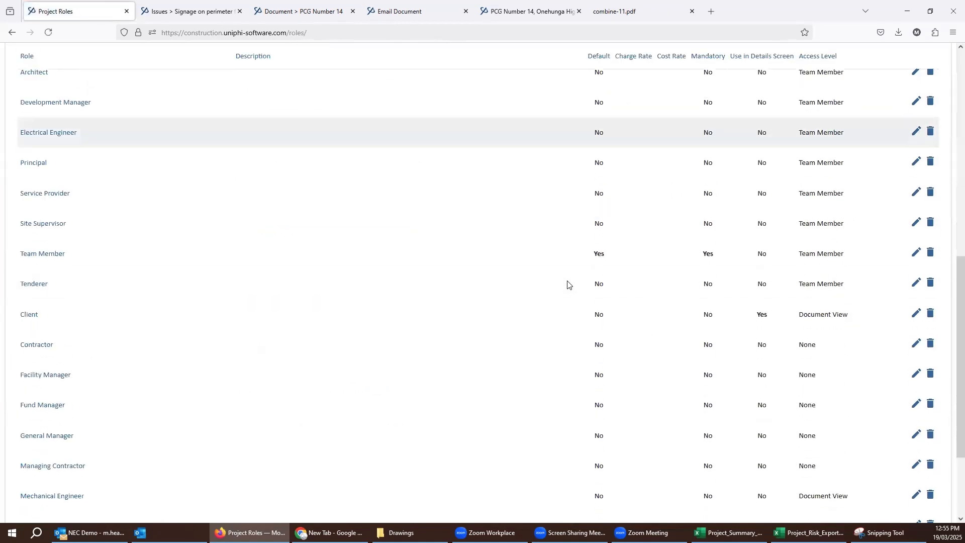
double_click(799, 314)
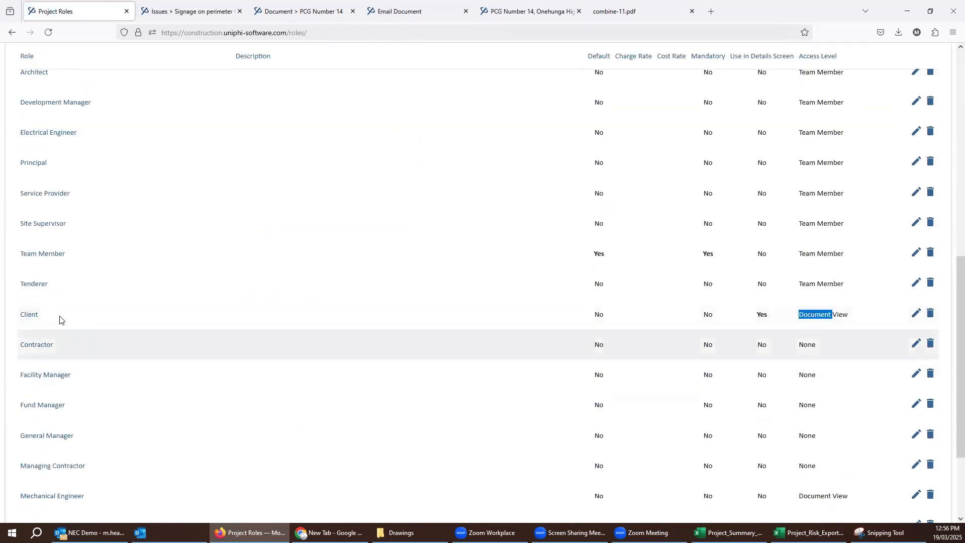
double_click(59, 318)
triple_click(800, 316)
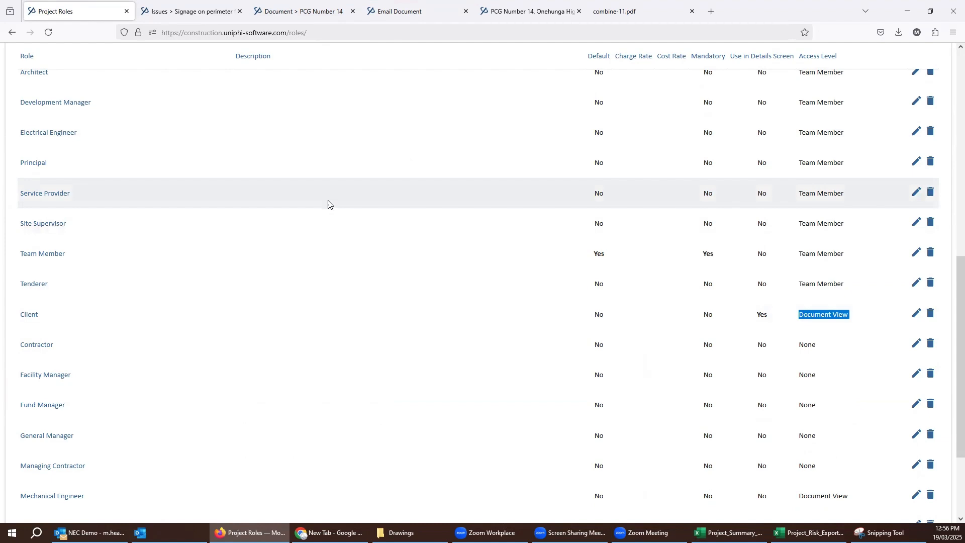
scroll(322, 191, "up", 8)
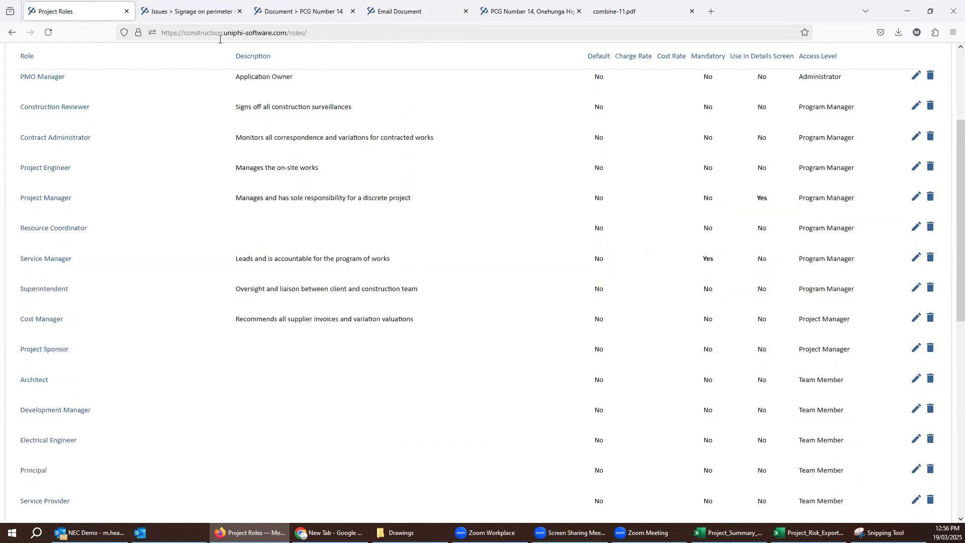
Enter "hello" as the message body of the PCG Number 14 link email.
left_click(402, 14)
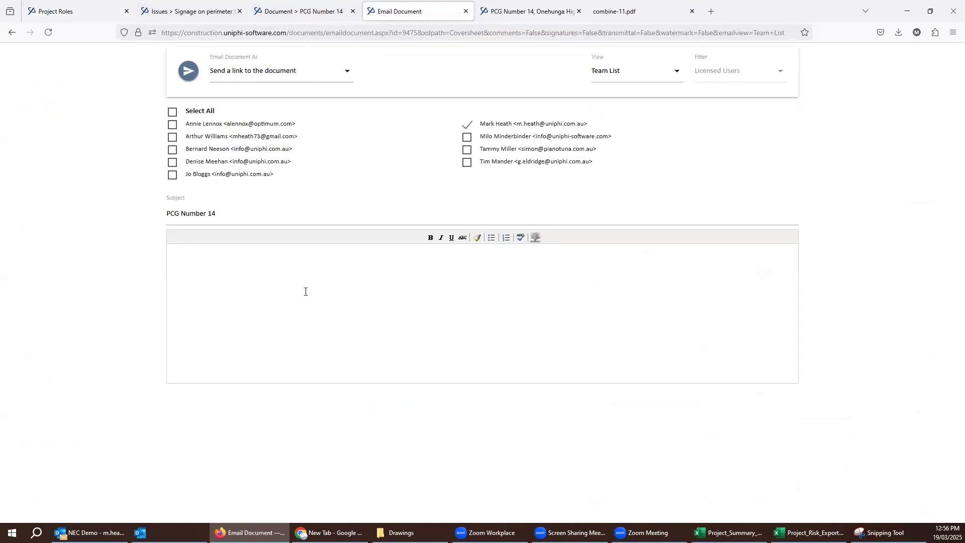
type("hello")
Check the access level of the signed-in account from the open issue page, and send the PCG Number 14 link email.
left_click(286, 13)
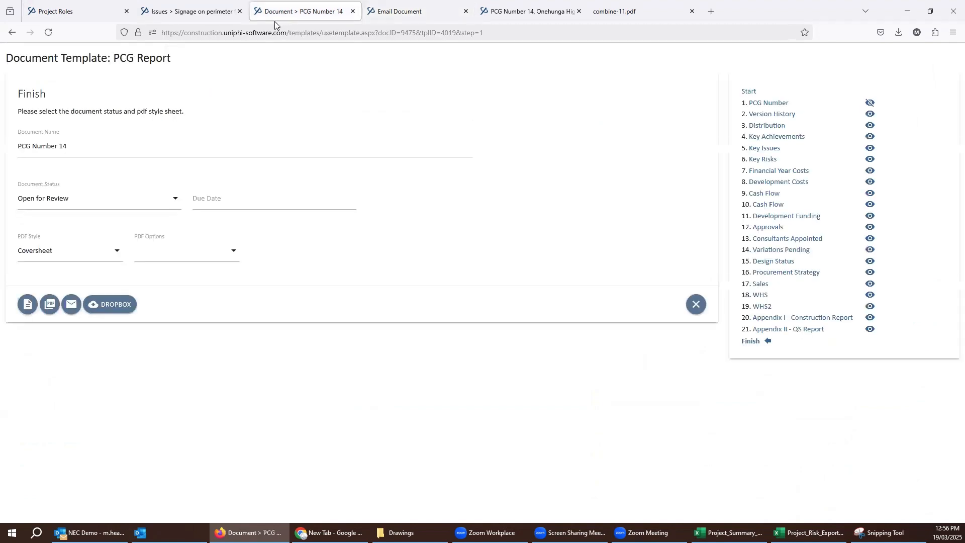
left_click(202, 18)
left_click(13, 59)
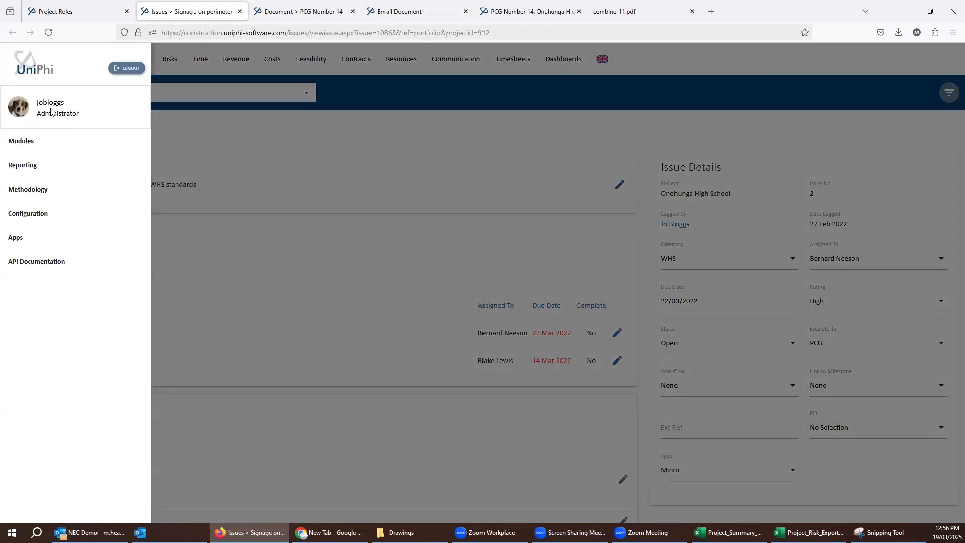
left_click(383, 15)
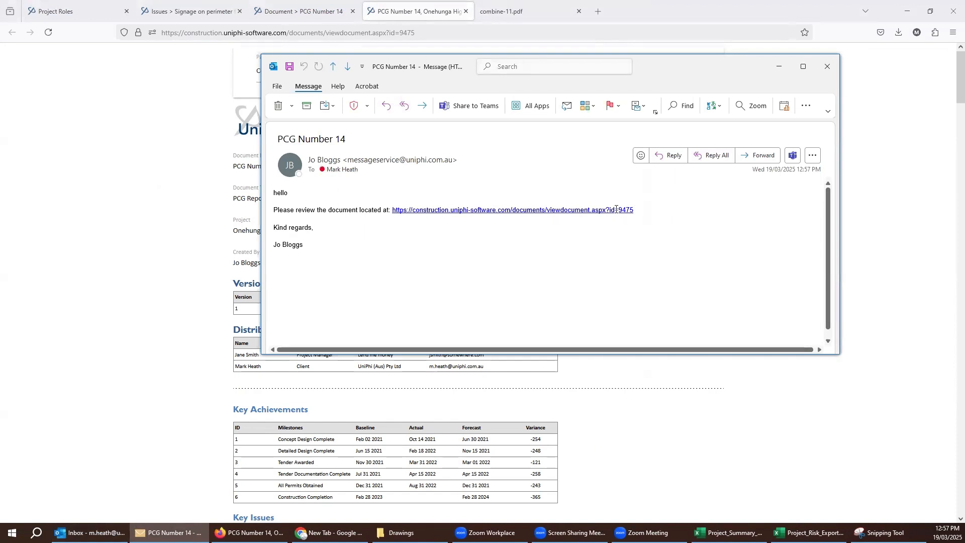
Copy the document link from the received PCG Number 14 email in Outlook and open it in Chrome.
left_click_drag(635, 210, 392, 211)
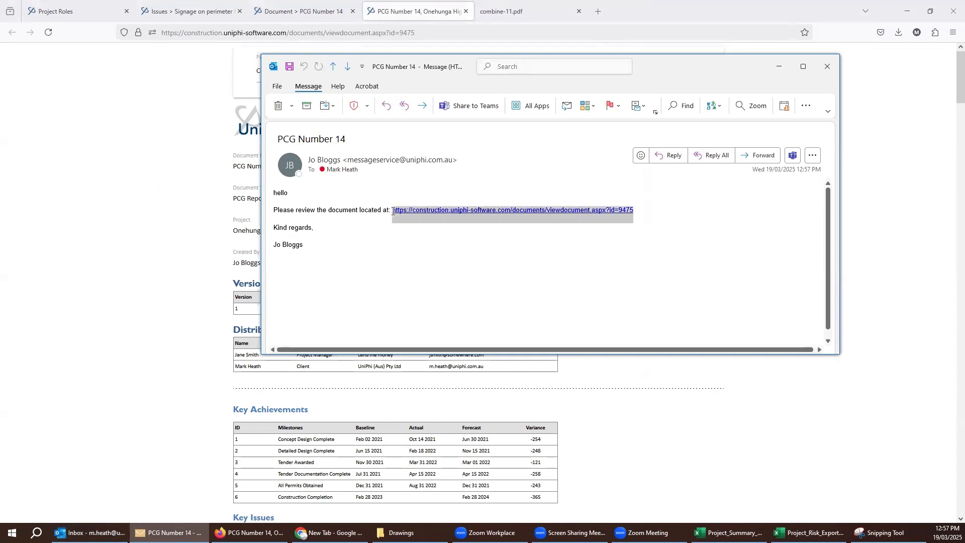
key("ctrl+c")
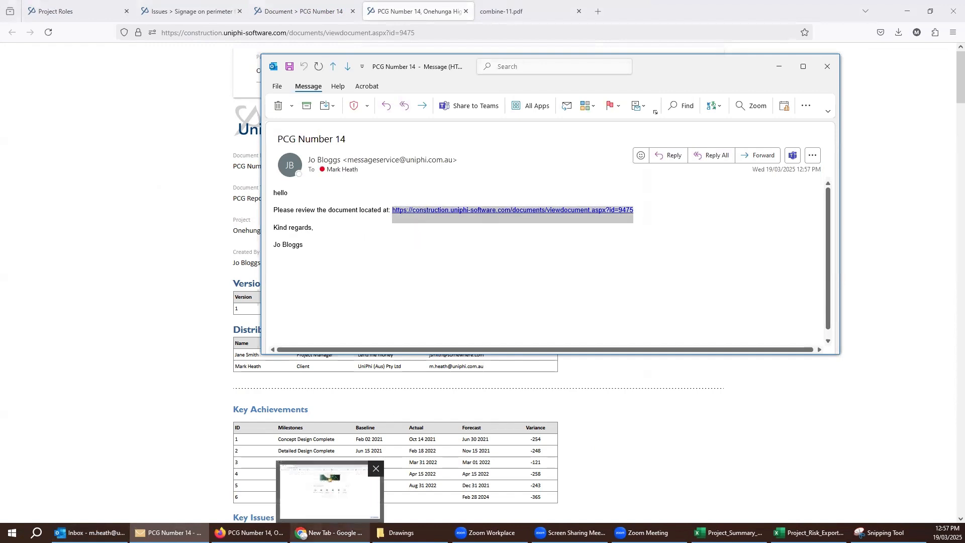
left_click(302, 535)
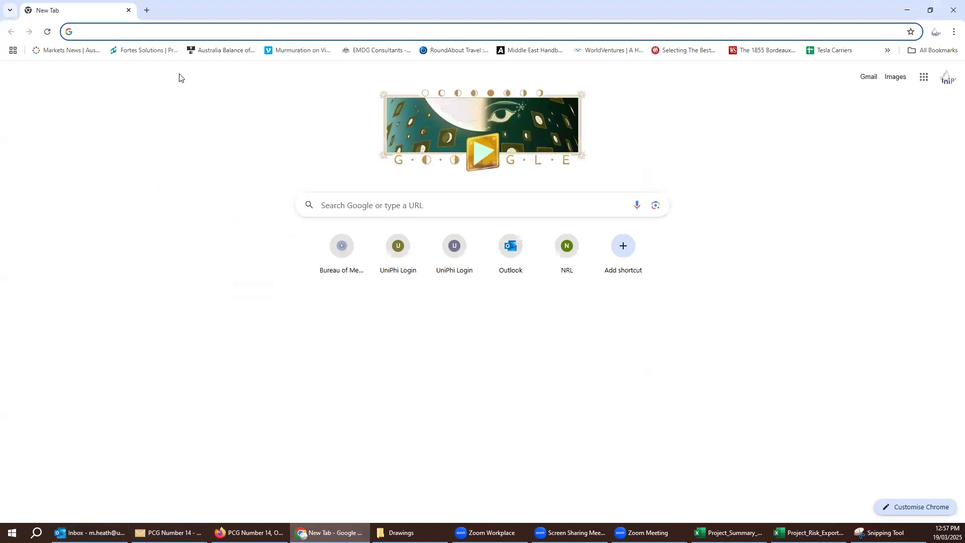
key("ctrl+v")
key("Return")
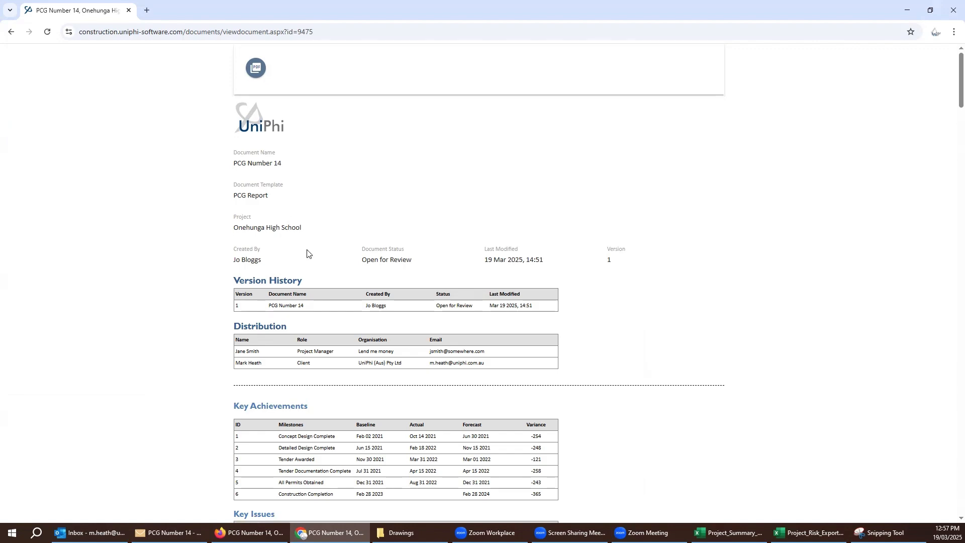
Review the linked PCG Number 14 document from its cover details to the appendices, signatures and comments sections.
scroll(307, 254, "down", 20)
scroll(307, 253, "up", 20)
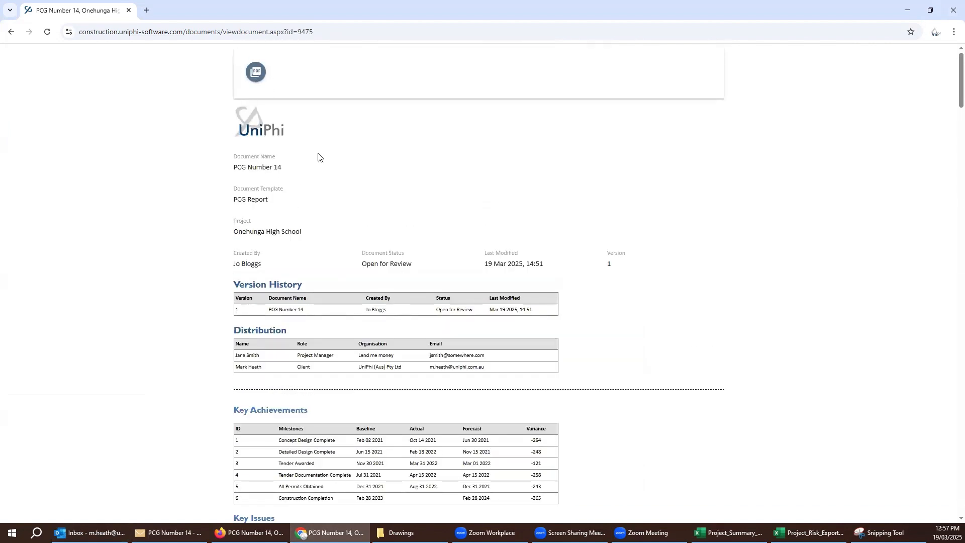
scroll(318, 157, "down", 20)
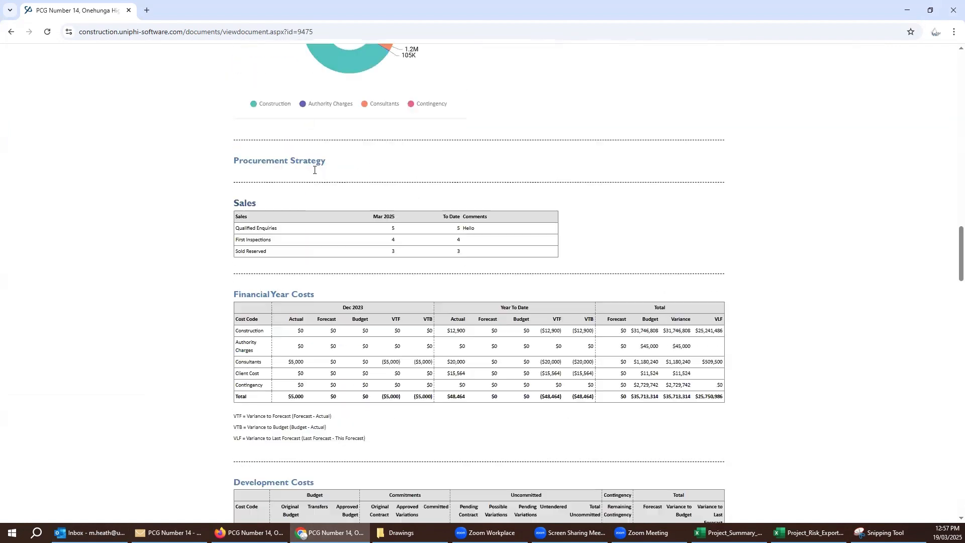
scroll(314, 169, "down", 20)
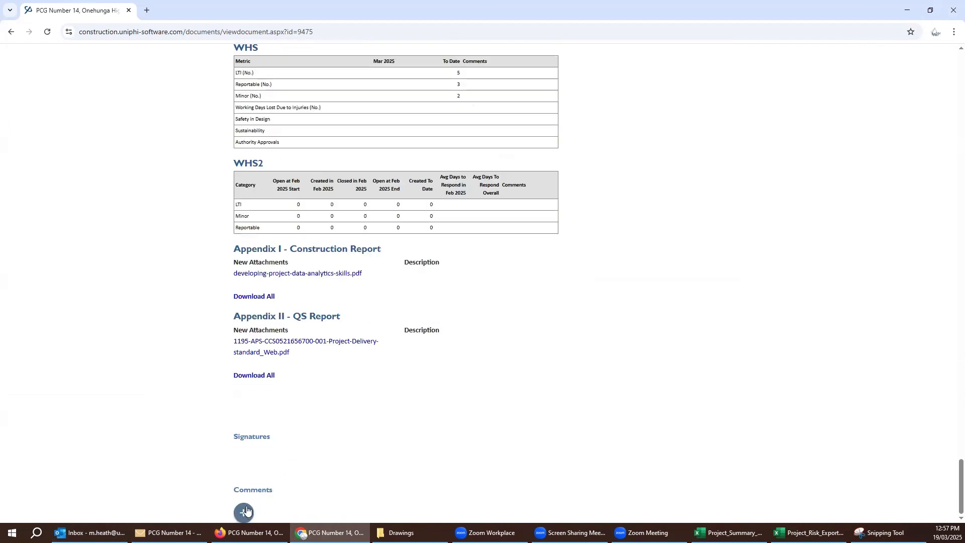
scroll(360, 306, "up", 15)
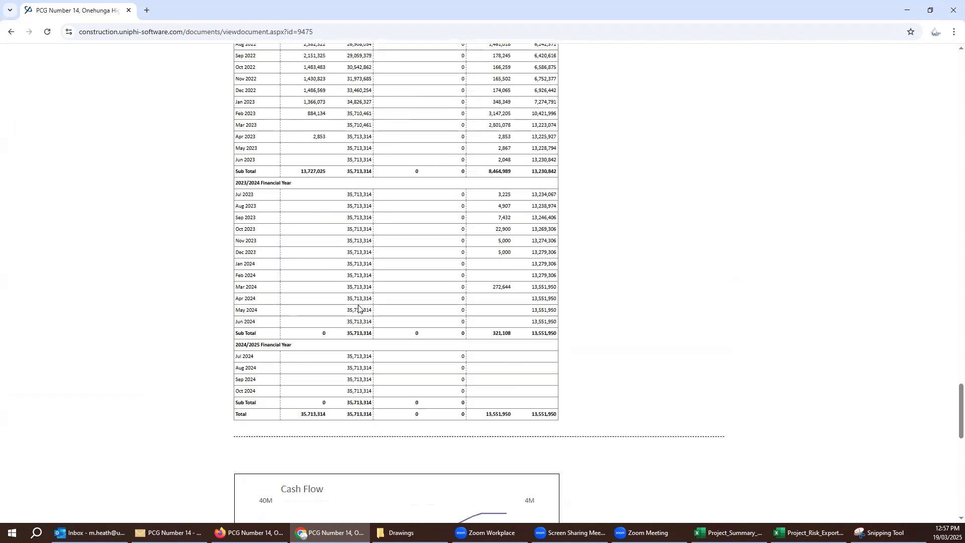
scroll(360, 299, "up", 15)
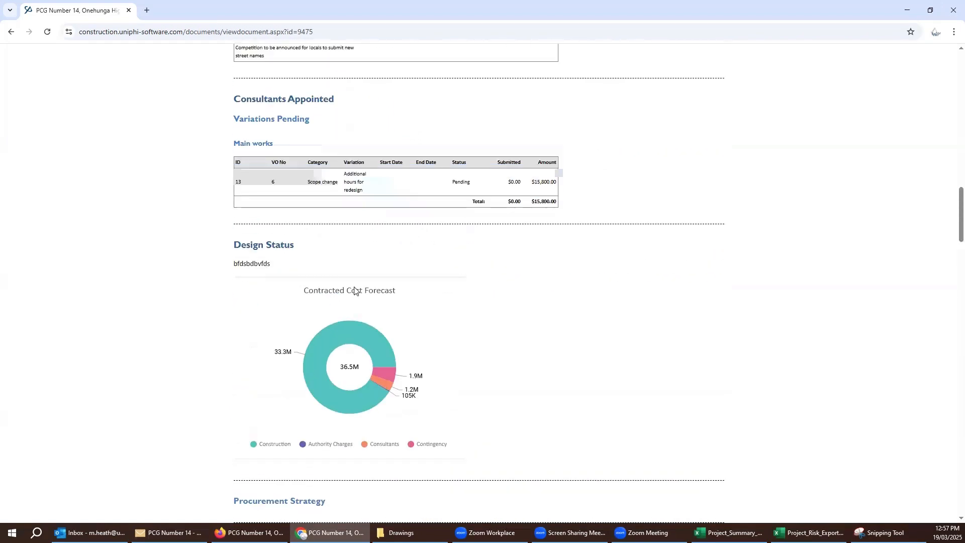
scroll(354, 290, "up", 15)
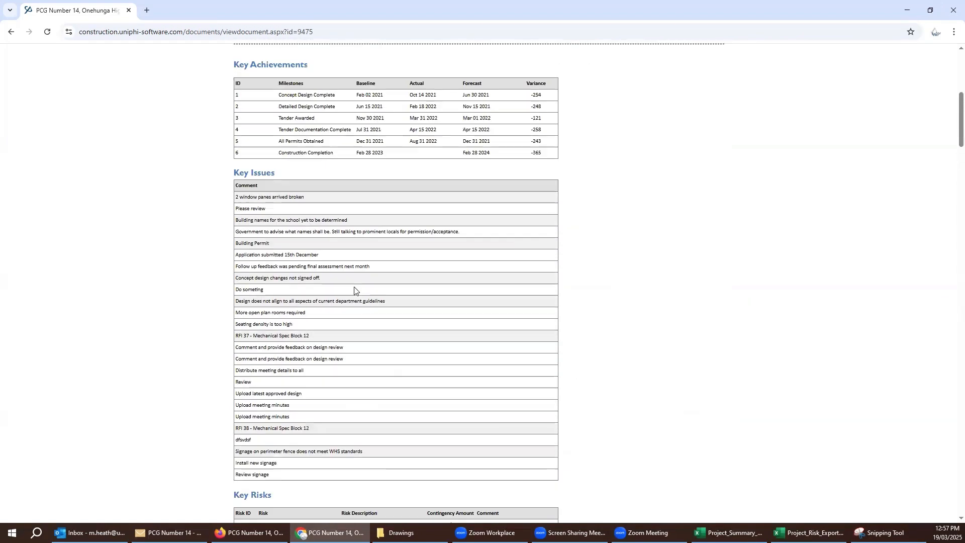